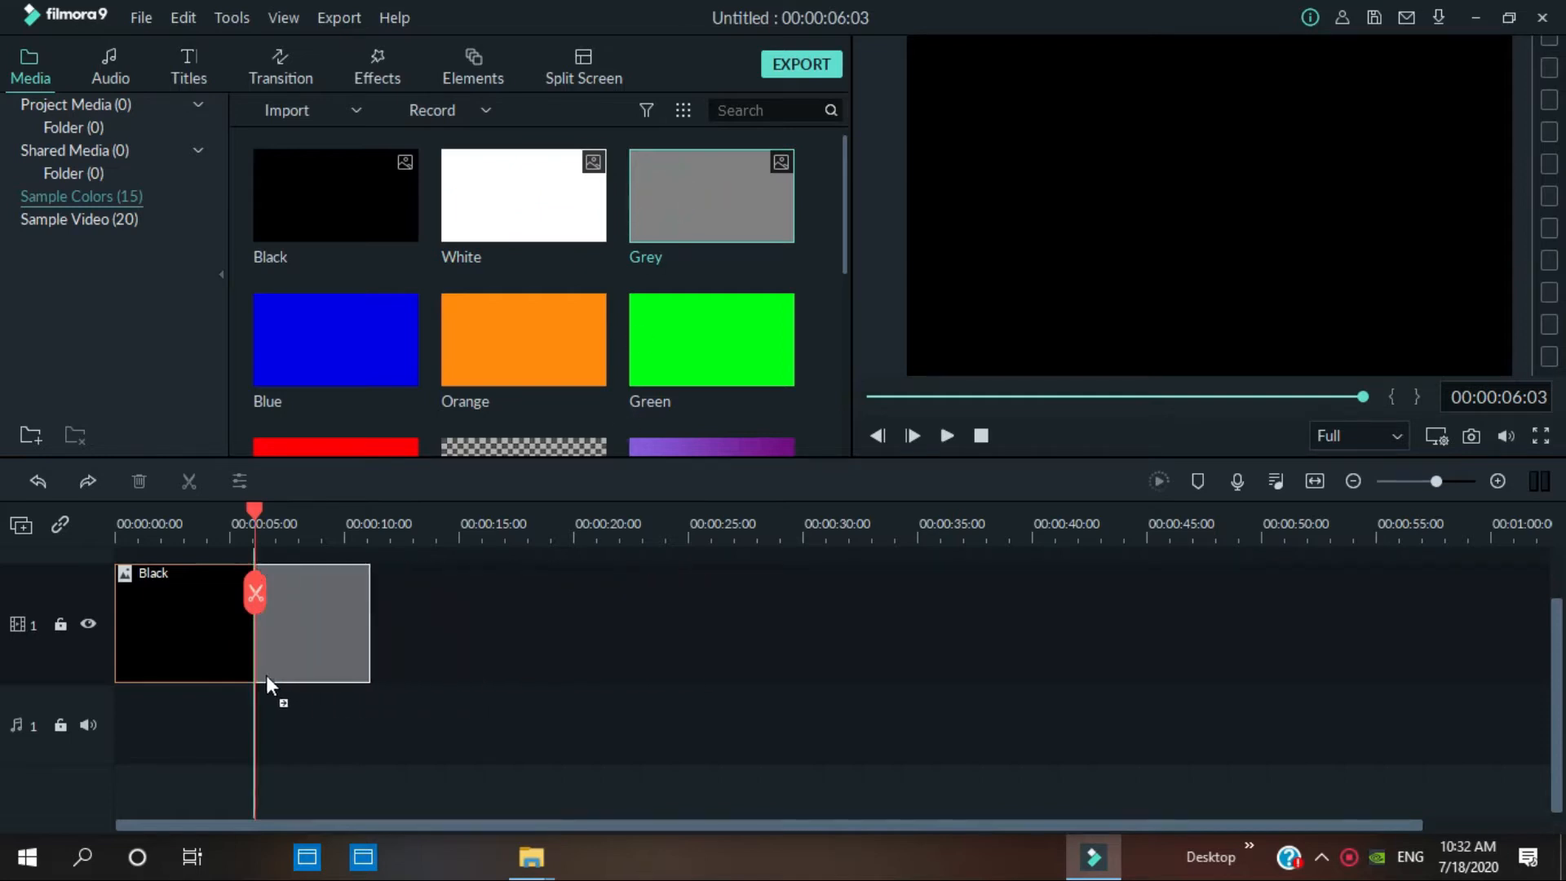
- Lengthen the grey clip, append a black clip ending at about 00:00:19:04, and return the playhead to the start
left_click_drag(371, 627, 420, 630)
left_click_drag(293, 202, 439, 585)
left_click_drag(536, 605, 553, 604)
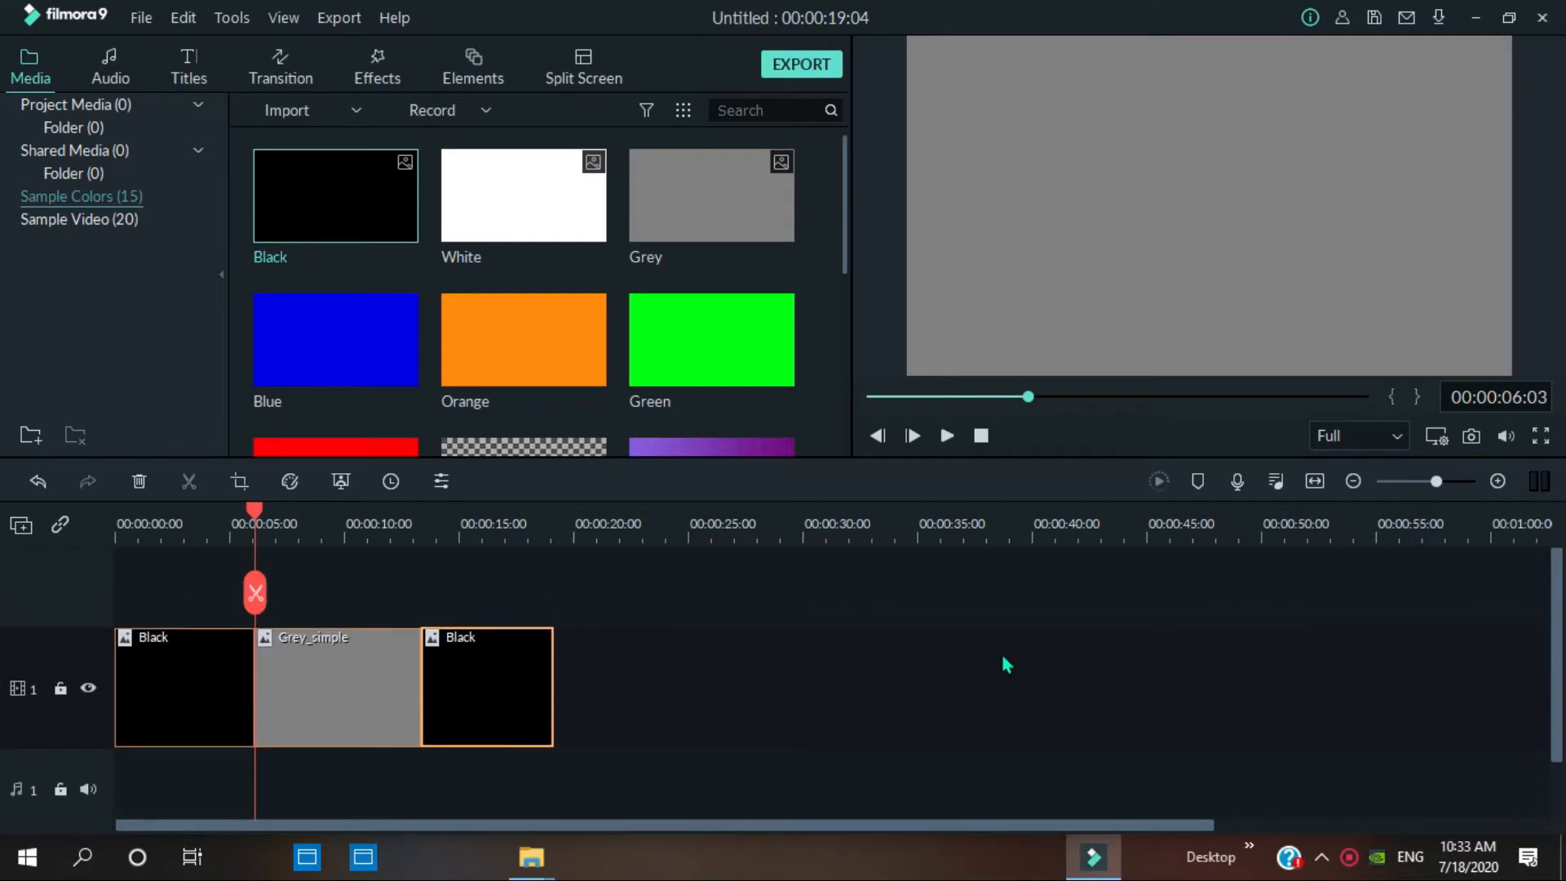
left_click_drag(1028, 396, 811, 397)
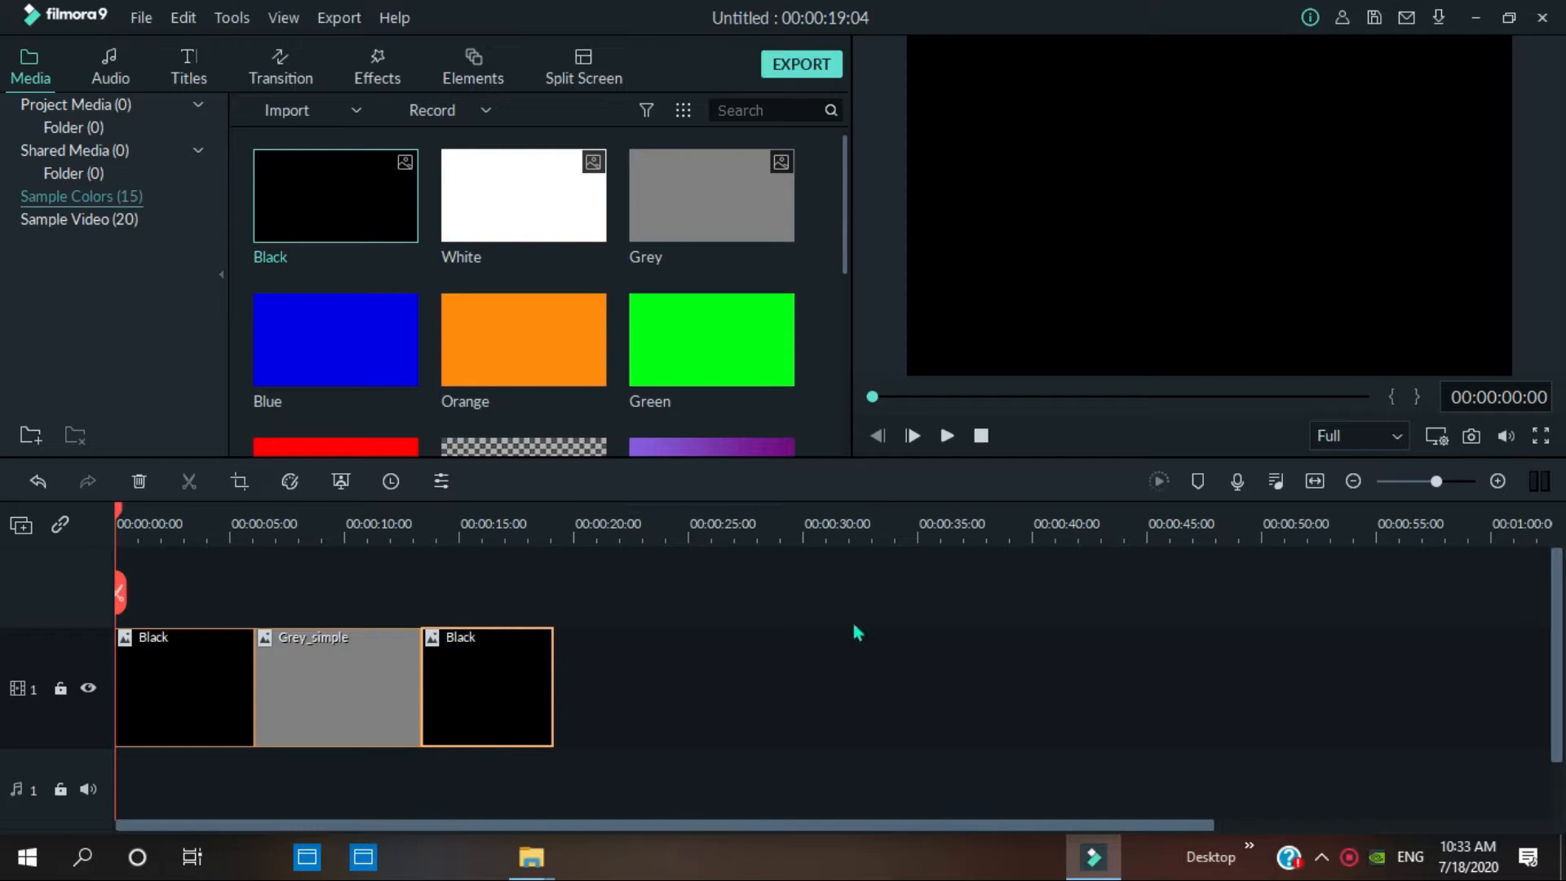
- Preview the title presets My preset1 and My preset5
left_click(192, 65)
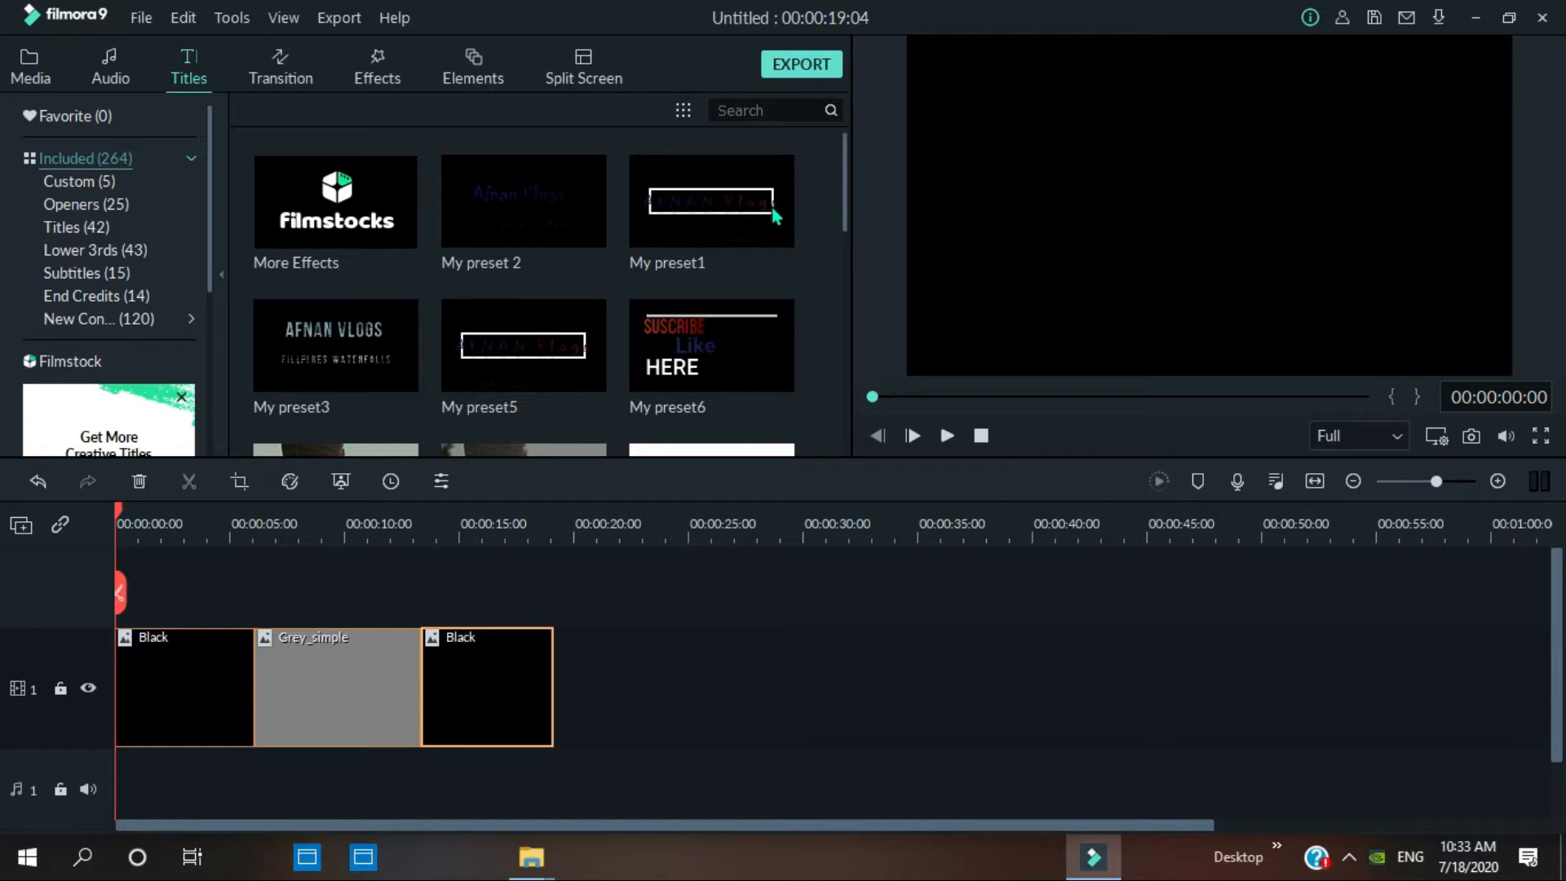
left_click(519, 376)
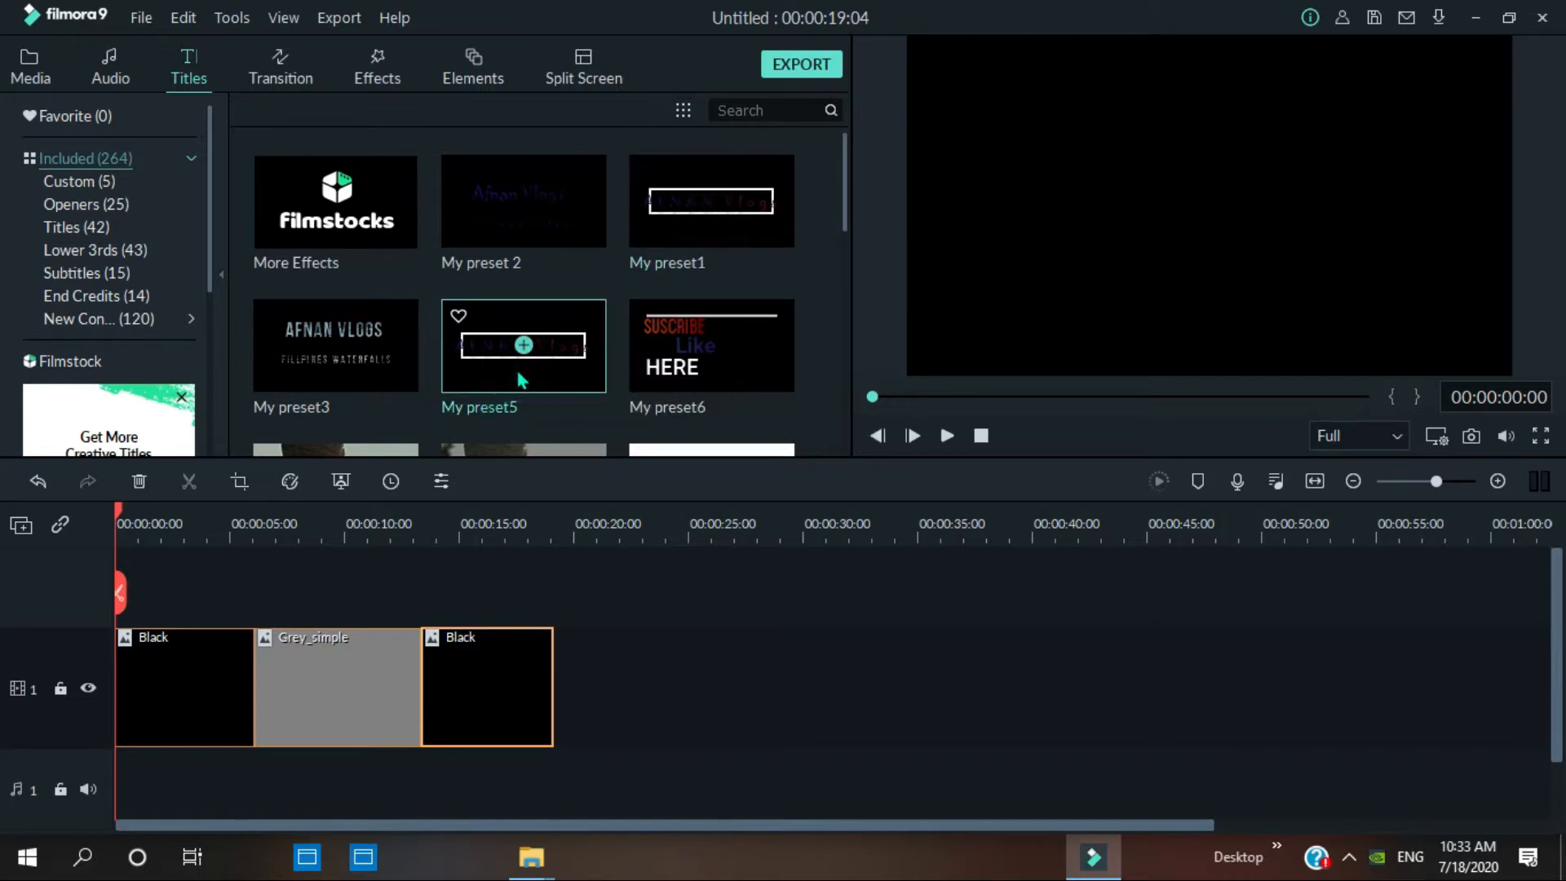
left_click(692, 216)
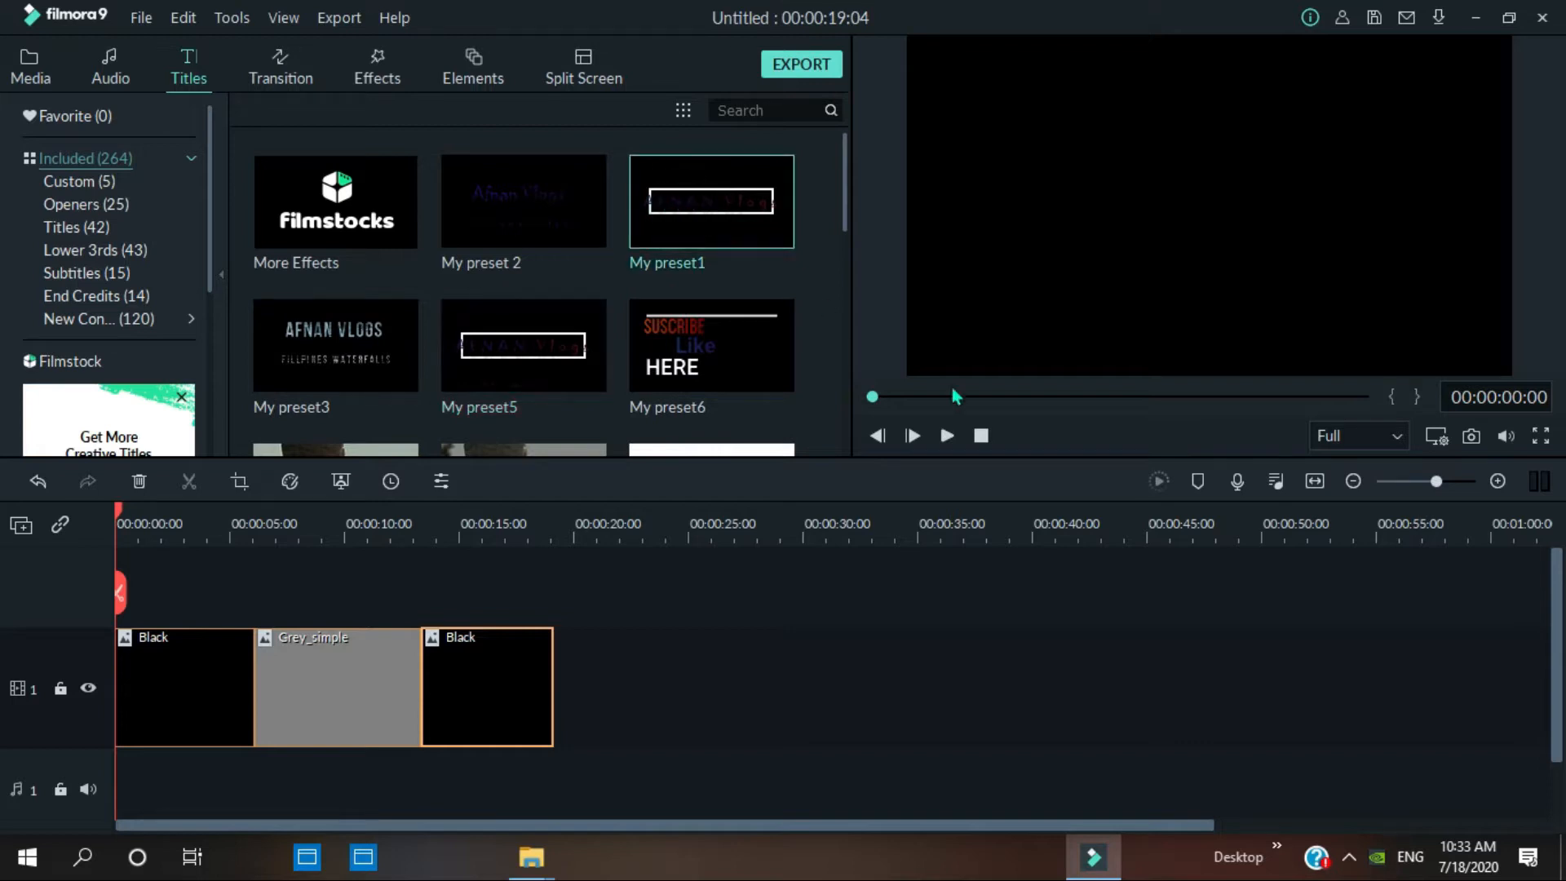
left_click(946, 439)
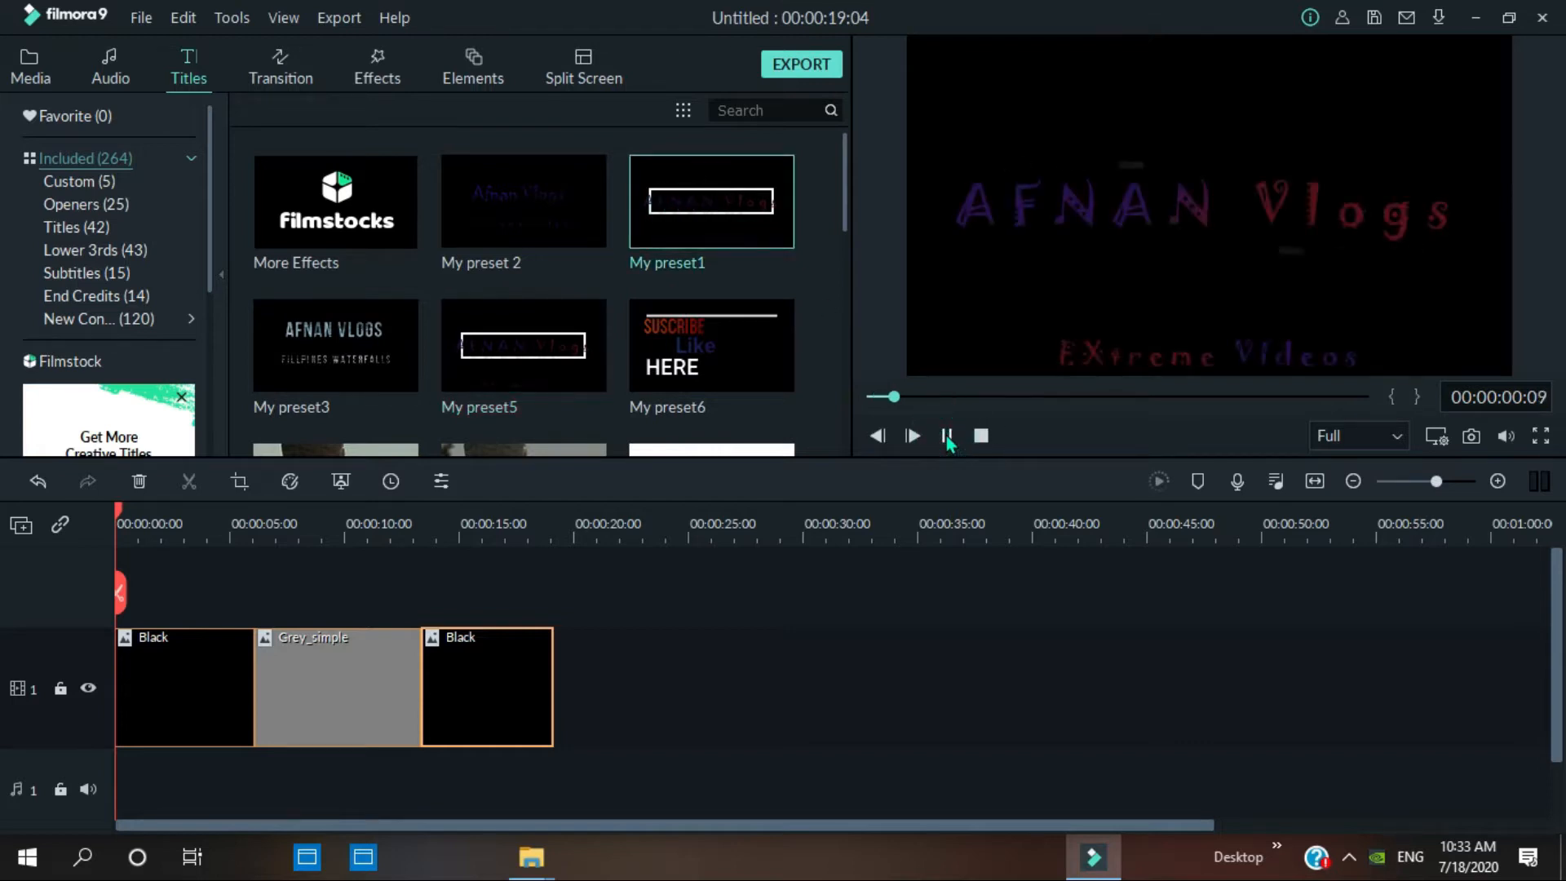
left_click(946, 437)
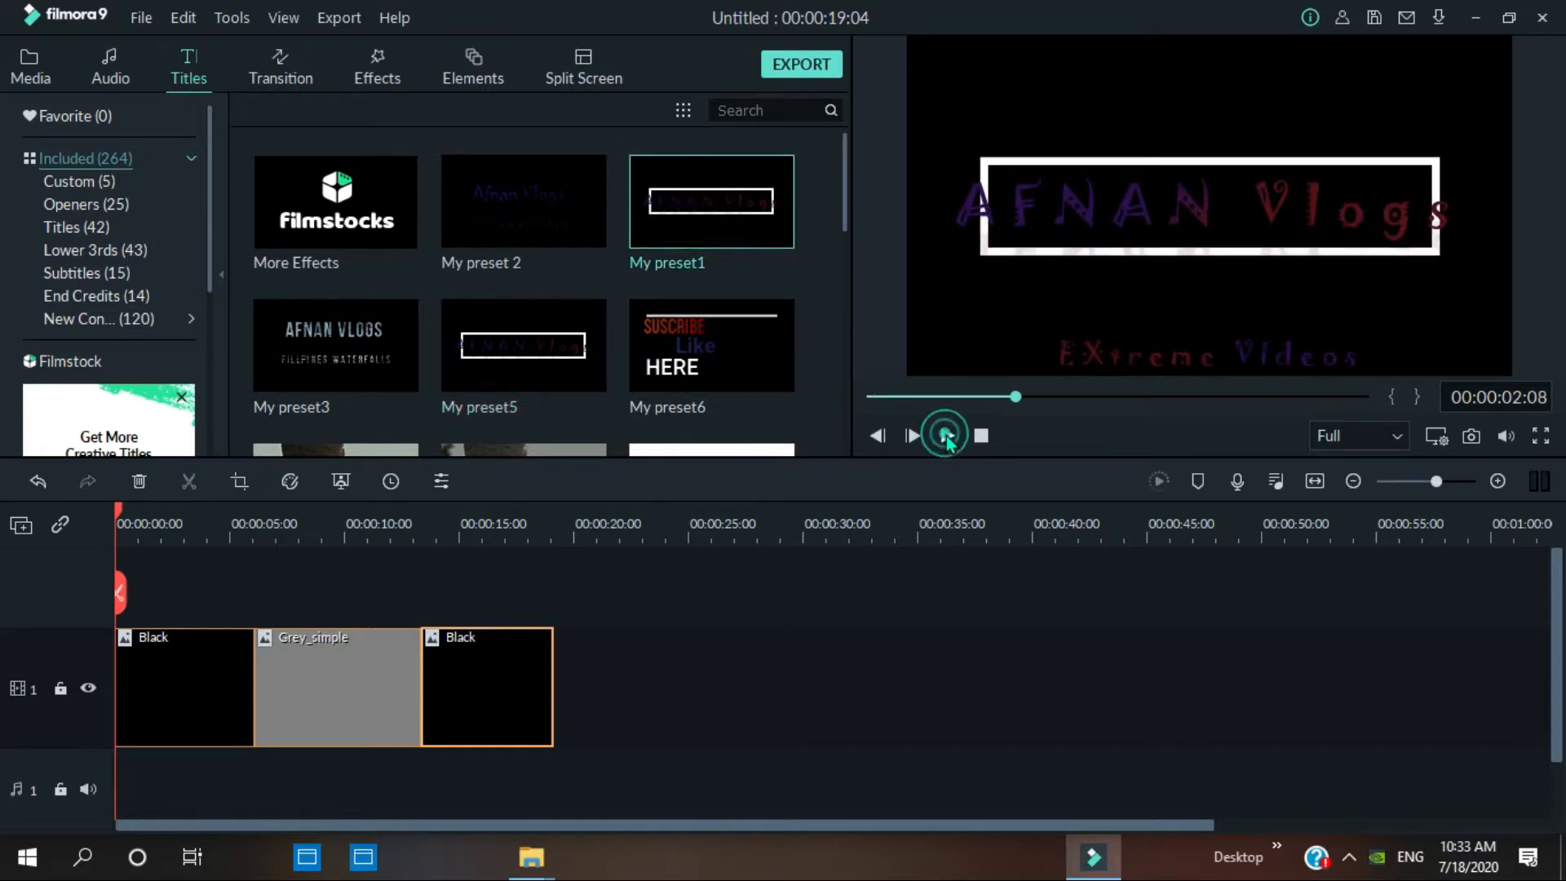
left_click(950, 438)
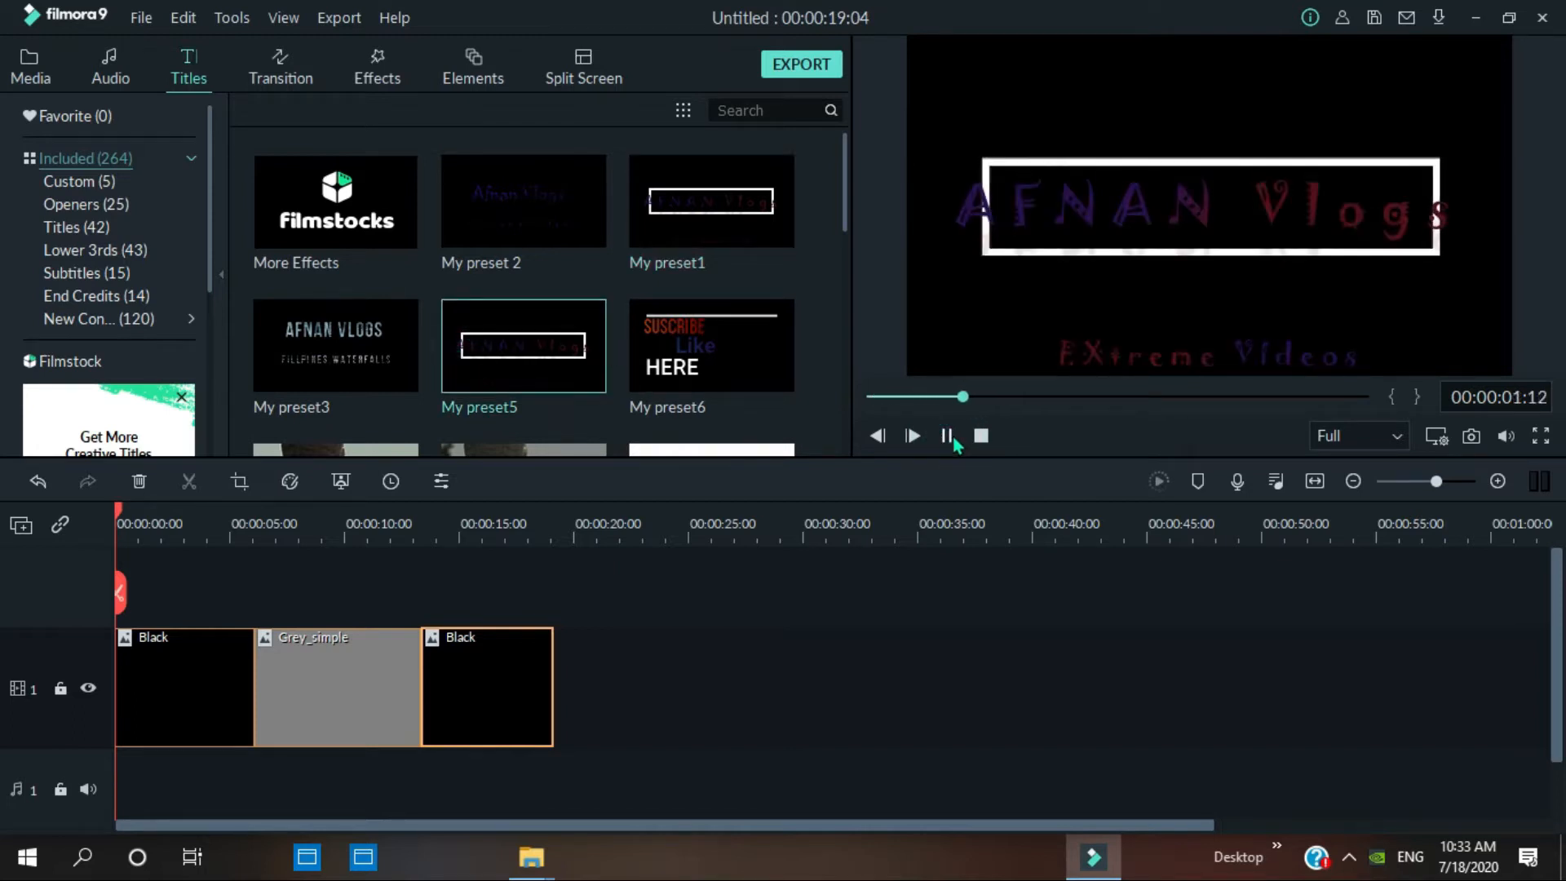
left_click(946, 435)
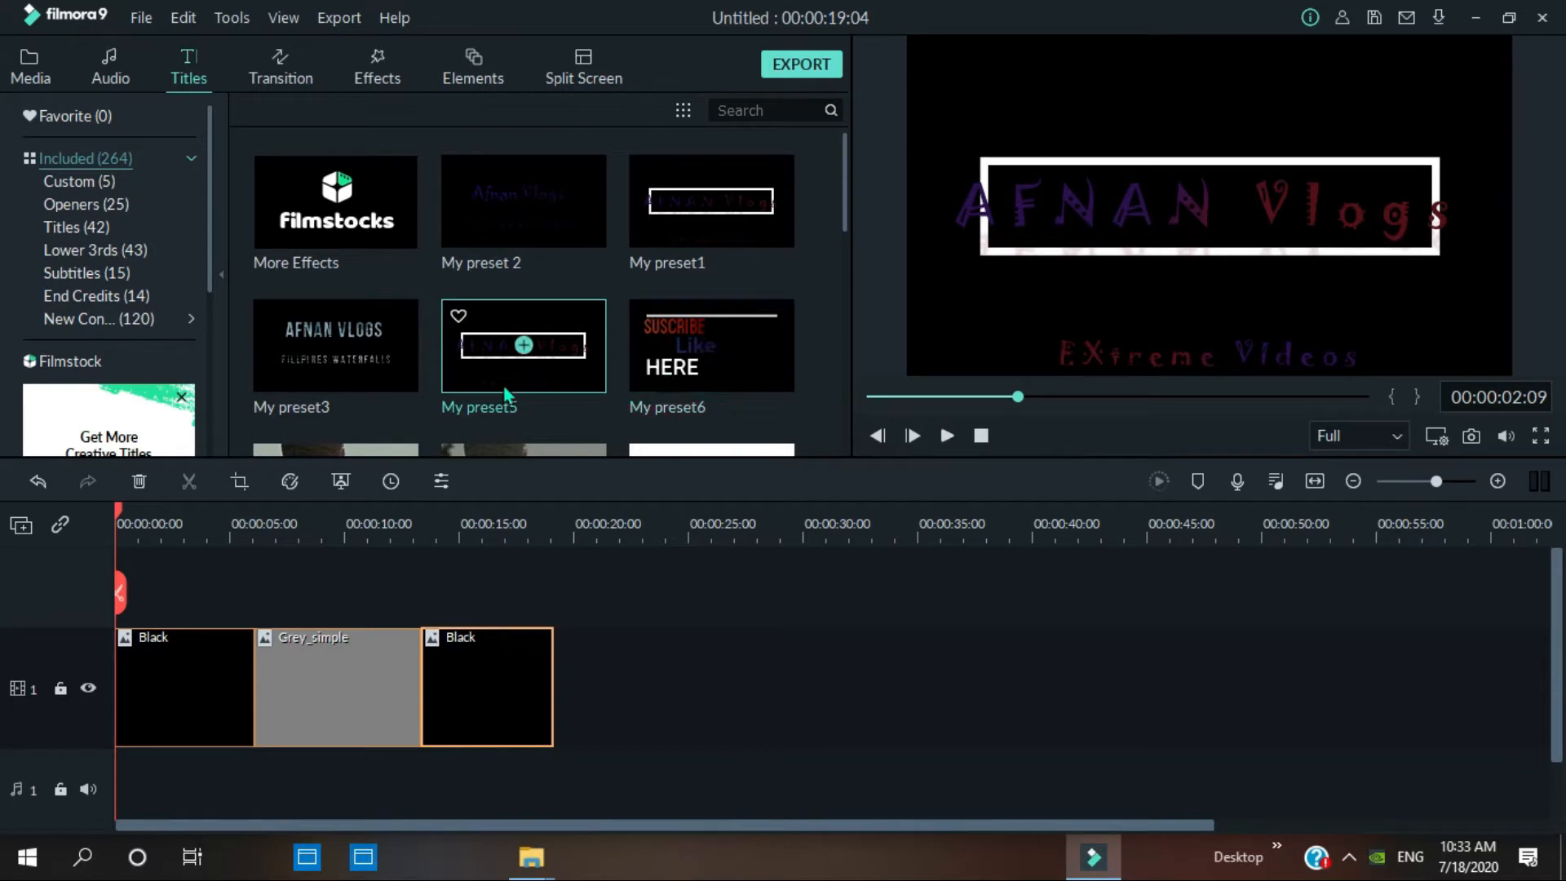
- Place the My preset5 title on track 2 from the start and extend it to the end of the last black clip
left_click_drag(477, 377, 36, 555)
left_click_drag(296, 655, 553, 661)
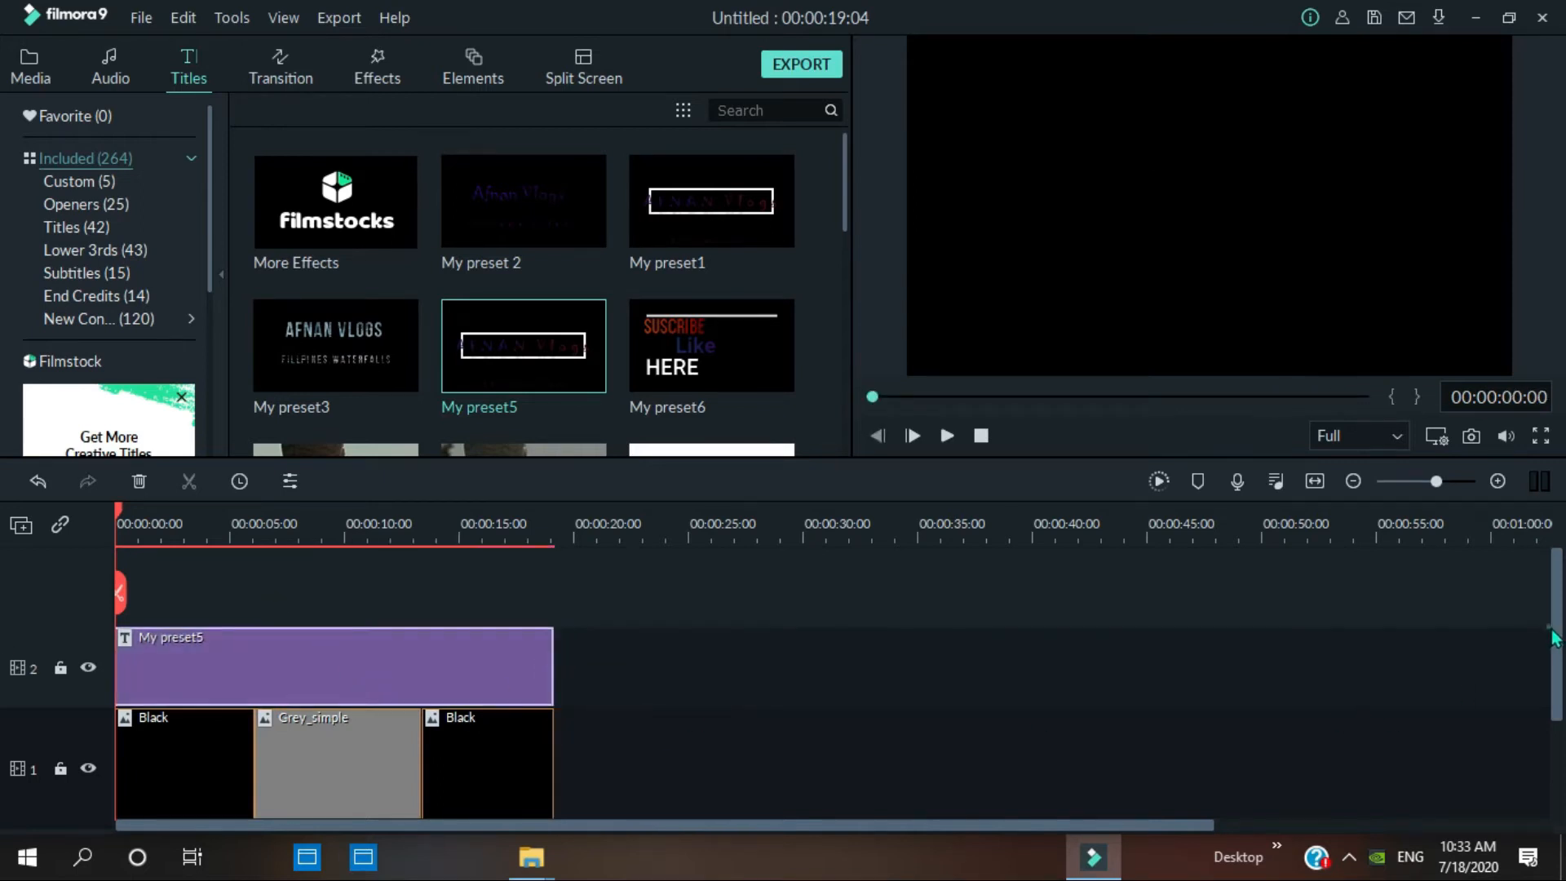
left_click_drag(1549, 626, 1564, 642)
left_click_drag(1195, 820, 859, 822)
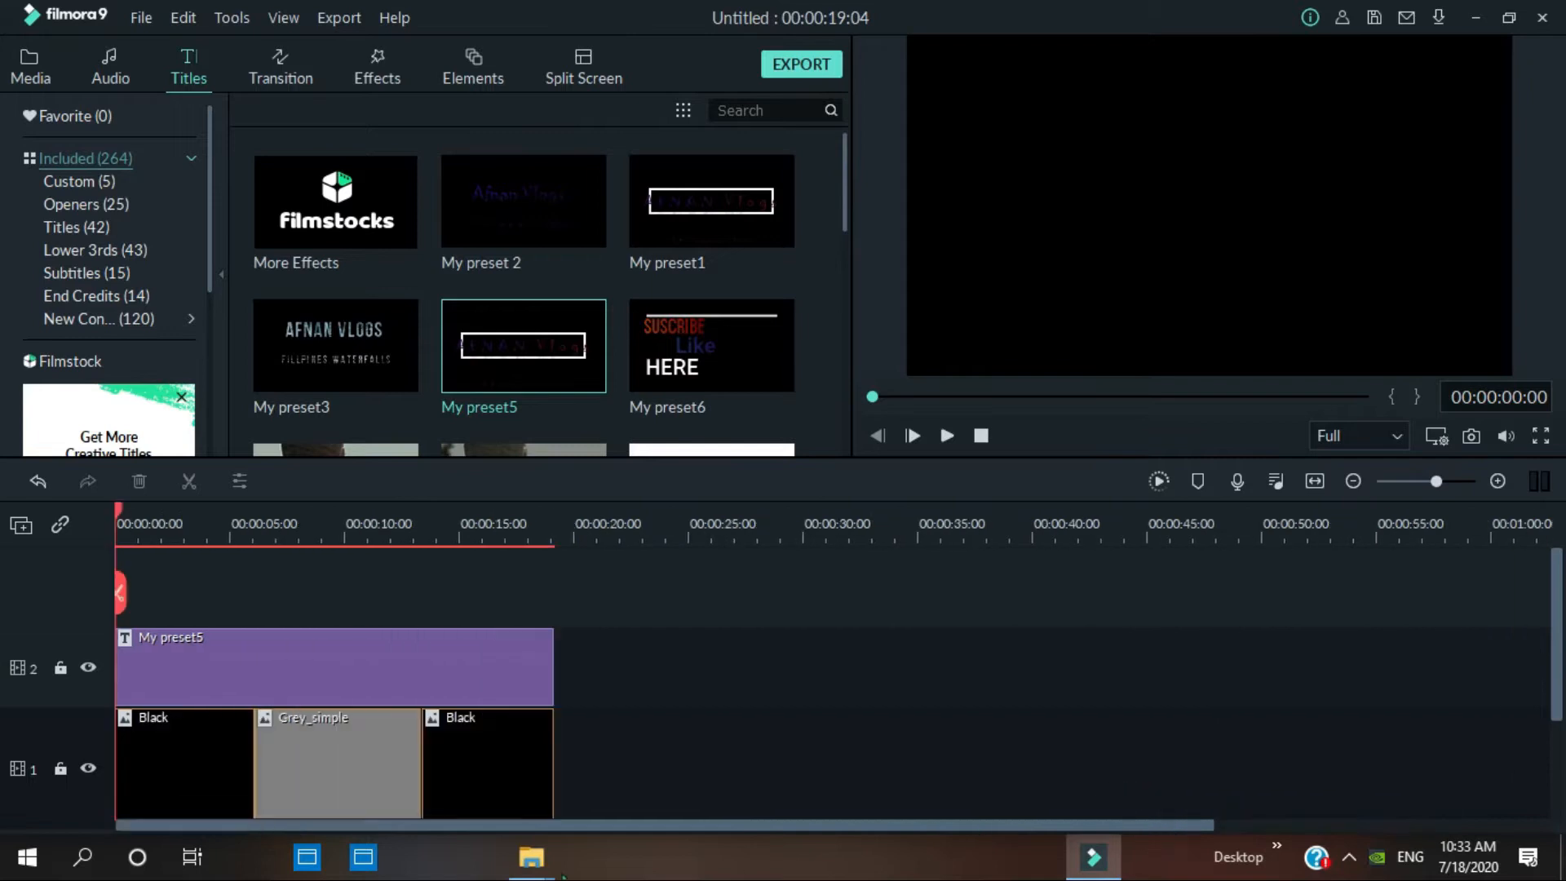
scroll(2, 603, "down", 2)
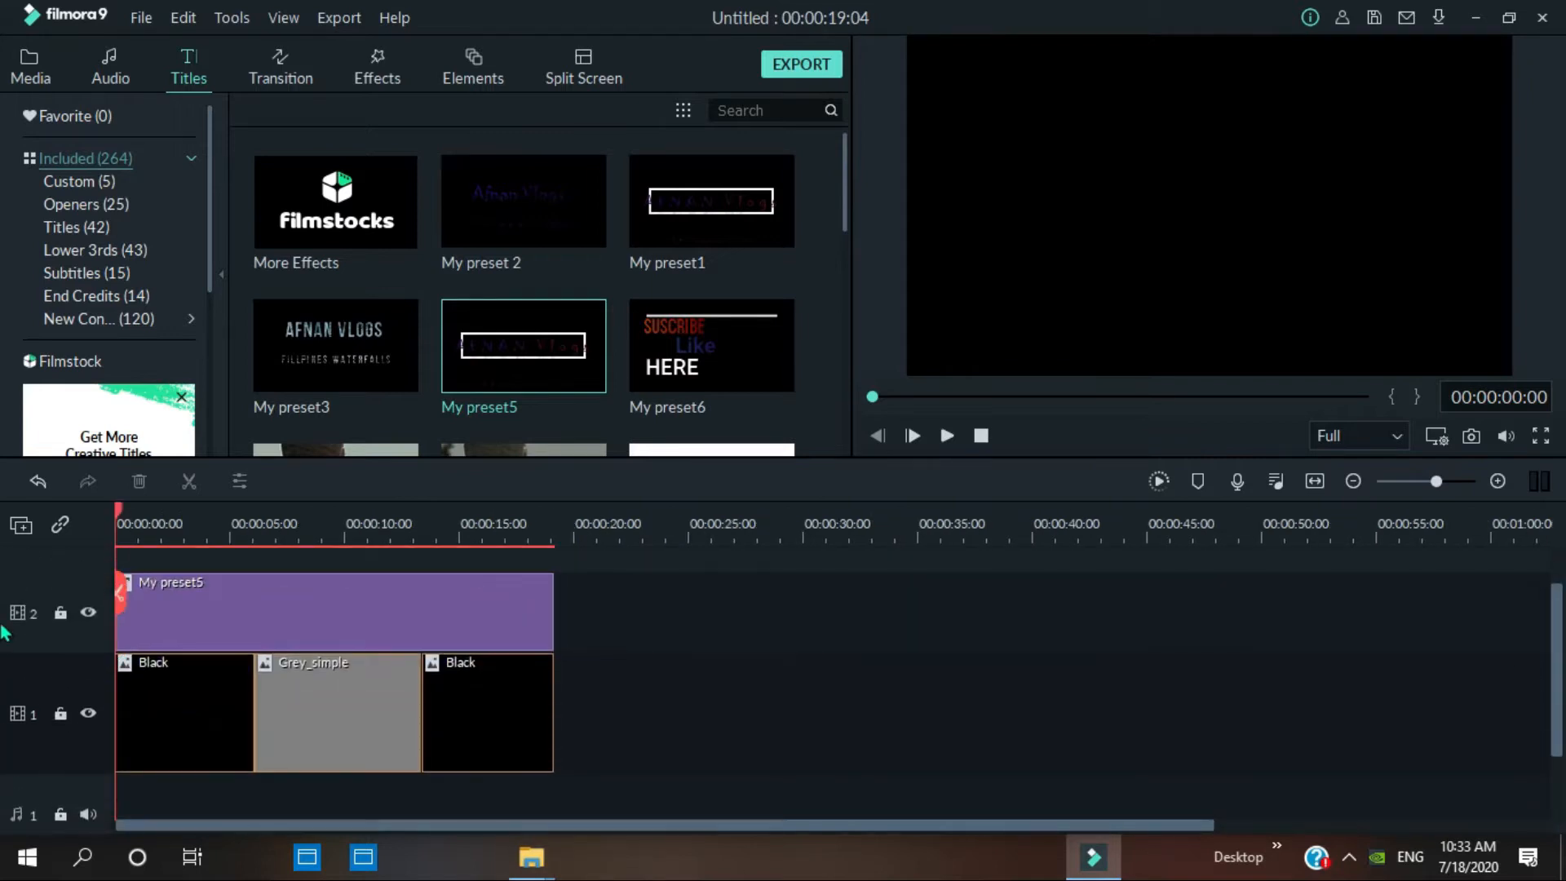
- Move the My preset5 title and the three colour clips along the timeline so both tracks start at about 00:00:20:17
left_click_drag(118, 592, 1032, 636)
left_click_drag(389, 645, 752, 643)
left_click_drag(502, 747, 986, 743)
left_click_drag(359, 754, 830, 746)
left_click_drag(199, 742, 710, 741)
double_click(710, 739)
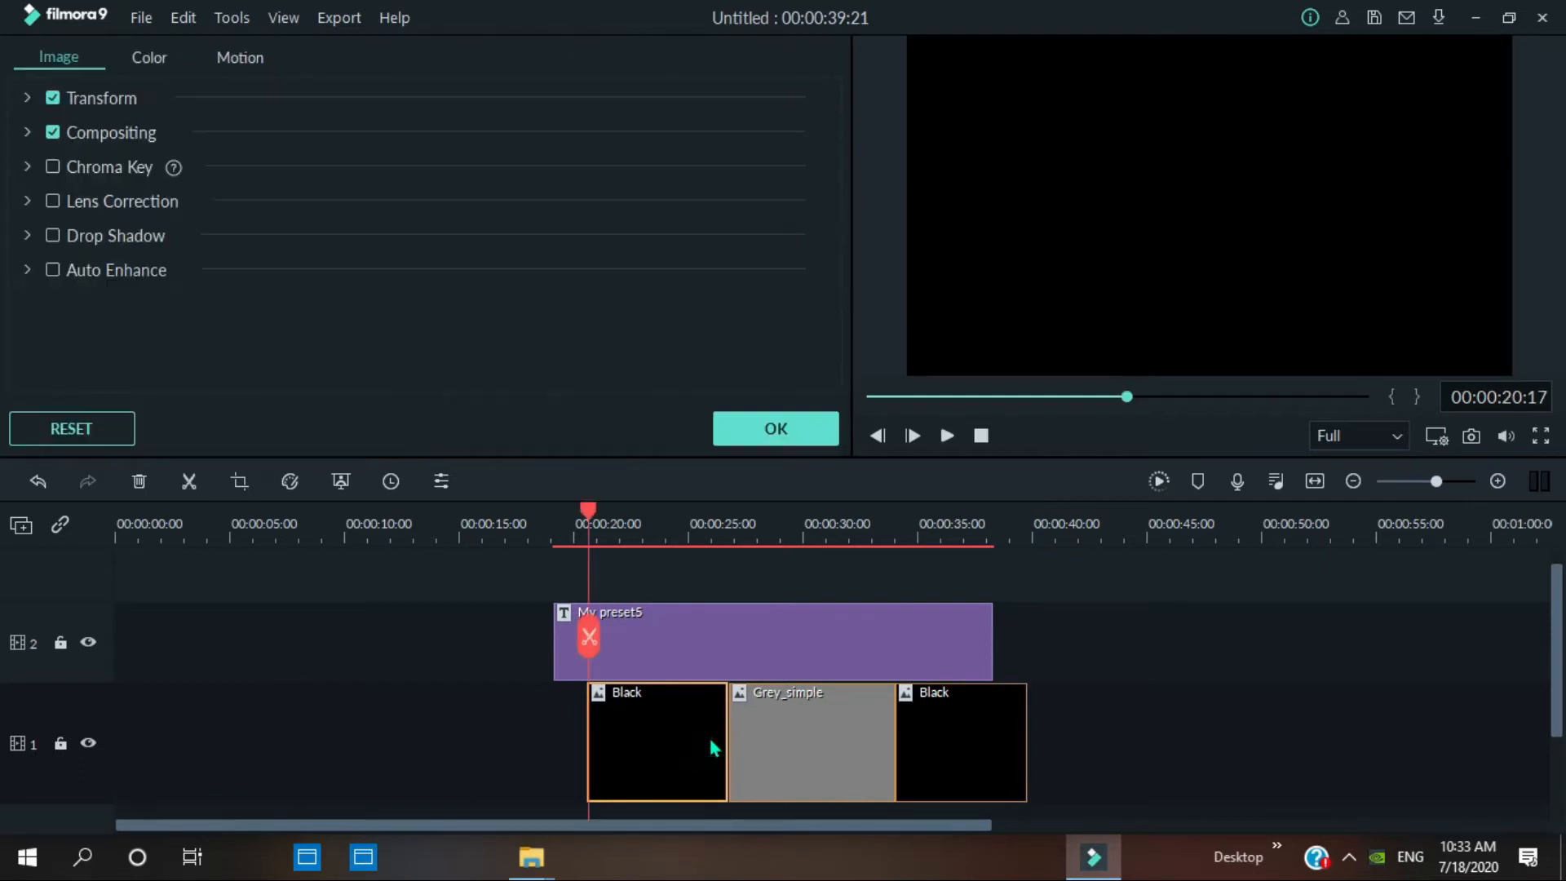
key("ctrl+z")
left_click_drag(233, 734, 692, 744)
left_click(775, 429)
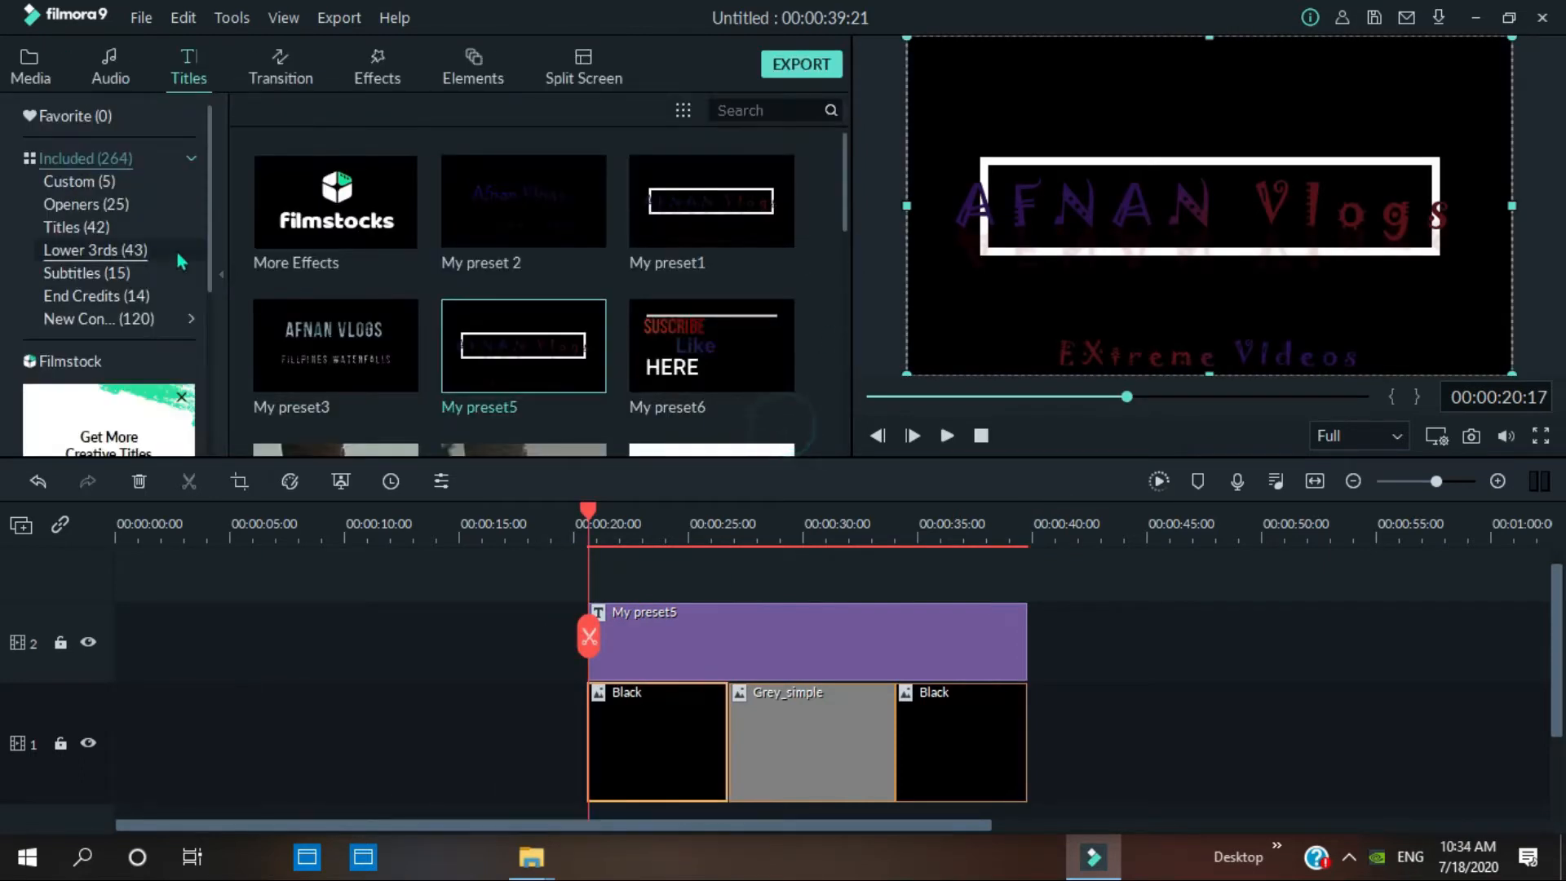
- Insert the Countdown 2 sample video at the start of track 1, keeping the project settings at 1920 x 1080 25fps
left_click(33, 73)
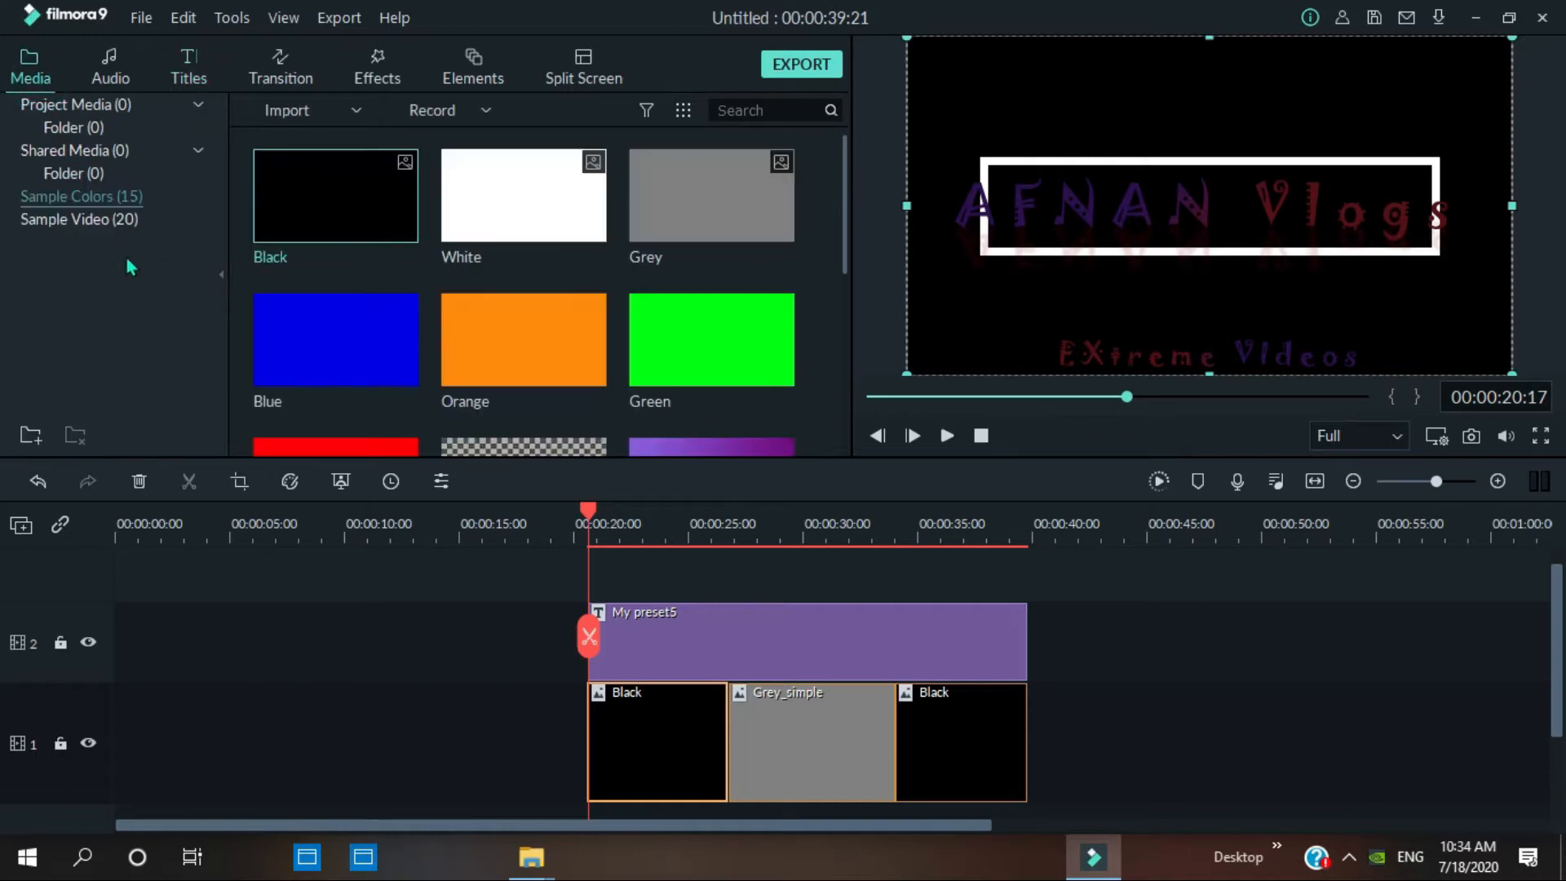
left_click(122, 219)
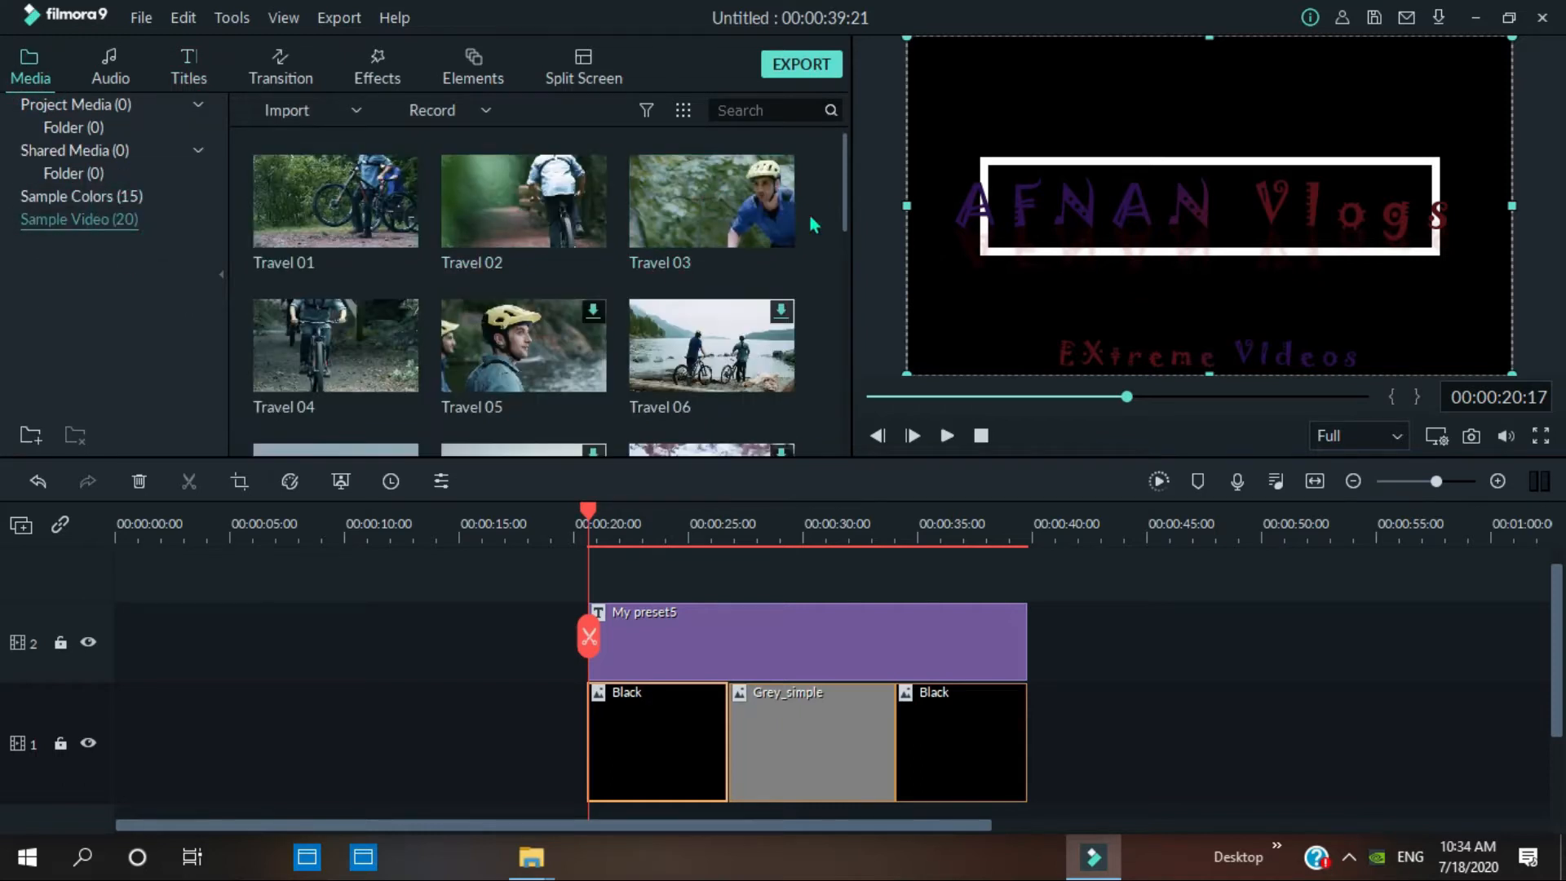
left_click_drag(848, 210, 881, 392)
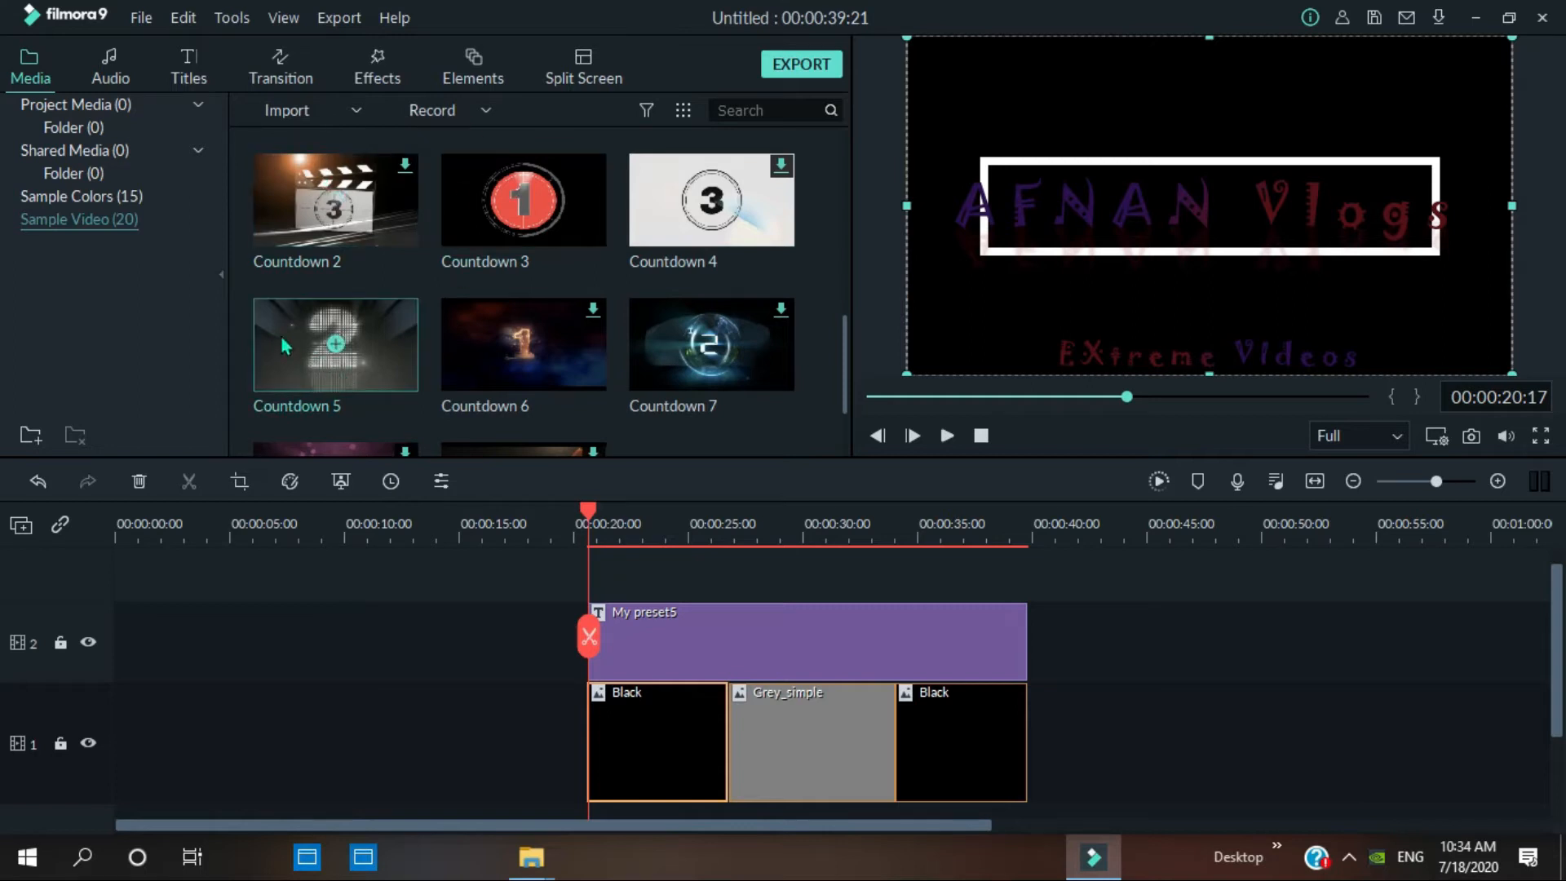
left_click(341, 205)
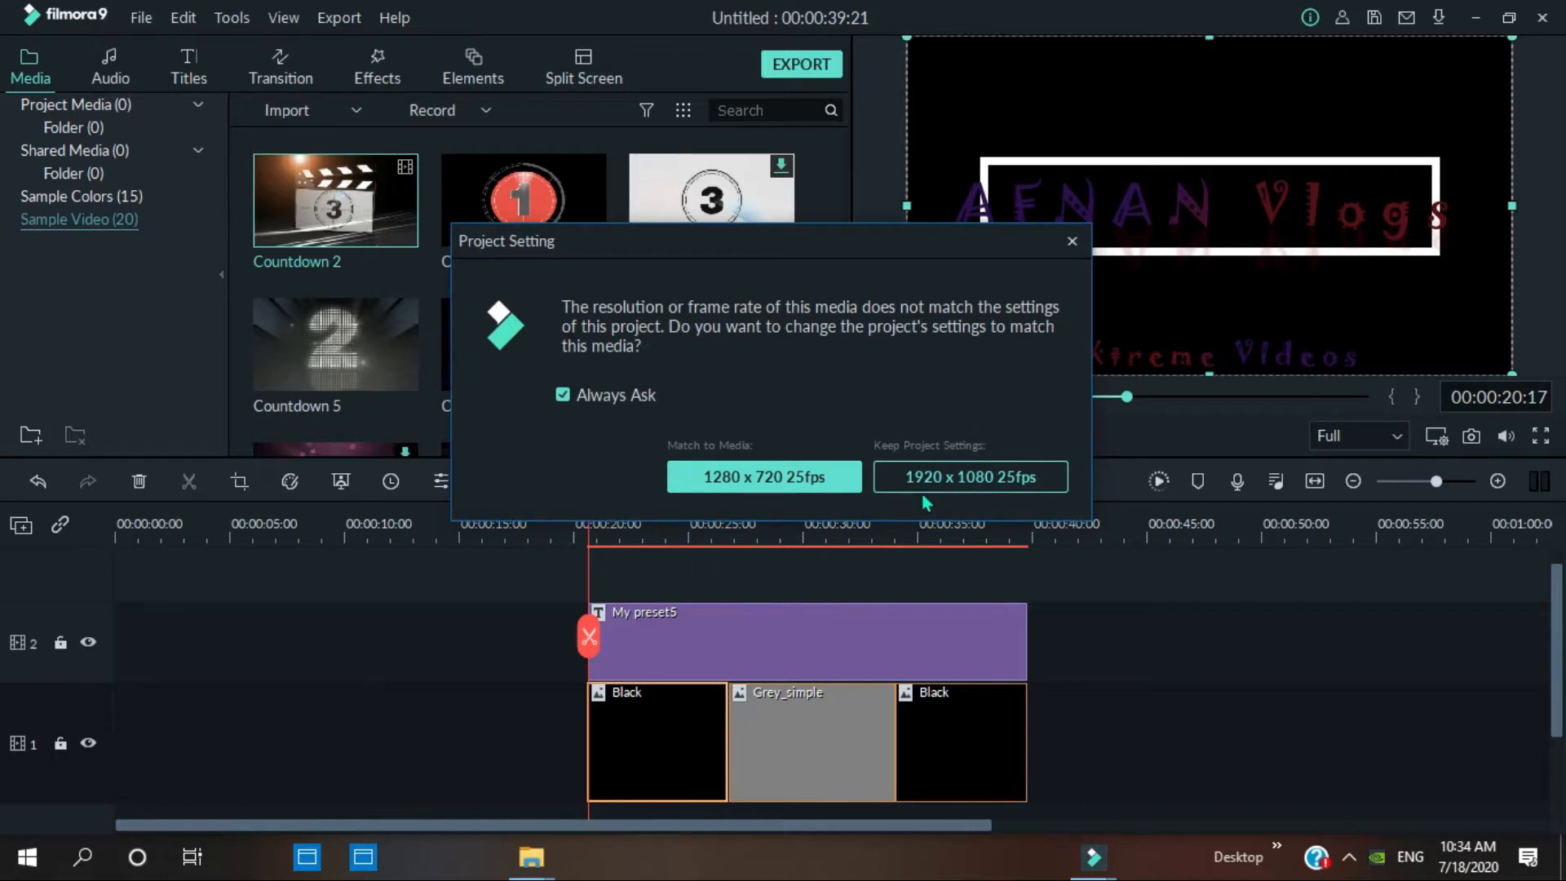
left_click(920, 482)
left_click_drag(635, 761, 203, 763)
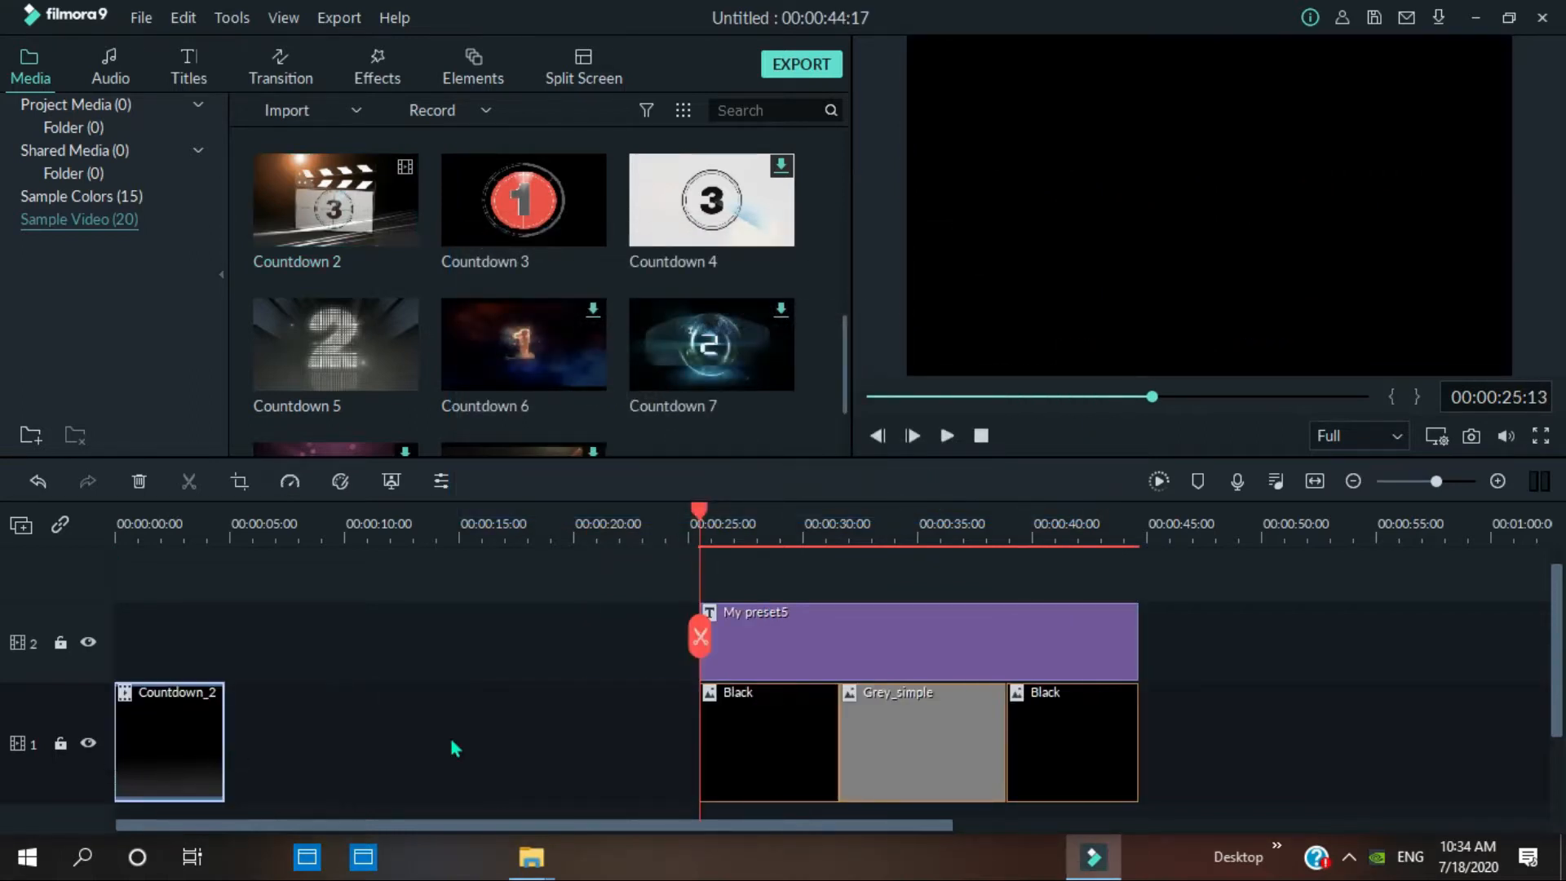
- Move the My preset5 title and the black, grey and black clips back so they directly follow the countdown clip
left_click_drag(808, 645, 334, 644)
left_click_drag(764, 742, 285, 702)
left_click_drag(976, 761, 471, 770)
left_click(1050, 744)
left_click_drag(1050, 743, 581, 783)
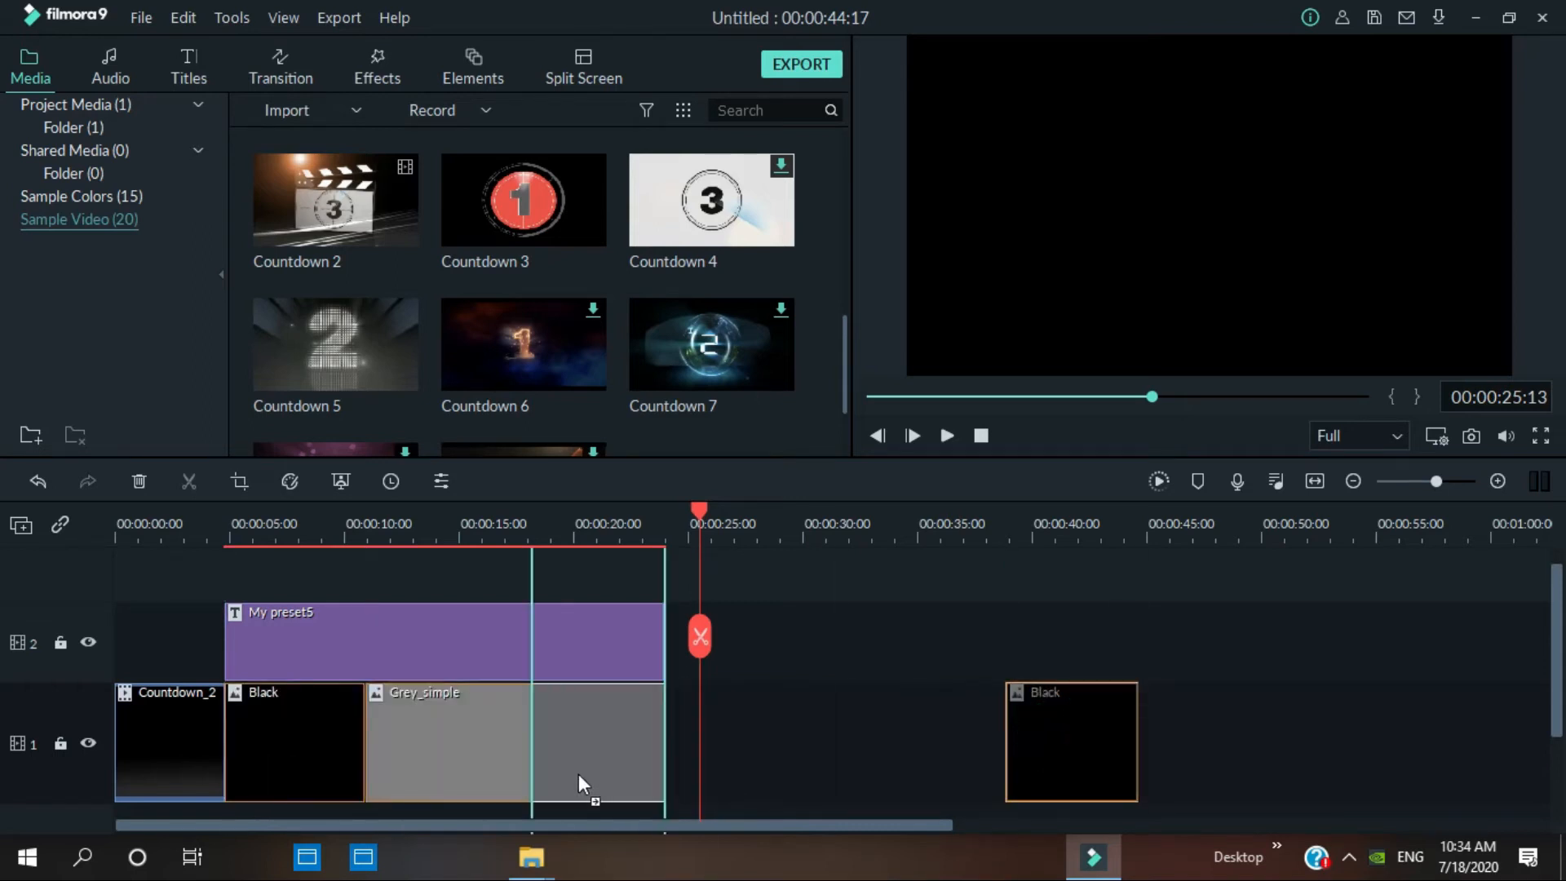
left_click(163, 770)
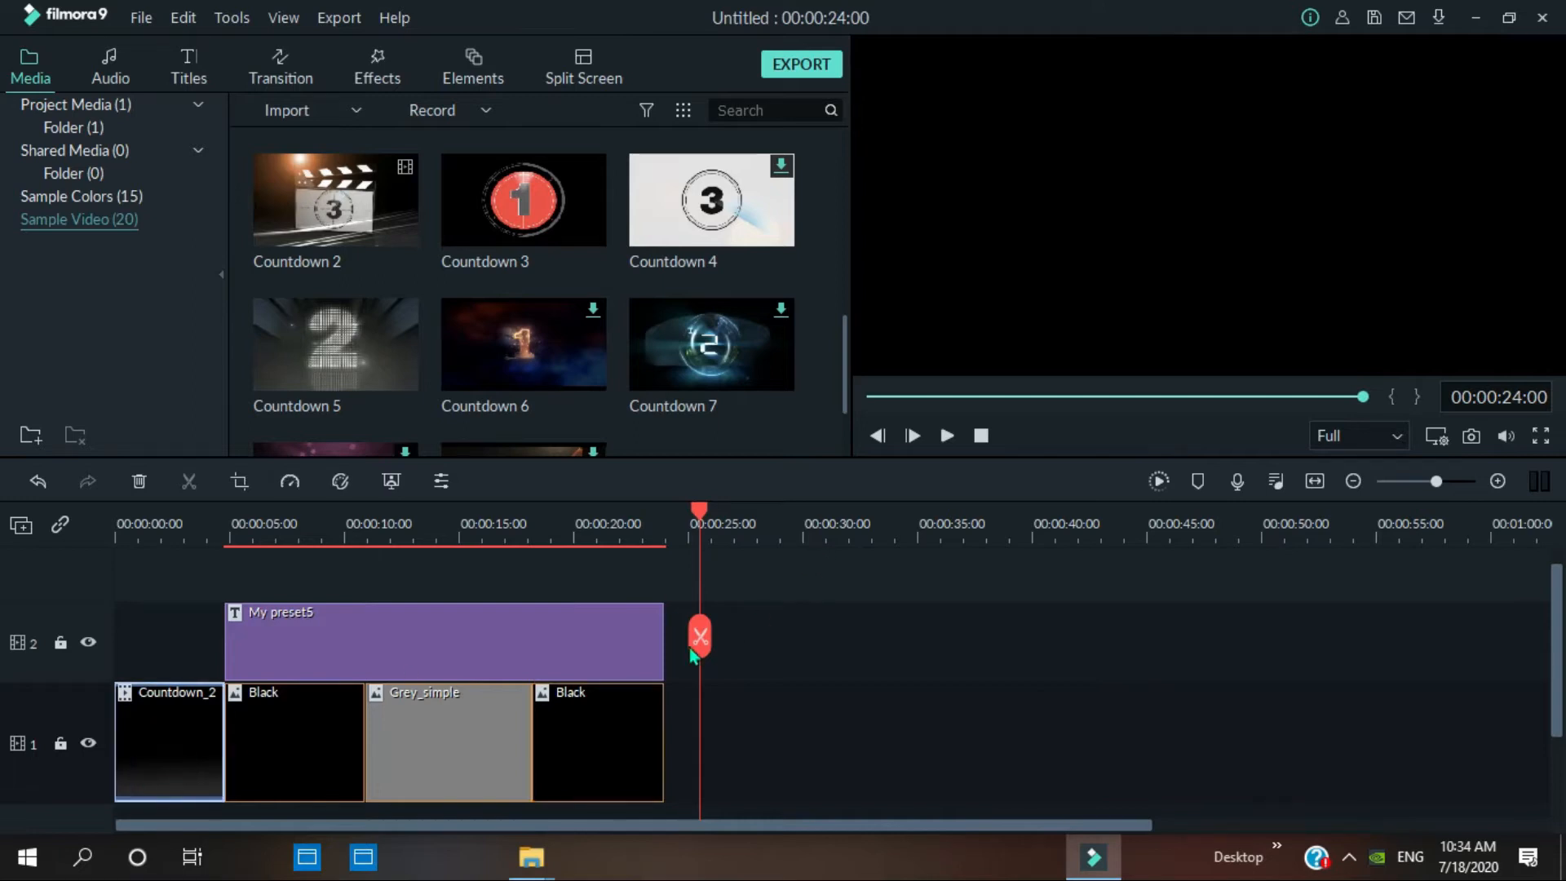
- Play back the assembled timeline and return the playhead to the start of the My preset5 title
left_click(951, 436)
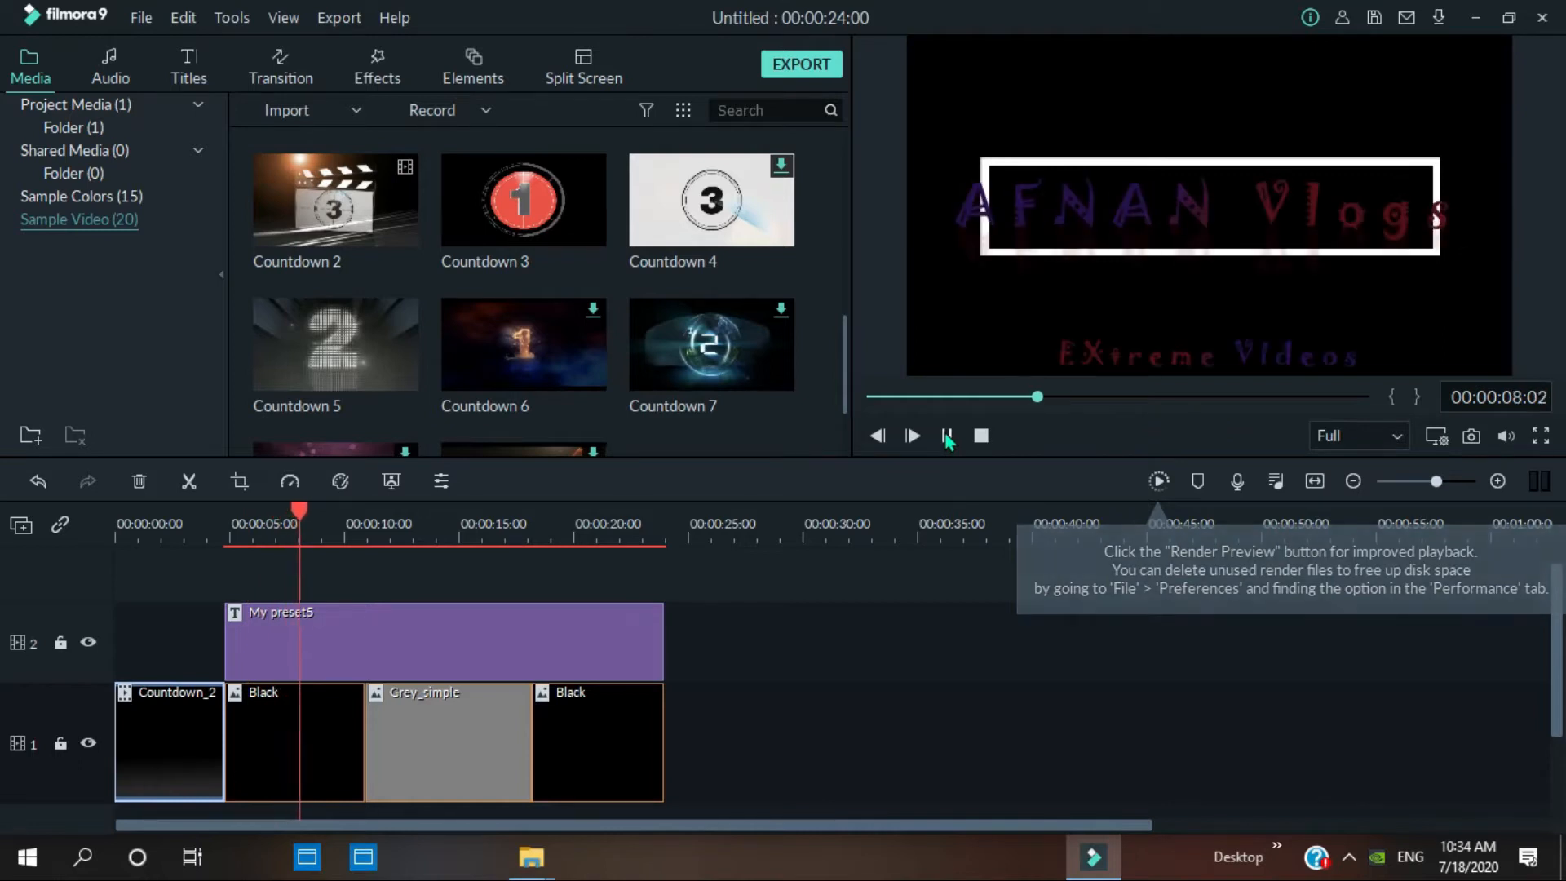
left_click(946, 438)
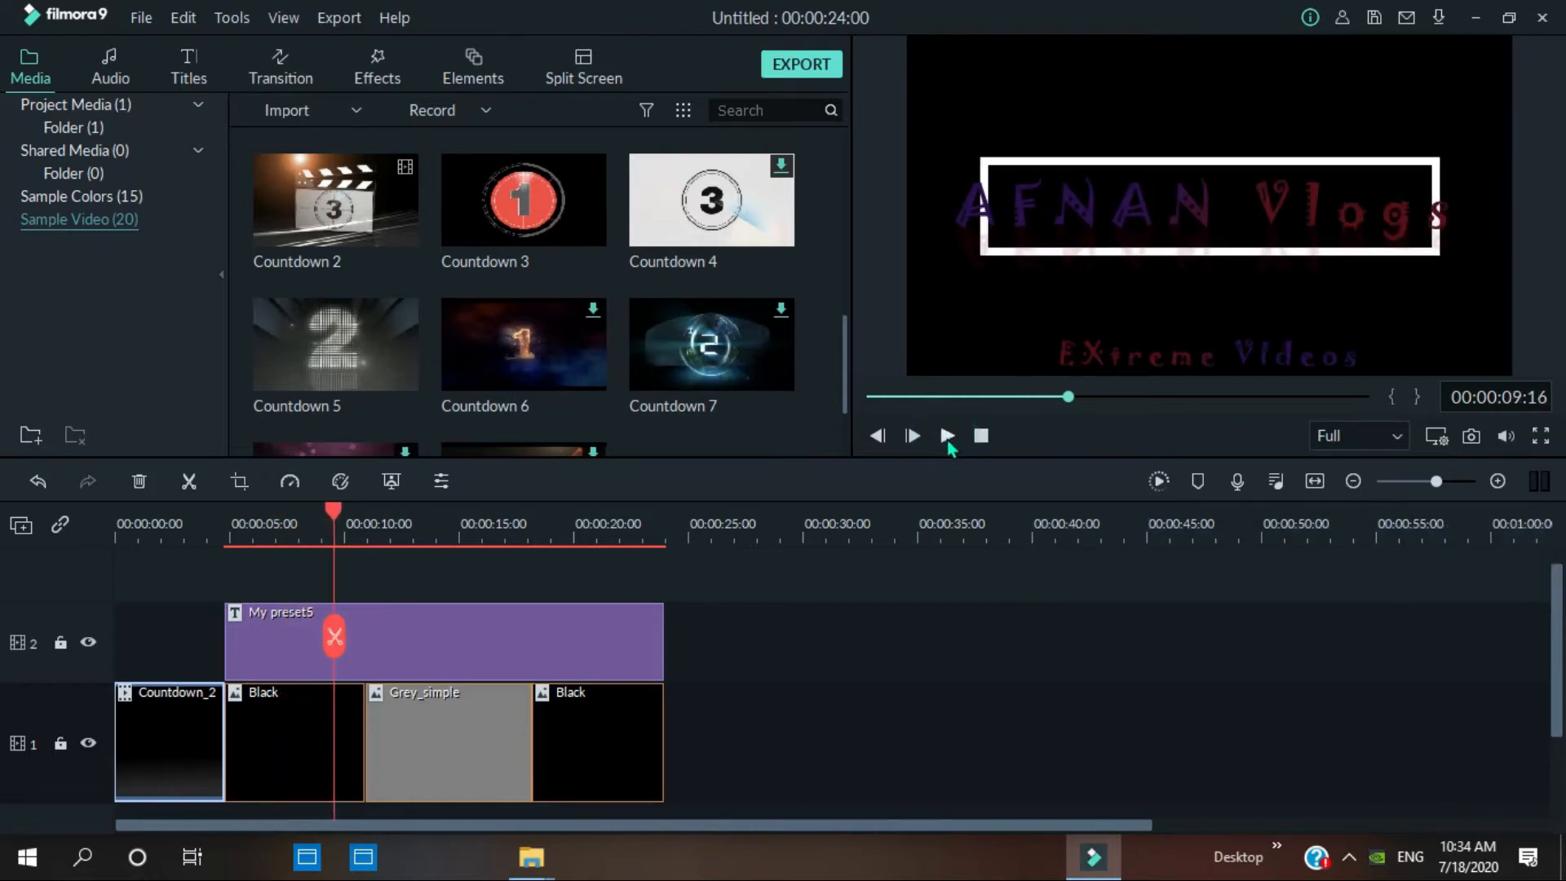
mouse_move(334, 636)
left_mouse_down()
mouse_move(185, 640)
mouse_move(225, 642)
left_mouse_up()
- Open the My preset5 title in the advanced text editor and delete its "EXtreme VIdeos" text
double_click(374, 655)
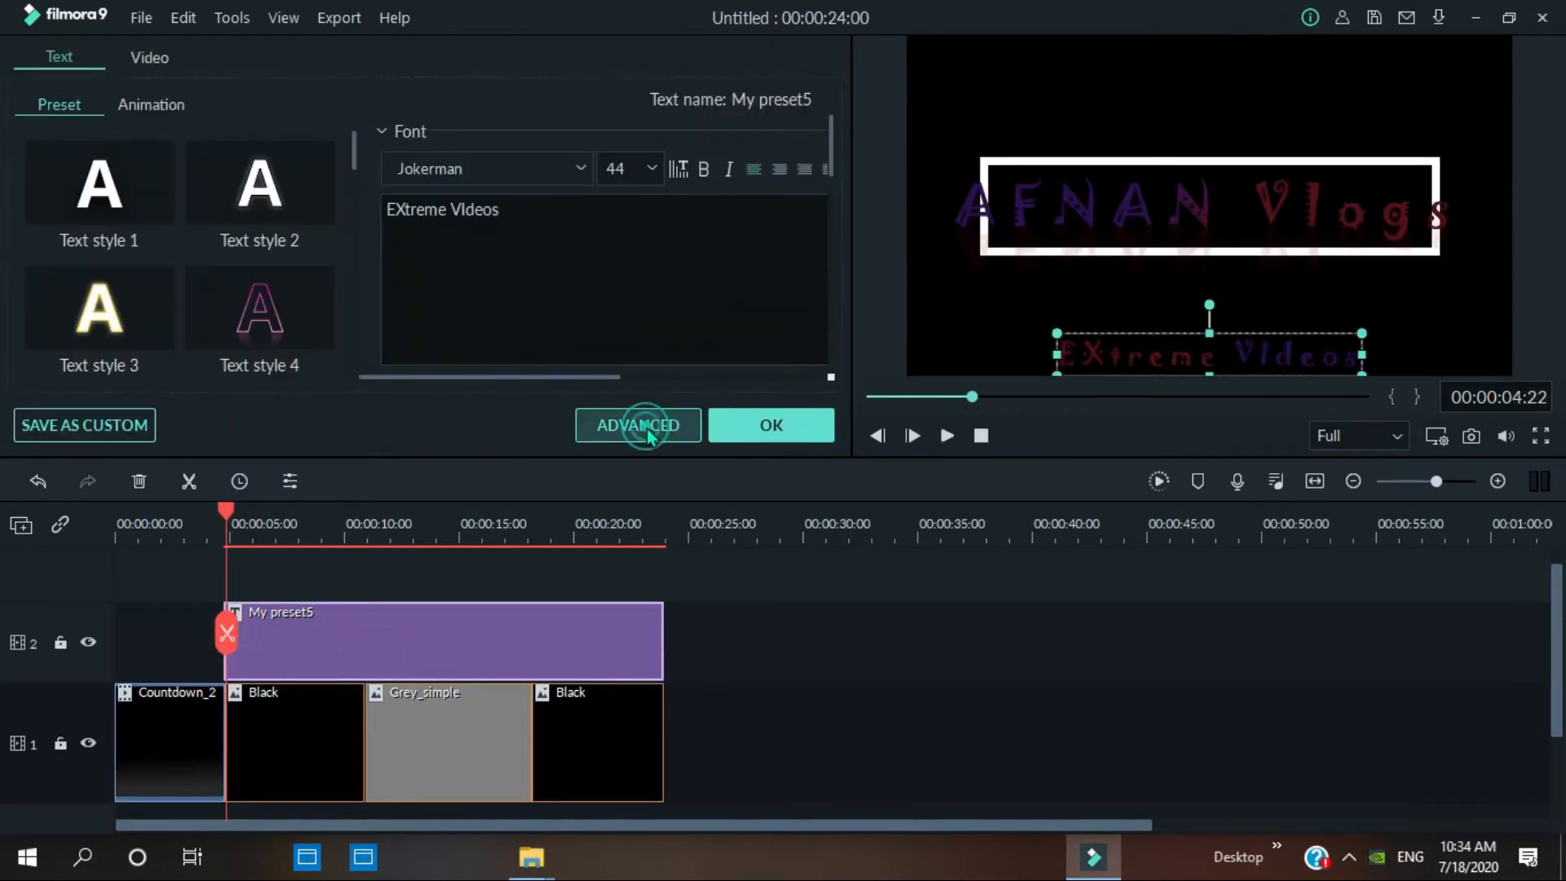
left_click(637, 426)
left_click(916, 663)
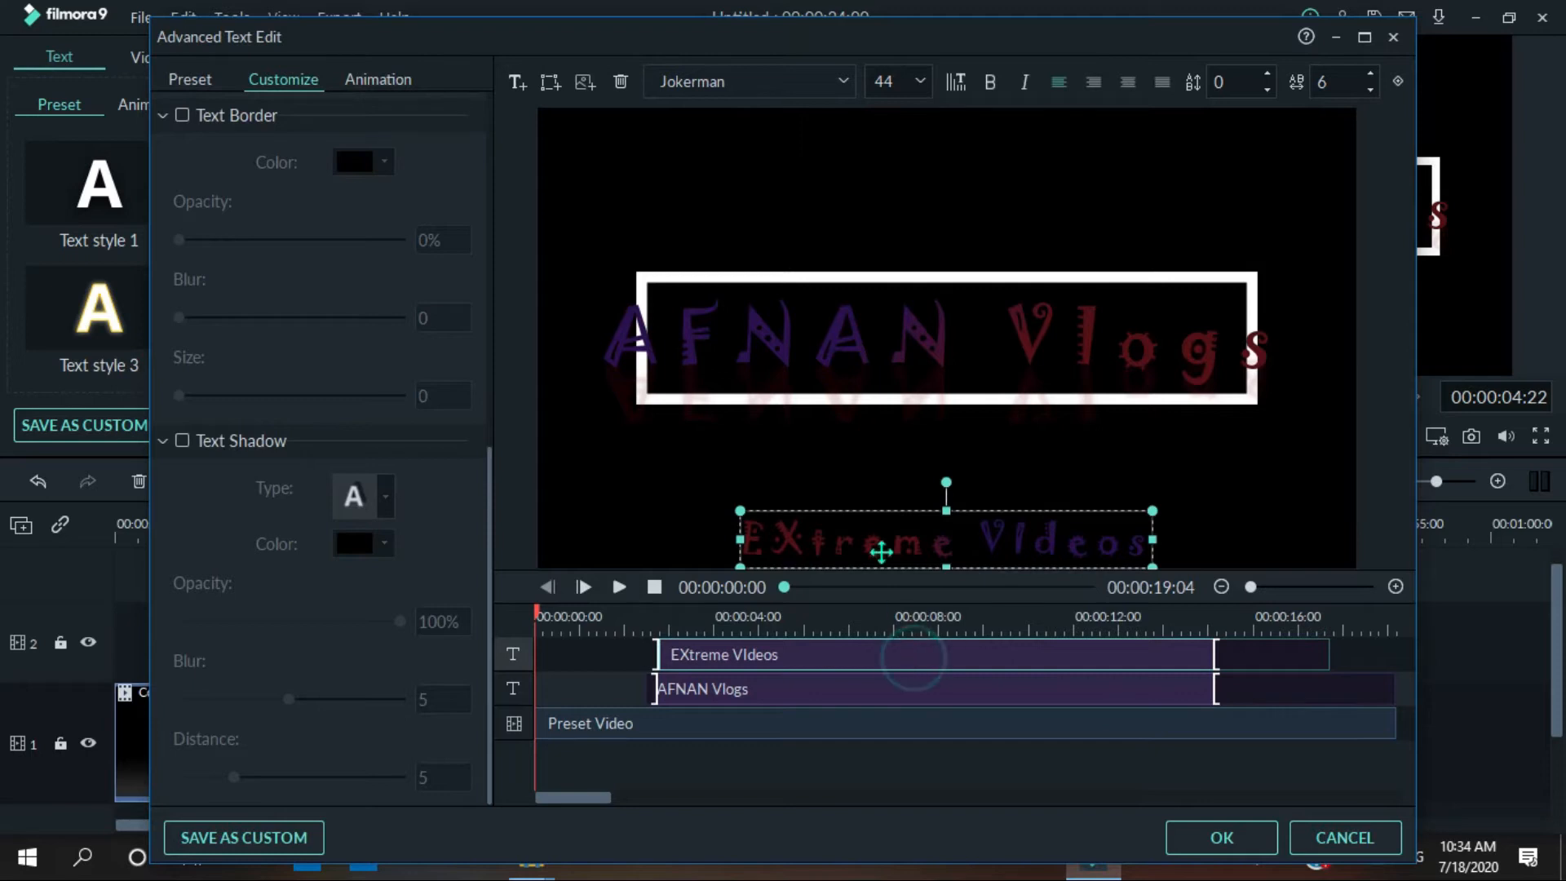
left_click(620, 81)
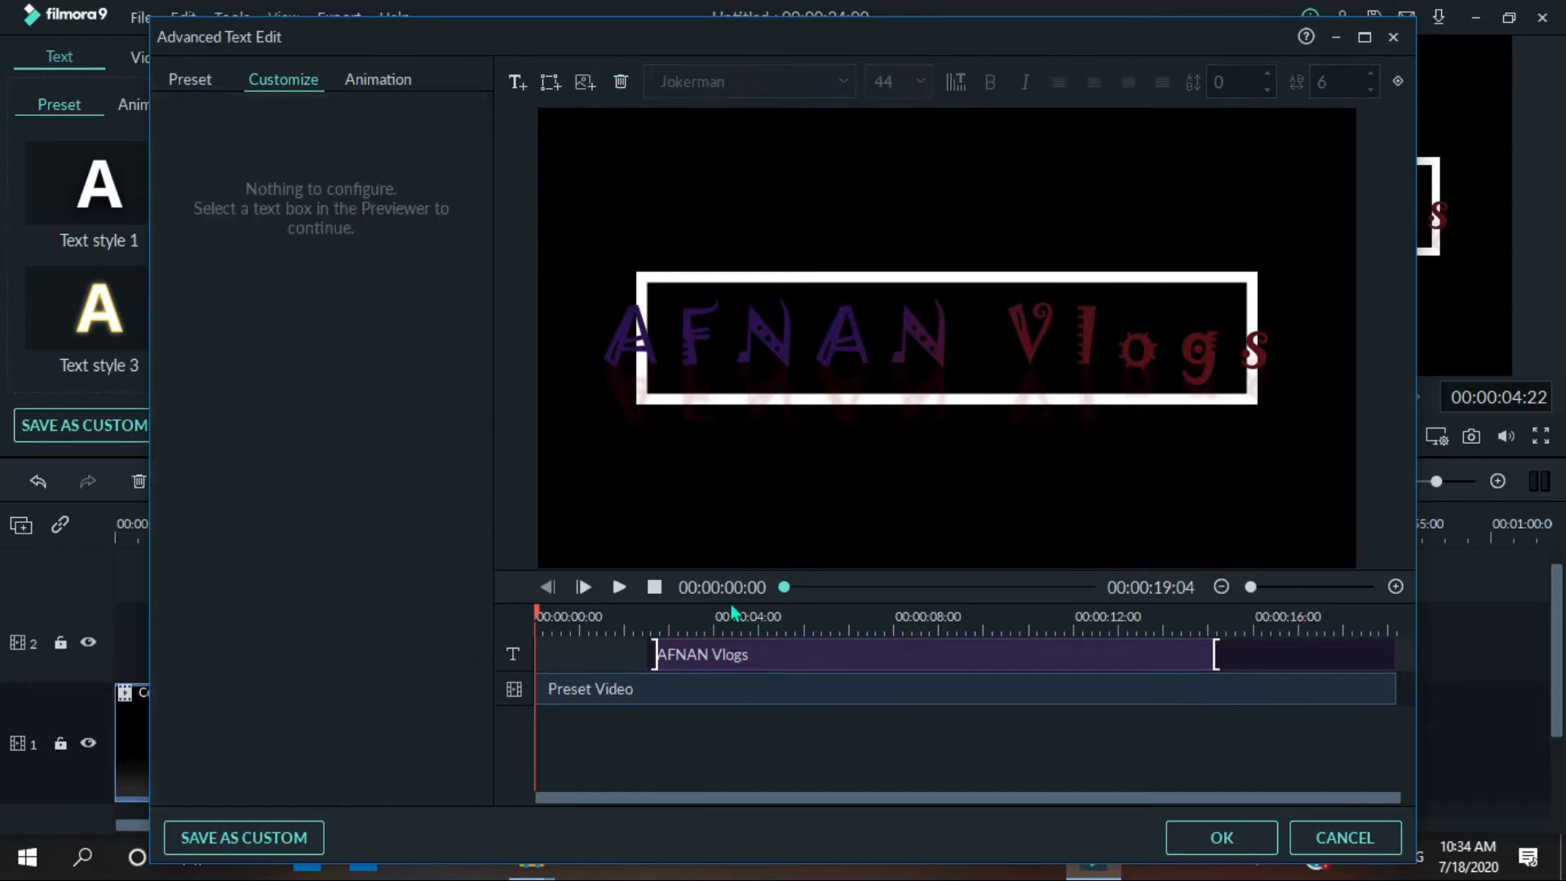
- Move the remaining main title text to the start of the preset's timeline and set its font size to 72
left_click(655, 653)
left_click_drag(776, 663, 570, 663)
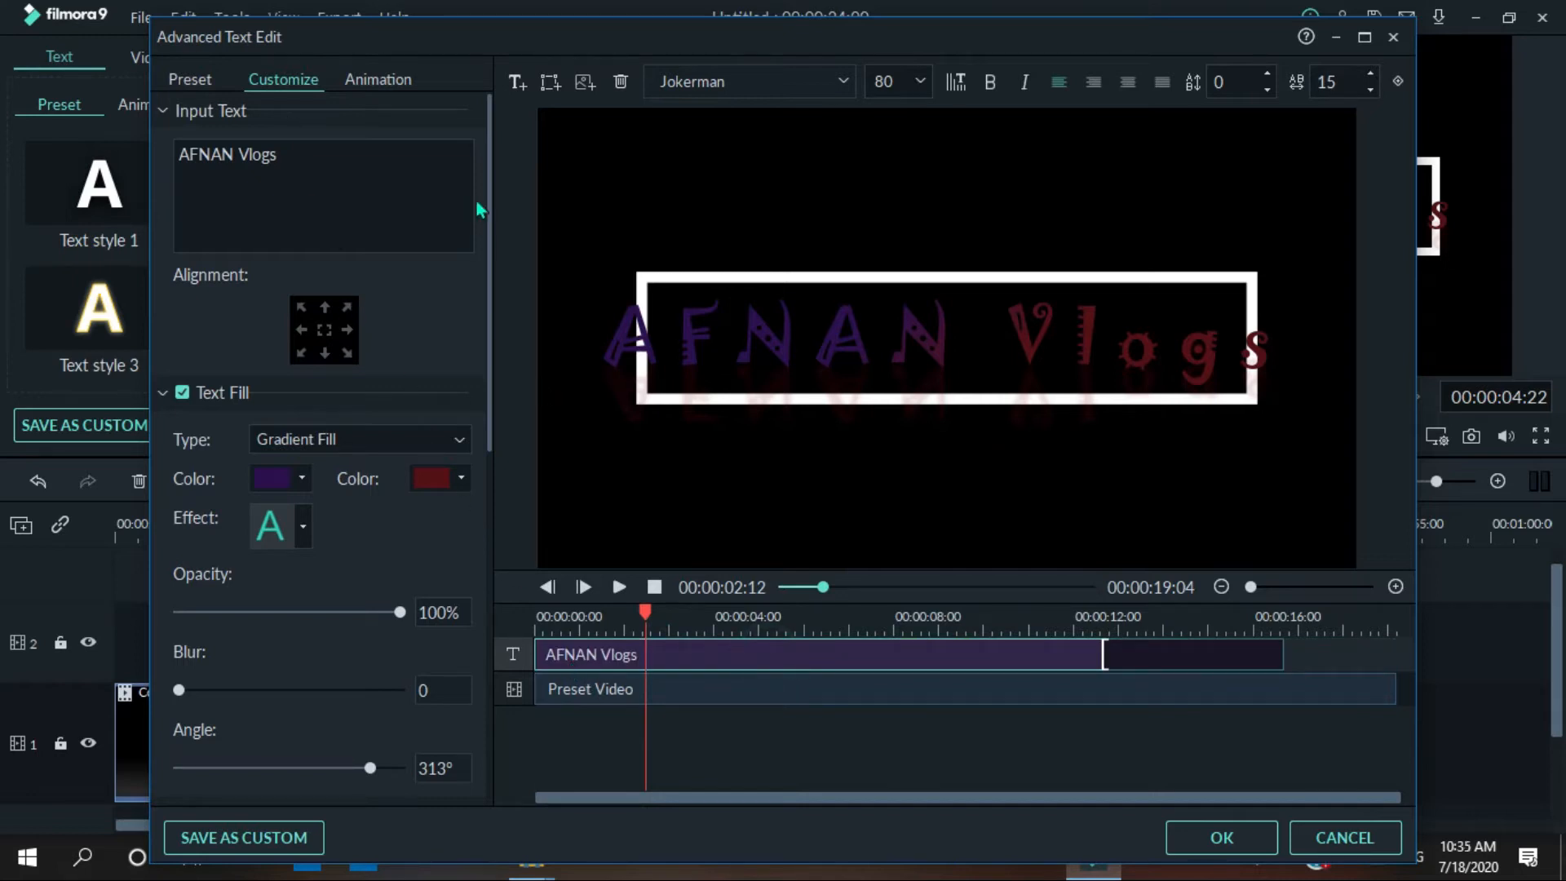
left_click_drag(487, 203, 506, 320)
left_click(798, 375)
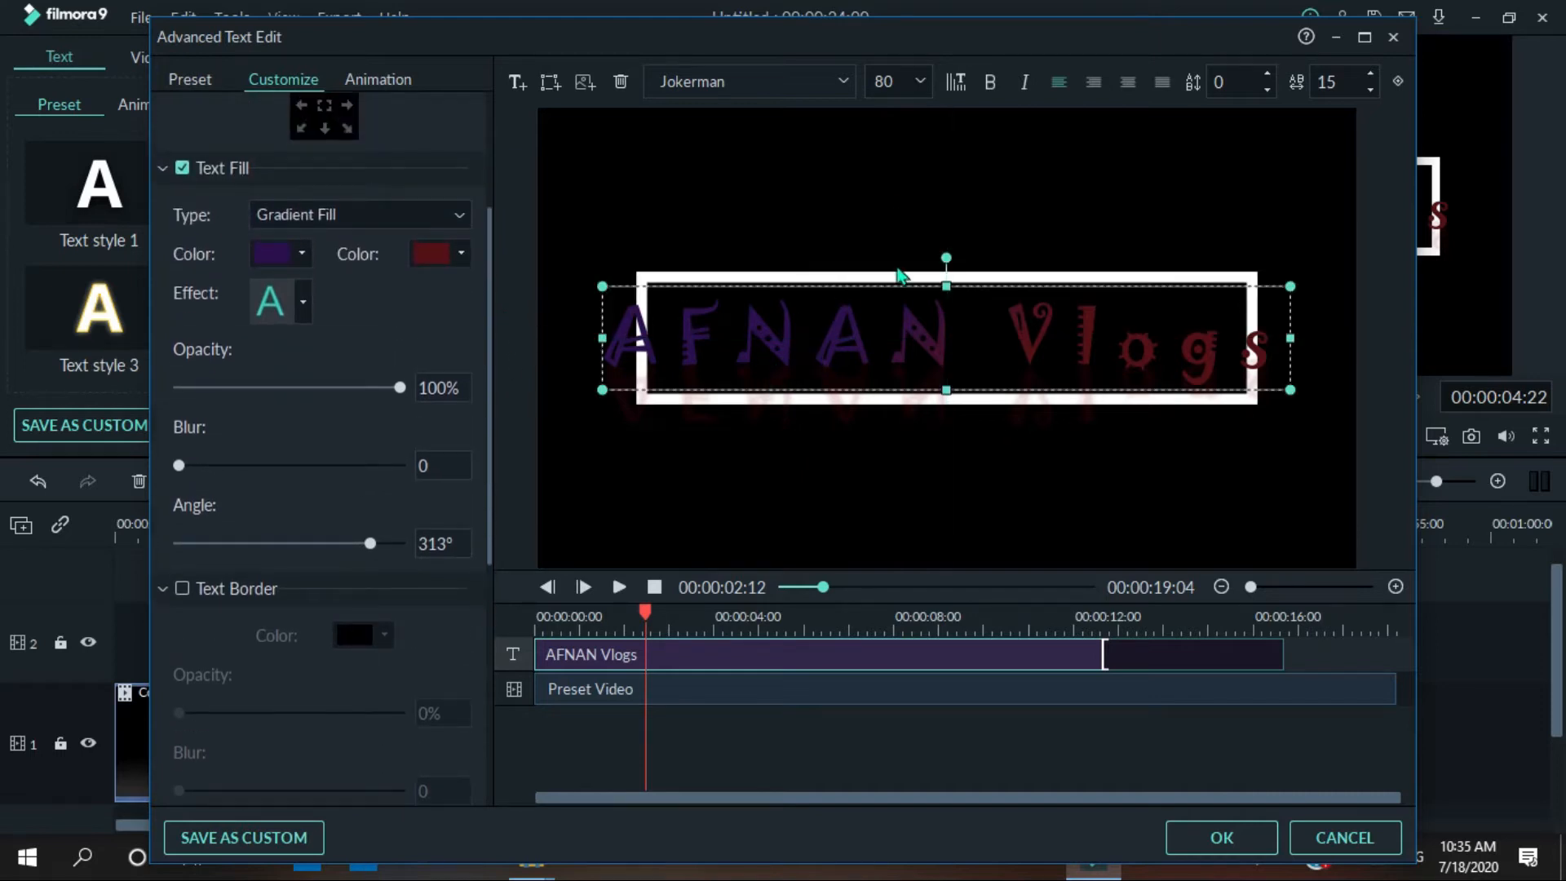
left_click(923, 83)
left_click(919, 181)
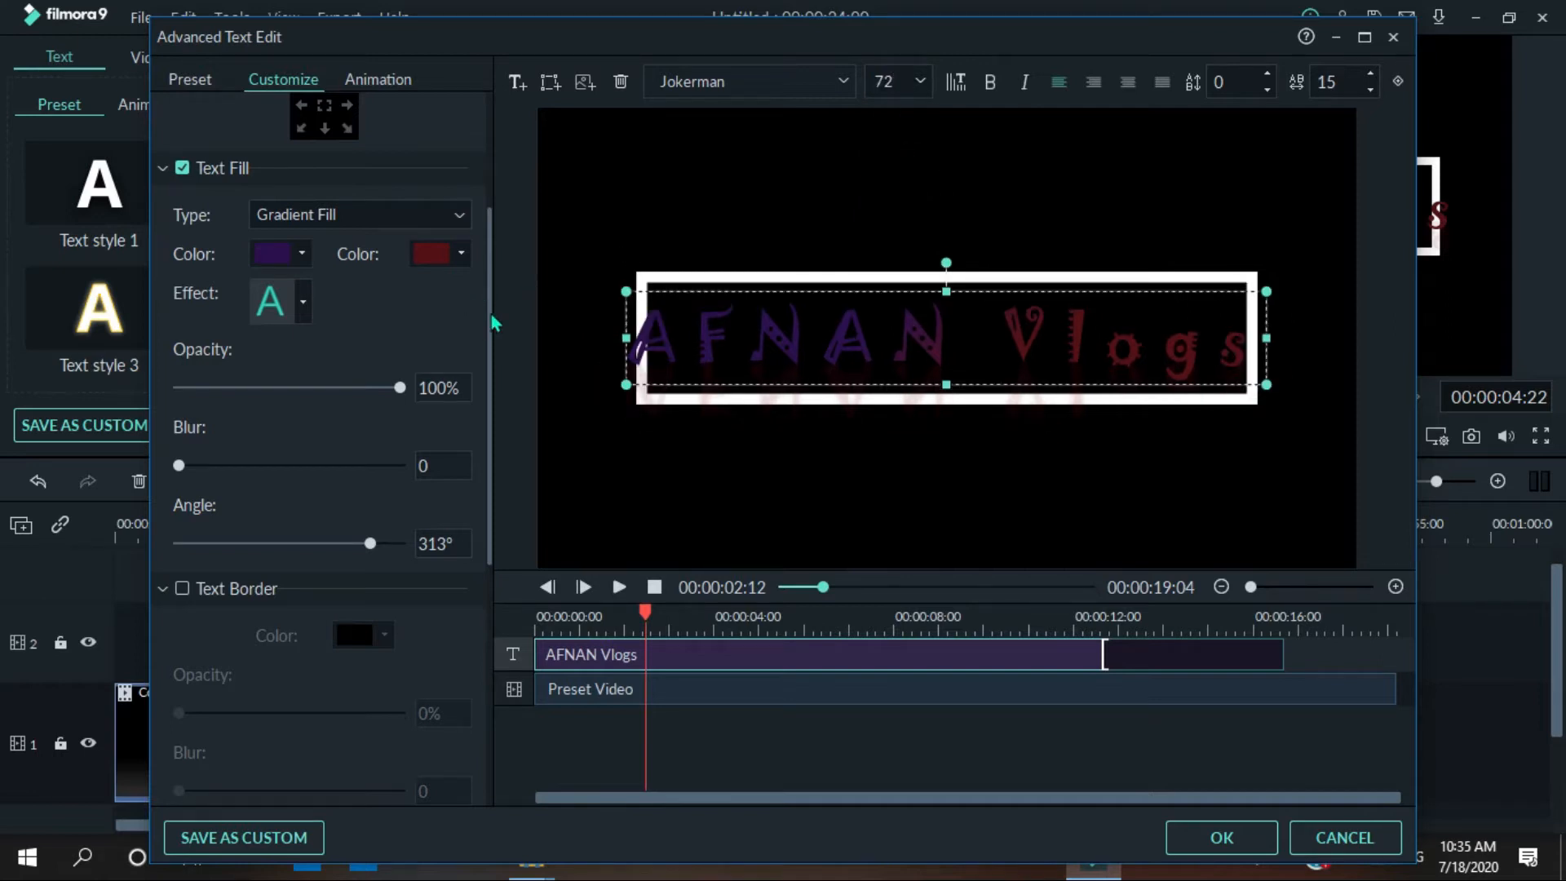
- Set the main title's text shadow to 60% opacity, black, and the second shadow type in the first row
left_click_drag(492, 321, 495, 621)
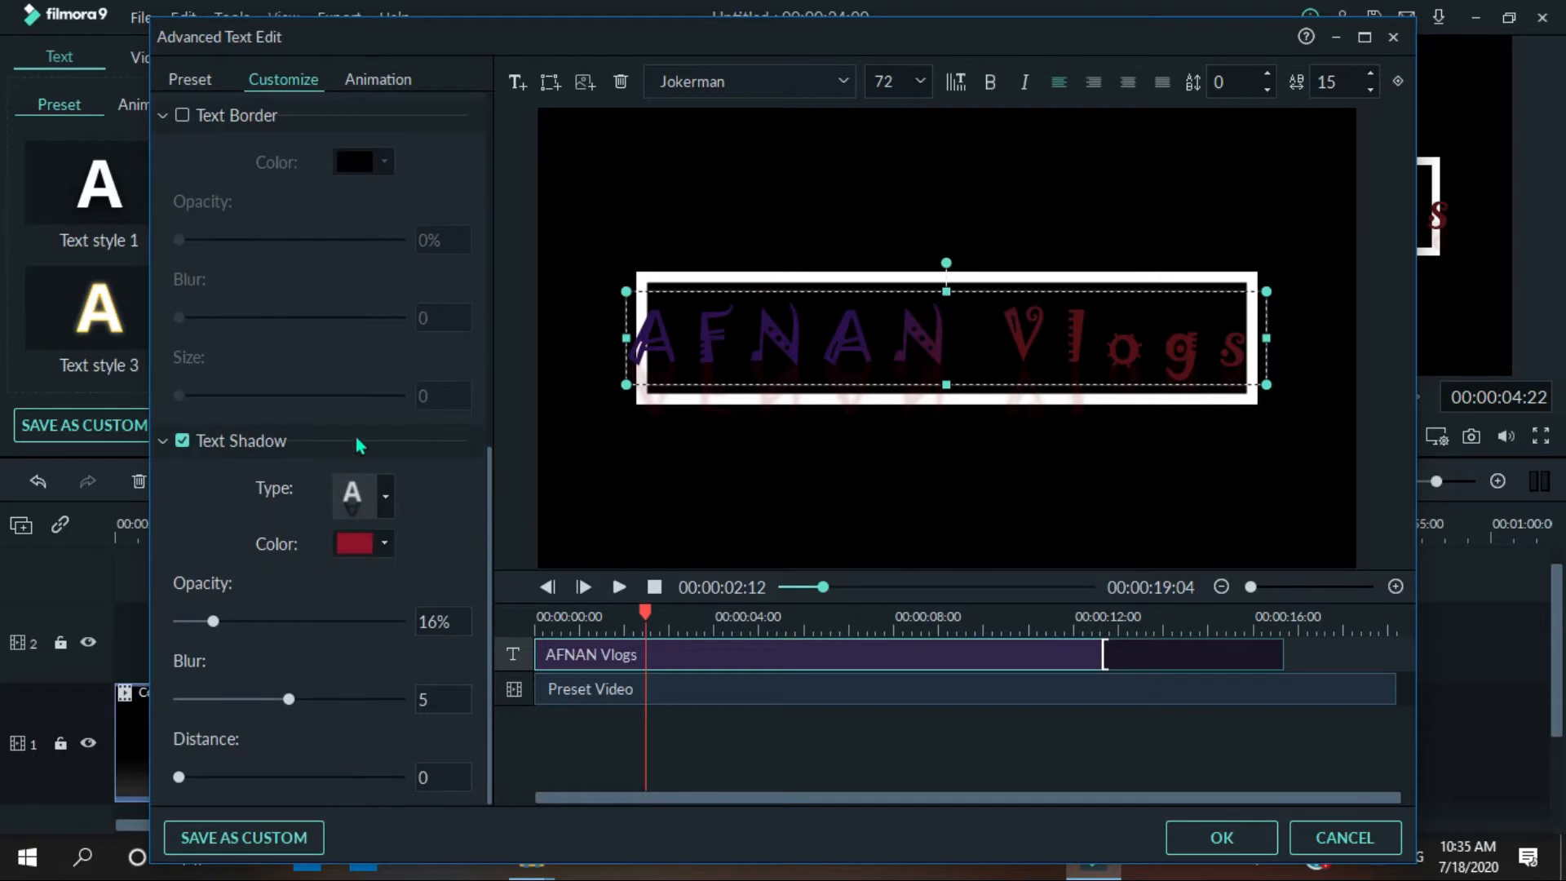
left_click_drag(214, 622, 316, 618)
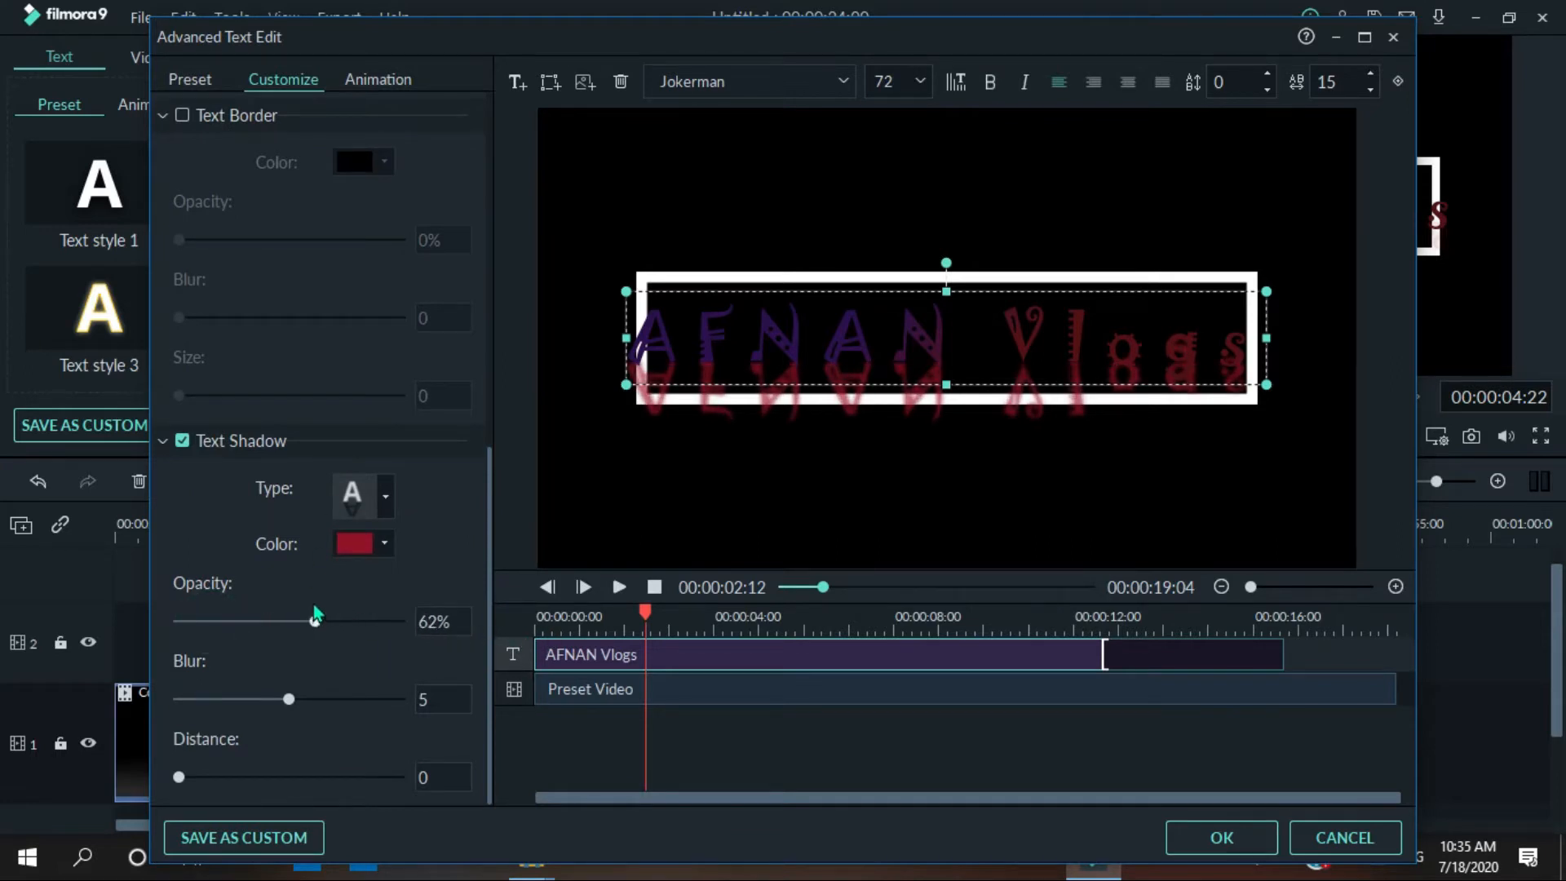
left_click(385, 498)
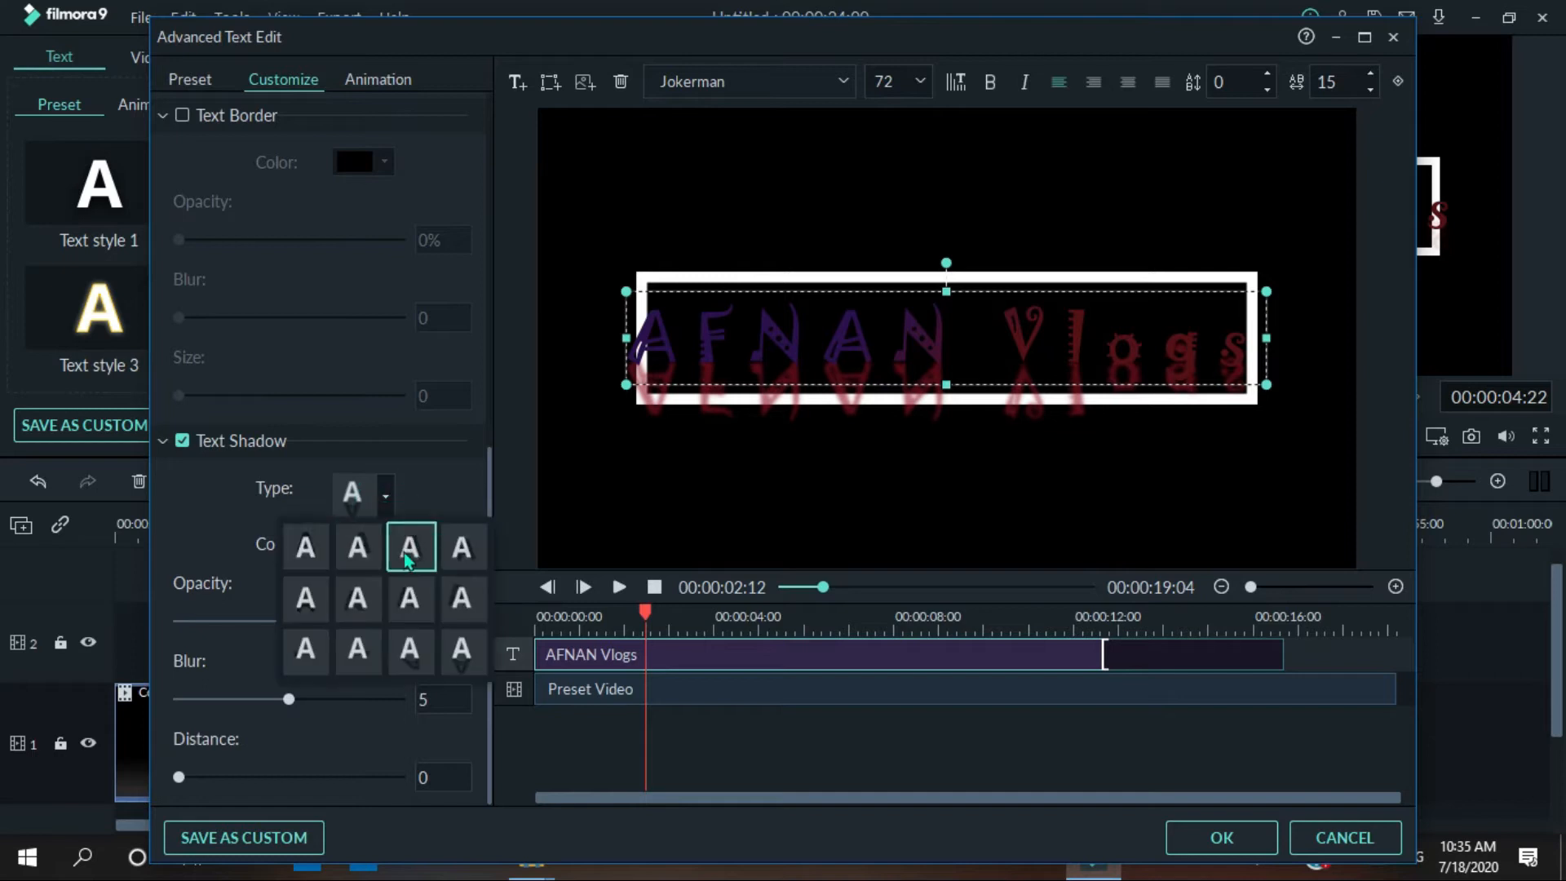
left_click(408, 547)
left_click(384, 543)
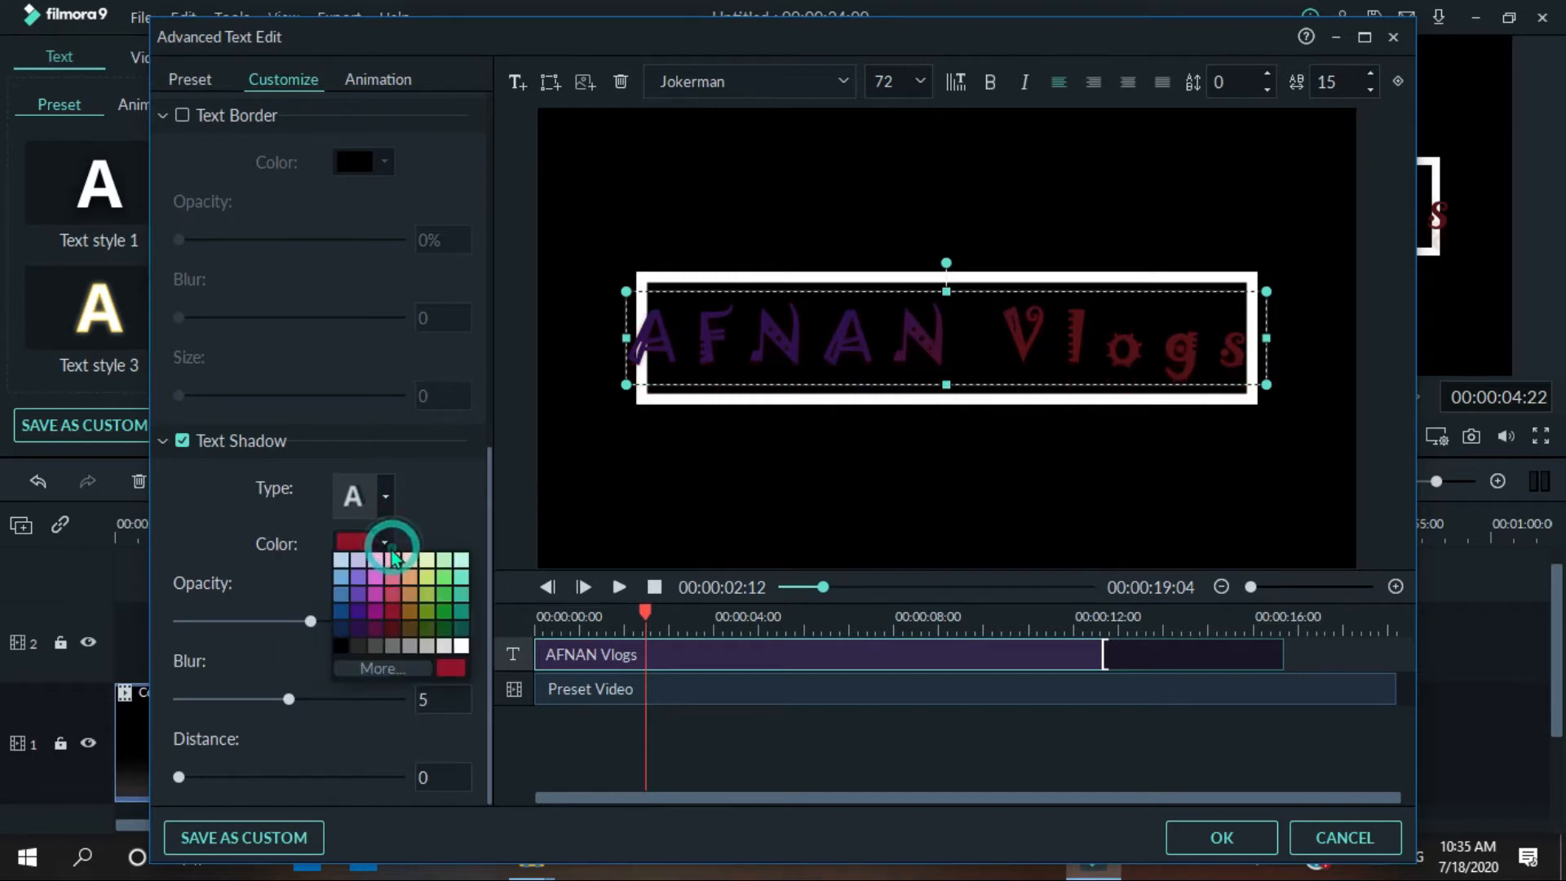
left_click(341, 646)
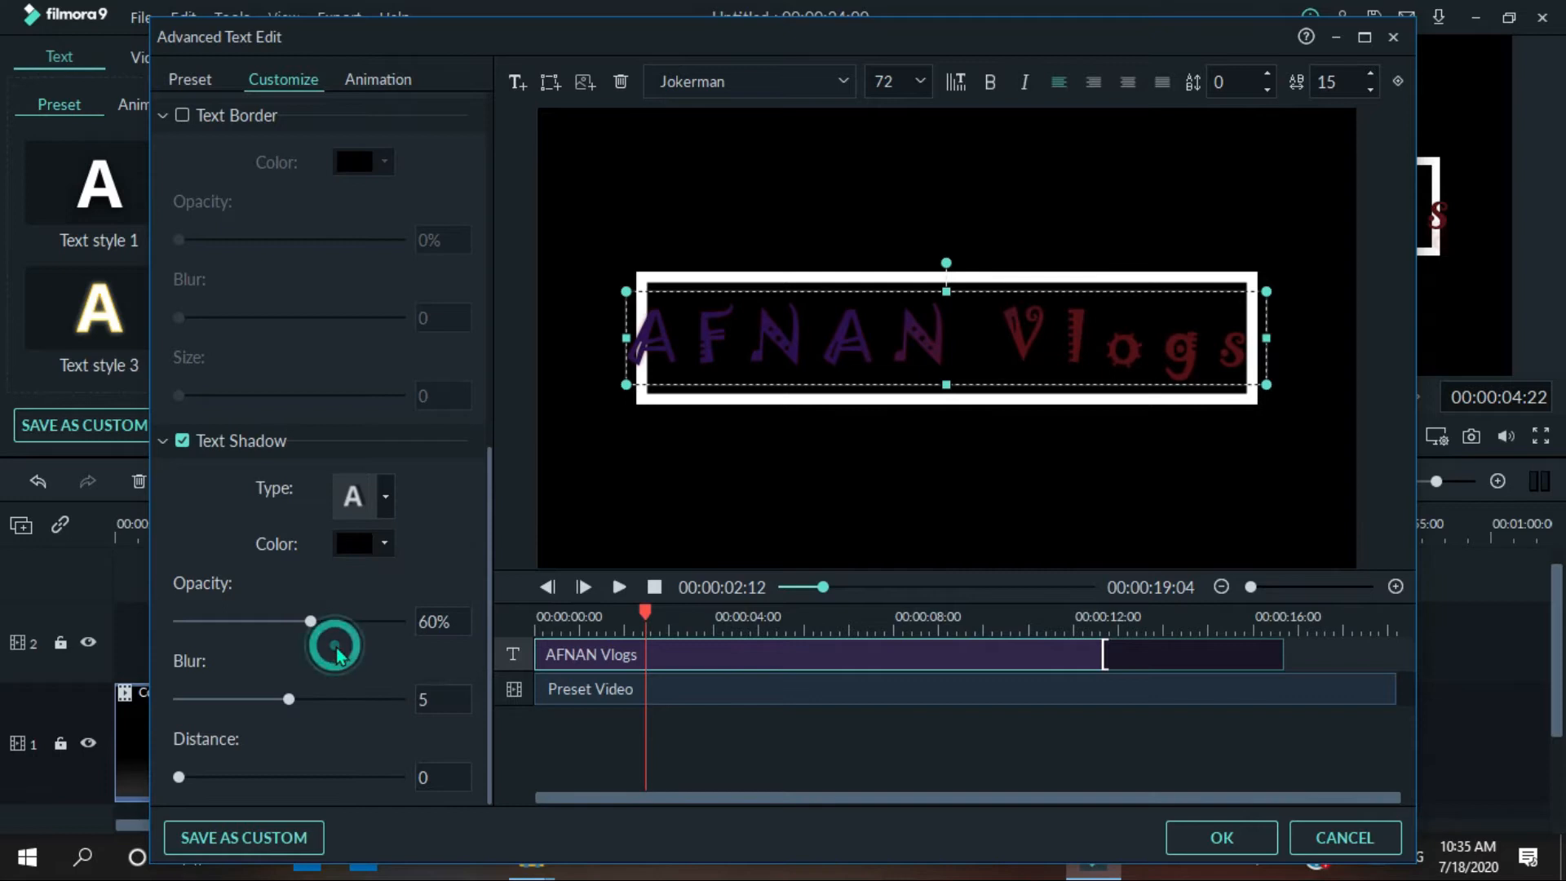
left_click(385, 496)
left_click(367, 544)
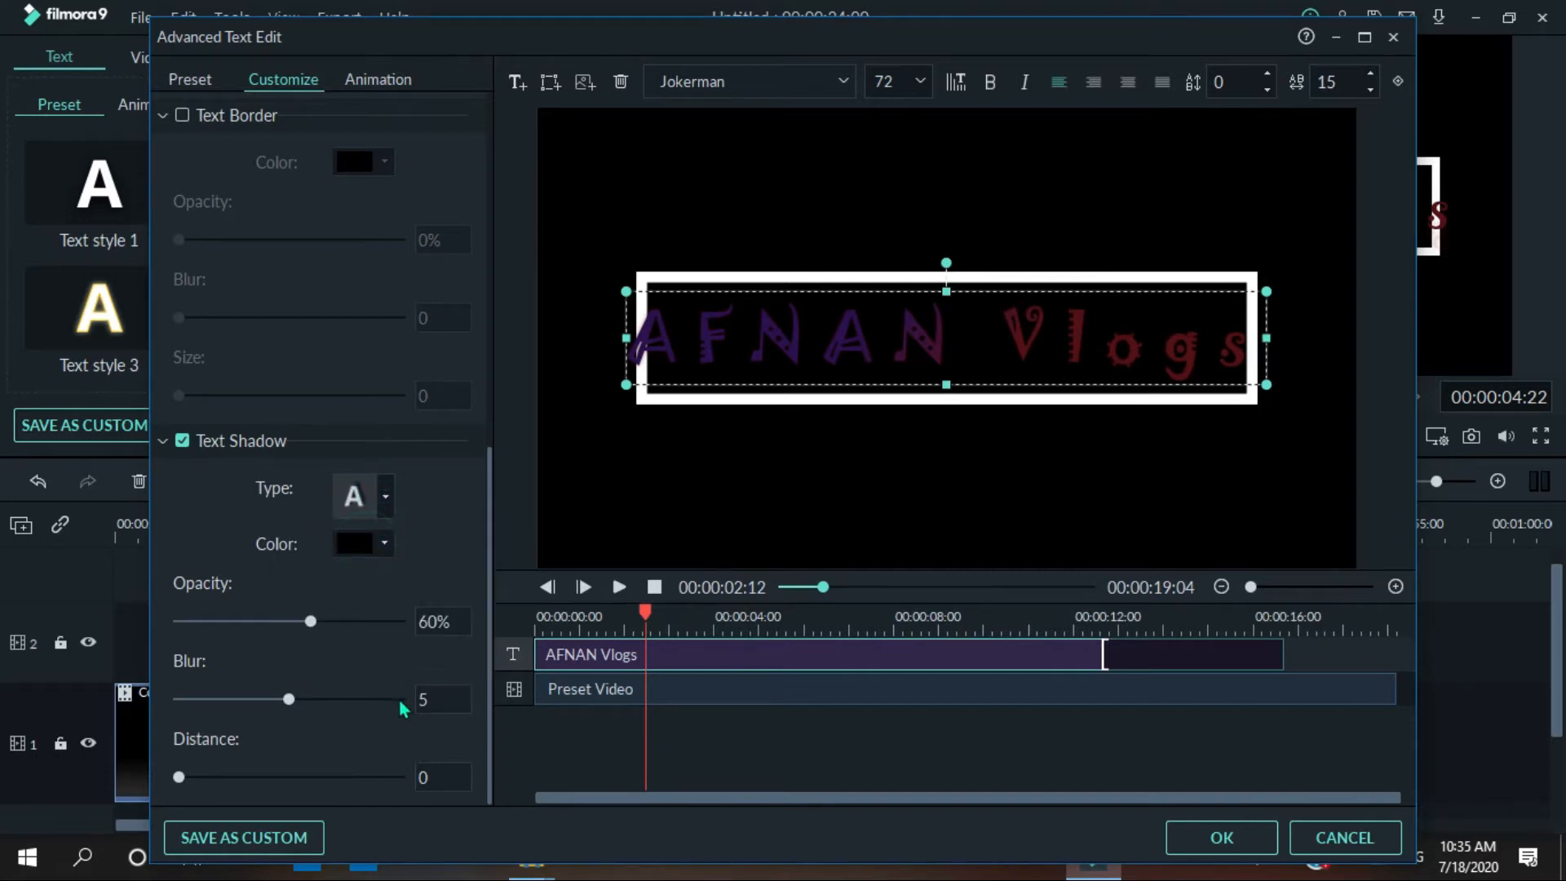
- Set the main title's text shadow opacity to 100% and apply the text edits
left_click_drag(310, 621, 400, 620)
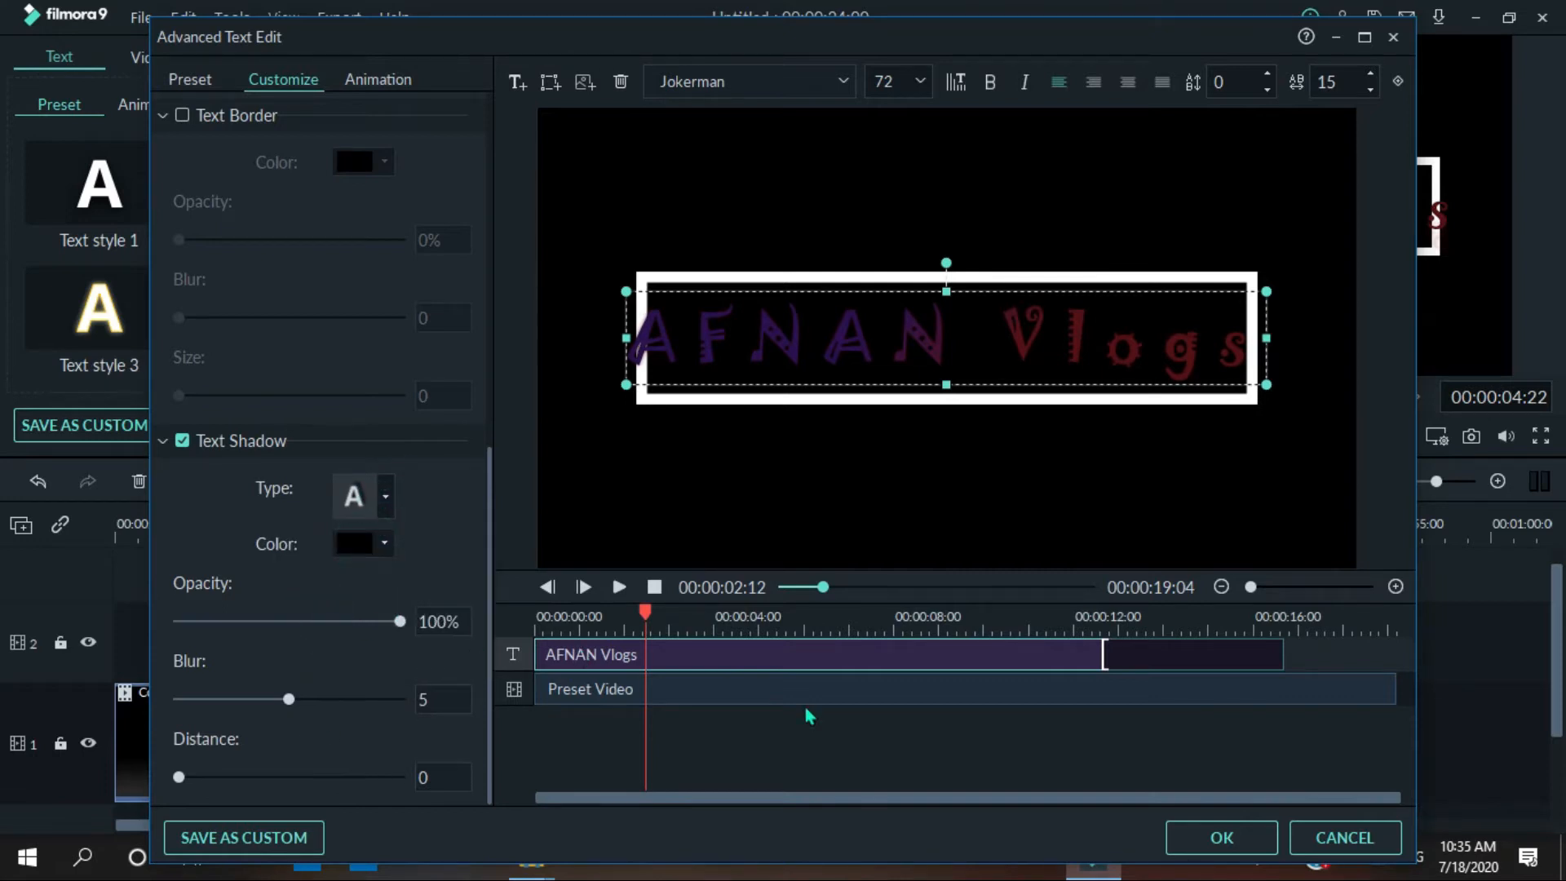
left_click(1210, 834)
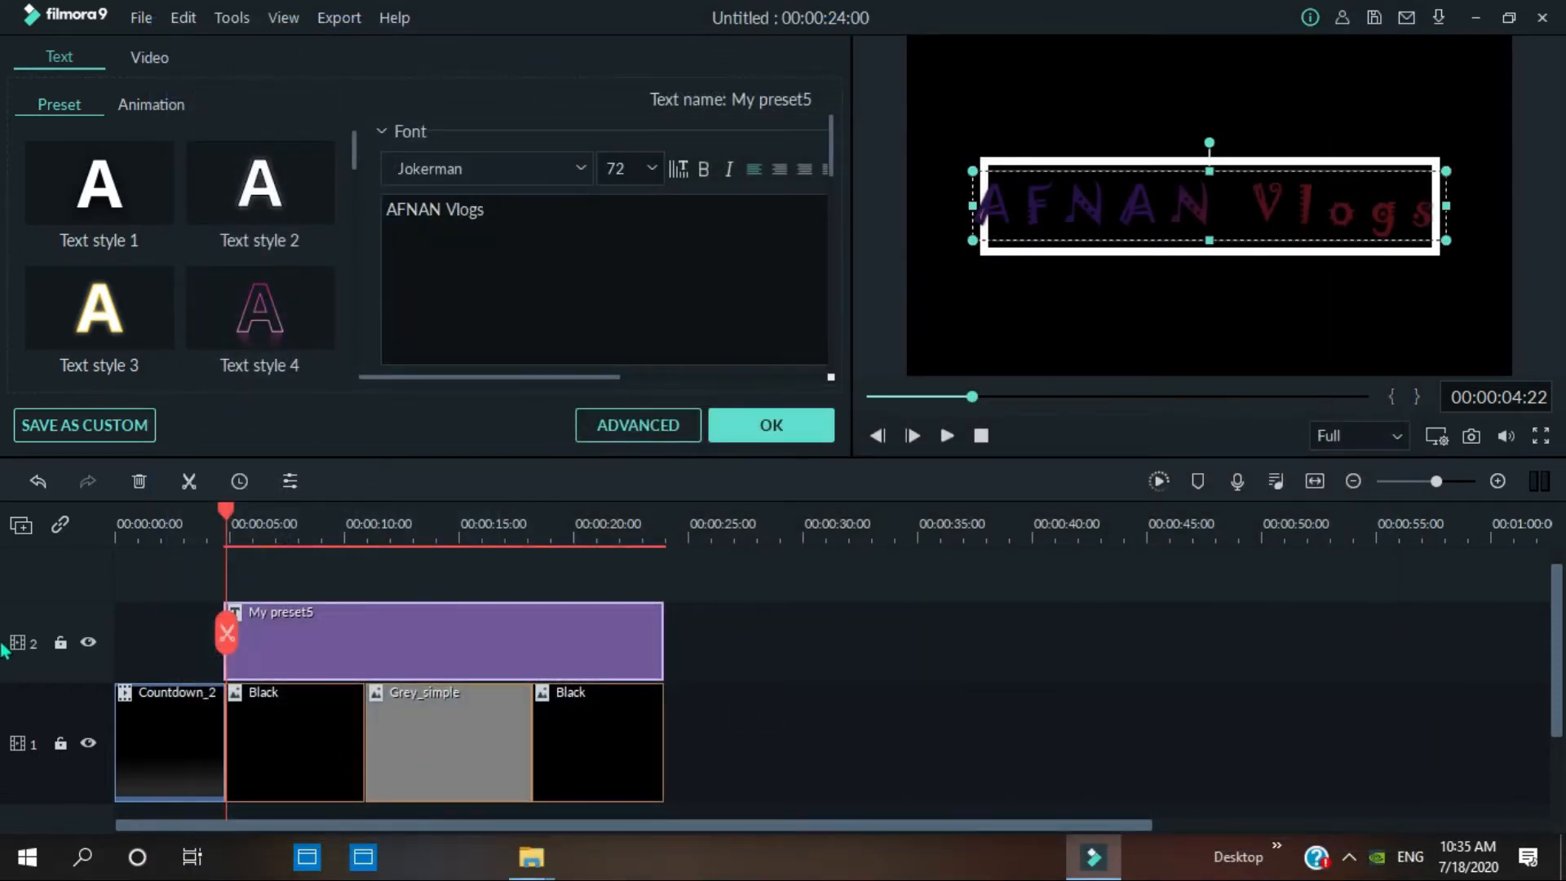
- Reopen the title in the advanced text editor, enable a purple text border, apply it and play back the result
mouse_move(1559, 635)
left_mouse_down()
mouse_move(1560, 656)
mouse_move(1559, 627)
left_mouse_up()
left_click(665, 432)
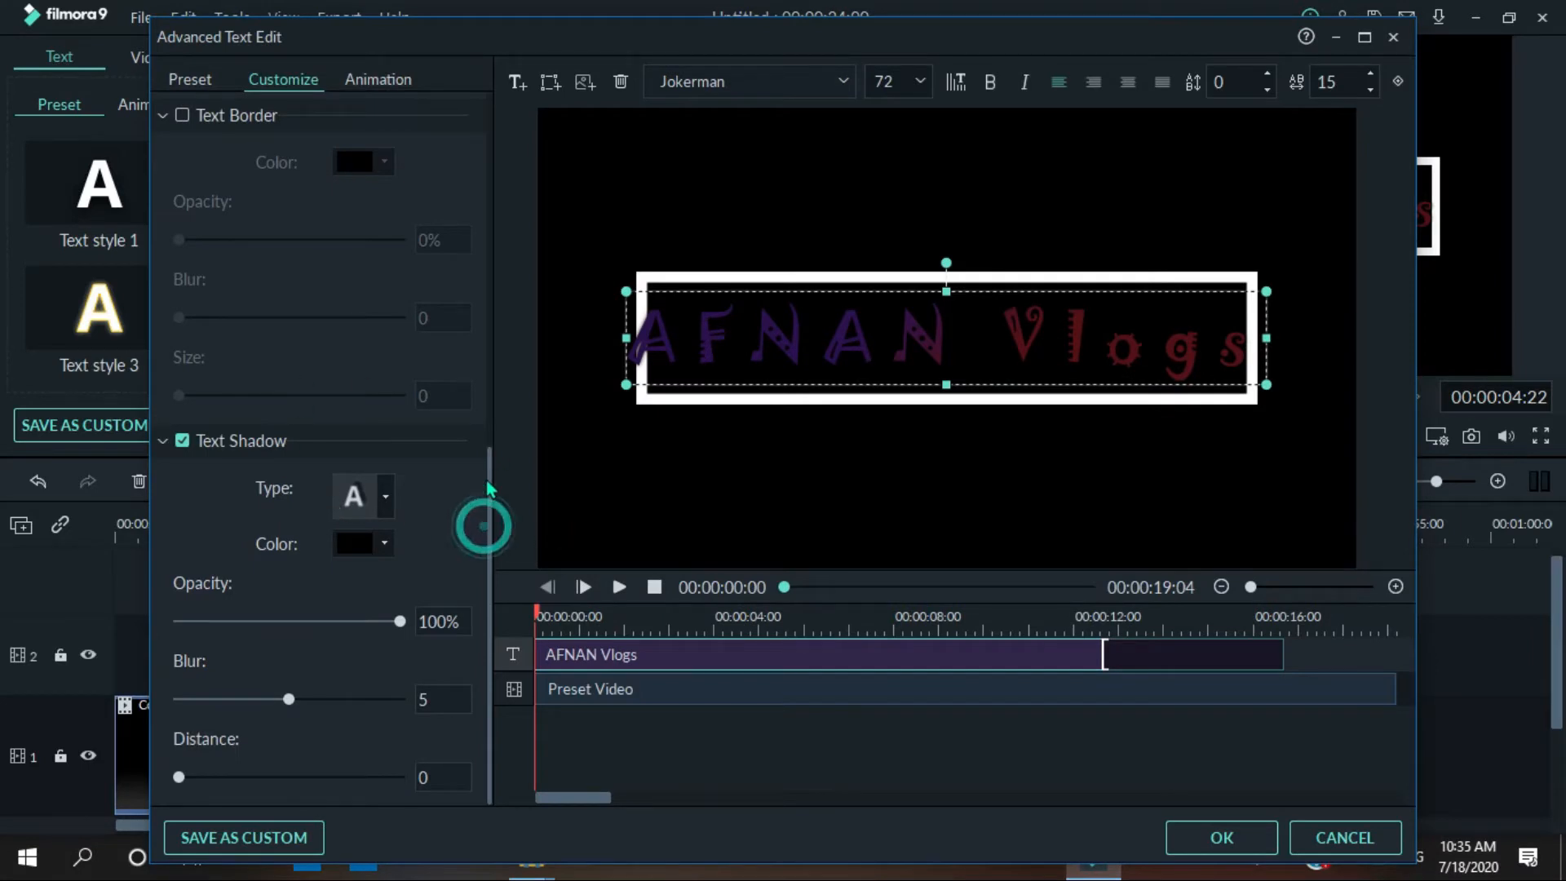
left_click_drag(489, 489, 492, 383)
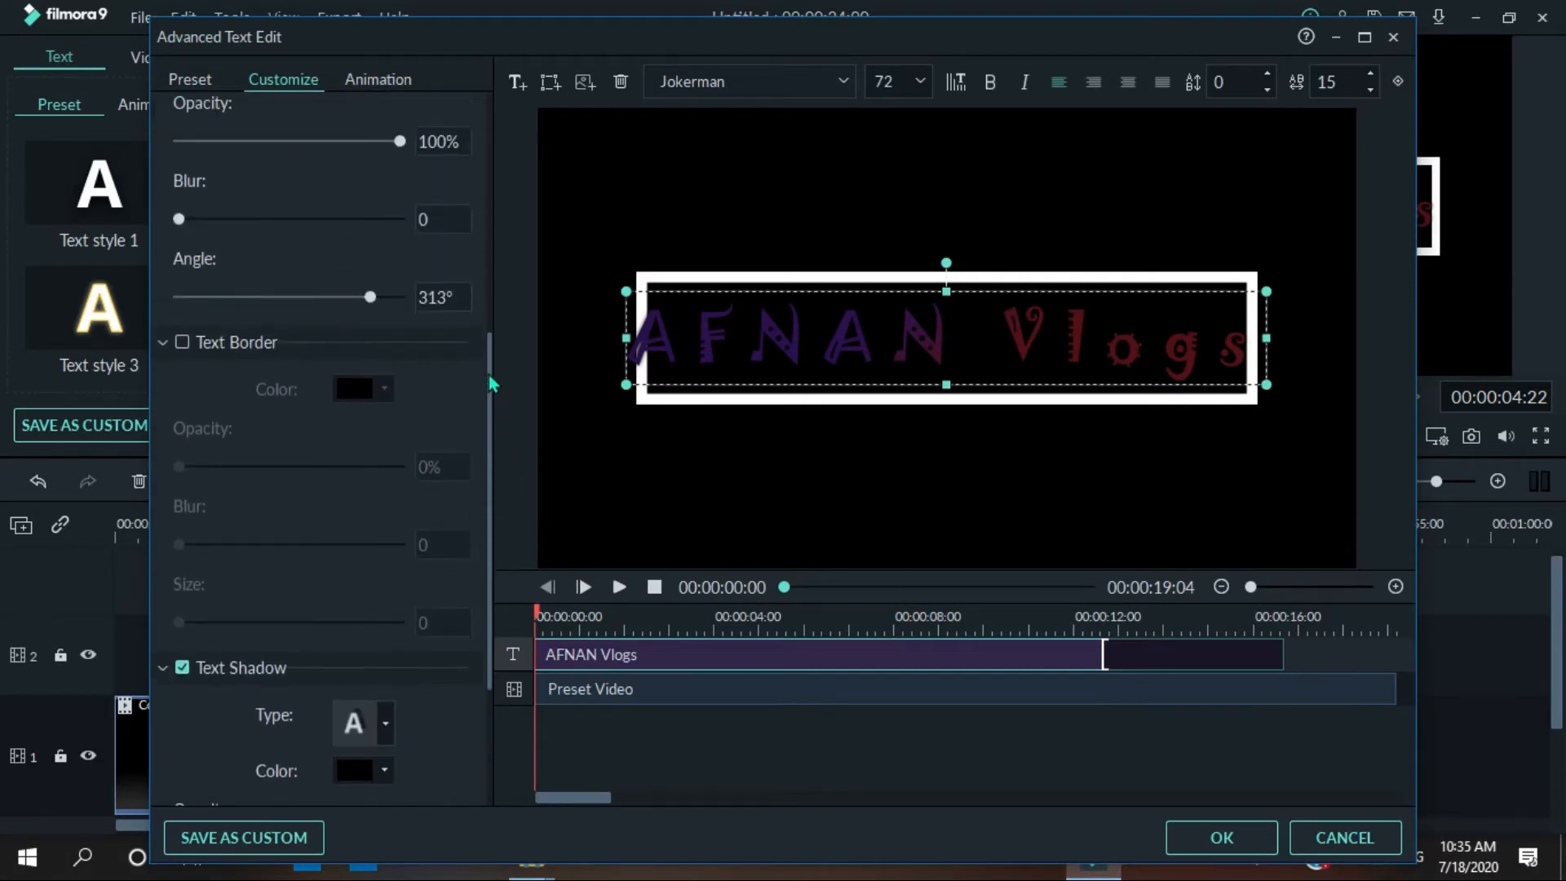
left_click(181, 342)
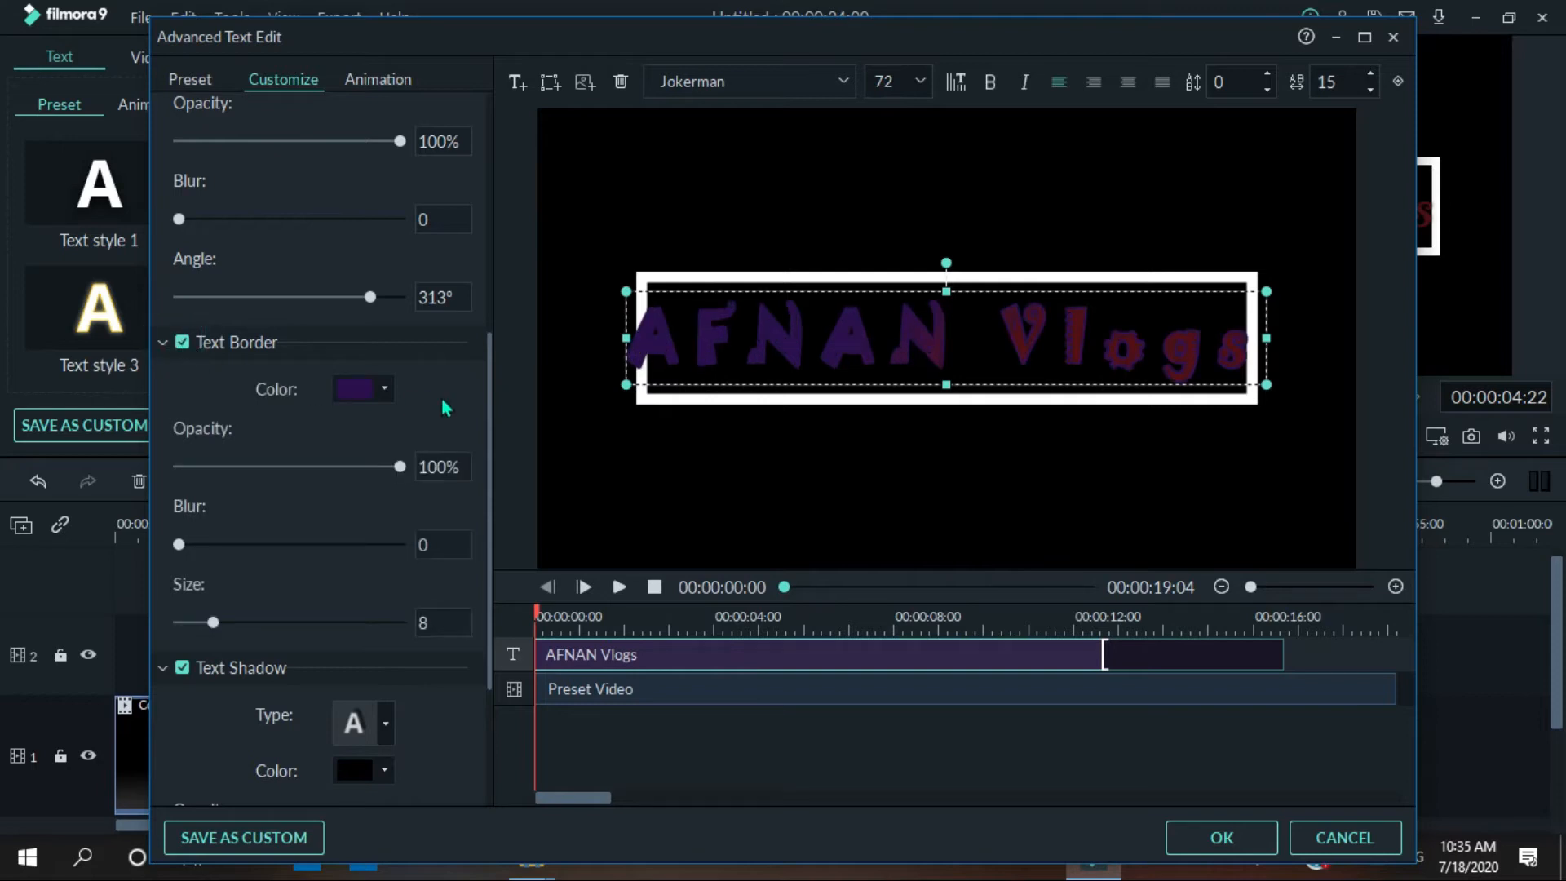
left_click(387, 391)
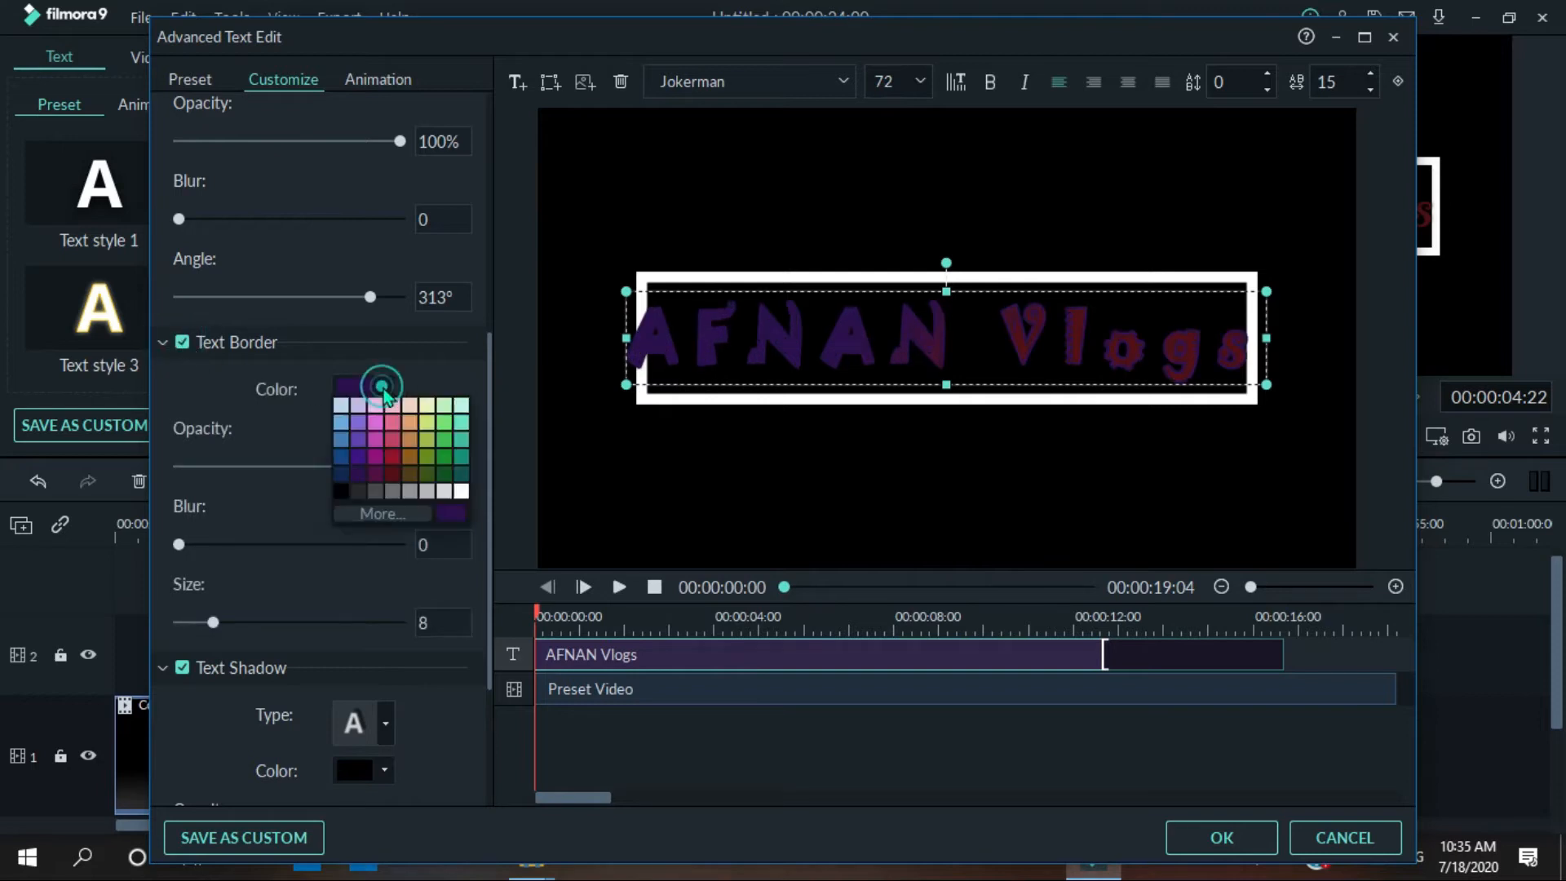
left_click(360, 442)
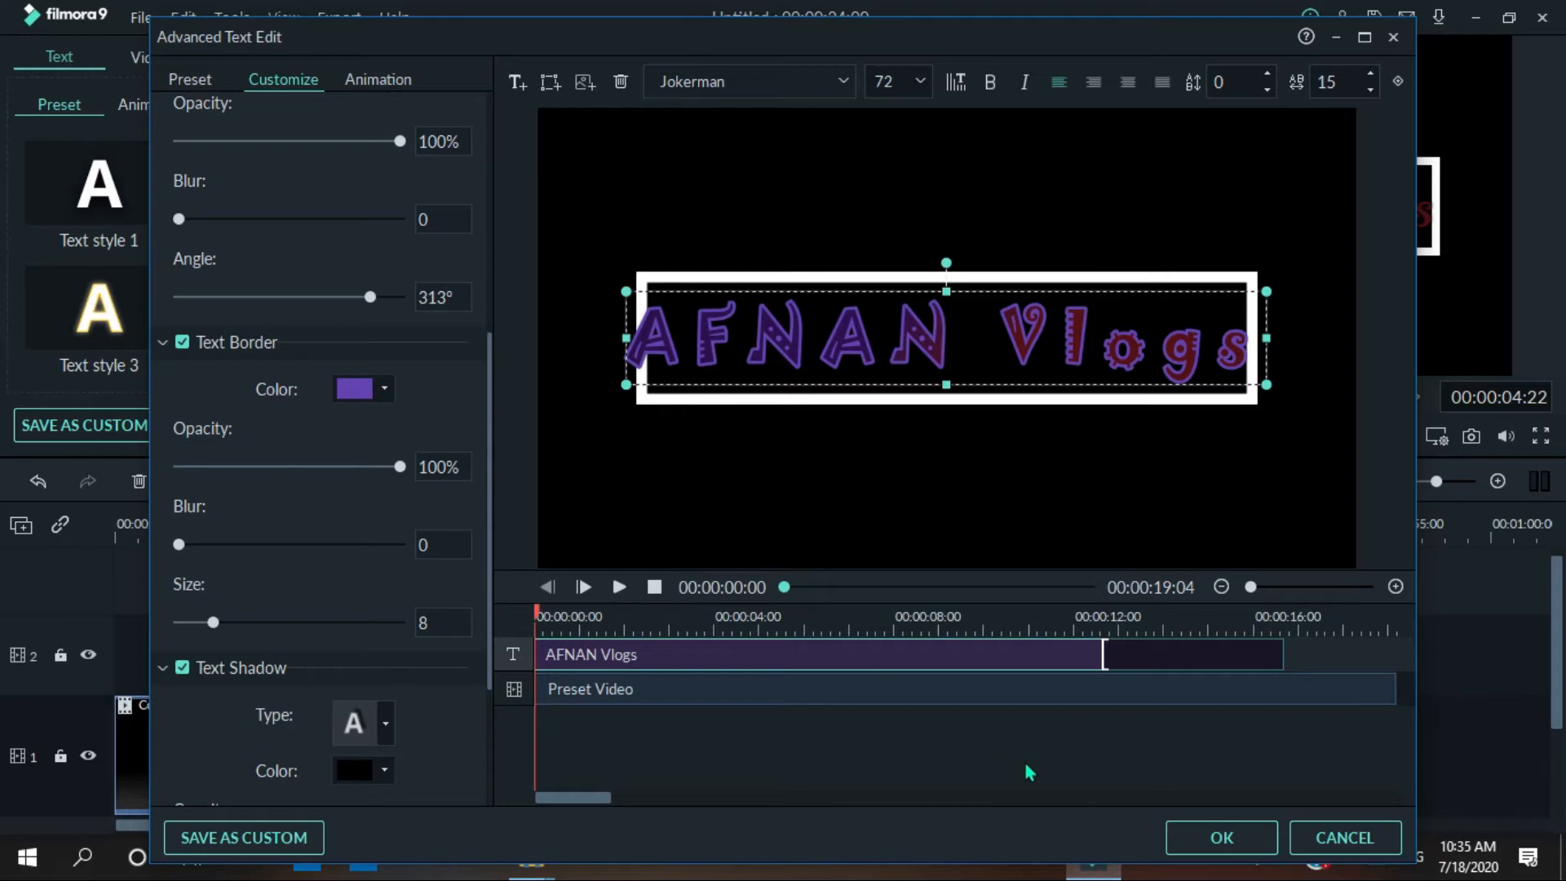
left_click(1223, 835)
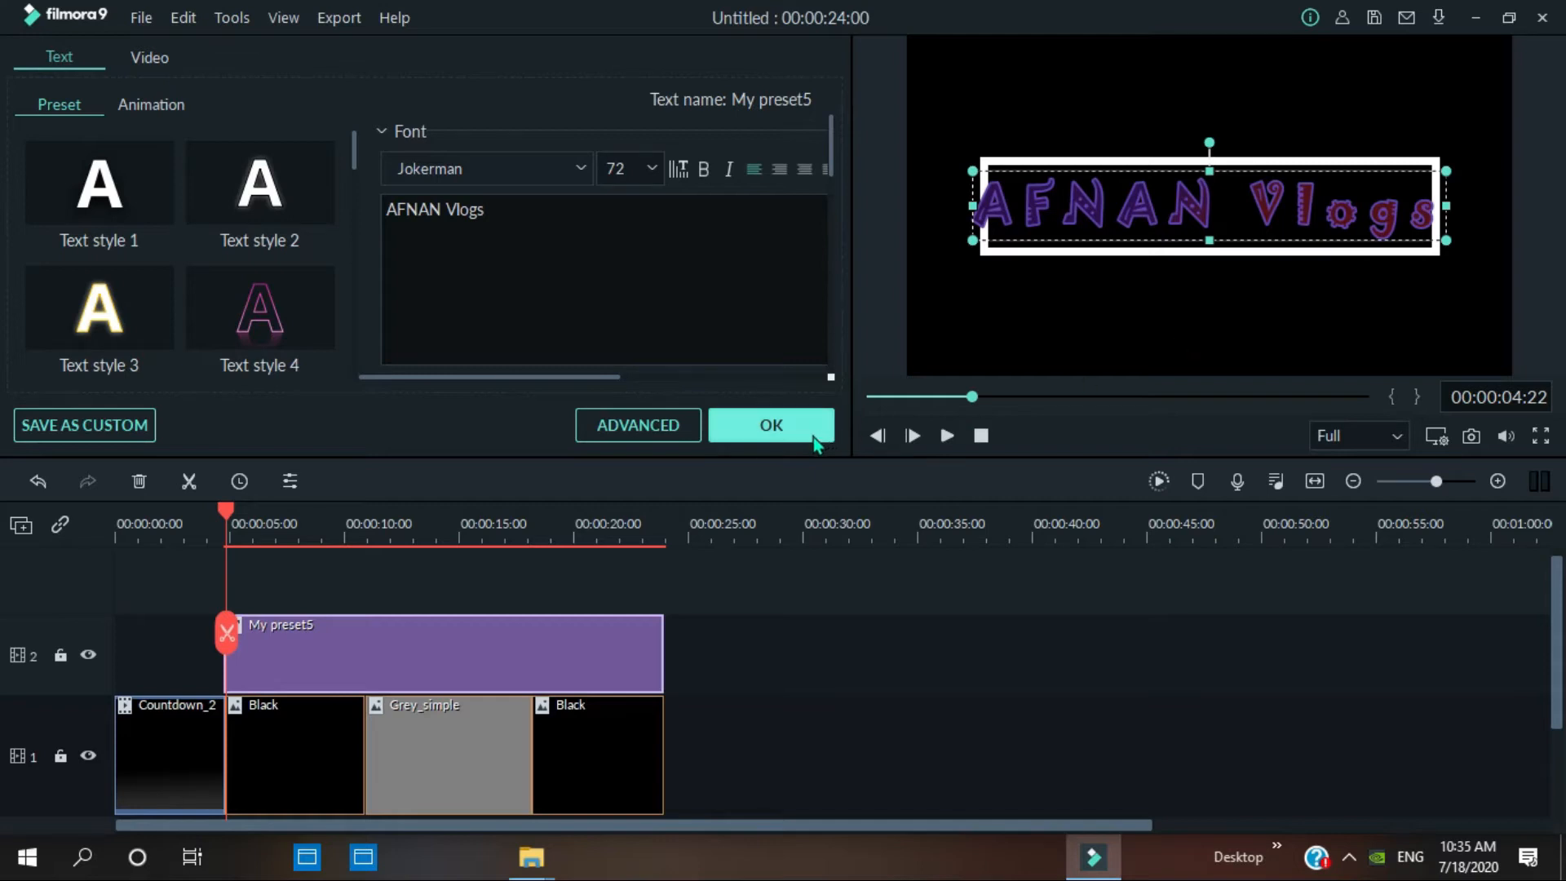
left_click(946, 435)
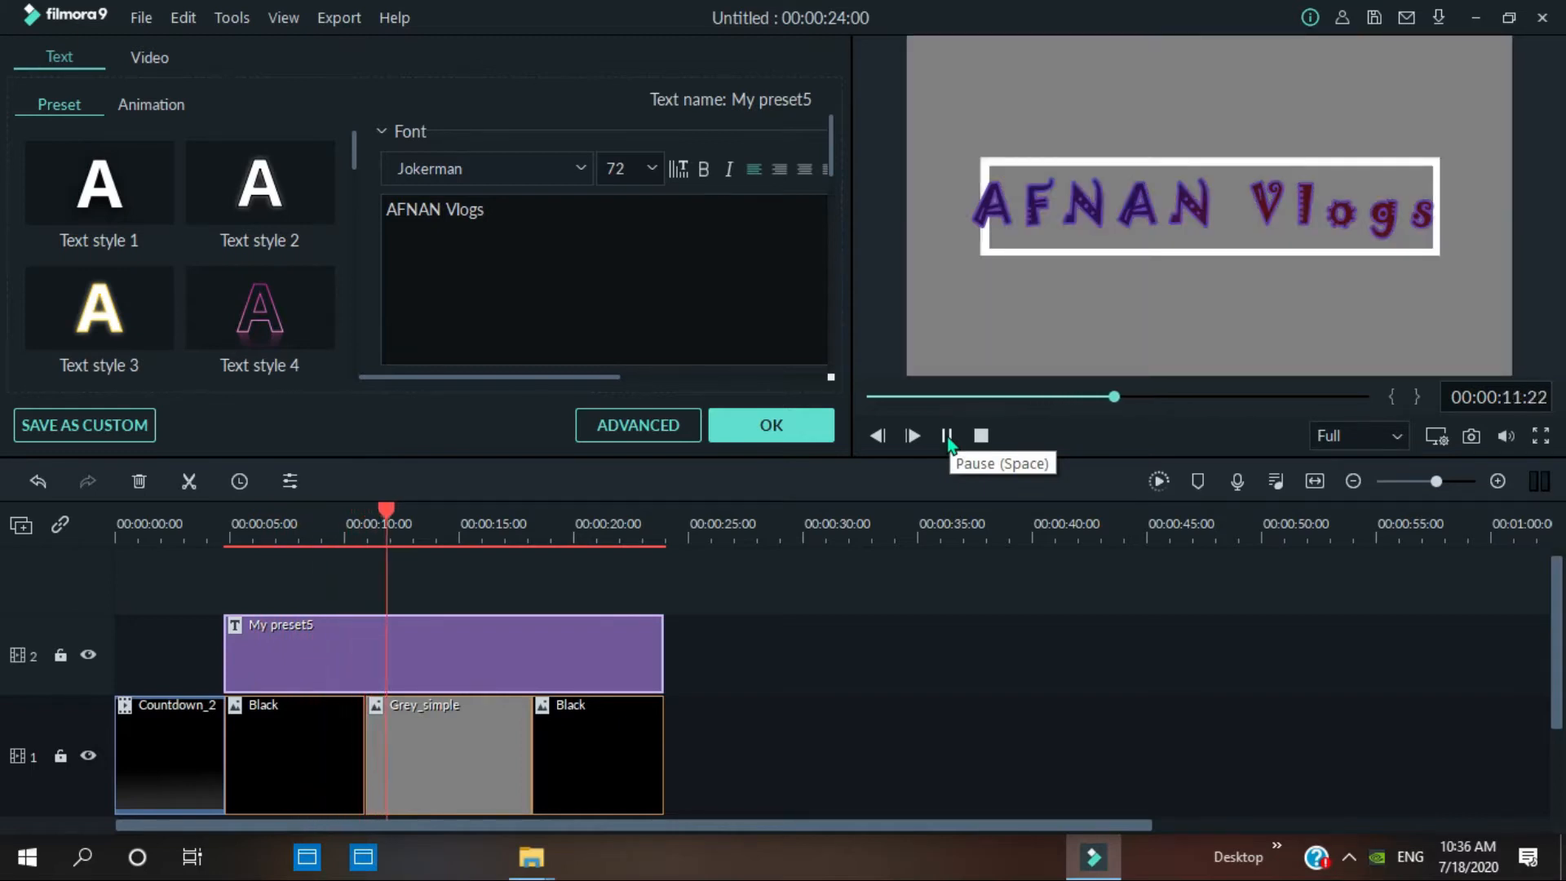
left_click(946, 436)
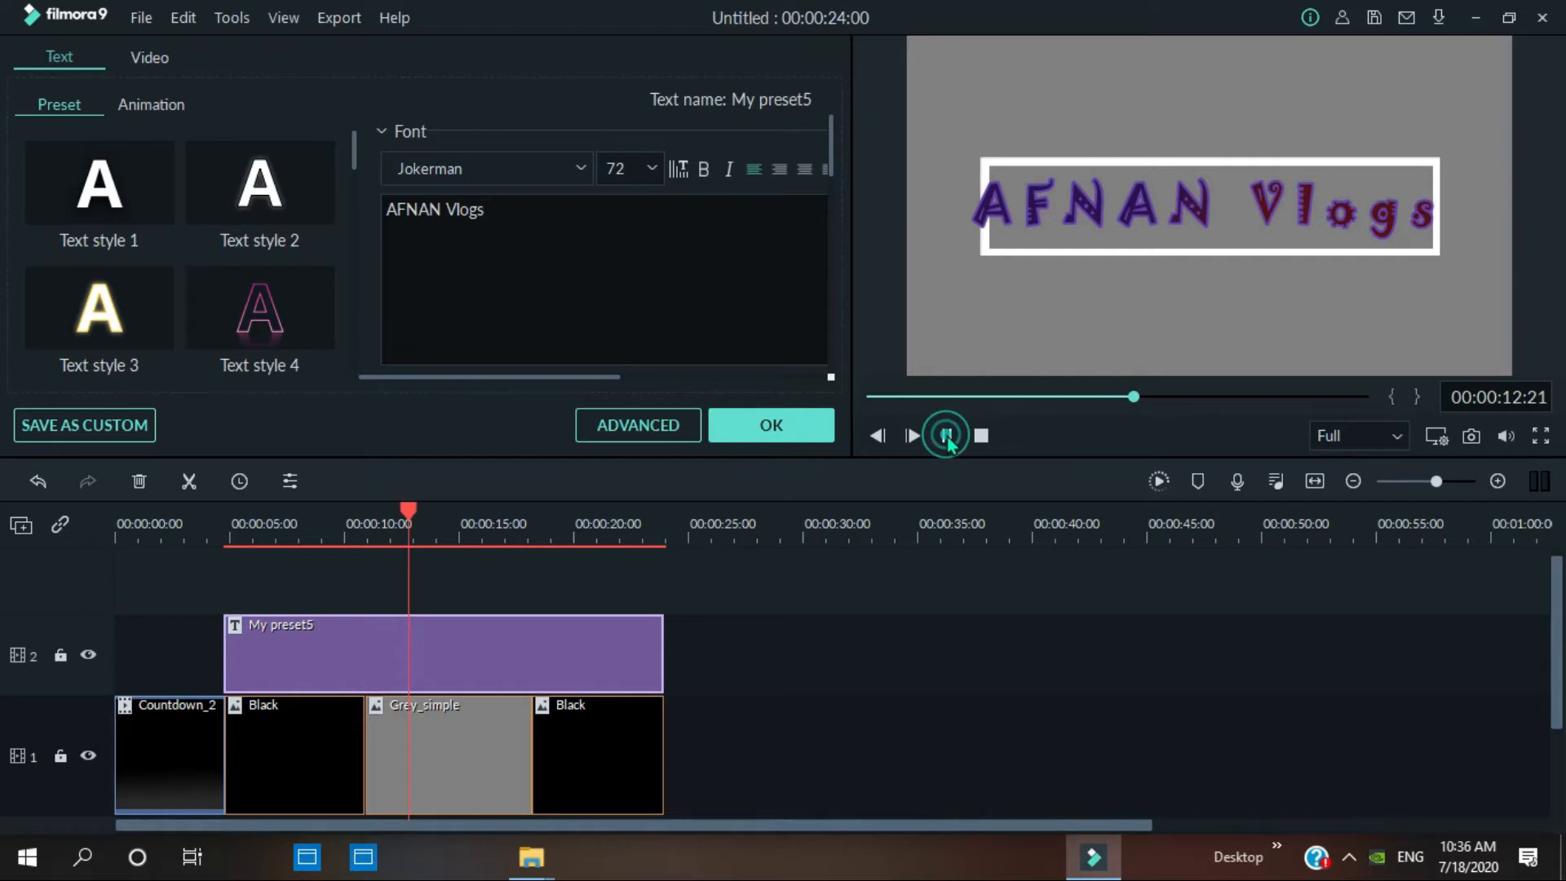
- Reopen the advanced text editor, set the title's border opacity to 67% and preview the text over the grey background
left_click(657, 425)
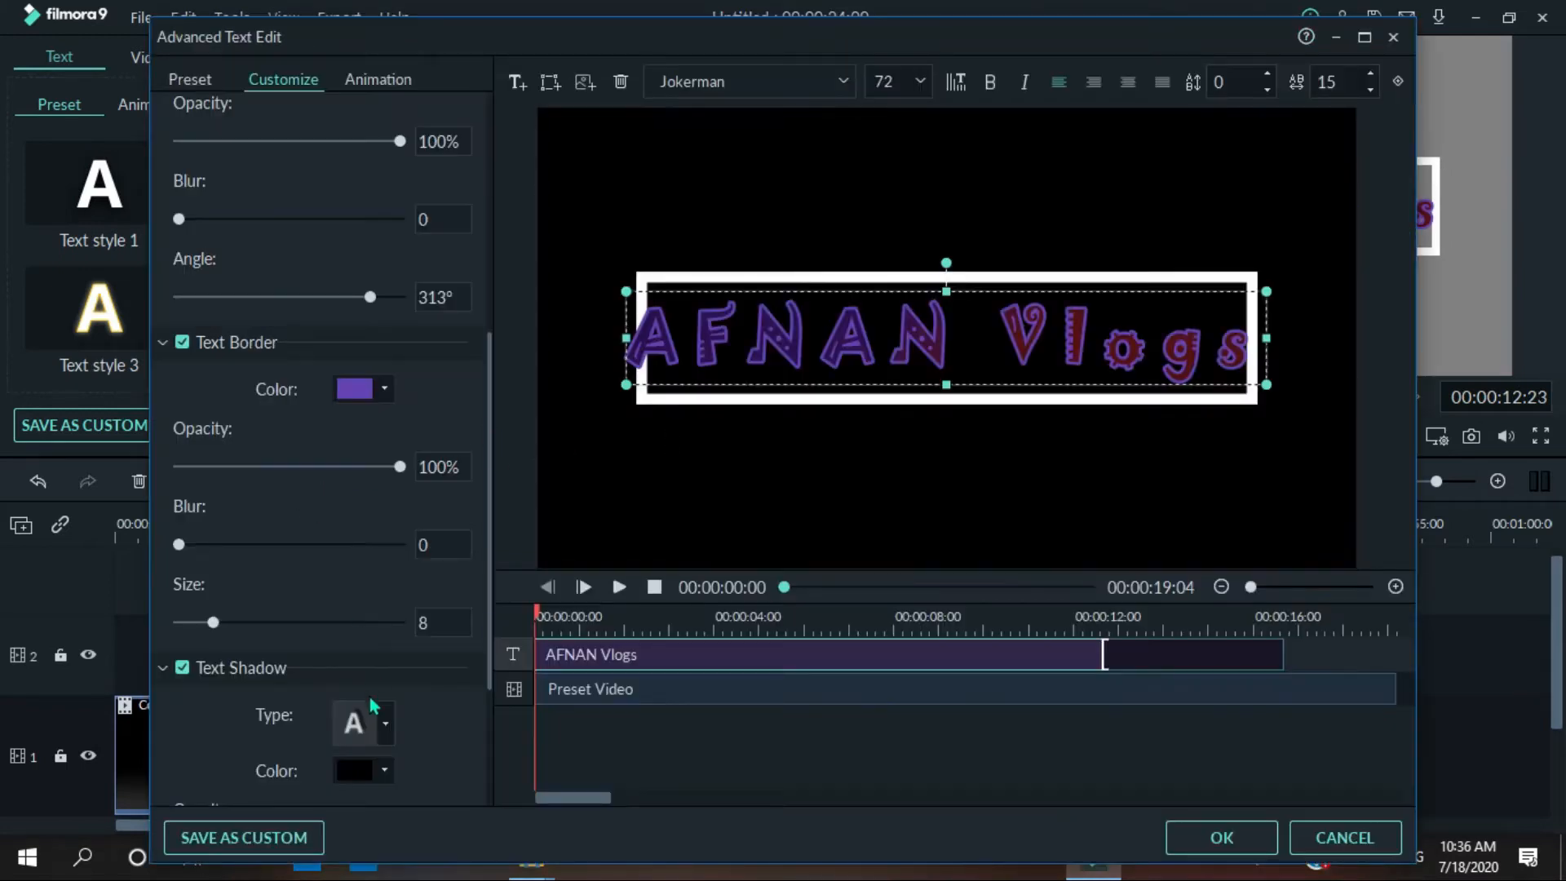
left_click_drag(399, 466, 329, 466)
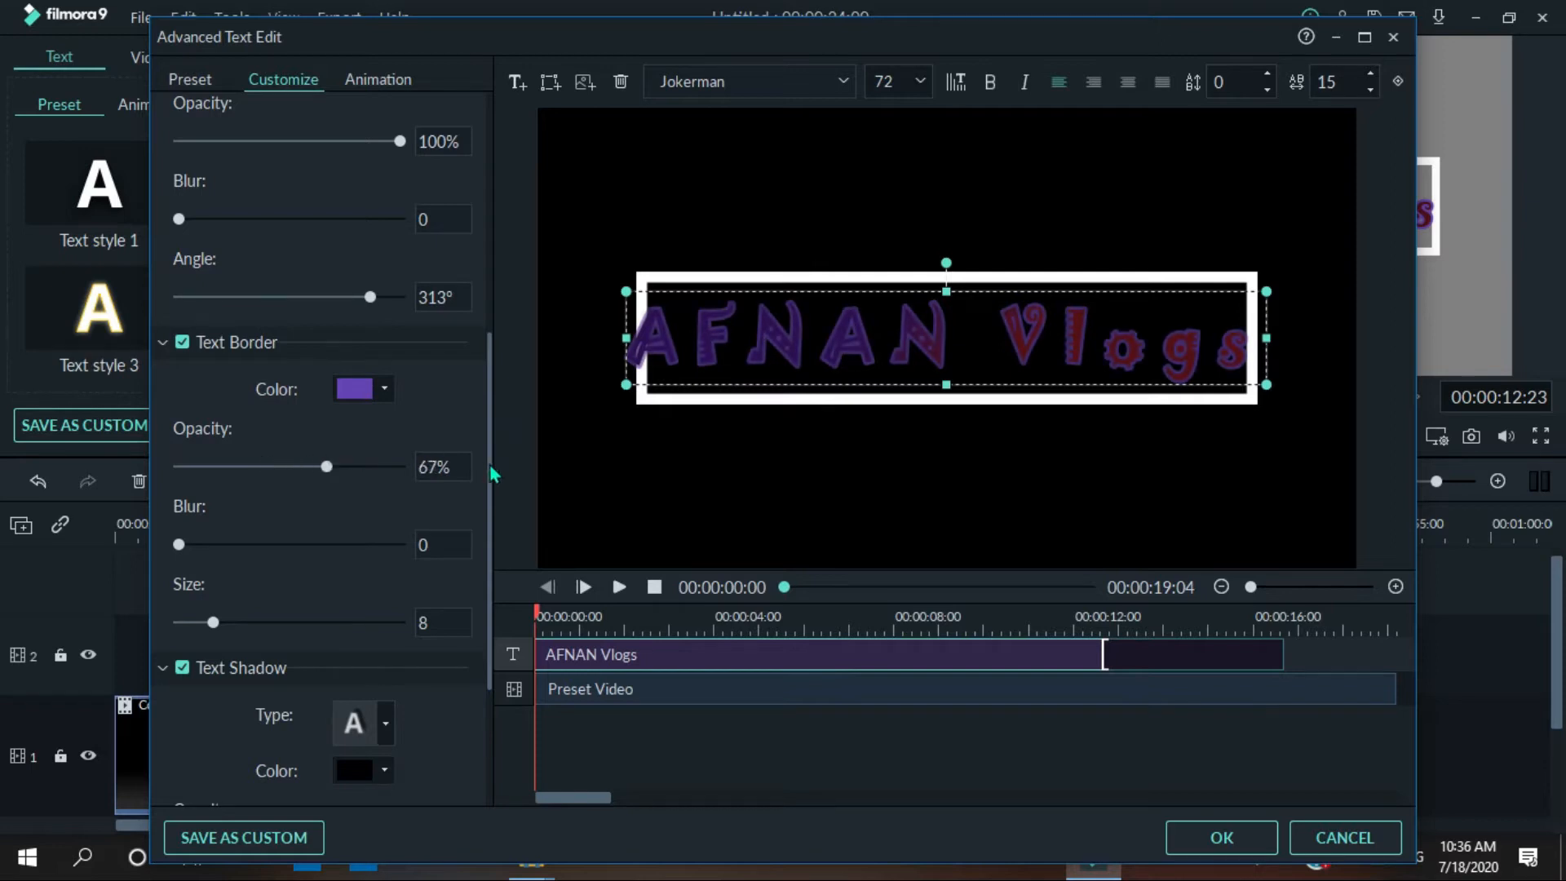
scroll(492, 473, "down", 3)
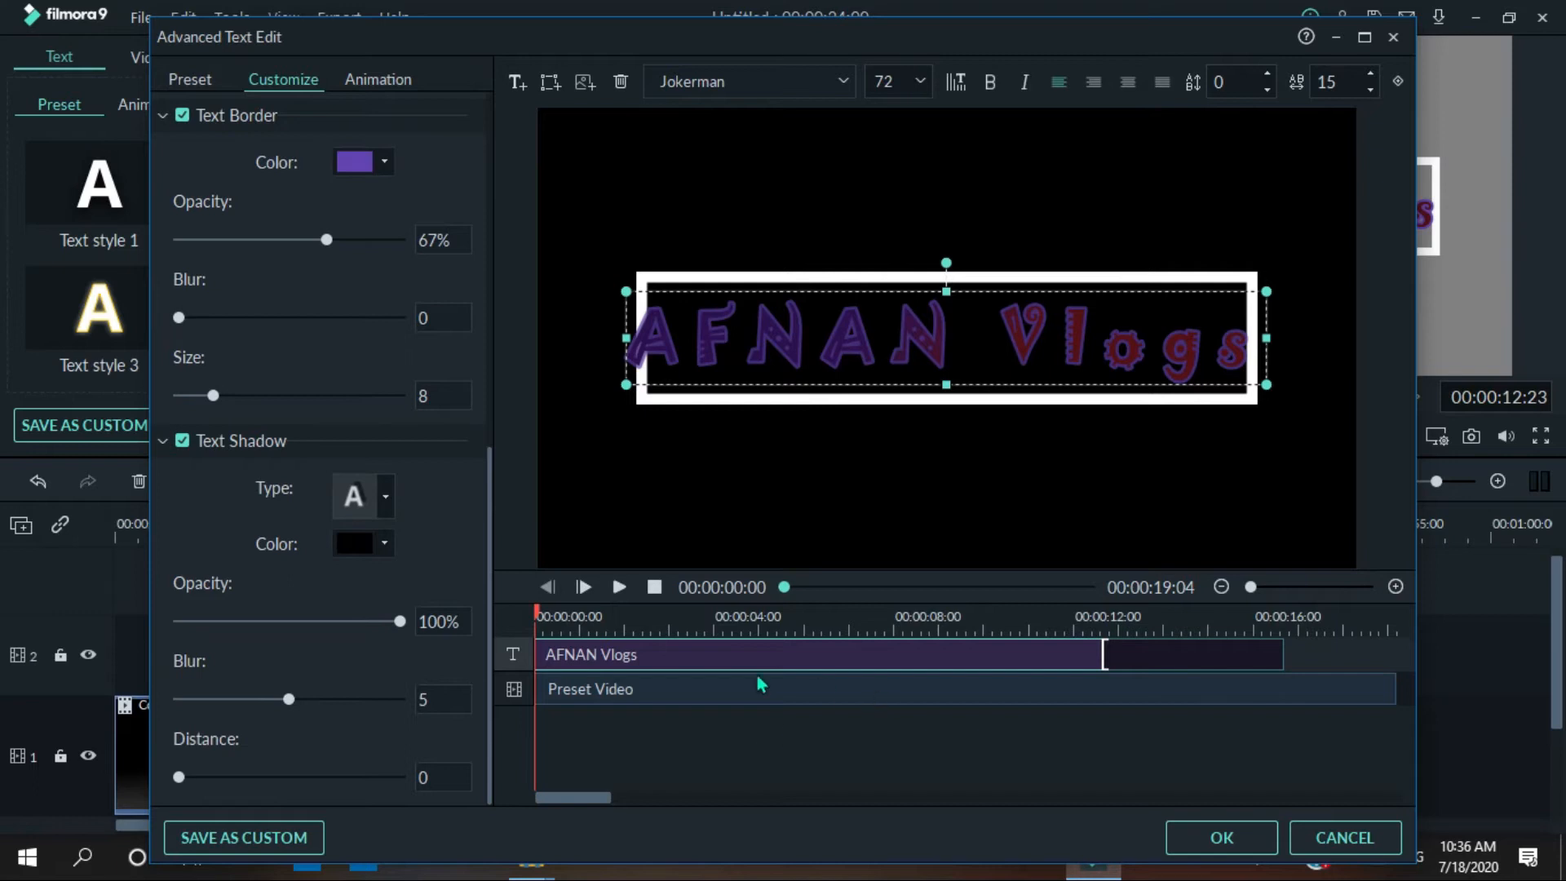
left_click(785, 586)
left_click_drag(793, 590, 905, 587)
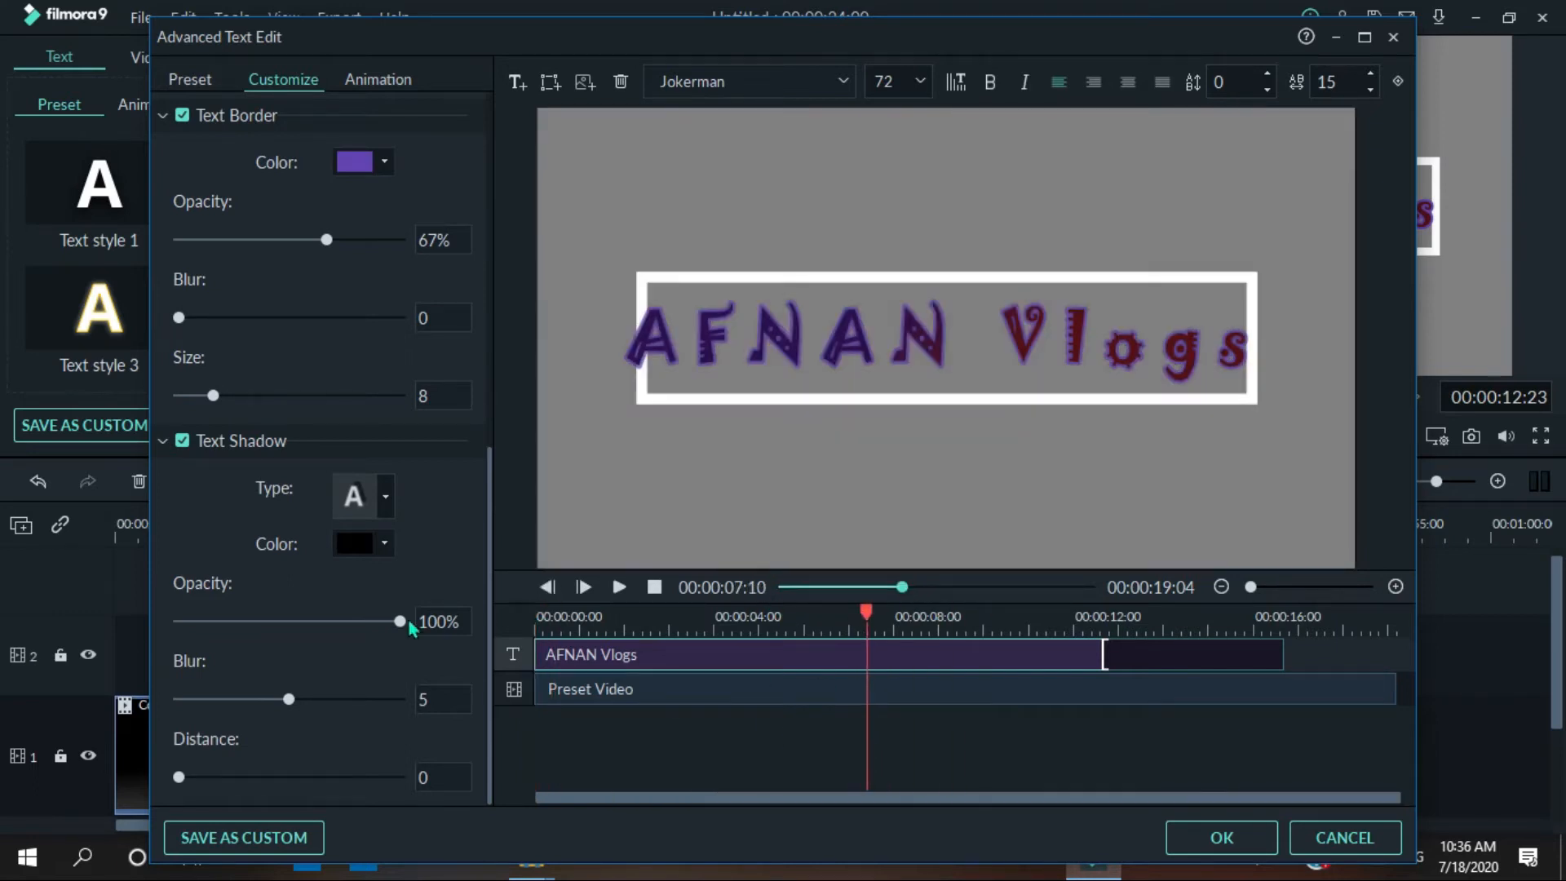
- Try black as the title's border colour and turn the text border off
left_click(382, 165)
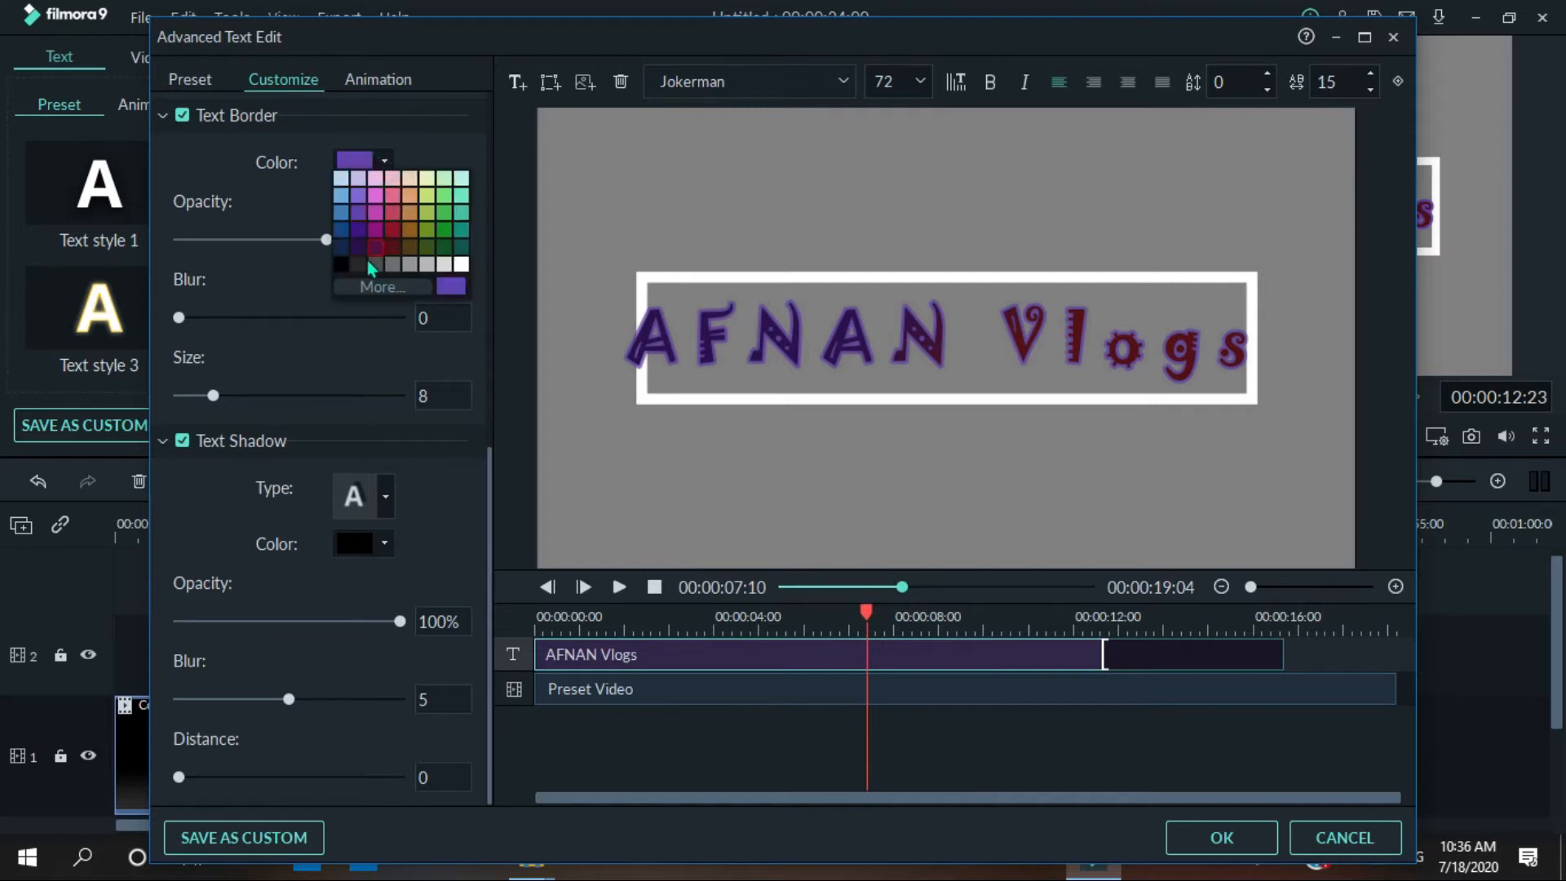
left_click(340, 263)
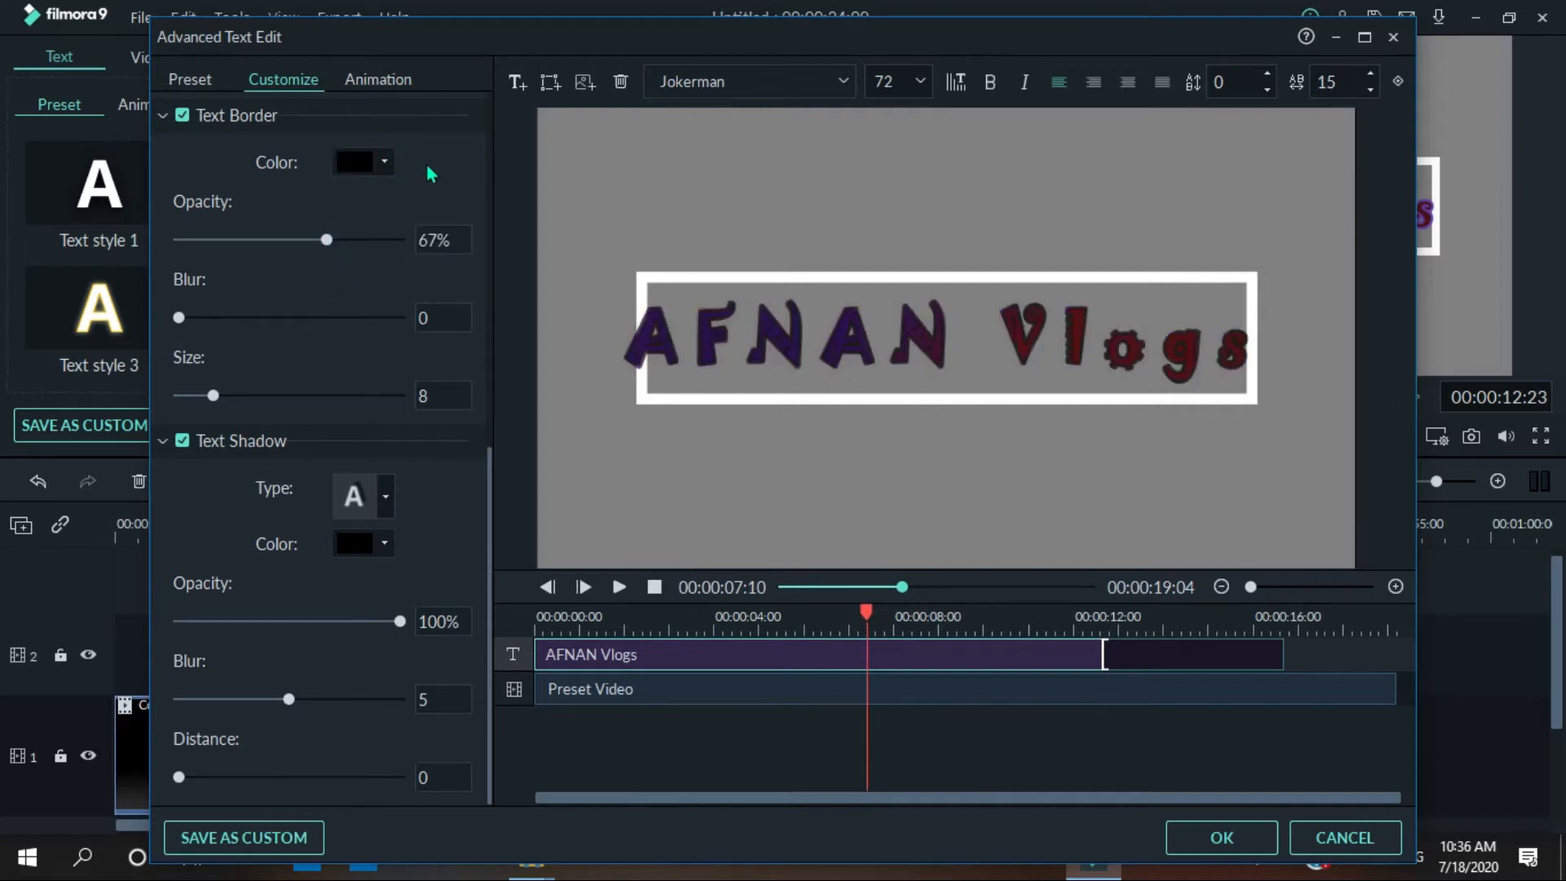
left_click(183, 115)
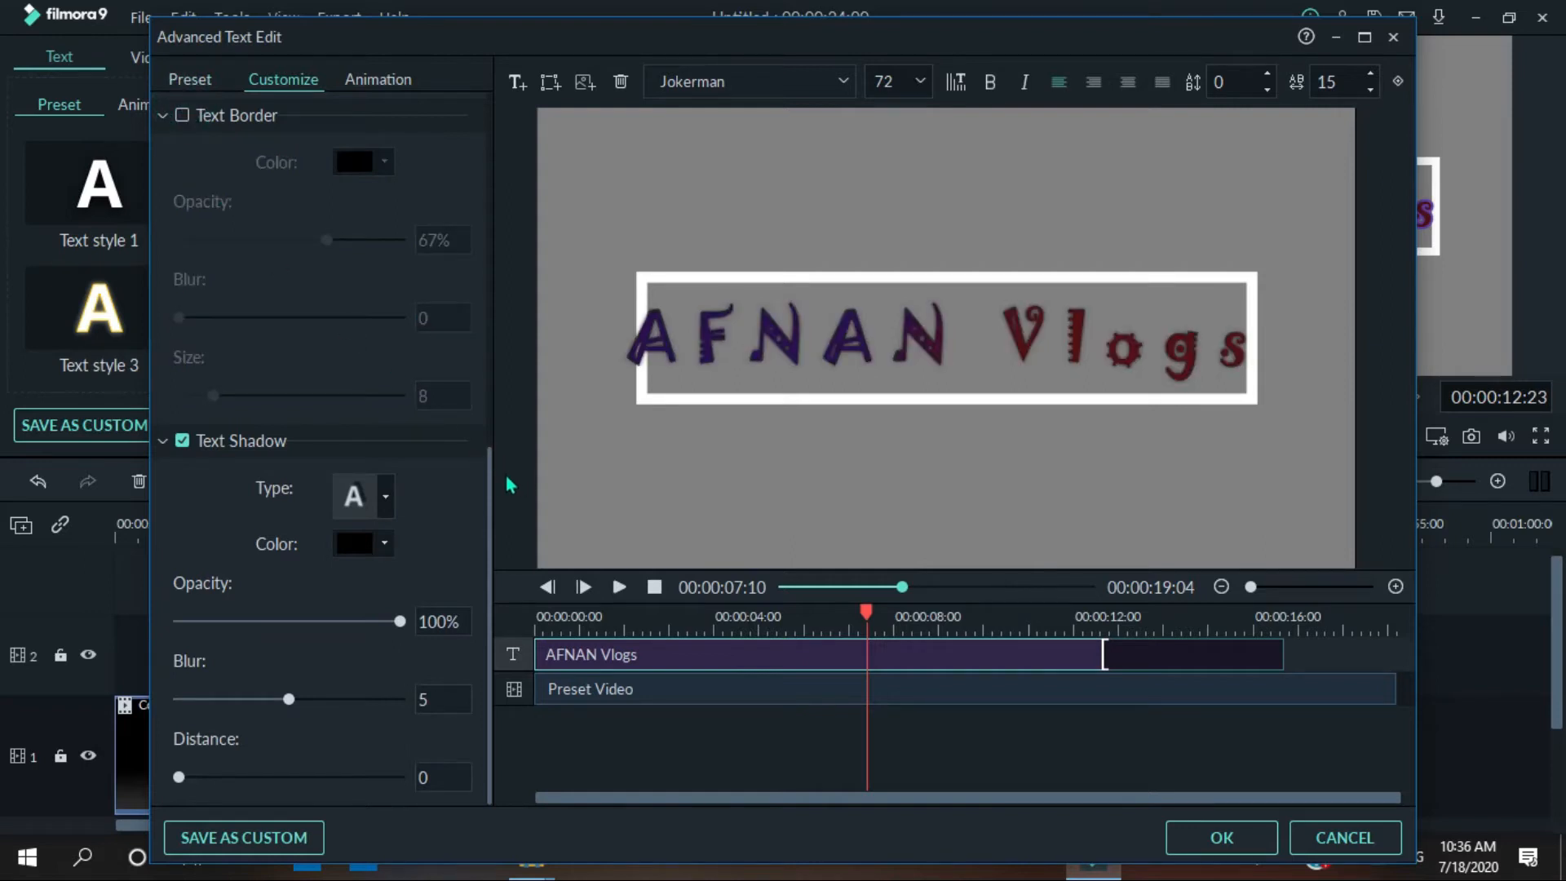
- Nudge the main title text slightly right in its frame and give it the third first-row shadow type, blur 7 and distance 8
mouse_move(911, 314)
left_mouse_down()
mouse_move(901, 326)
mouse_move(928, 334)
mouse_move(906, 326)
left_mouse_up()
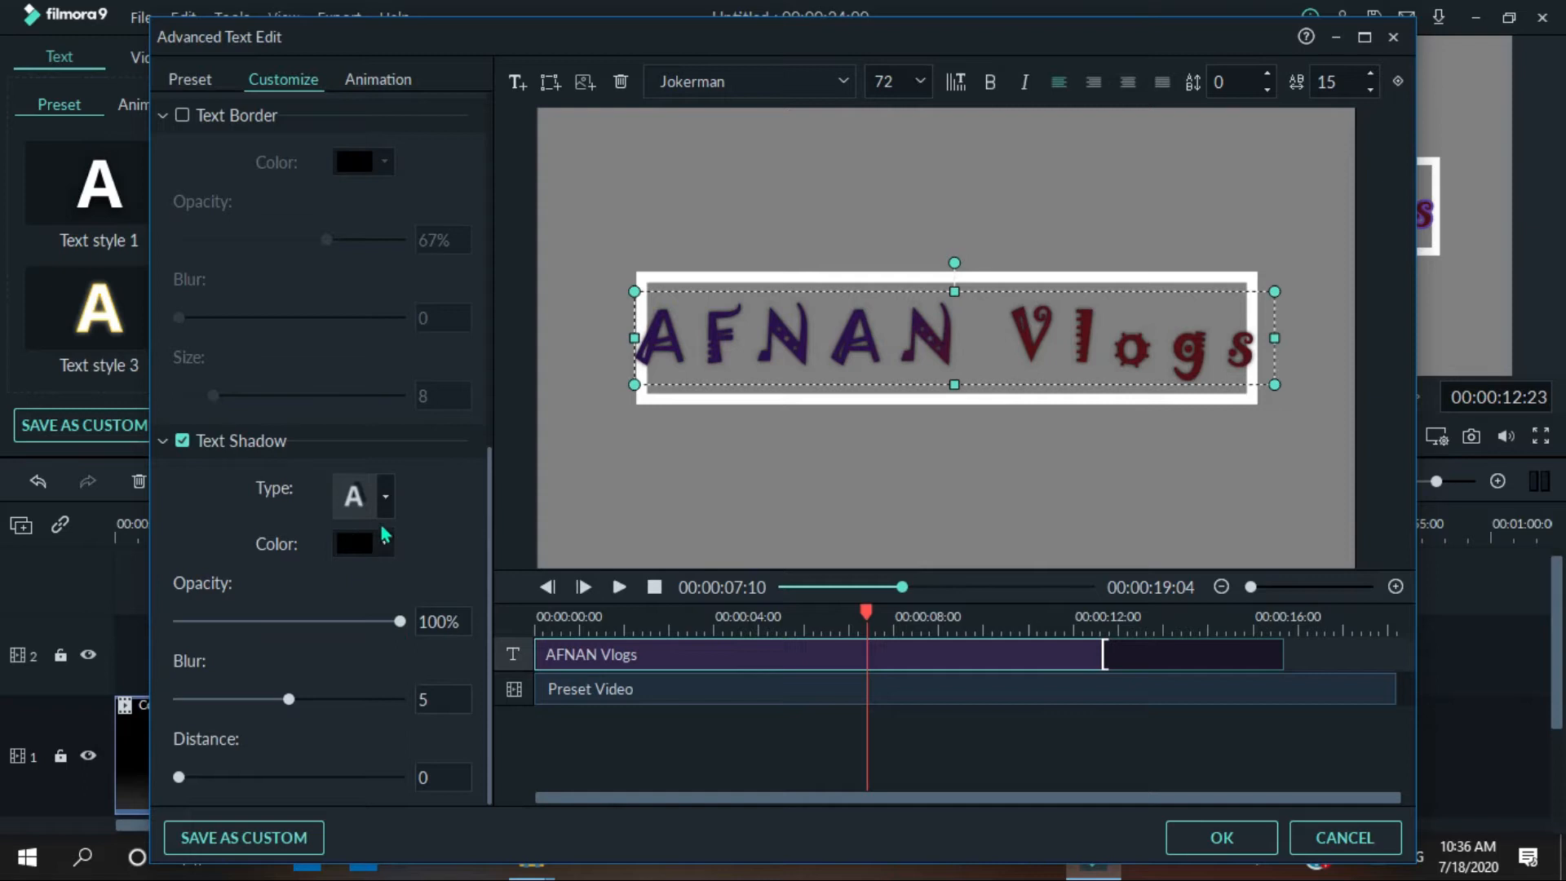
left_click(385, 496)
left_click(408, 542)
left_click_drag(294, 699, 334, 699)
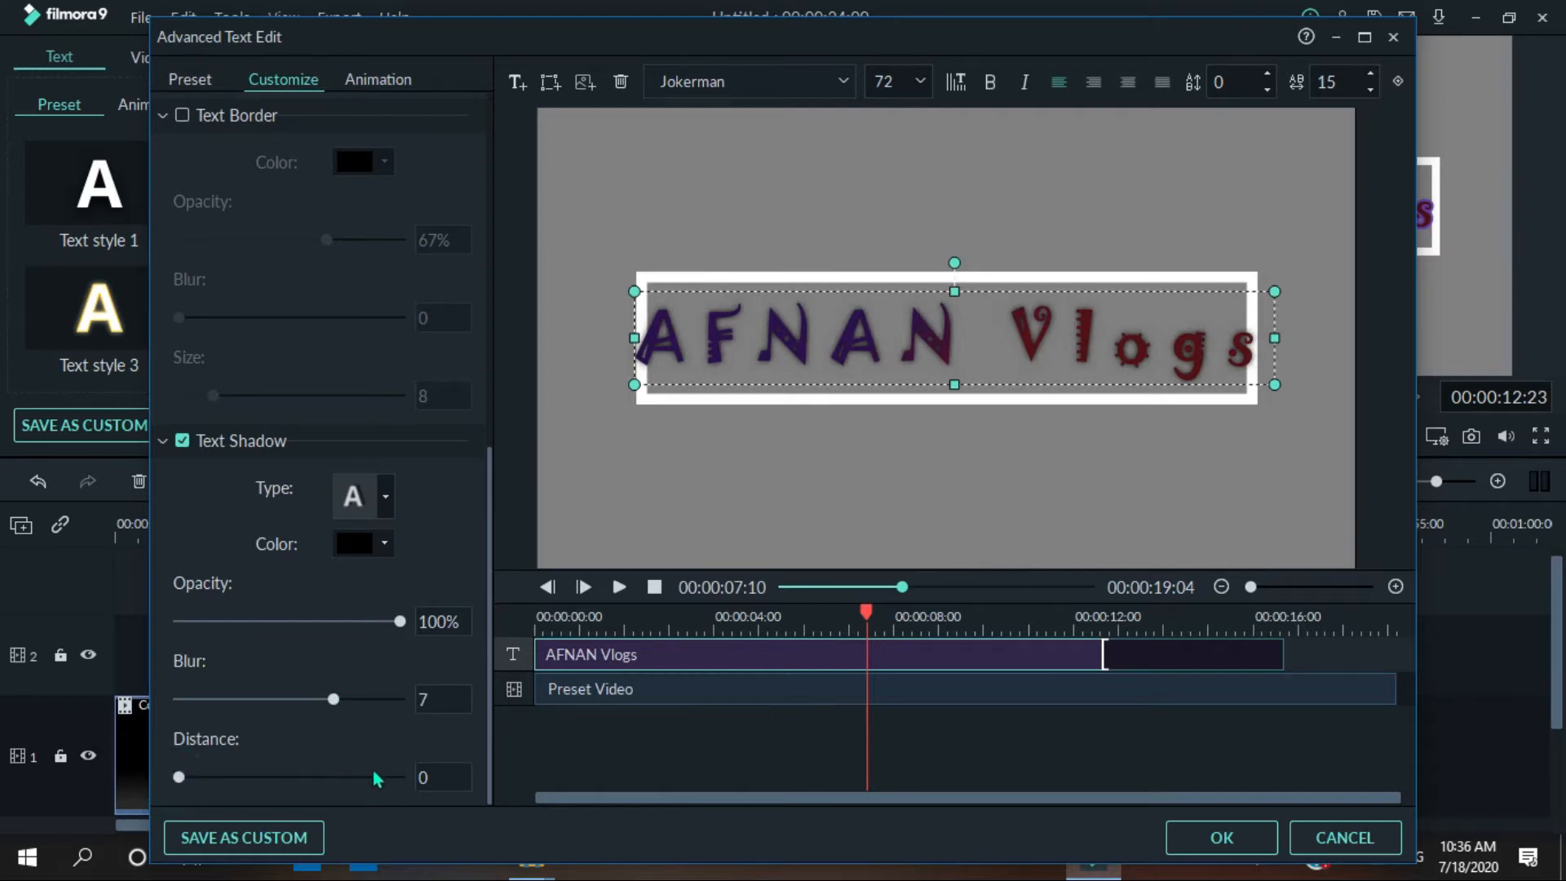
left_click_drag(179, 780, 270, 770)
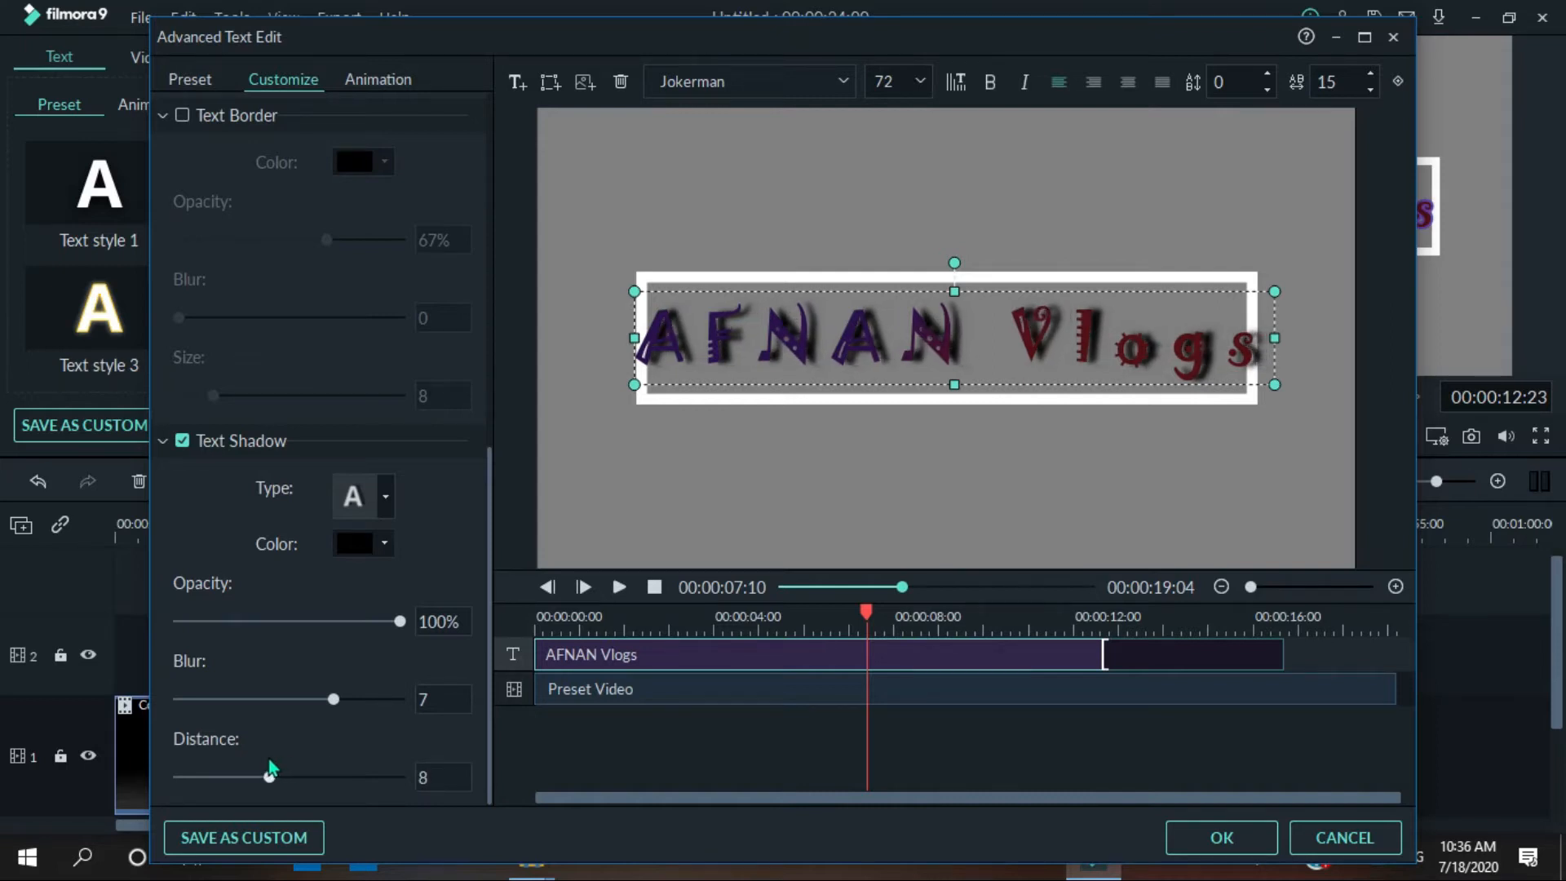
- Set the title's shadow to the second first-row type with blur 0 and a shorter distance, and apply the text edits
left_click(386, 496)
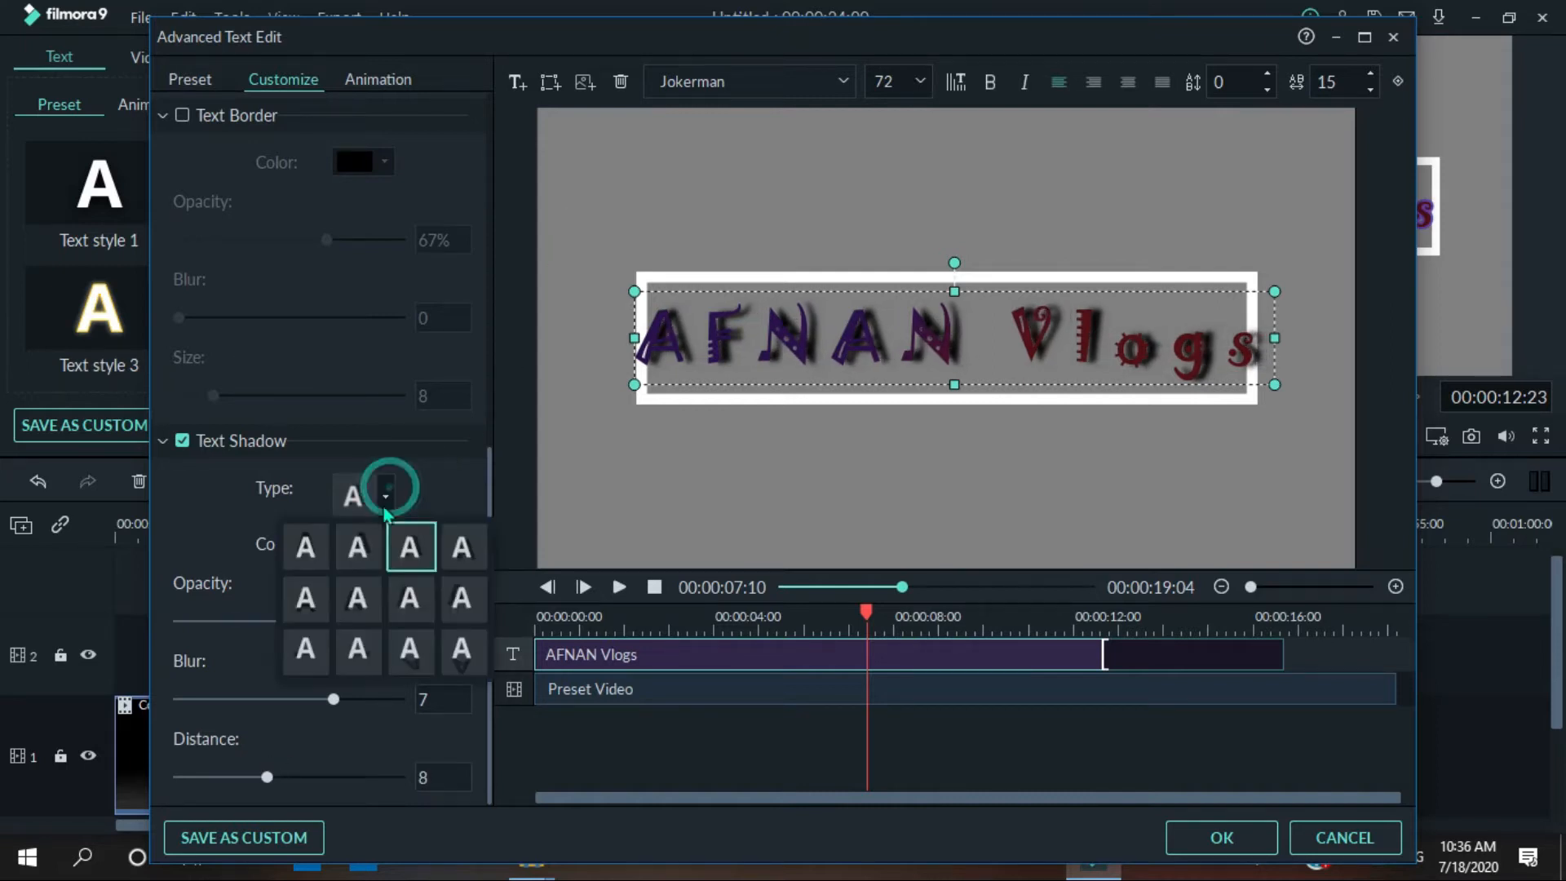
left_click(365, 563)
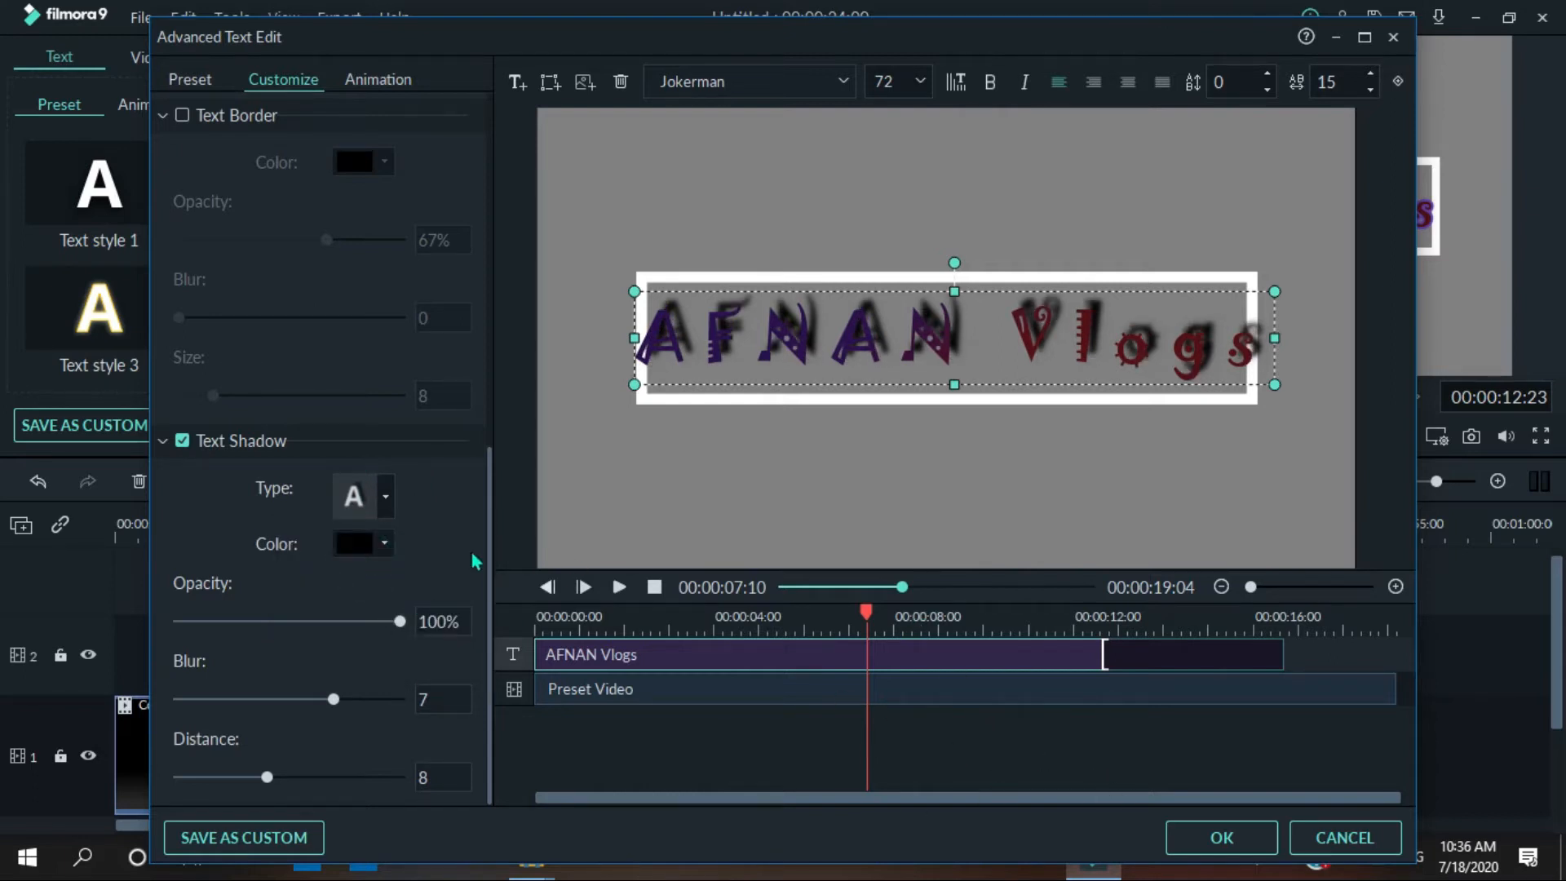
mouse_move(403, 625)
left_mouse_down()
mouse_move(339, 623)
mouse_move(402, 622)
left_mouse_up()
left_click_drag(332, 700, 188, 706)
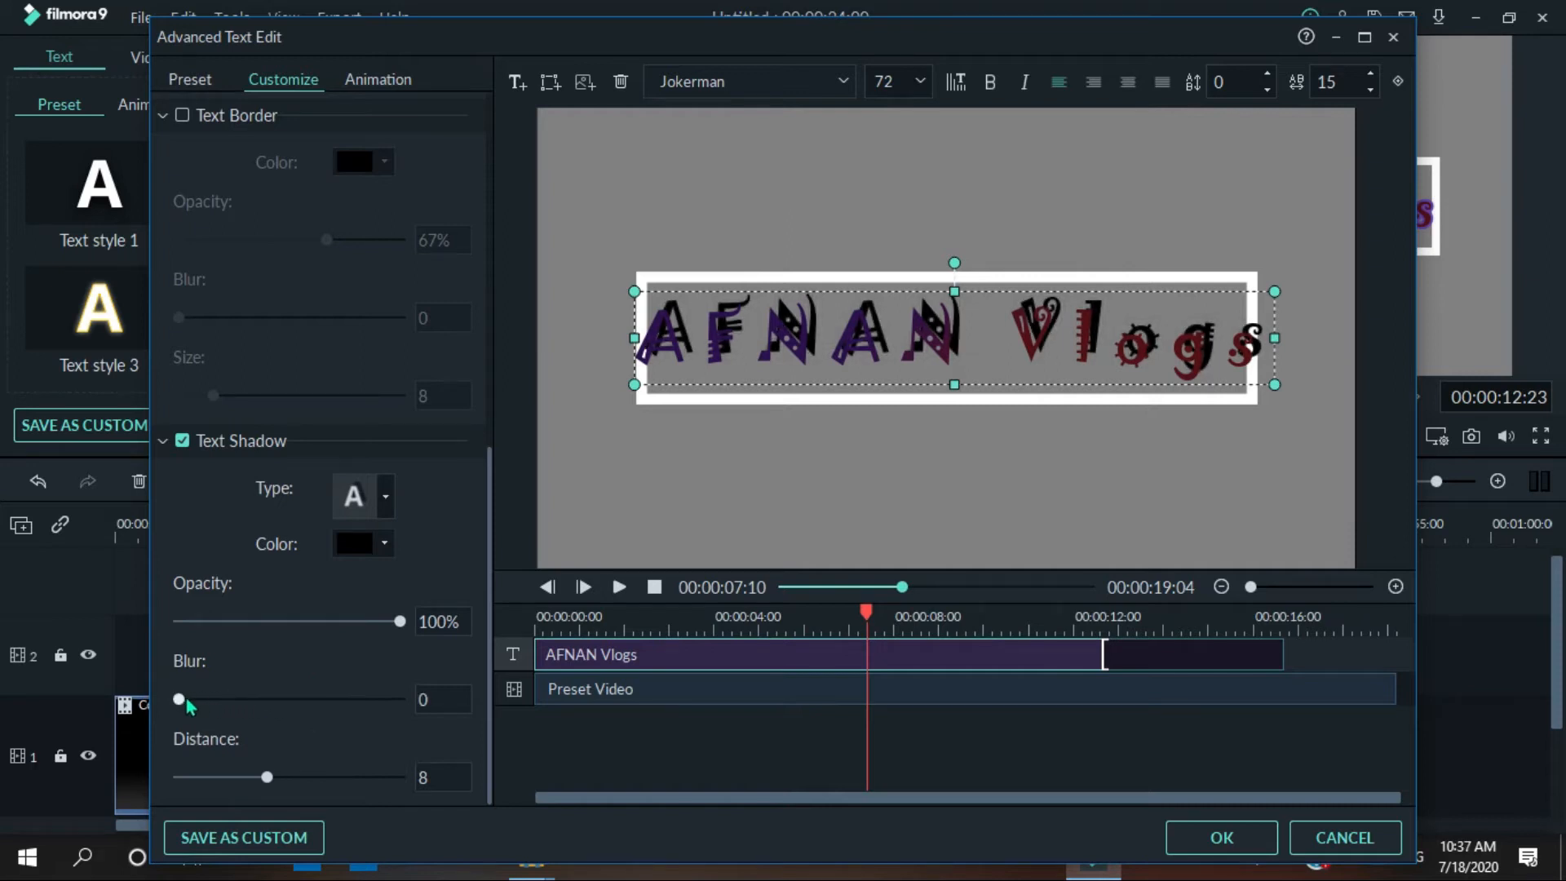
left_click_drag(267, 777, 226, 777)
left_click(1221, 837)
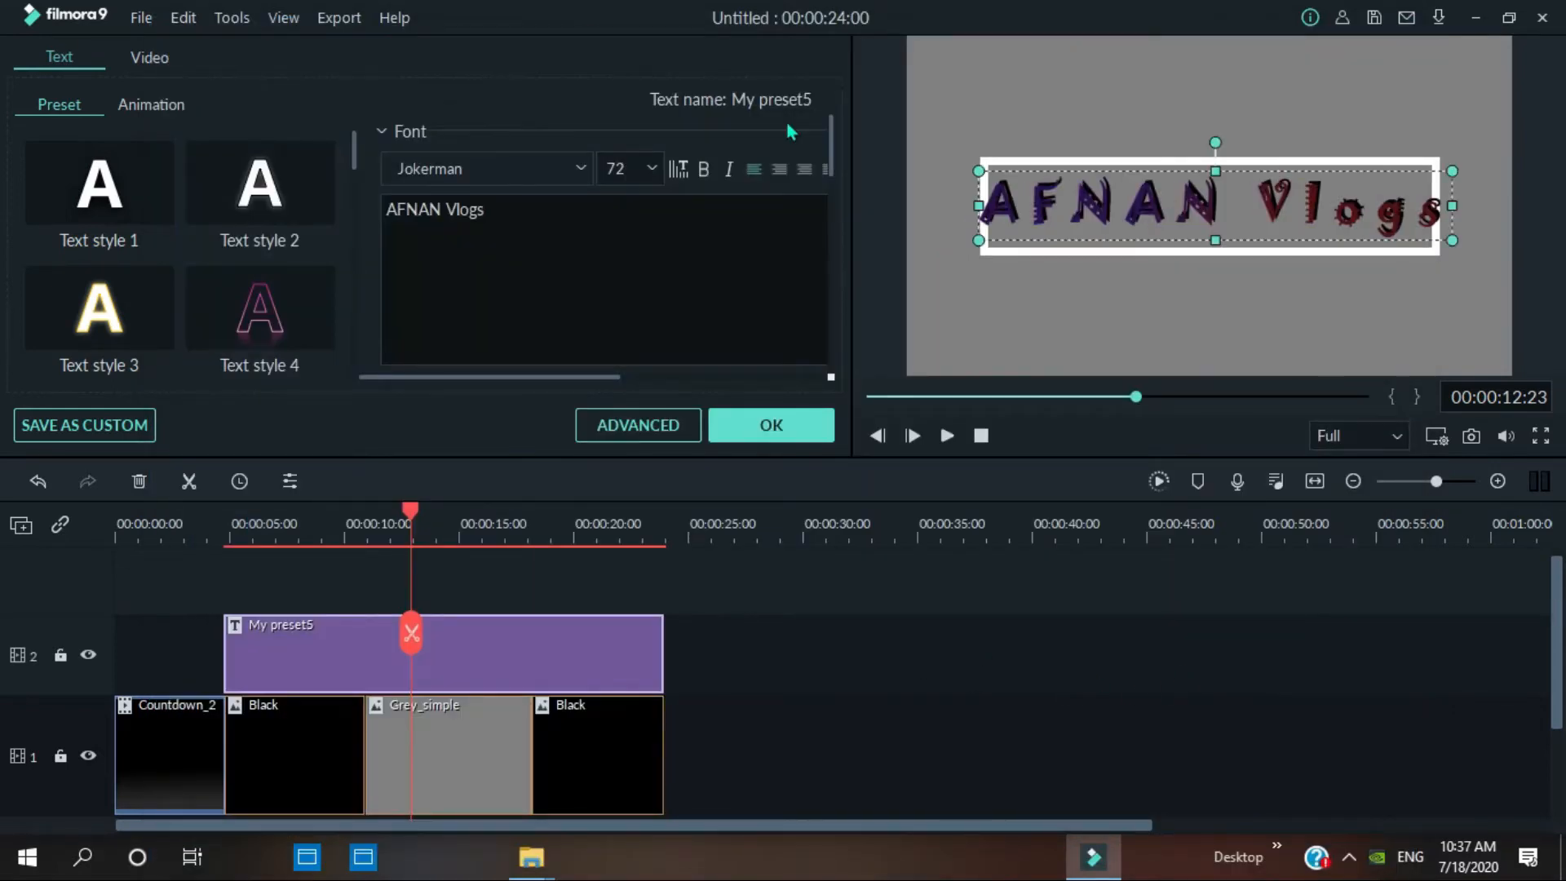
left_click(803, 433)
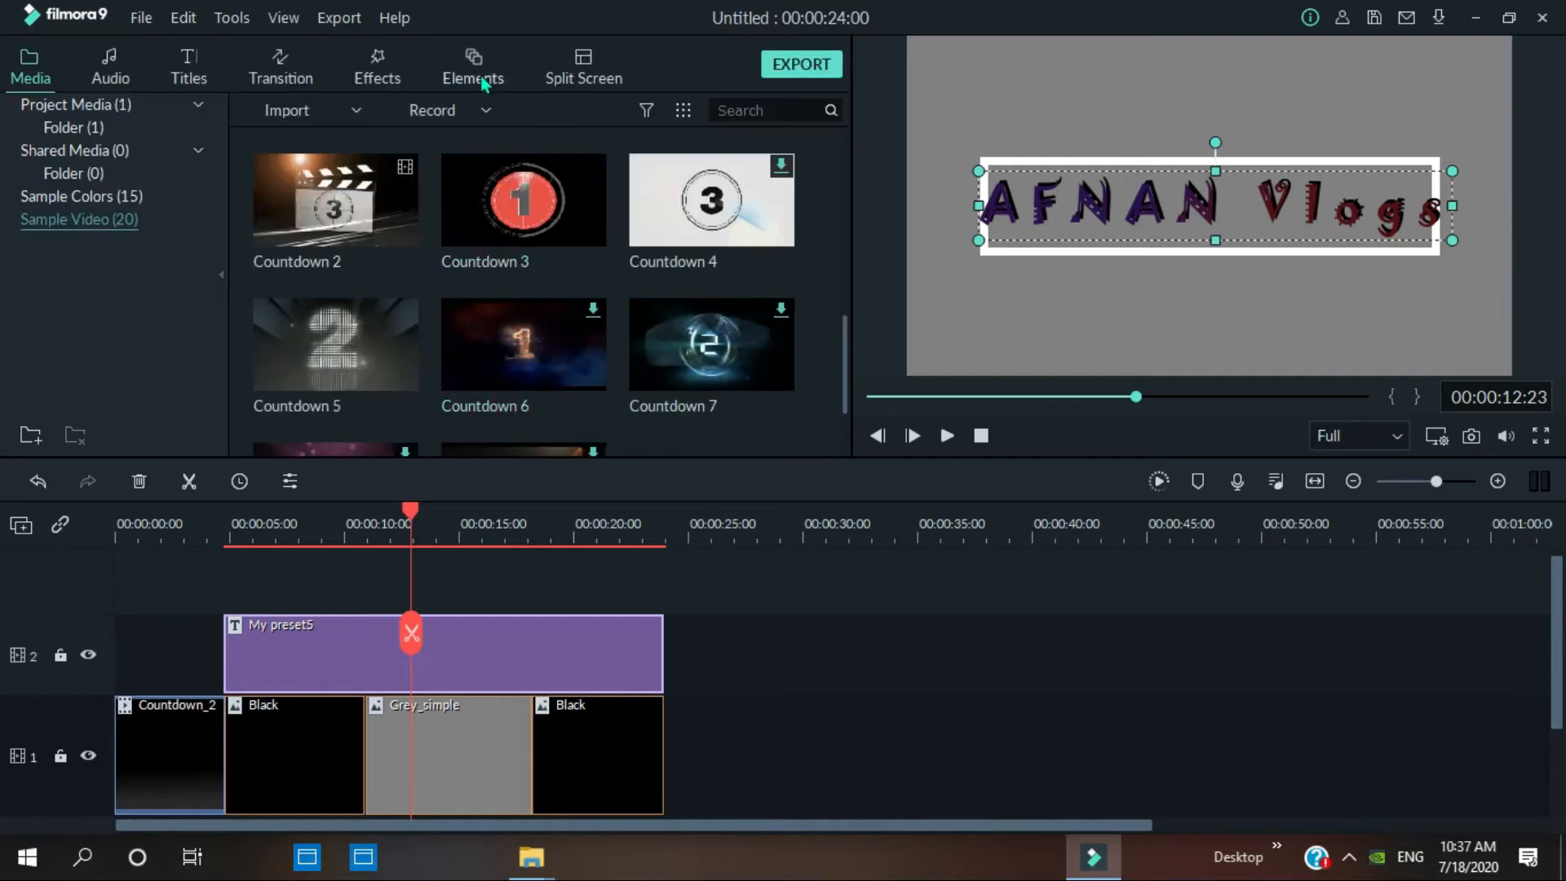
- Add the Chromatic Aberration filter on a track above the My preset5 title, spanning the first Black clip
left_click(401, 77)
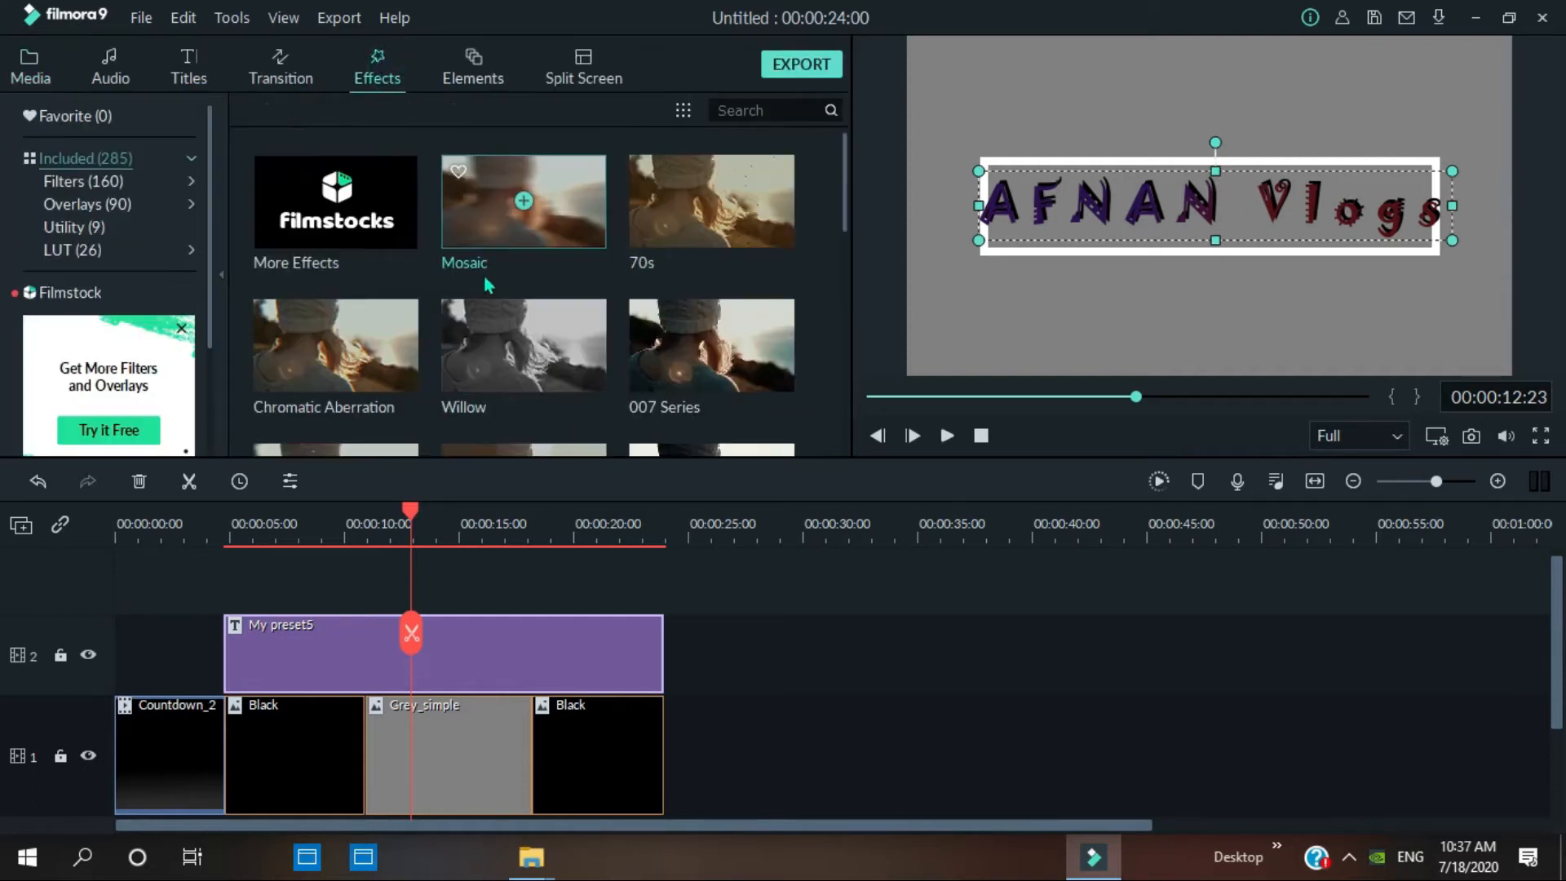
left_click_drag(845, 214, 851, 178)
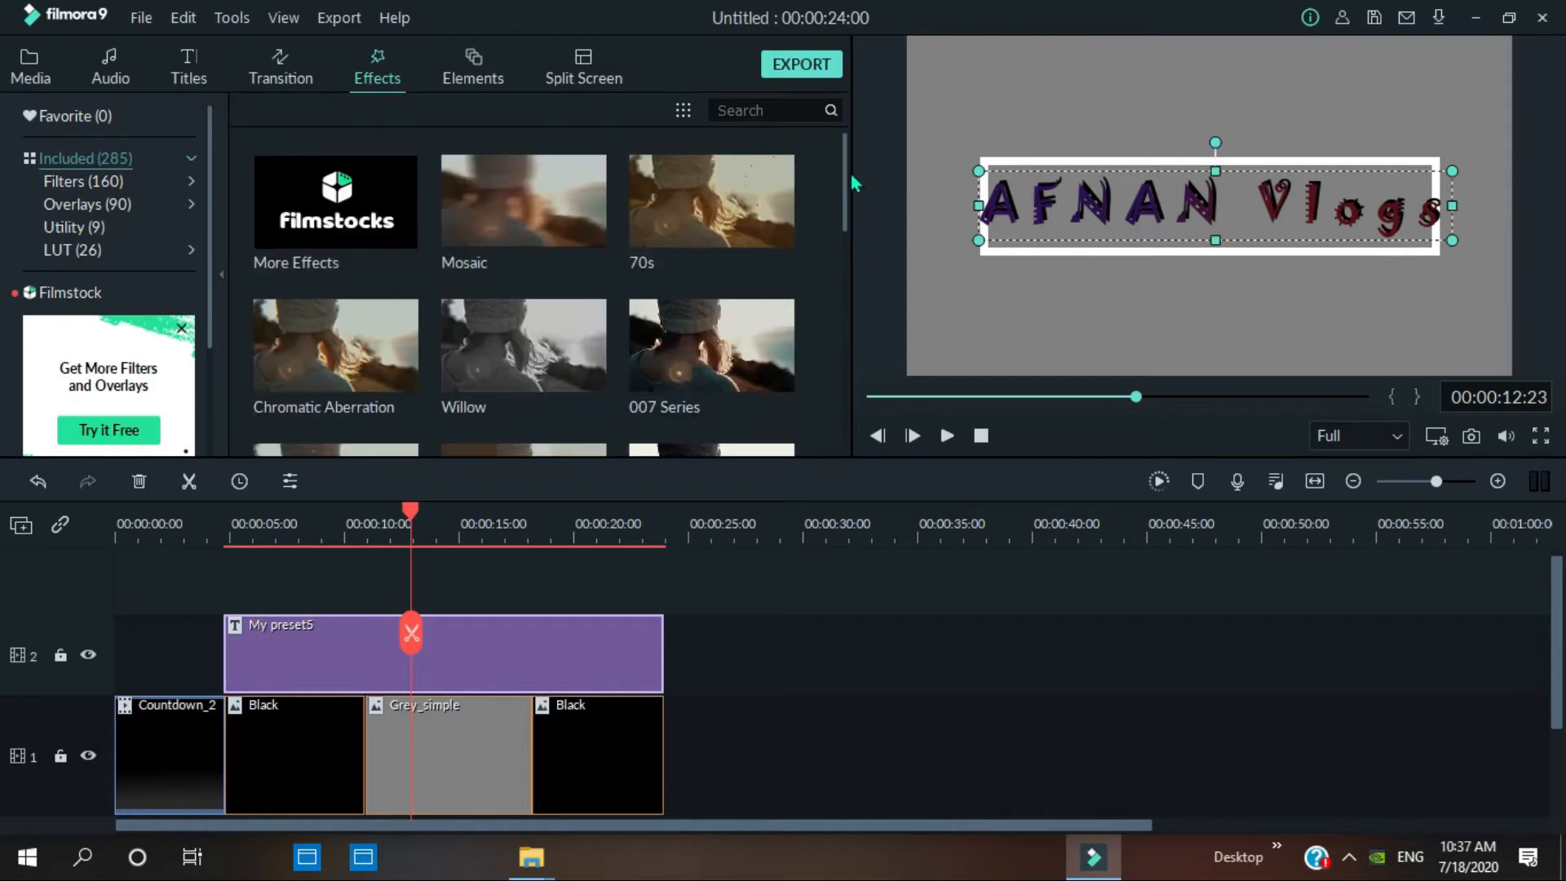
left_click(110, 180)
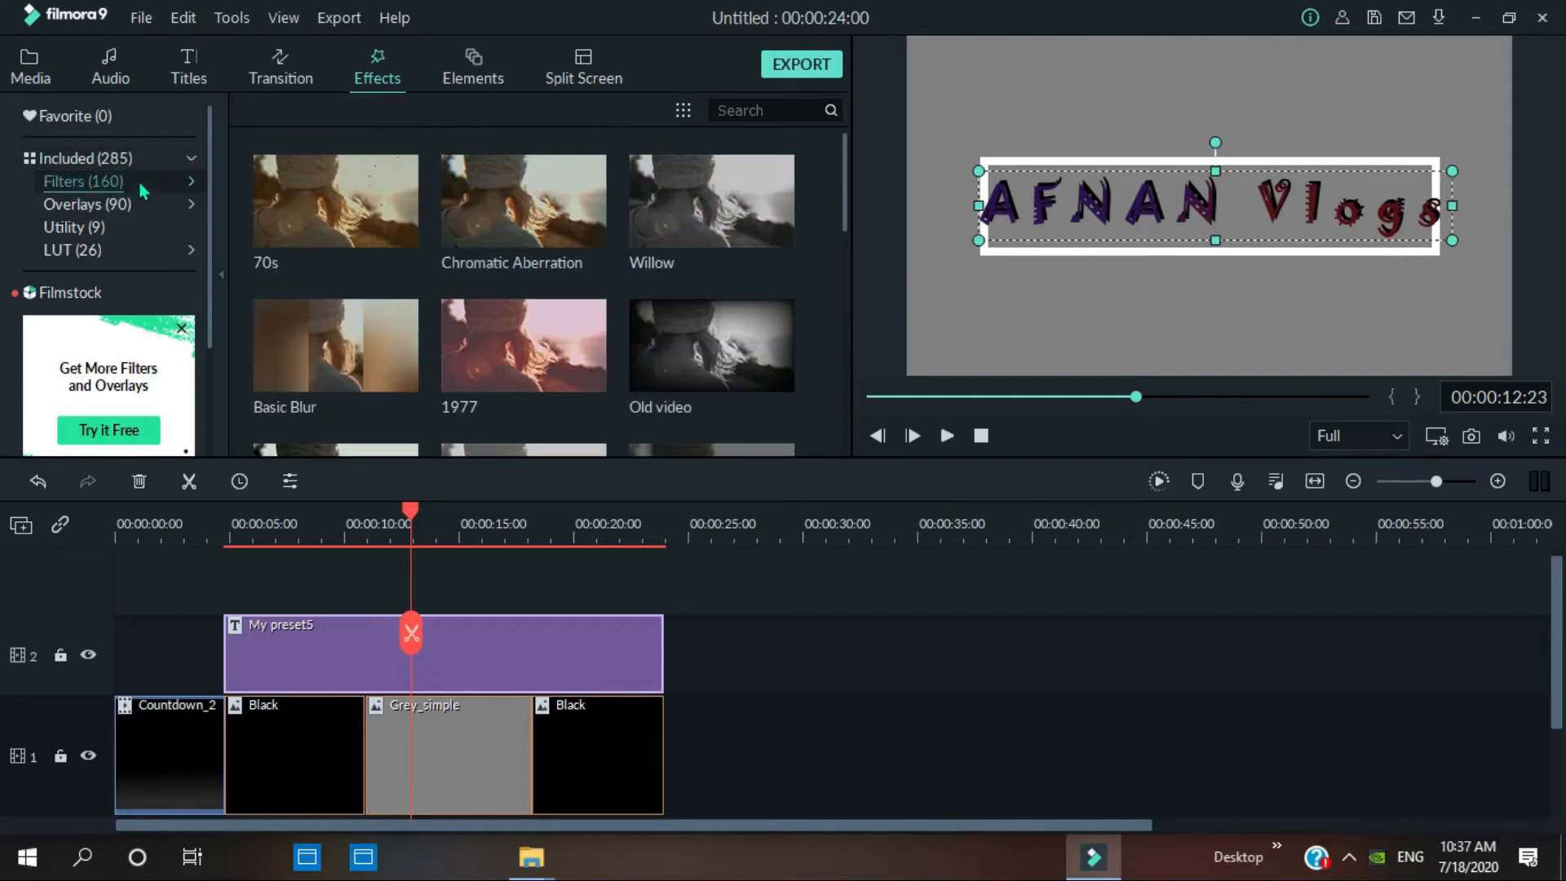
left_click(189, 183)
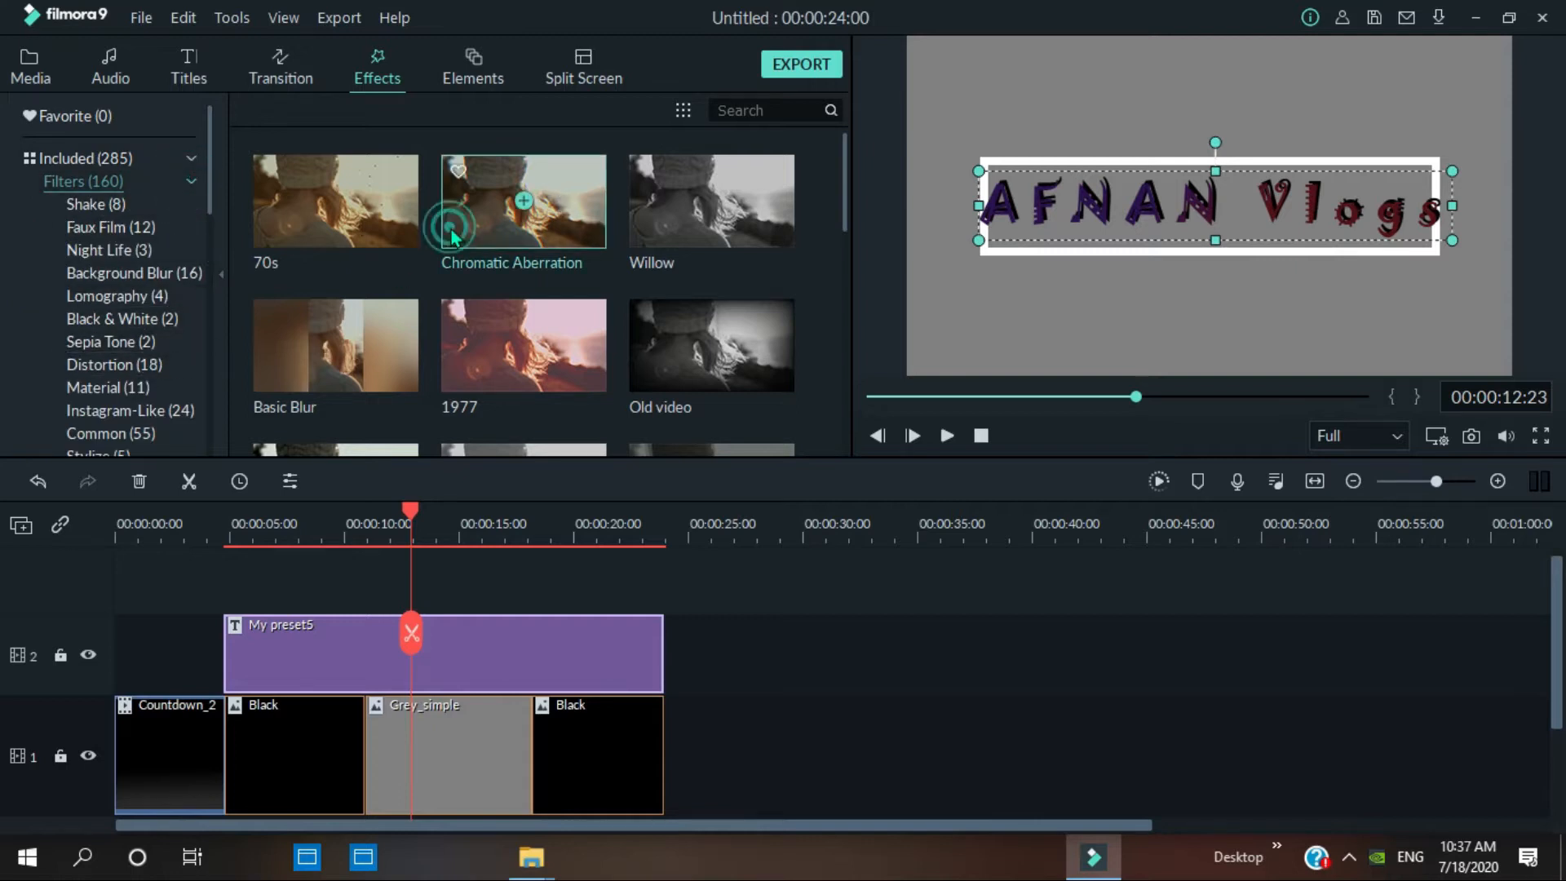
left_click_drag(451, 238, 227, 566)
left_click_drag(338, 644, 364, 644)
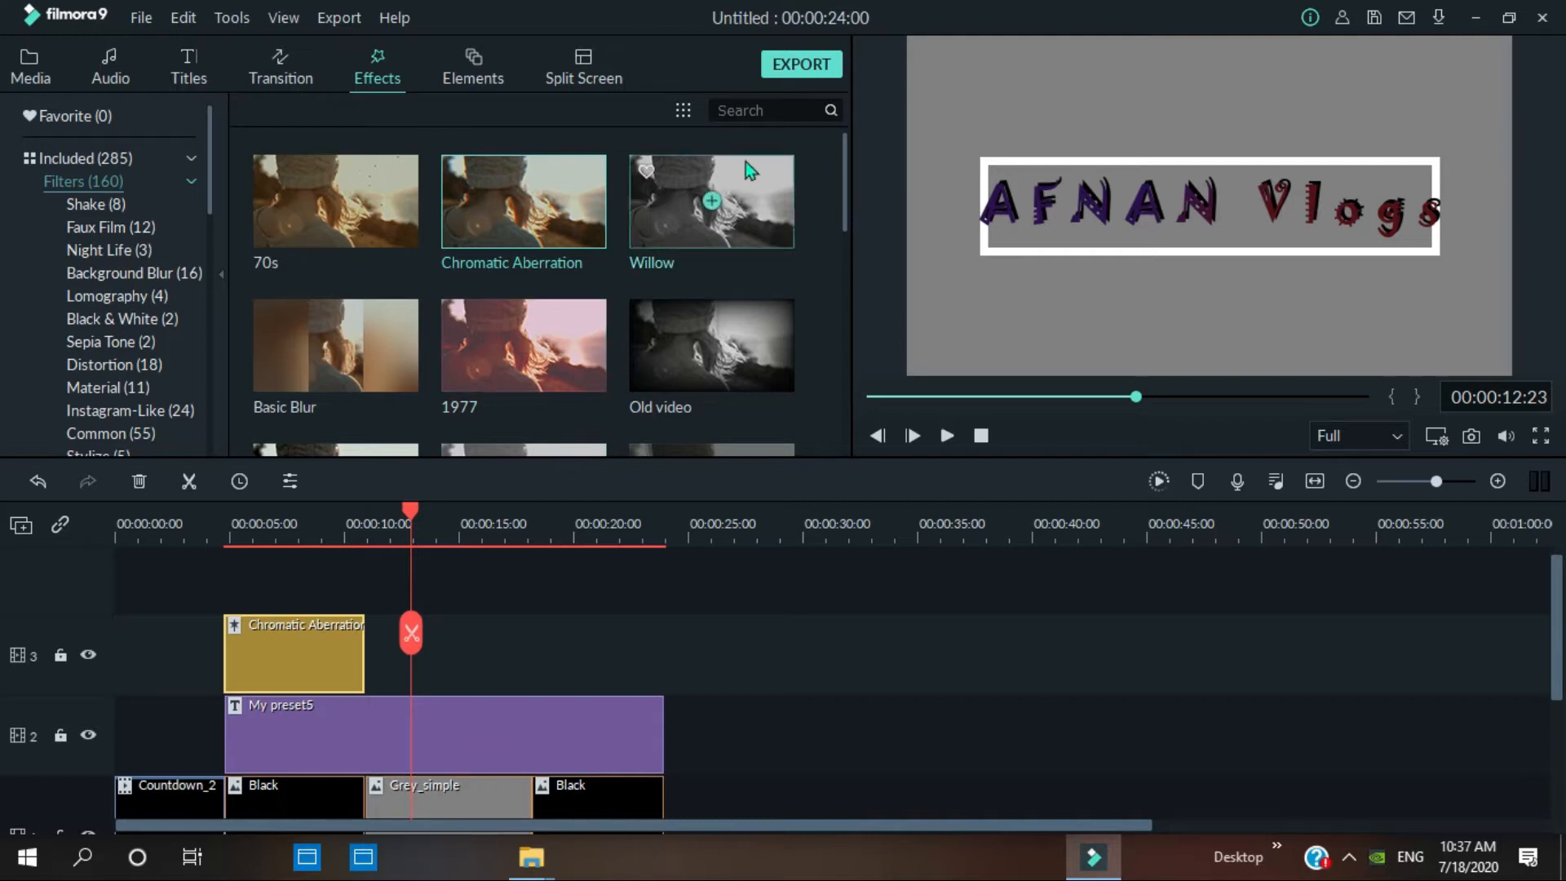
- Search the filters for "mirro" and place the Mirror filter above the title, over the Grey_simple clip
left_click(756, 112)
type("mki")
key("BackSpace")
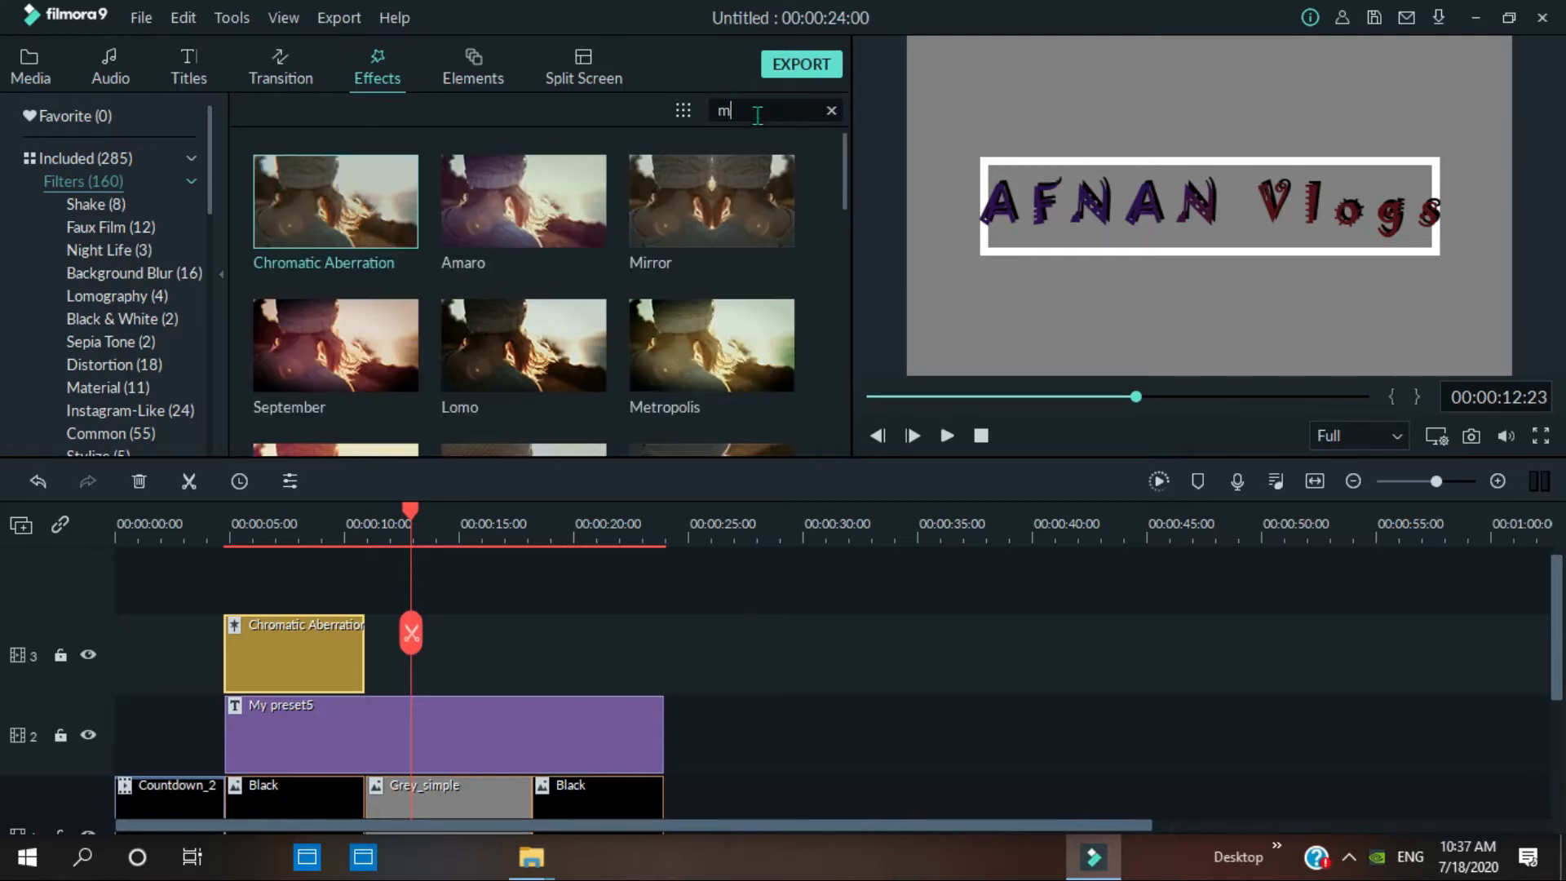
type("irro")
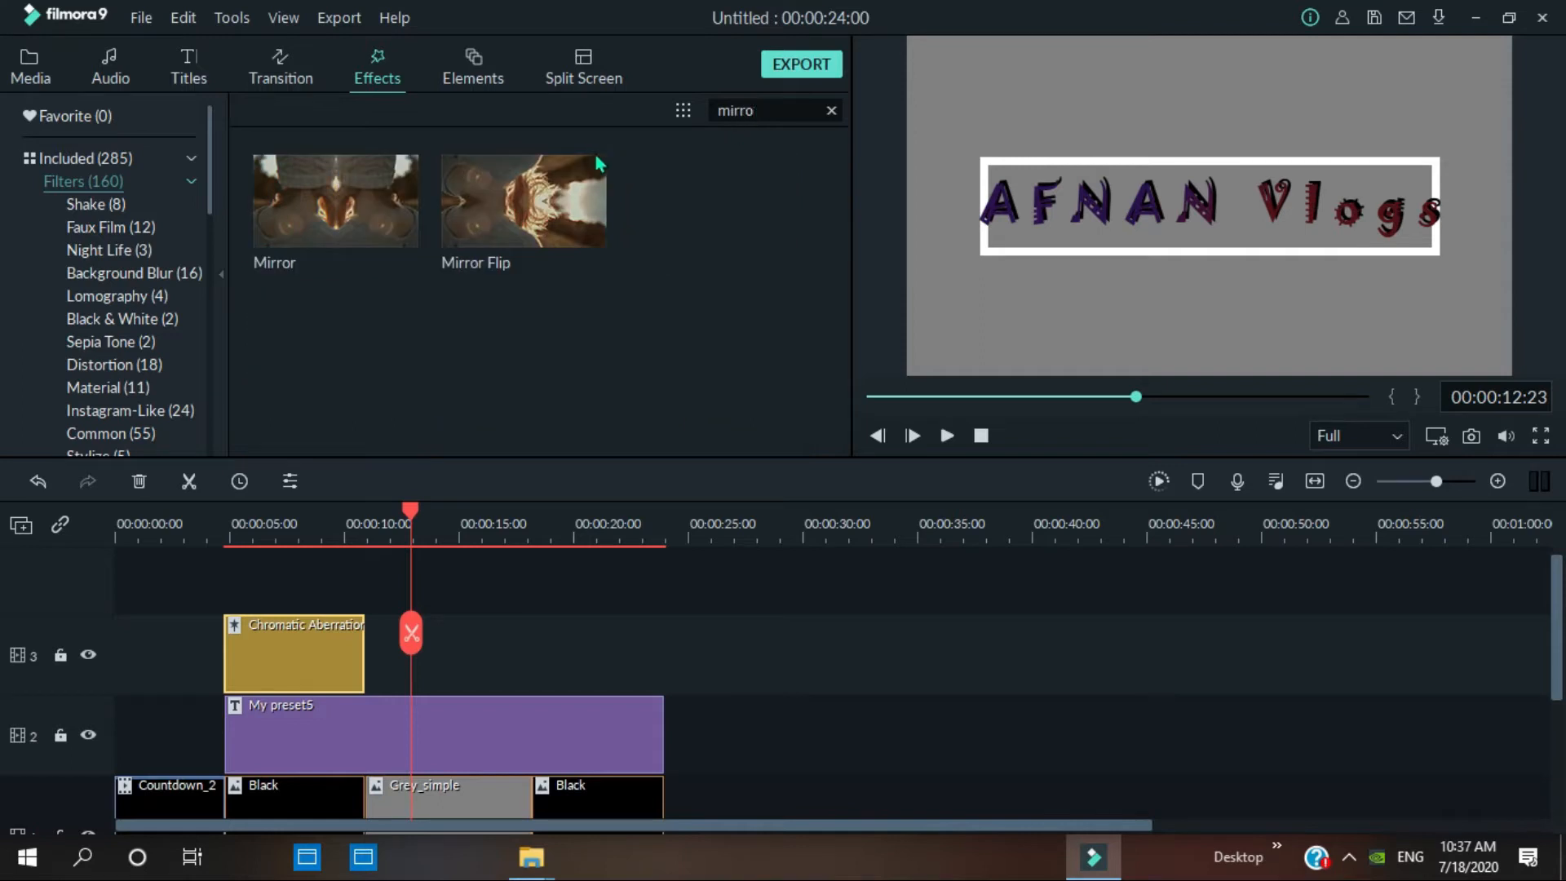
left_click_drag(322, 230, 531, 652)
- Split the title and the Chromatic Aberration filter at 00:00:08:12 and place the cut-off filter piece above the start of the Mirror filter
left_click_drag(411, 637, 381, 569)
left_click(314, 646)
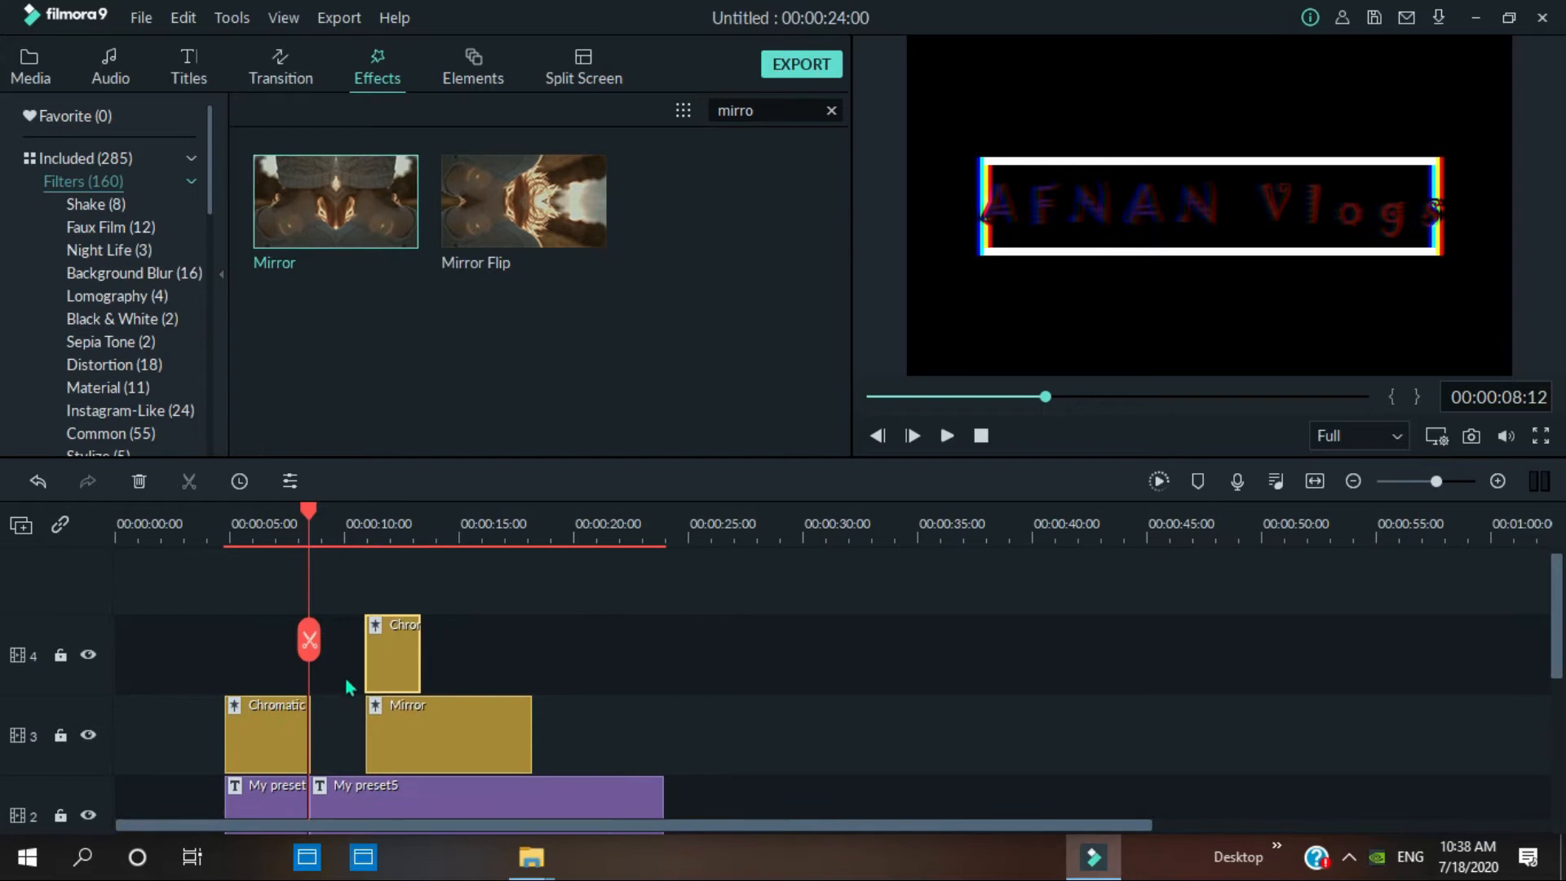
- Delete the leftover sliver at the end of the first Chromatic Aberration segment
left_click_drag(309, 642, 261, 649)
left_click(315, 743)
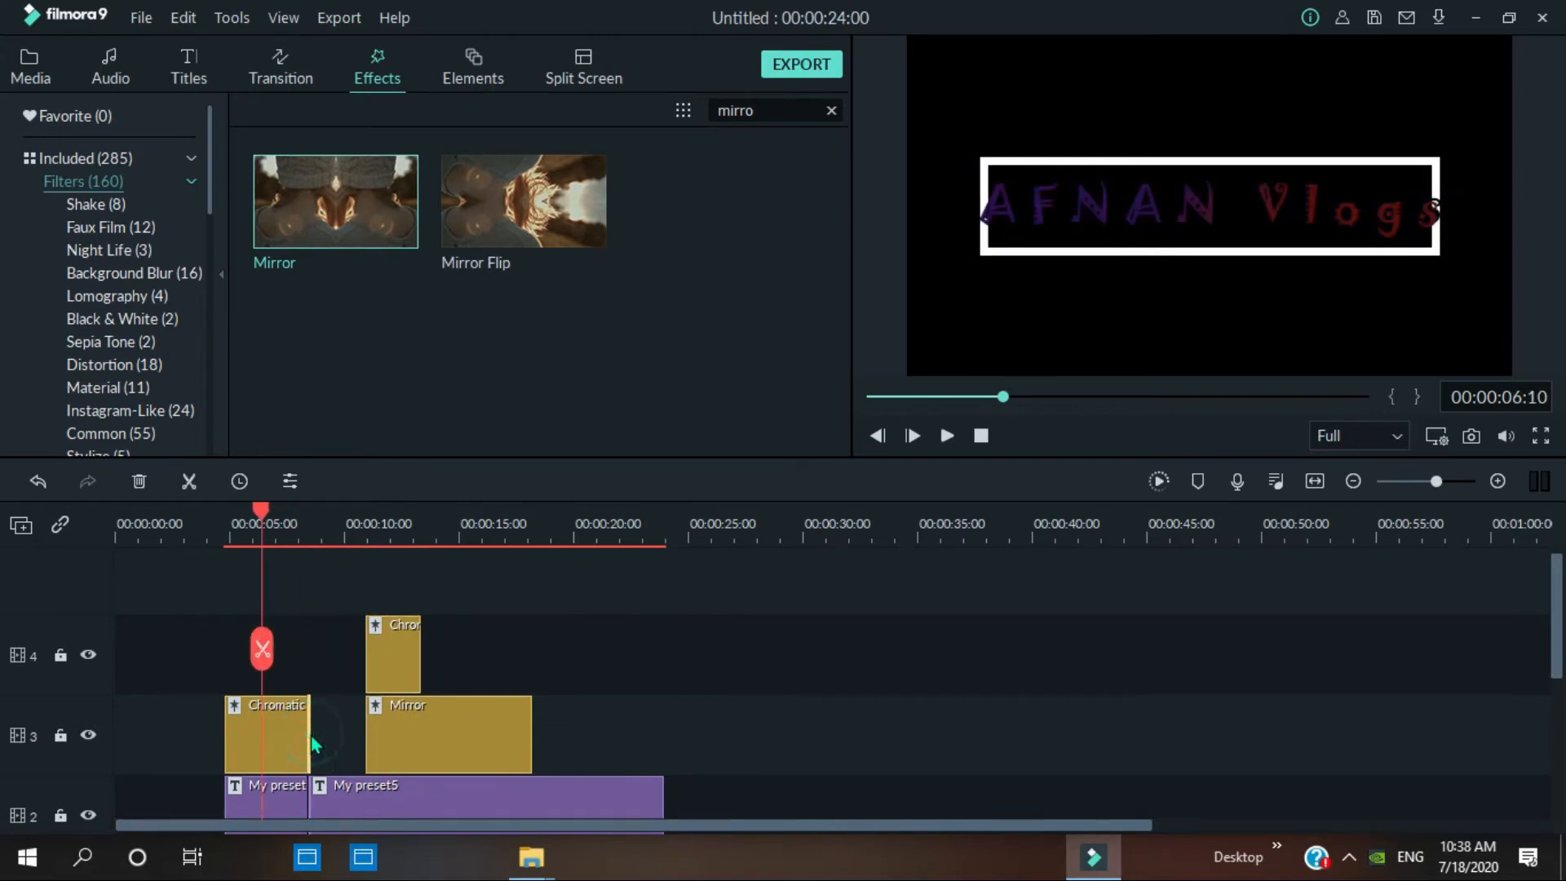
left_click(143, 482)
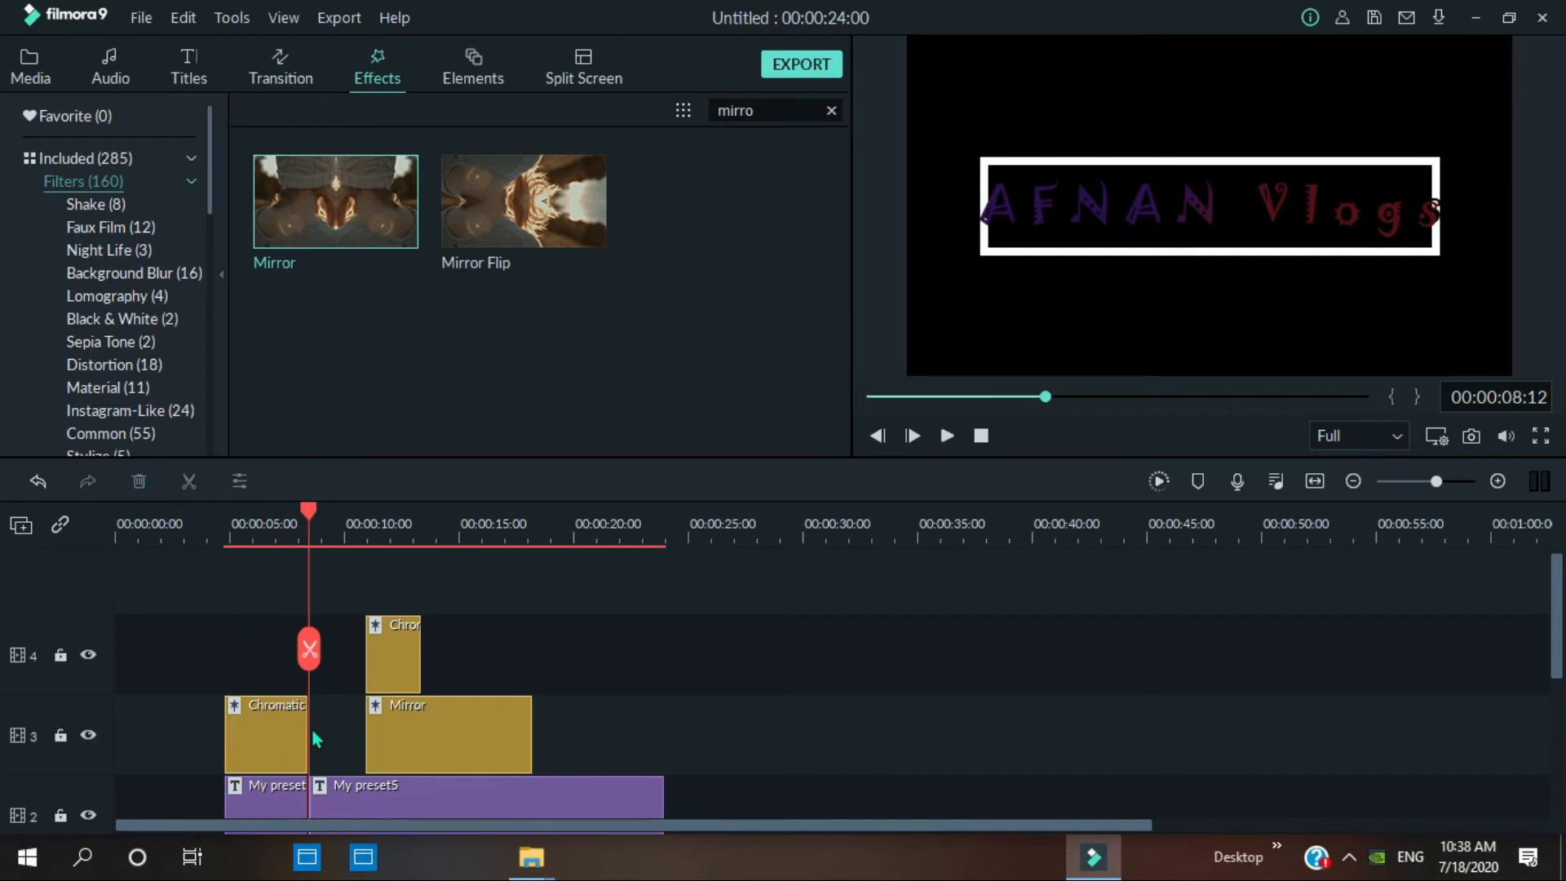
- Extend the Chromatic Aberration pieces to the Mirror filter's start and end, and add another Chromatic Aberration over the last Black clip
left_click_drag(309, 650, 276, 650)
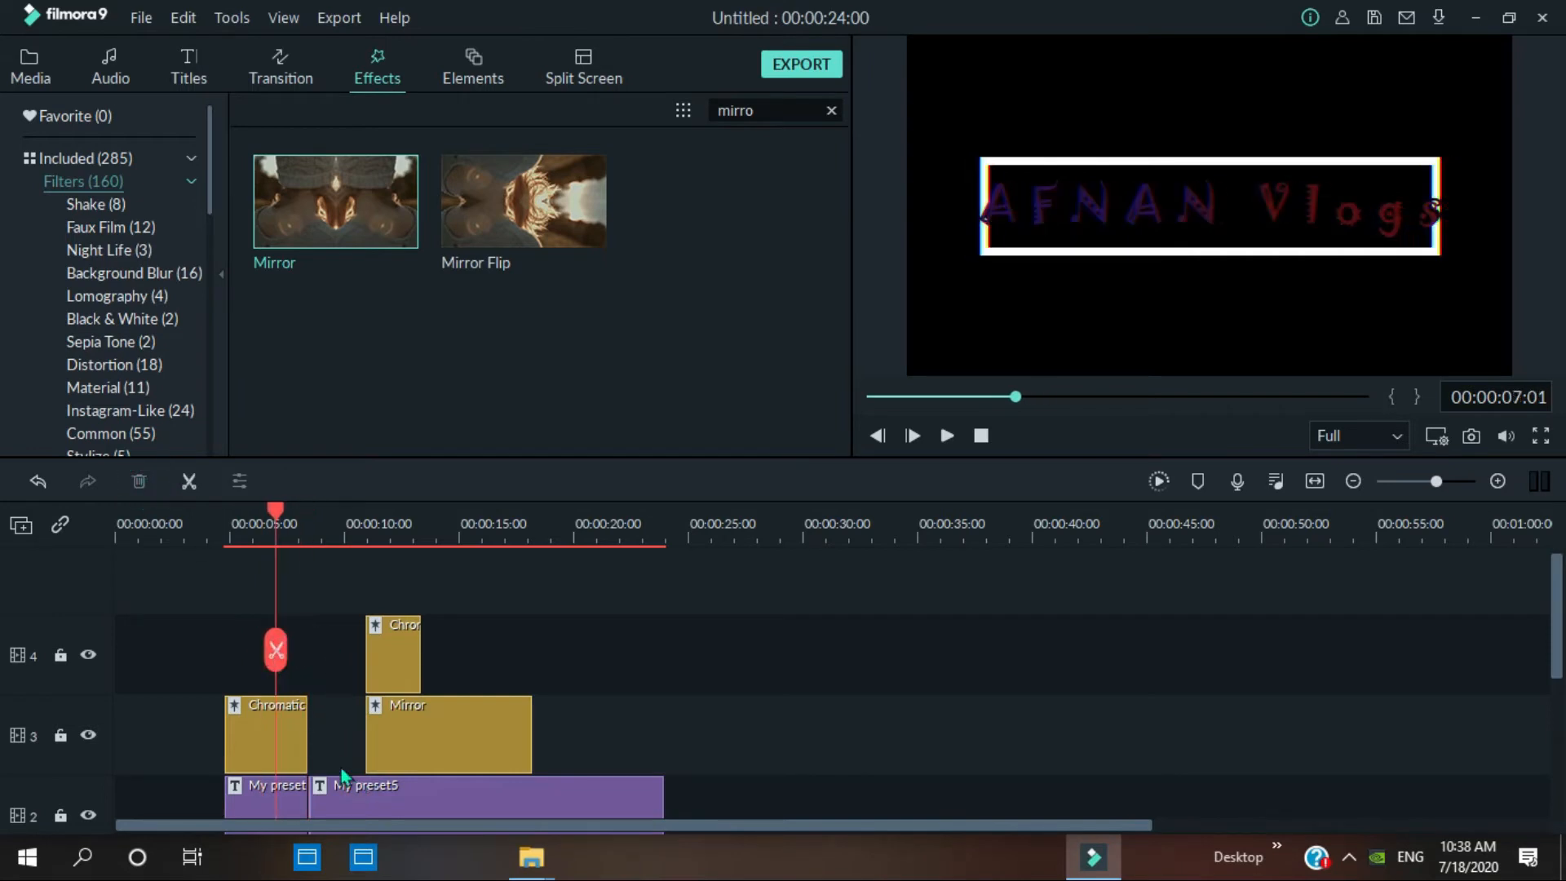
left_click_drag(308, 730, 363, 728)
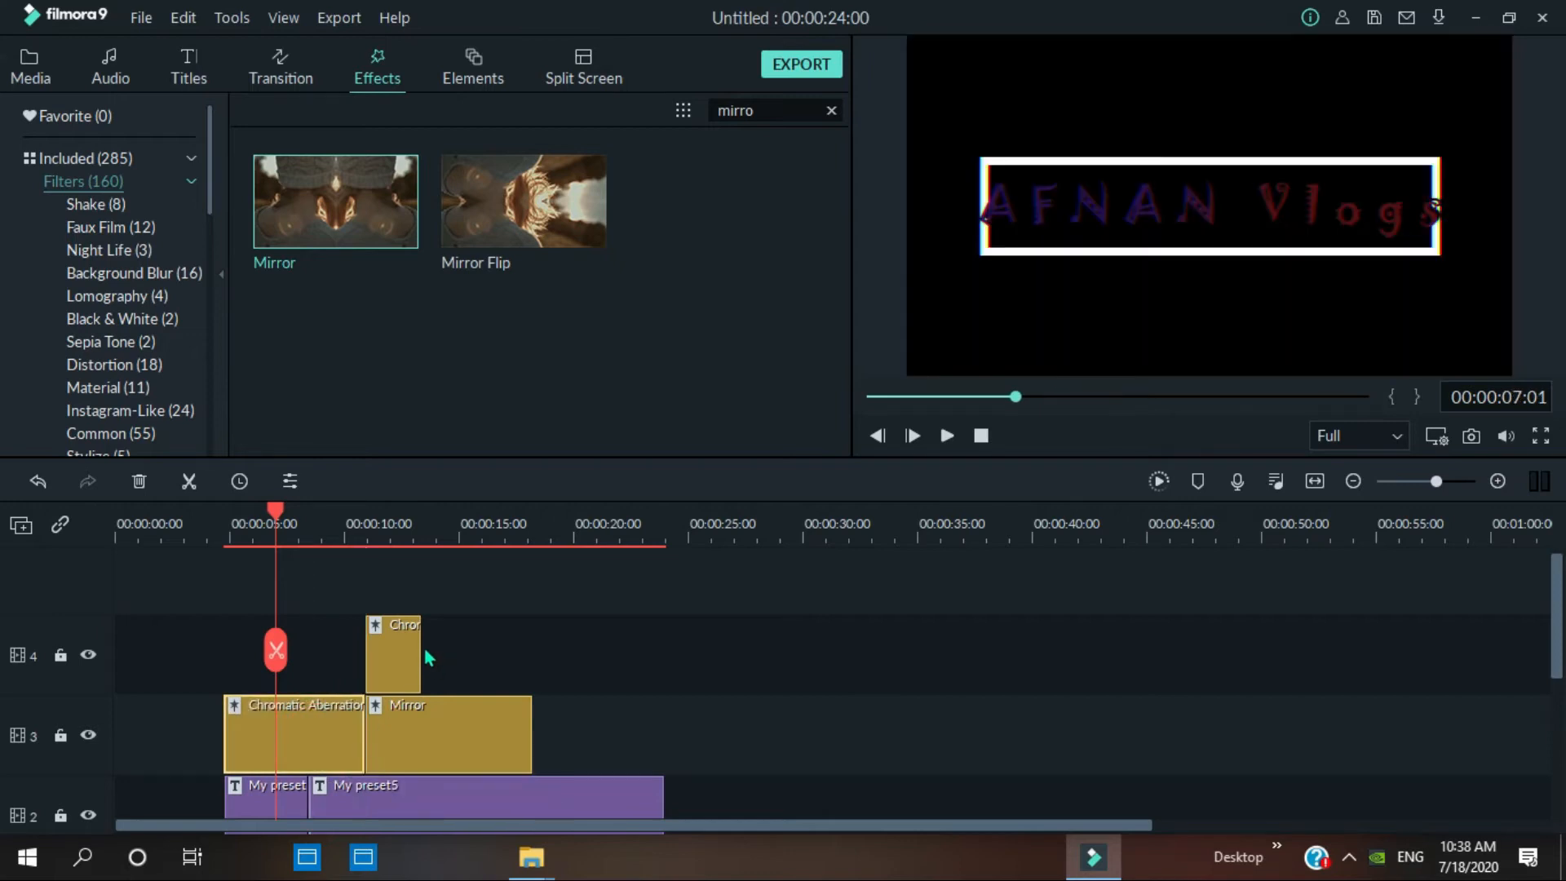
left_click_drag(421, 645, 534, 645)
left_click_drag(297, 633, 662, 720)
mouse_move(511, 635)
left_mouse_down()
mouse_move(463, 641)
mouse_move(532, 645)
left_mouse_up()
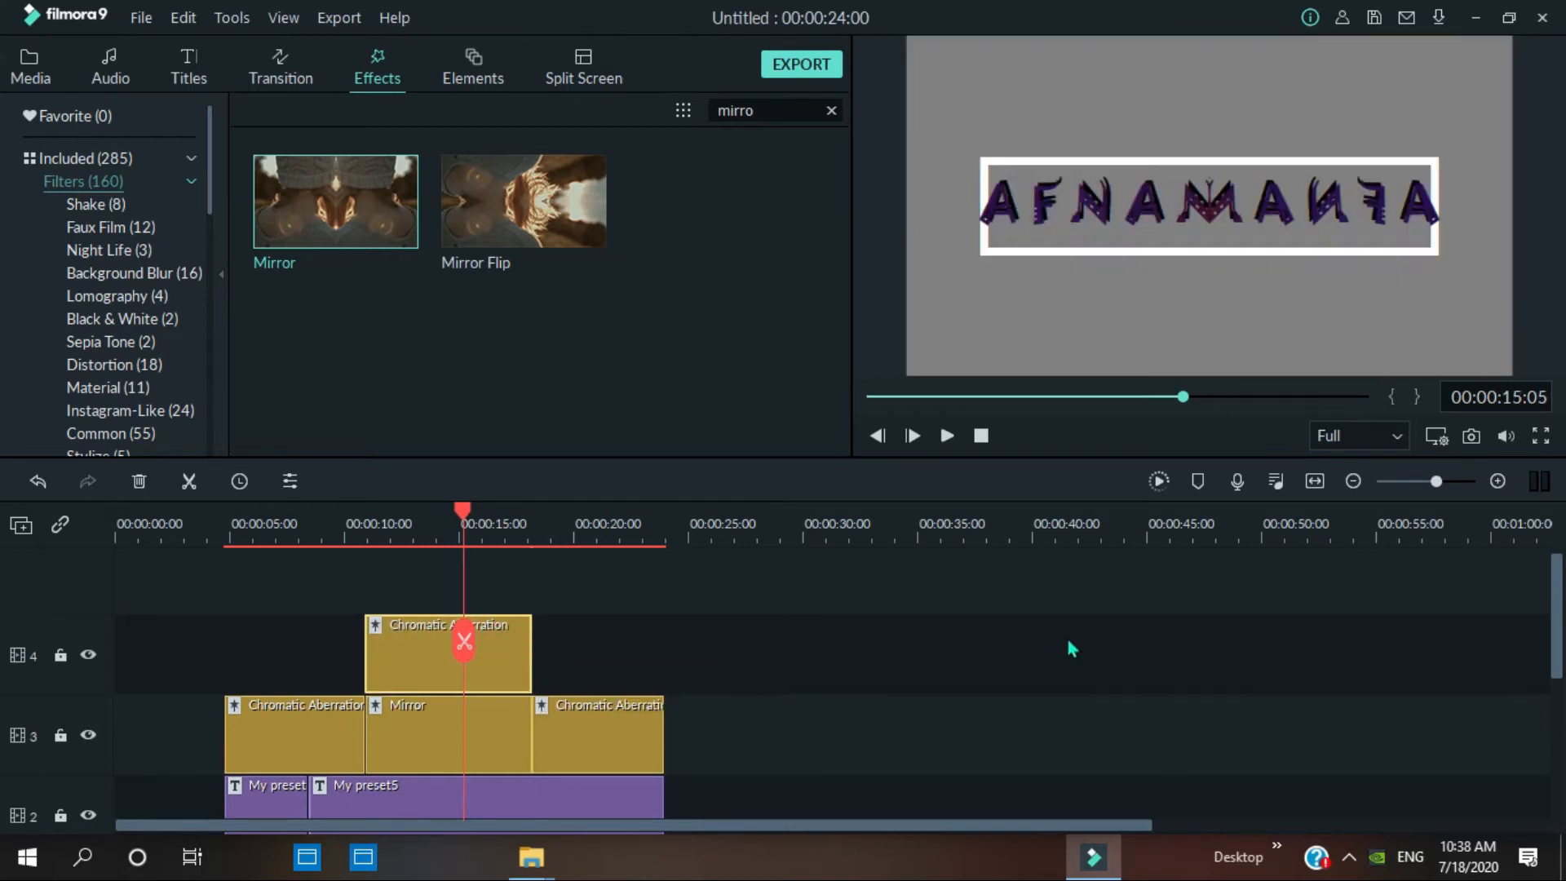
scroll(4, 605, "down", 3)
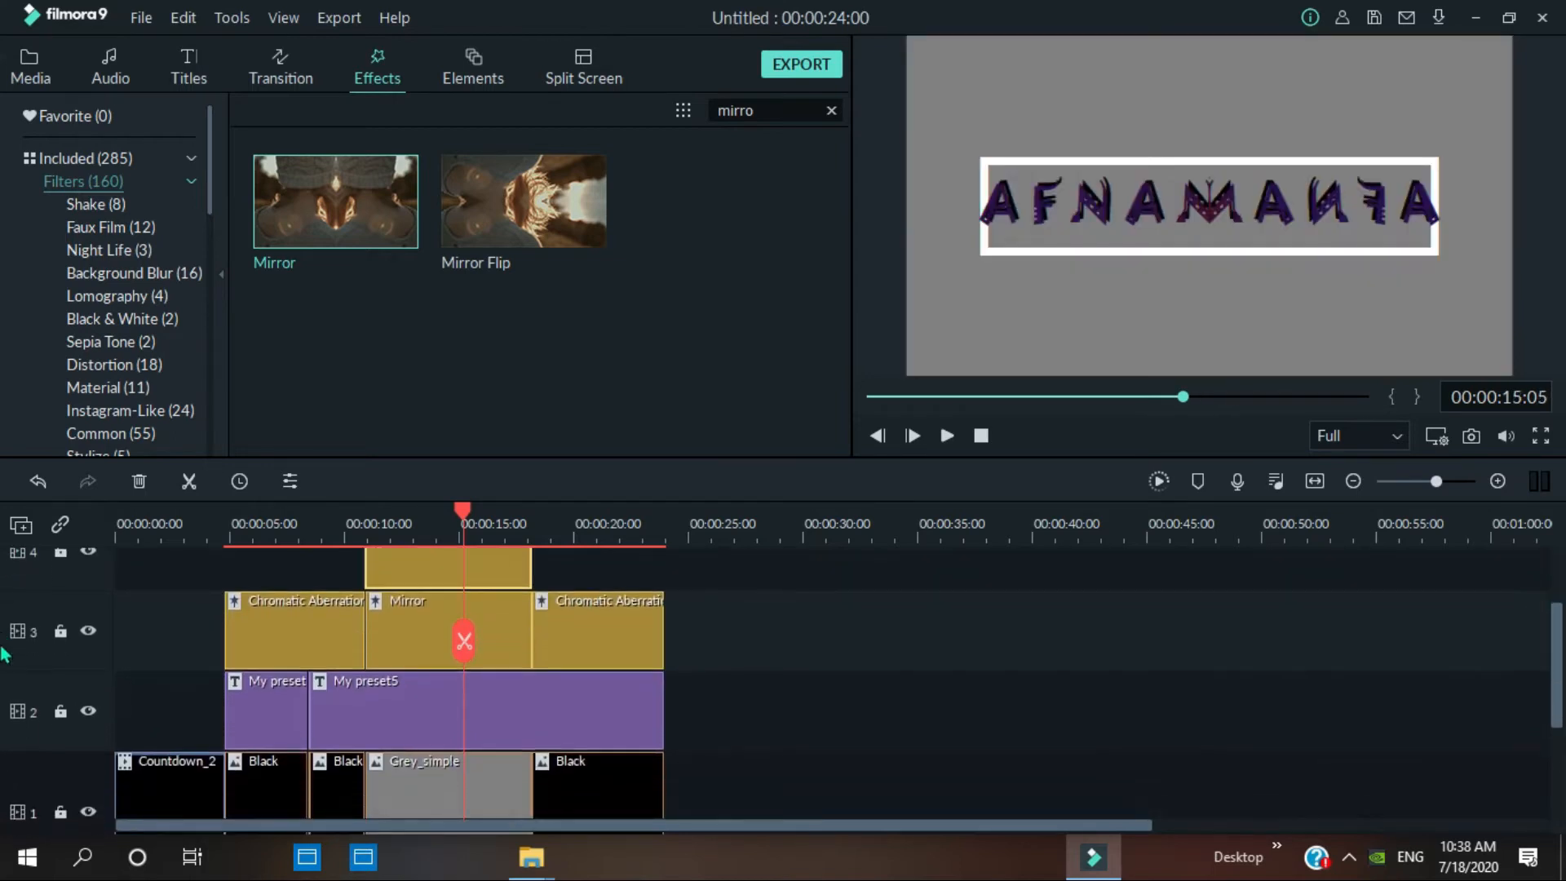
scroll(4, 604, "up", 2)
scroll(4, 604, "up", 1)
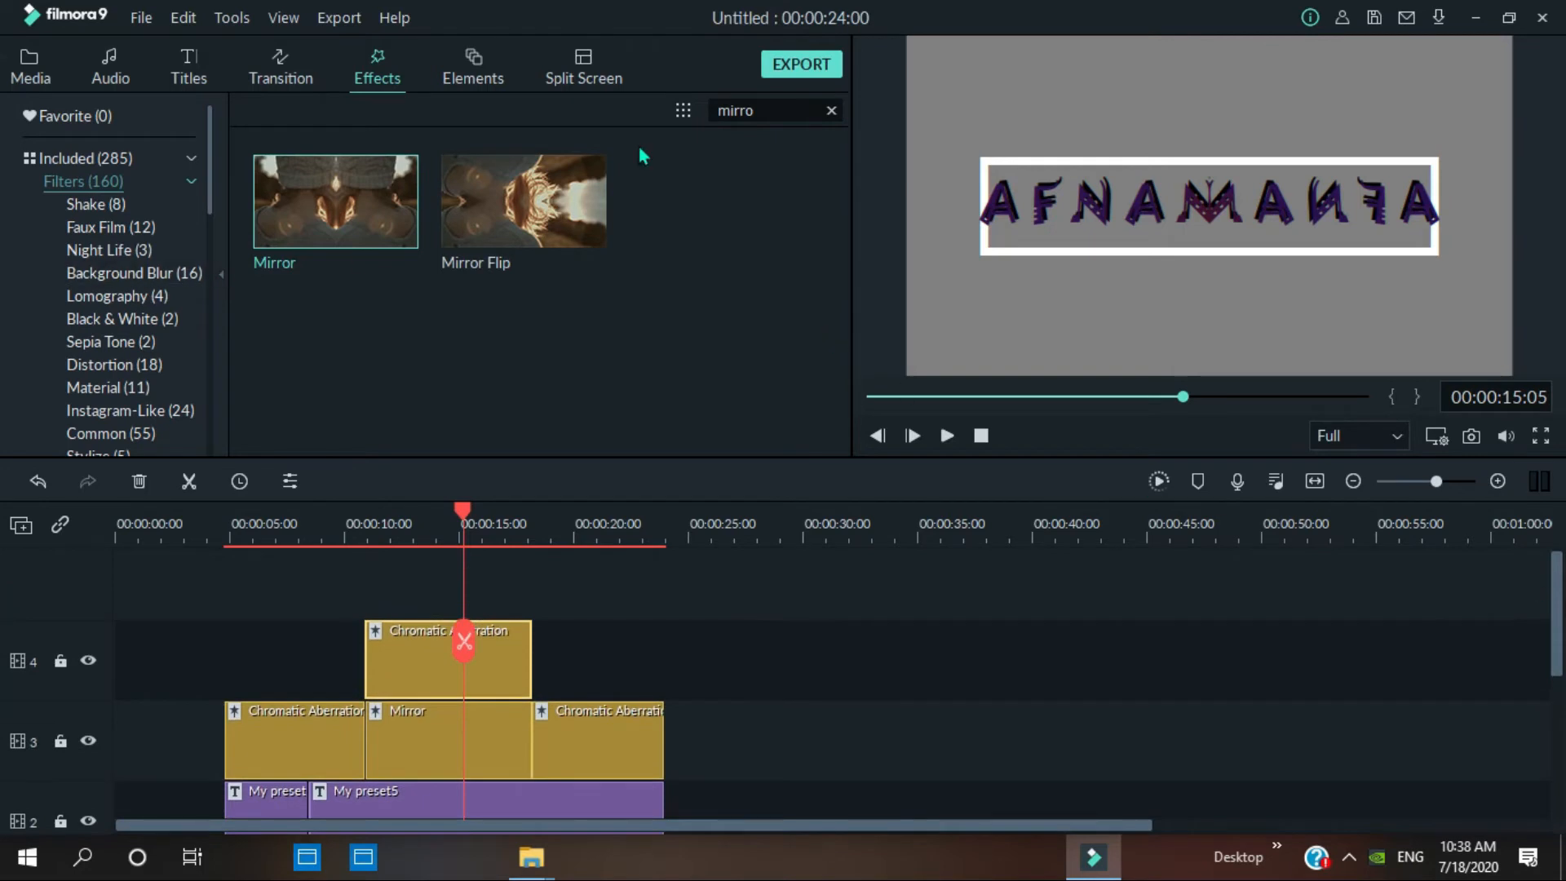
- Add the Up-Down 1 shake filter on a new track above, spanning from the first Black clip to the end of the title
left_click(831, 110)
left_click(95, 203)
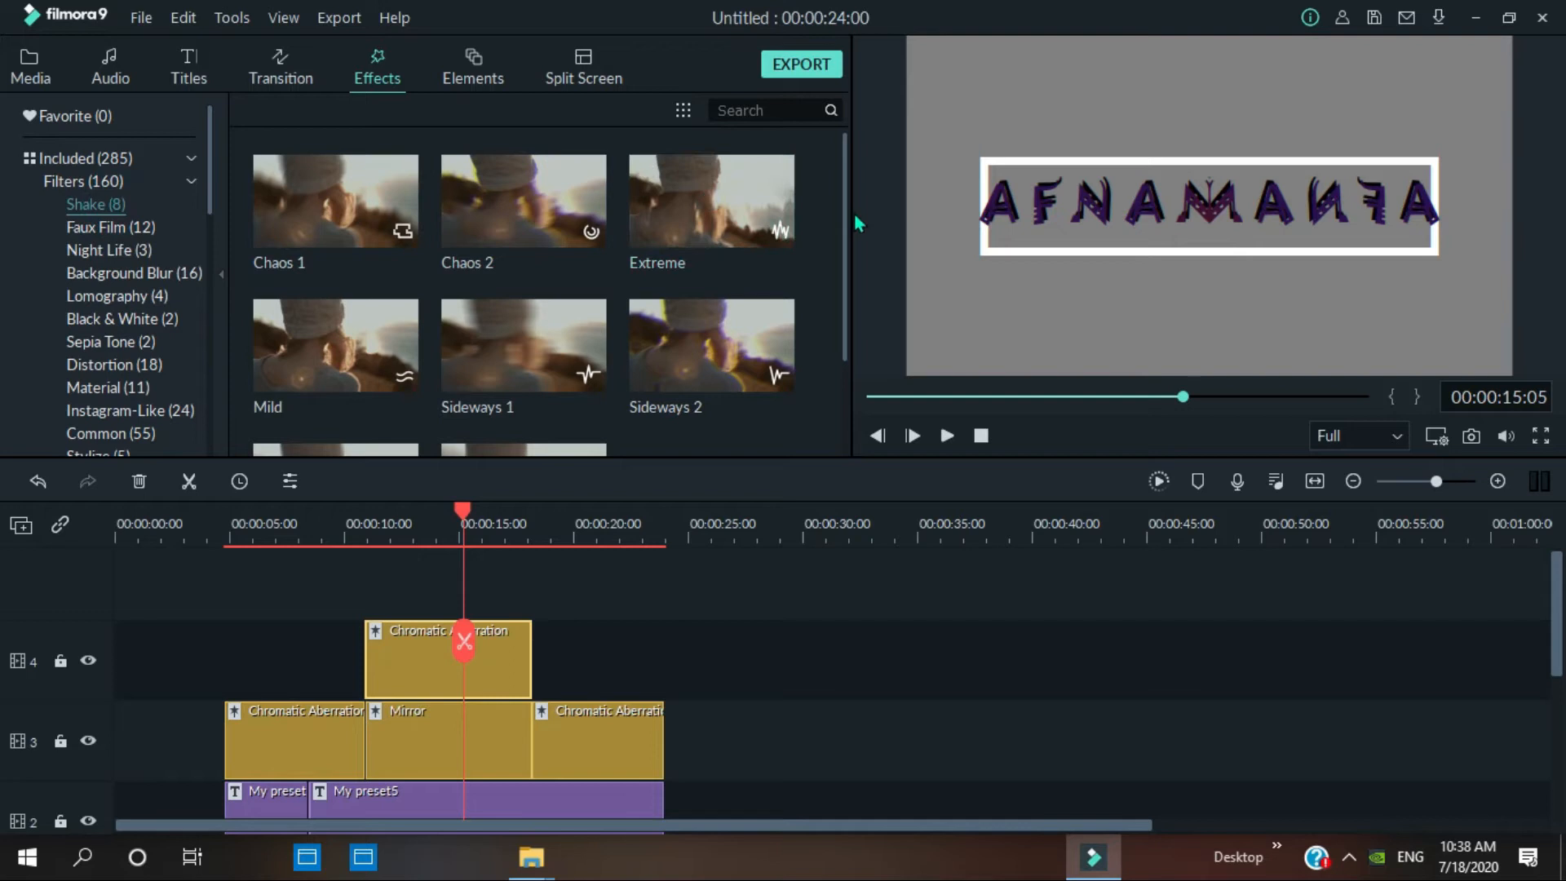
left_click_drag(849, 214, 853, 303)
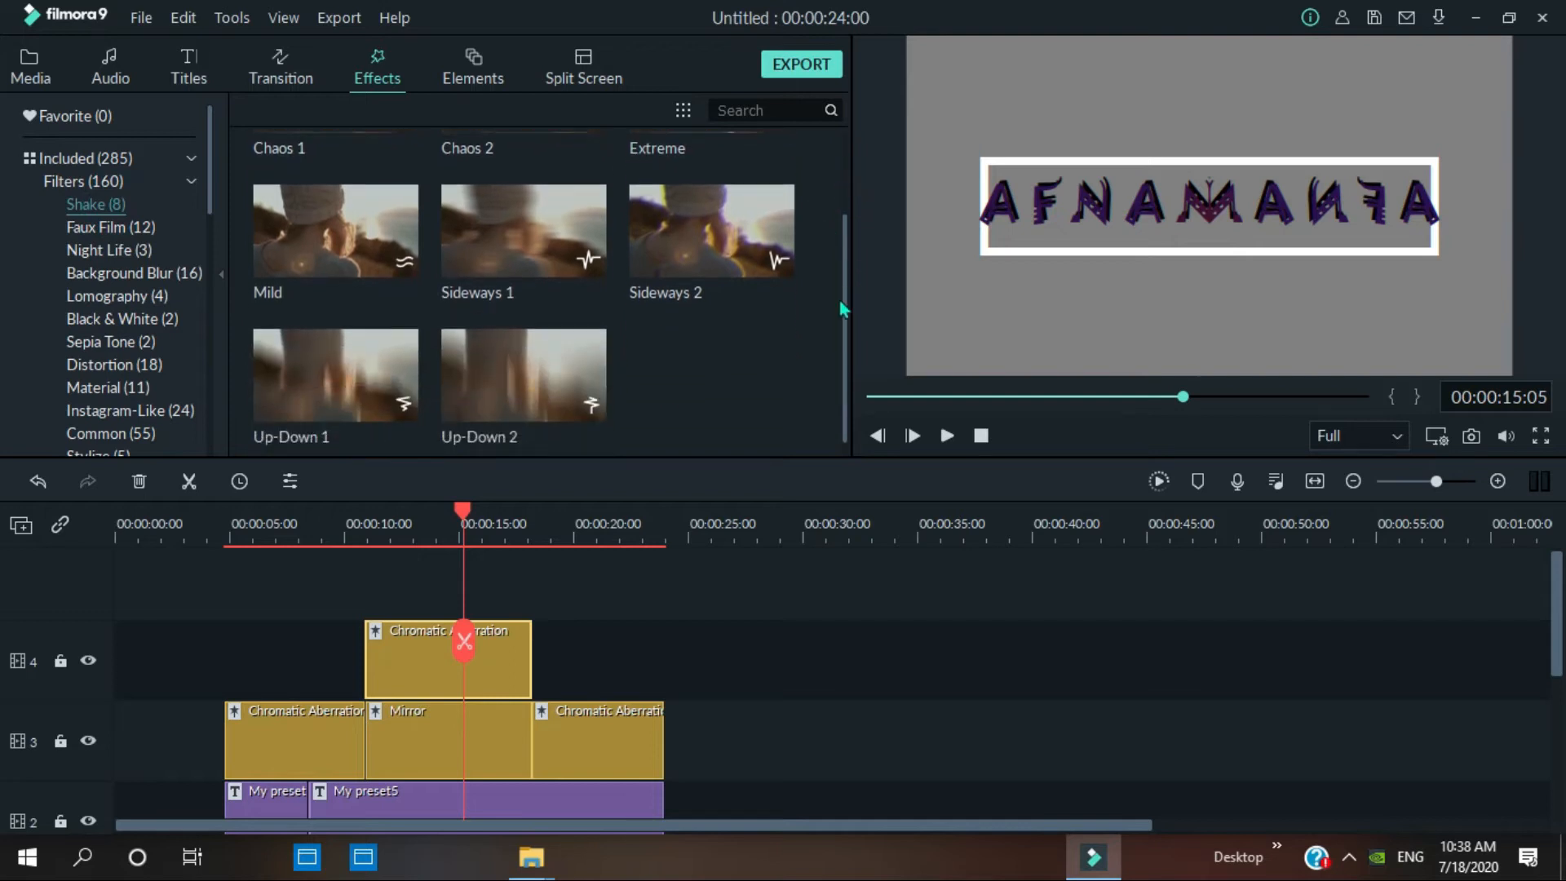
double_click(352, 395)
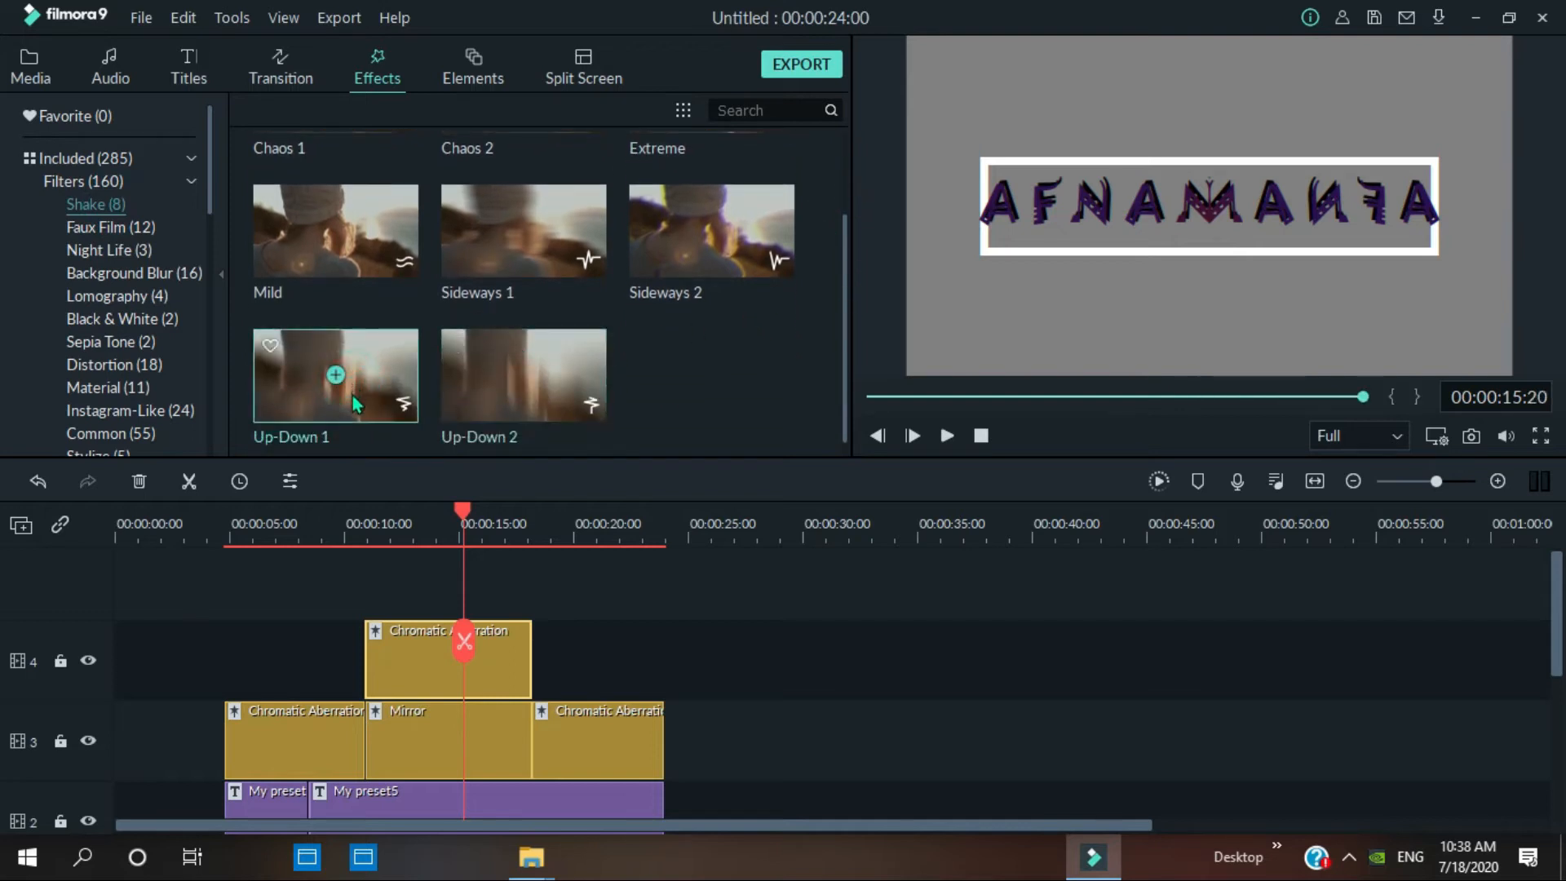
left_click_drag(352, 395, 214, 586)
left_click_drag(337, 647, 664, 699)
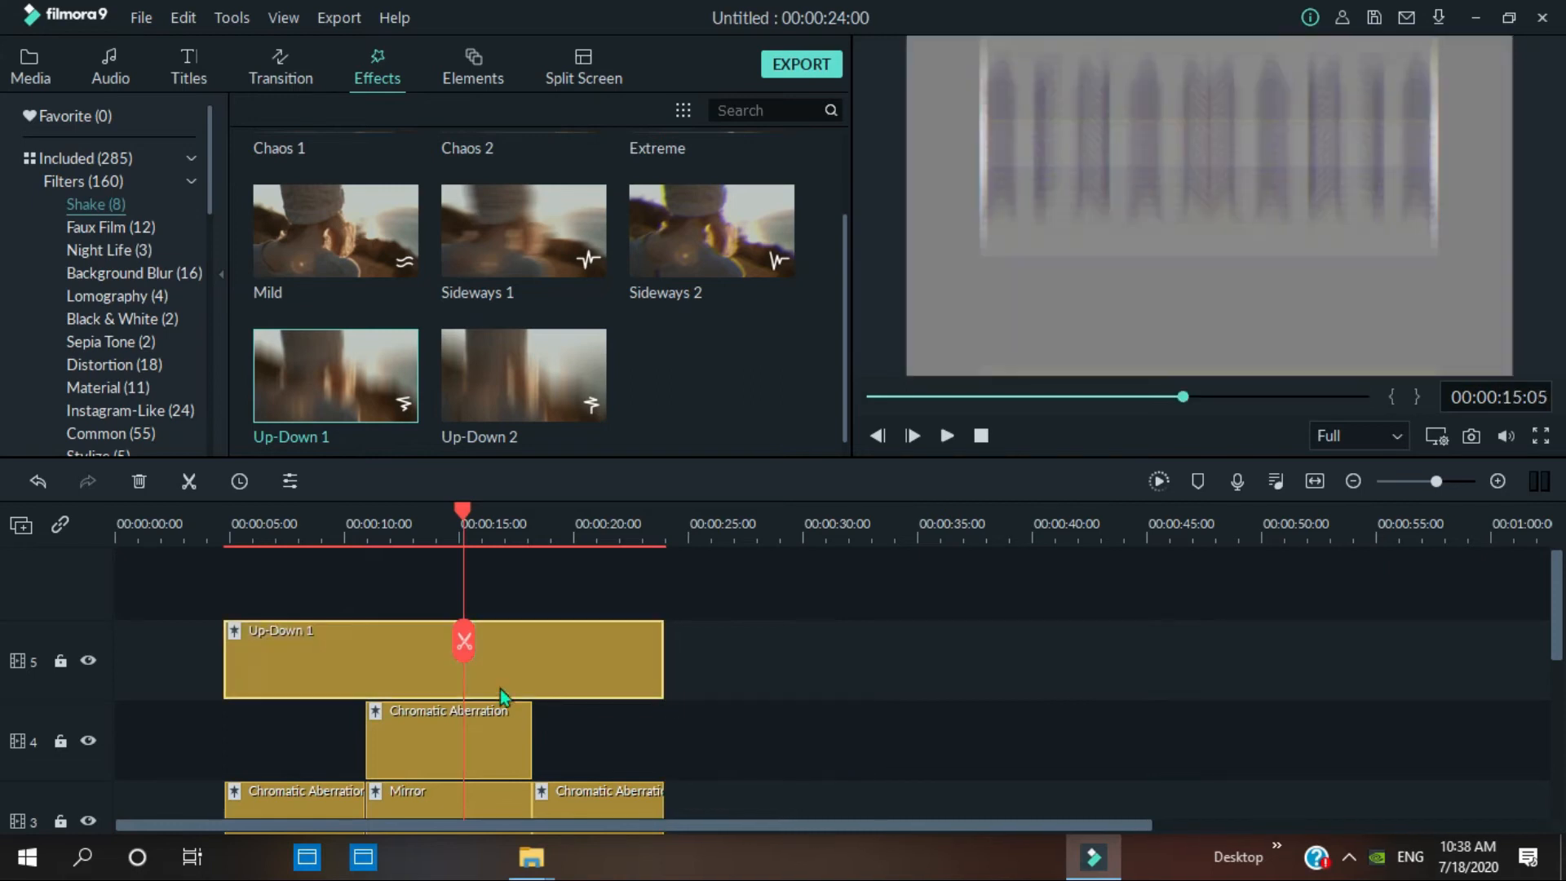
- Disable Motion Blur for the Up-Down 1 filter and set its Frequency to 344.83
double_click(406, 680)
left_click(275, 190)
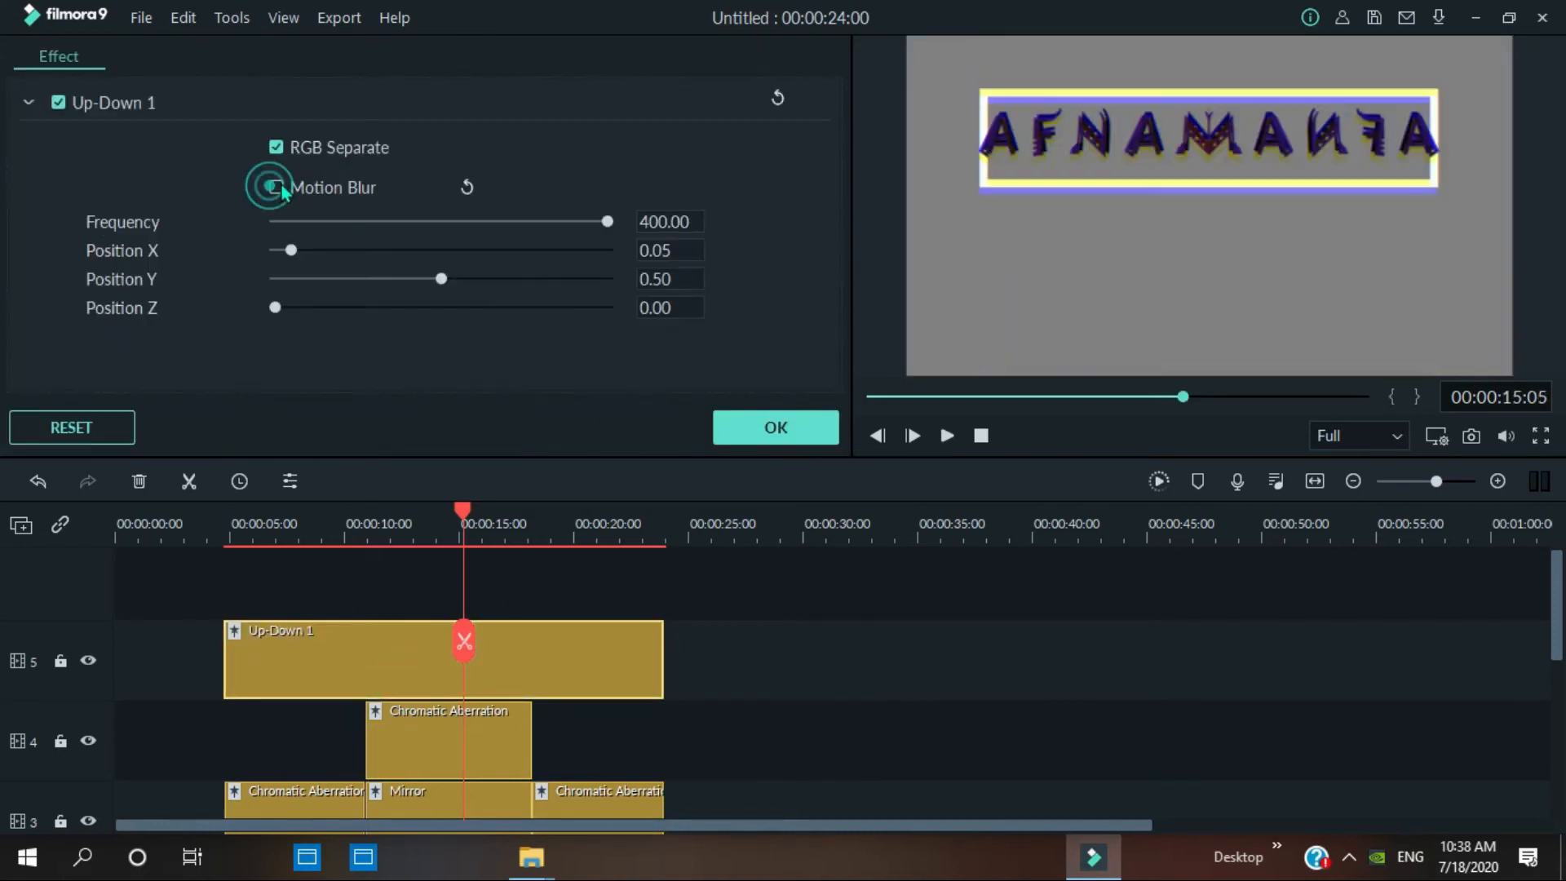
left_click_drag(614, 223, 563, 227)
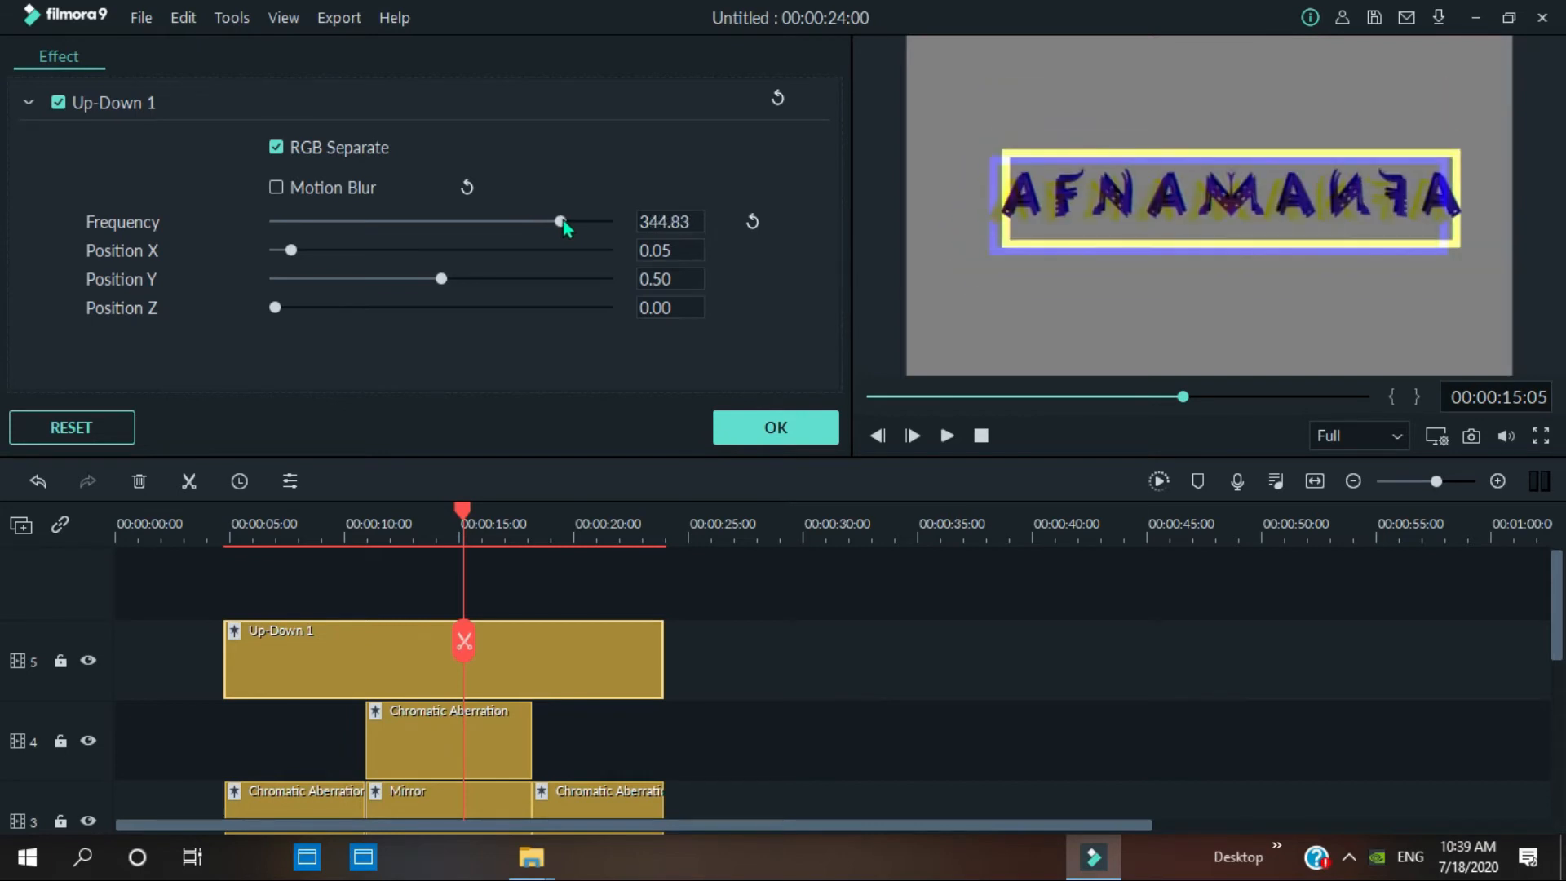
left_click(788, 425)
mouse_move(1557, 615)
left_mouse_down()
mouse_move(1563, 663)
mouse_move(1565, 625)
left_mouse_up()
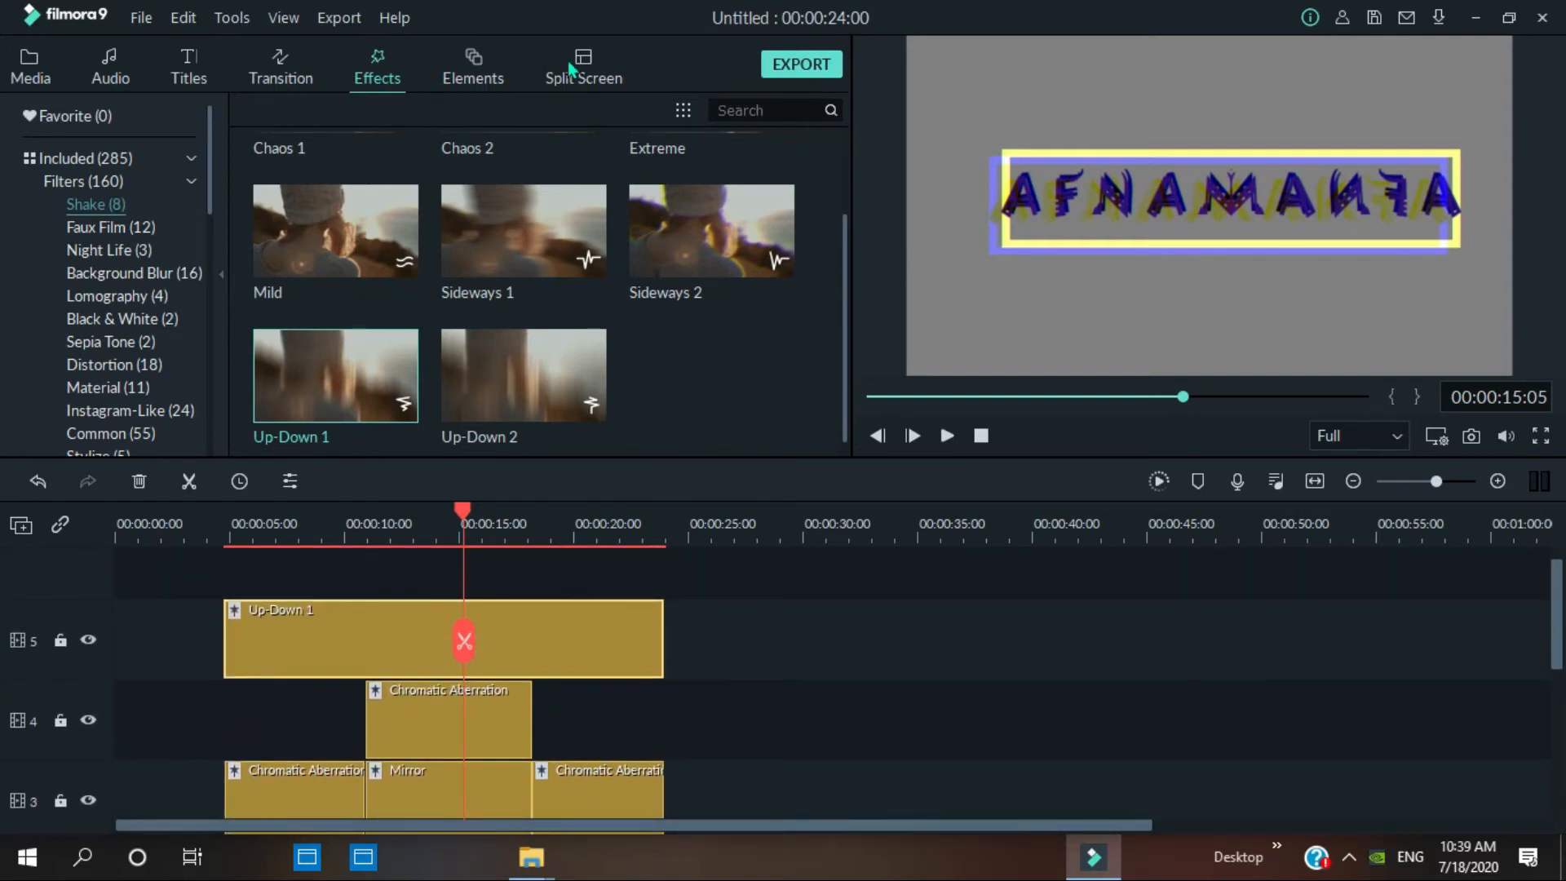
- Add the Bright Lights filter above Up-Down 1, once over the first two Black clips and once over the last Black clip
left_click(147, 250)
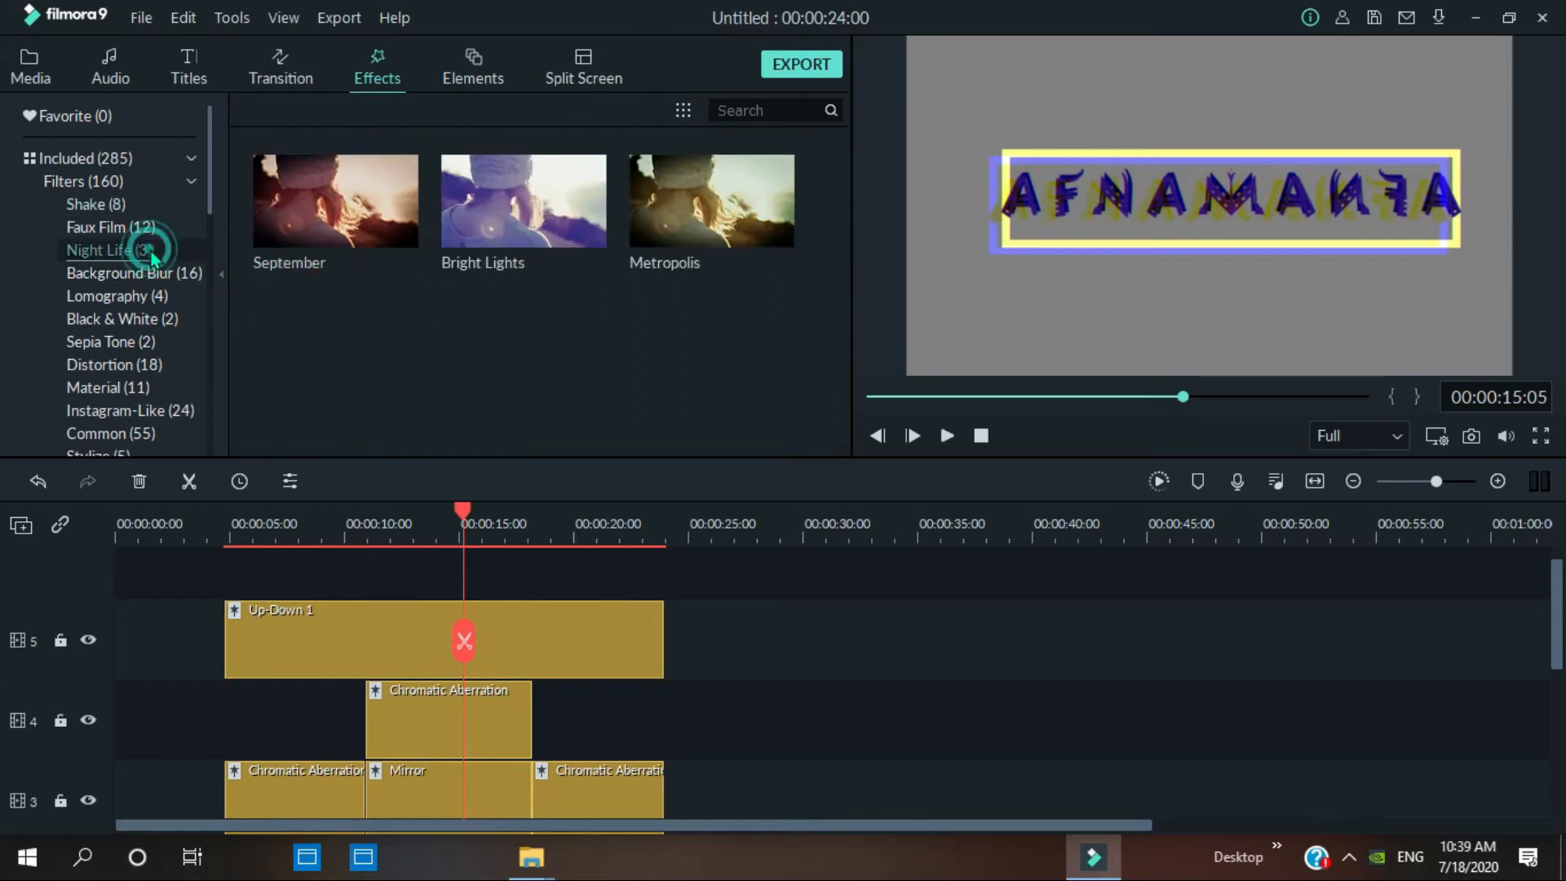
left_click_drag(476, 223, 273, 550)
left_click_drag(343, 657, 362, 664)
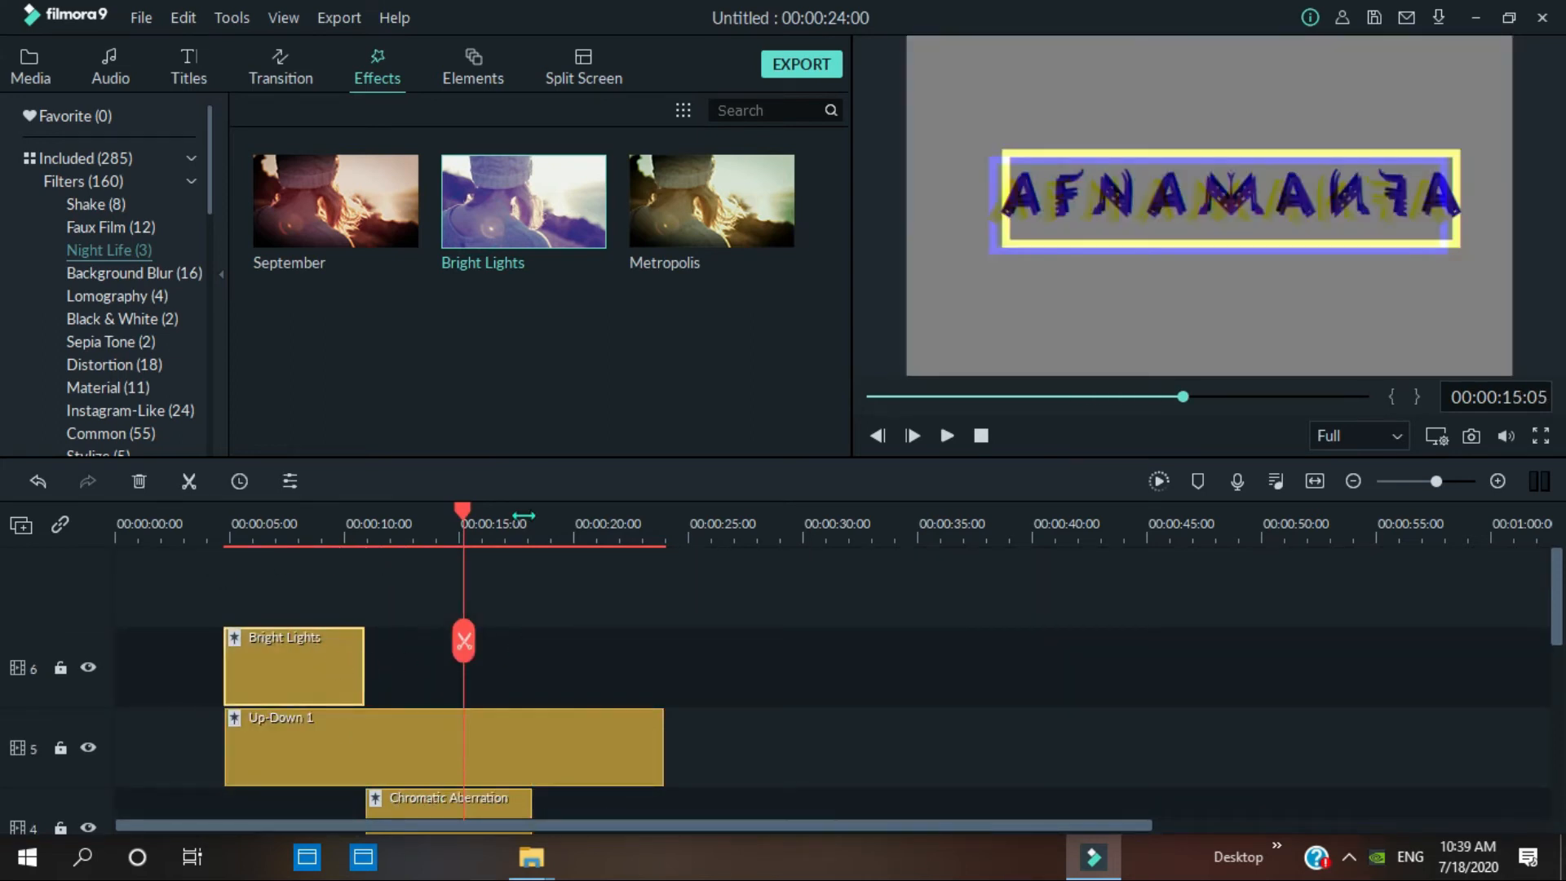
left_click_drag(482, 194, 526, 645)
left_click_drag(647, 652, 663, 652)
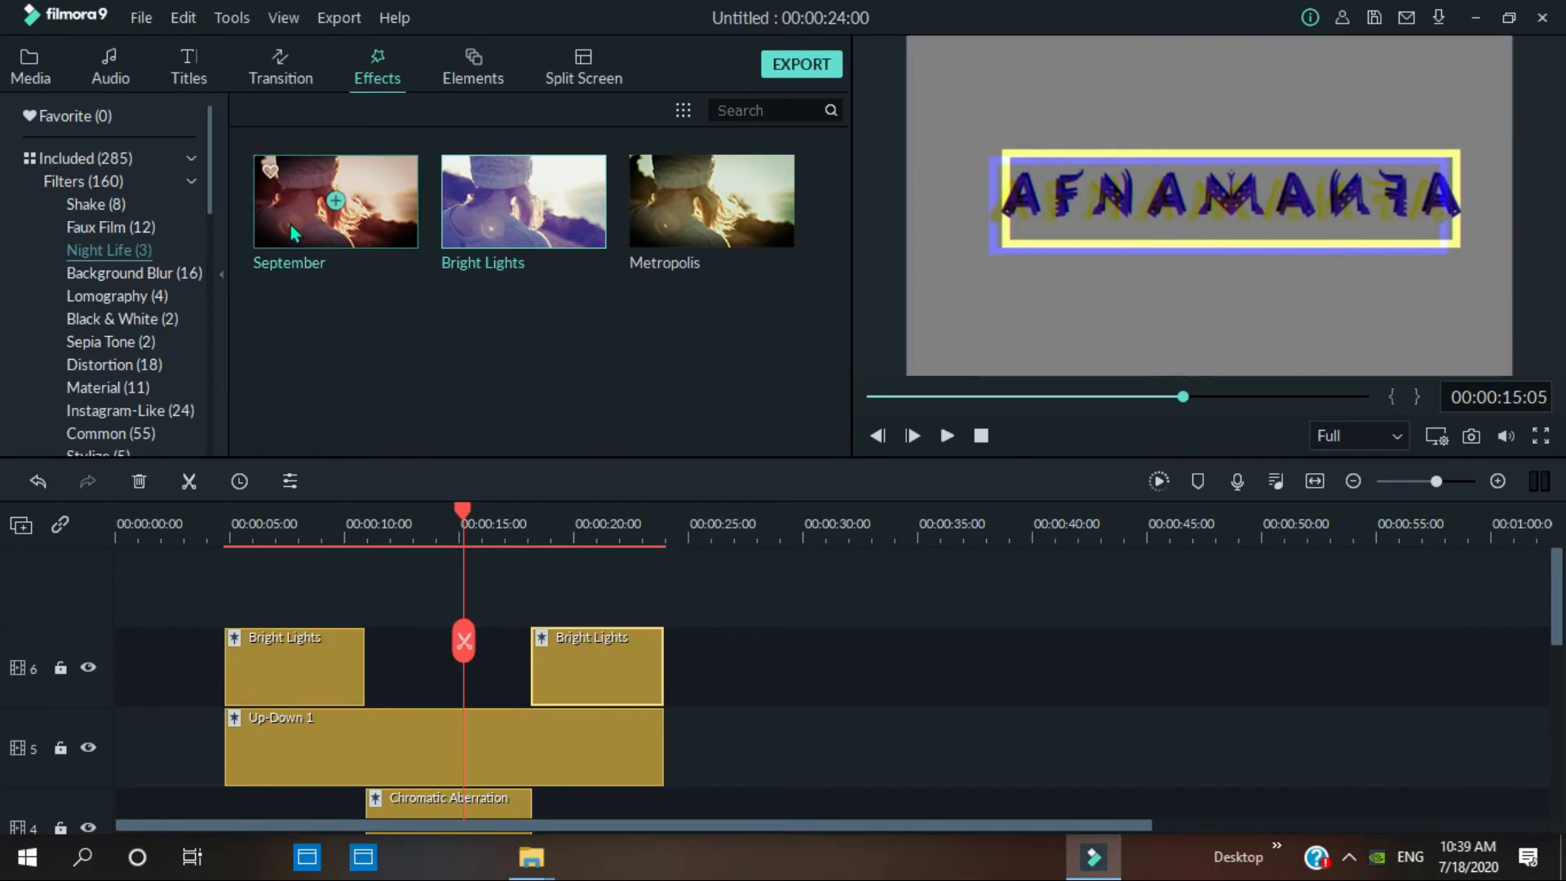
- Add a Dissolve transition at the end of the first My preset5 title segment
left_click_drag(1549, 601, 1560, 652)
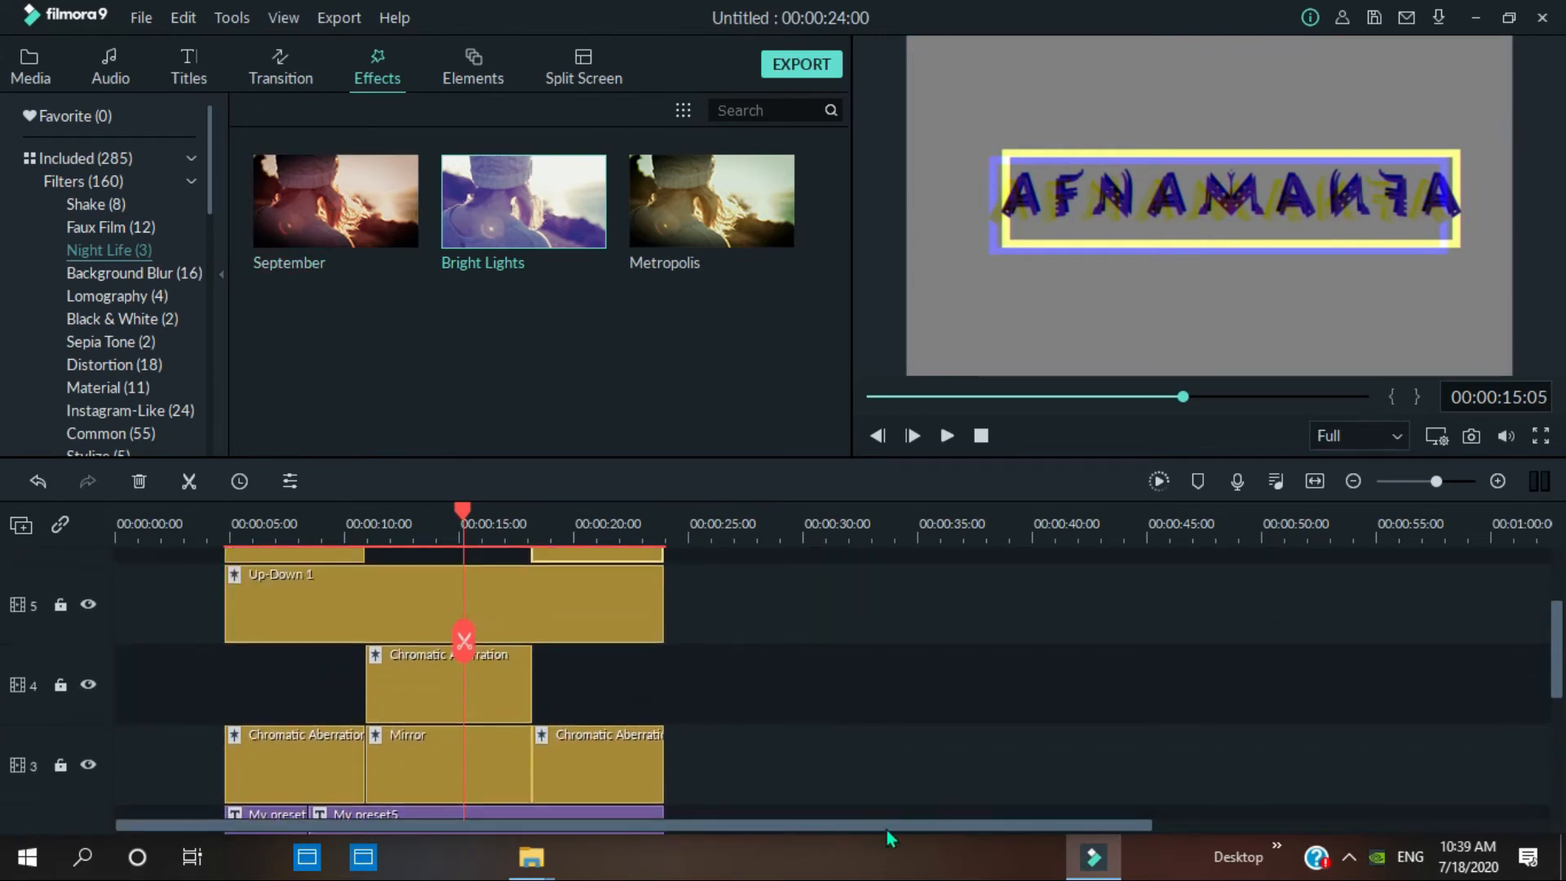
left_click_drag(855, 811, 766, 815)
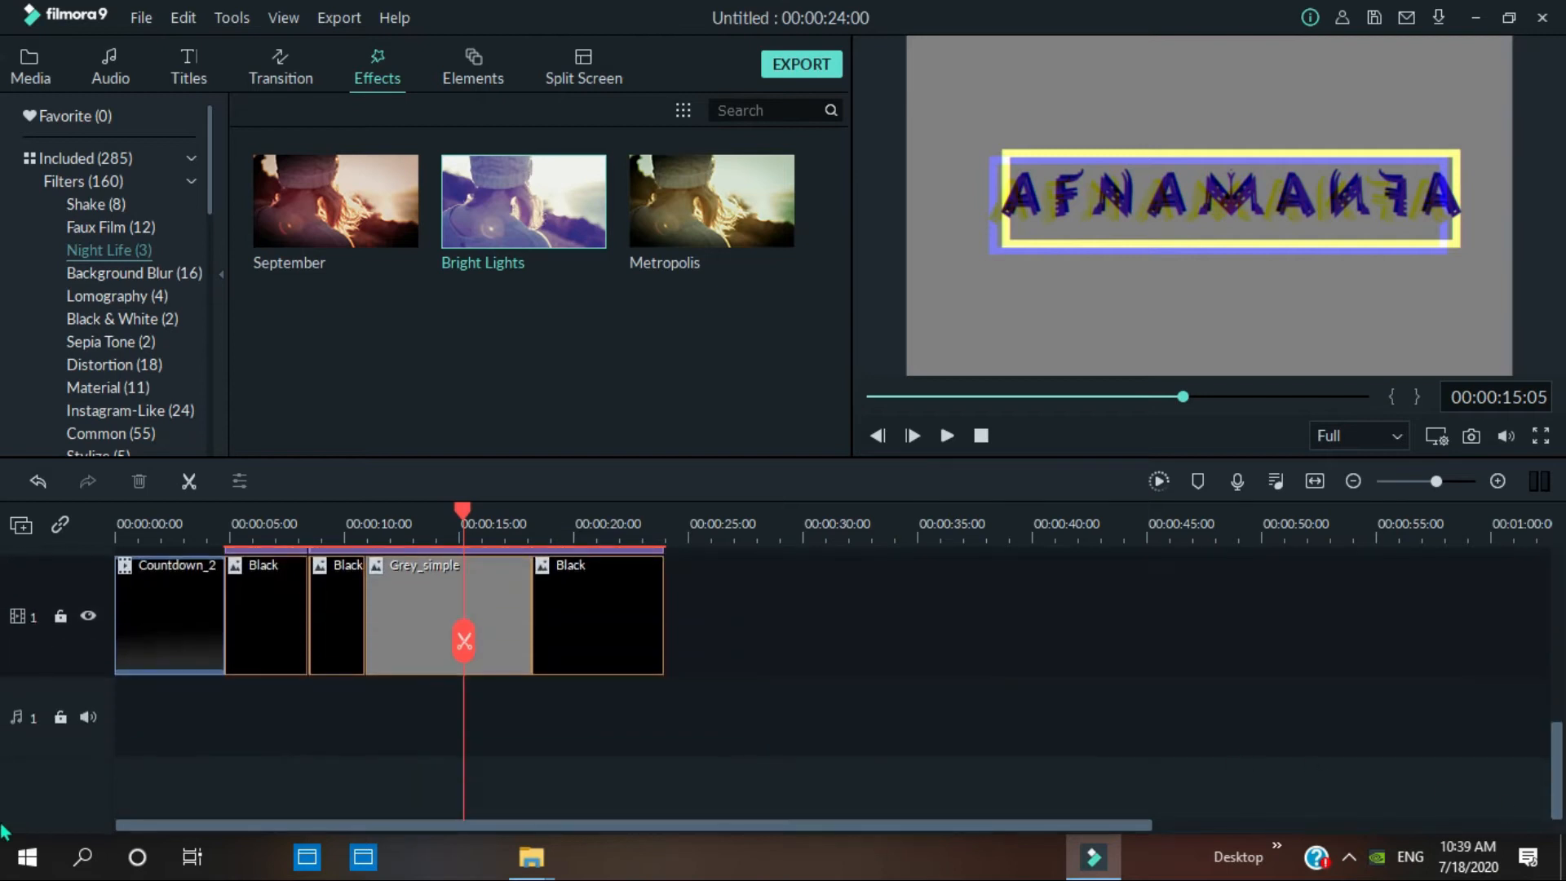
mouse_move(1558, 791)
left_mouse_down()
mouse_move(1558, 669)
mouse_move(1557, 778)
left_mouse_up()
left_click(287, 90)
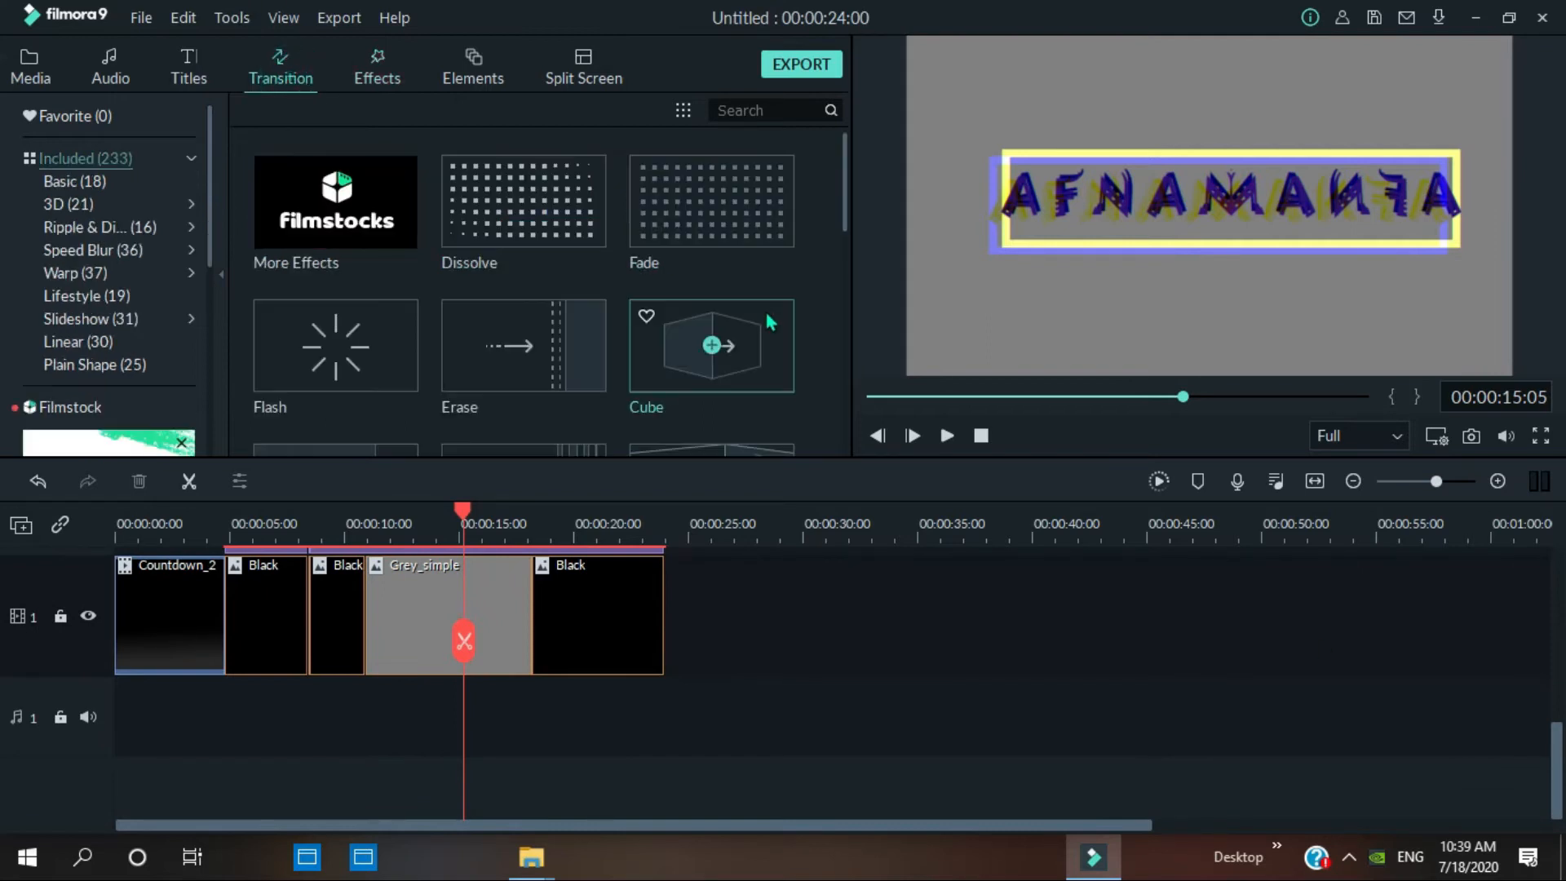
scroll(2, 759, "up", 4)
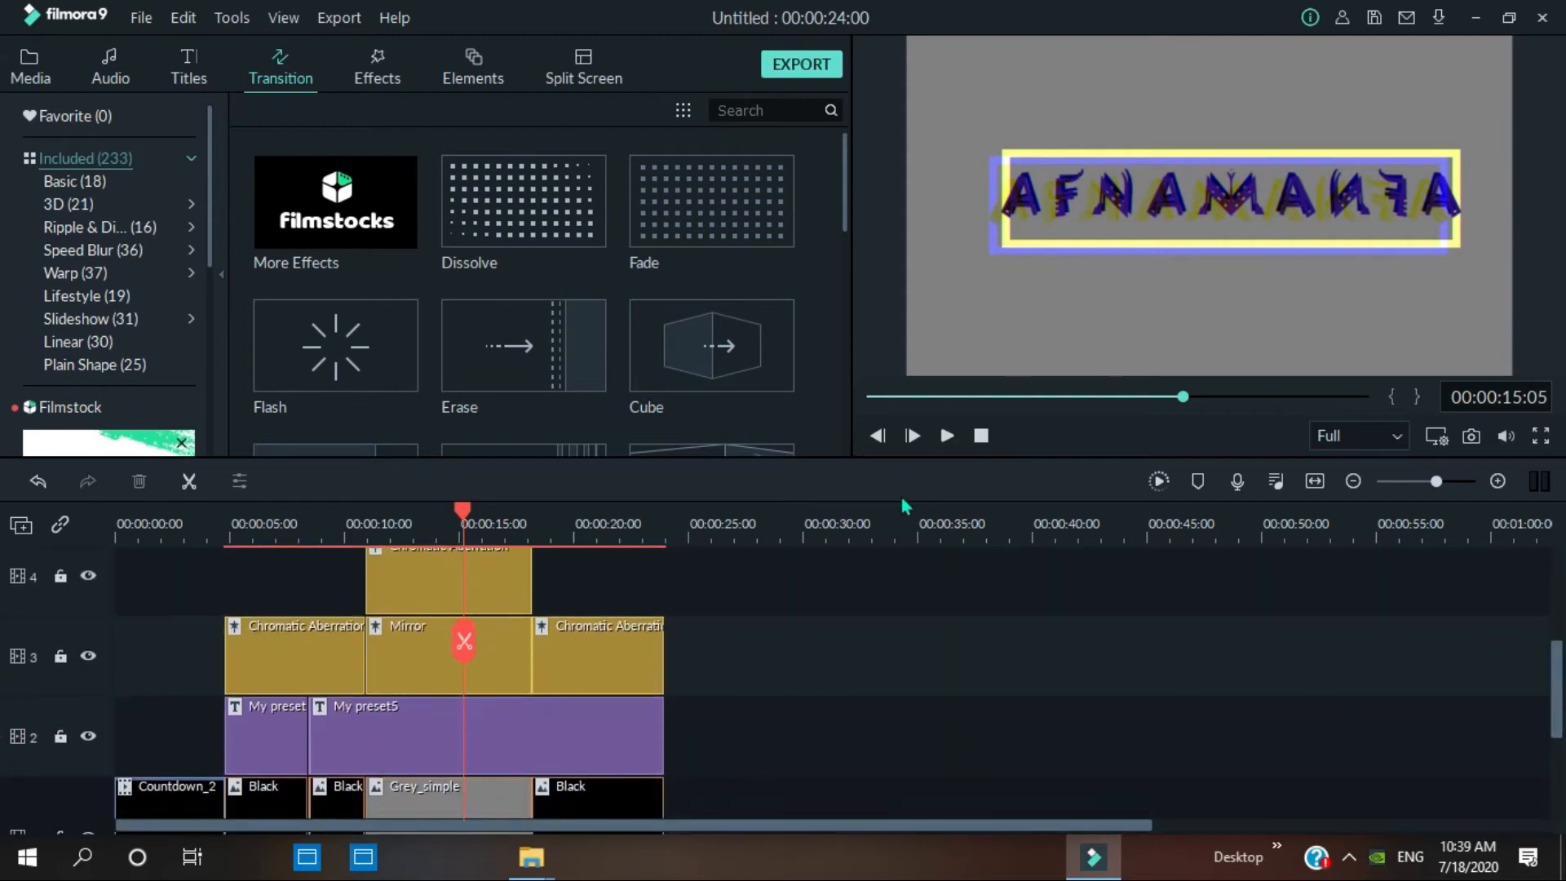
left_click_drag(537, 242, 341, 636)
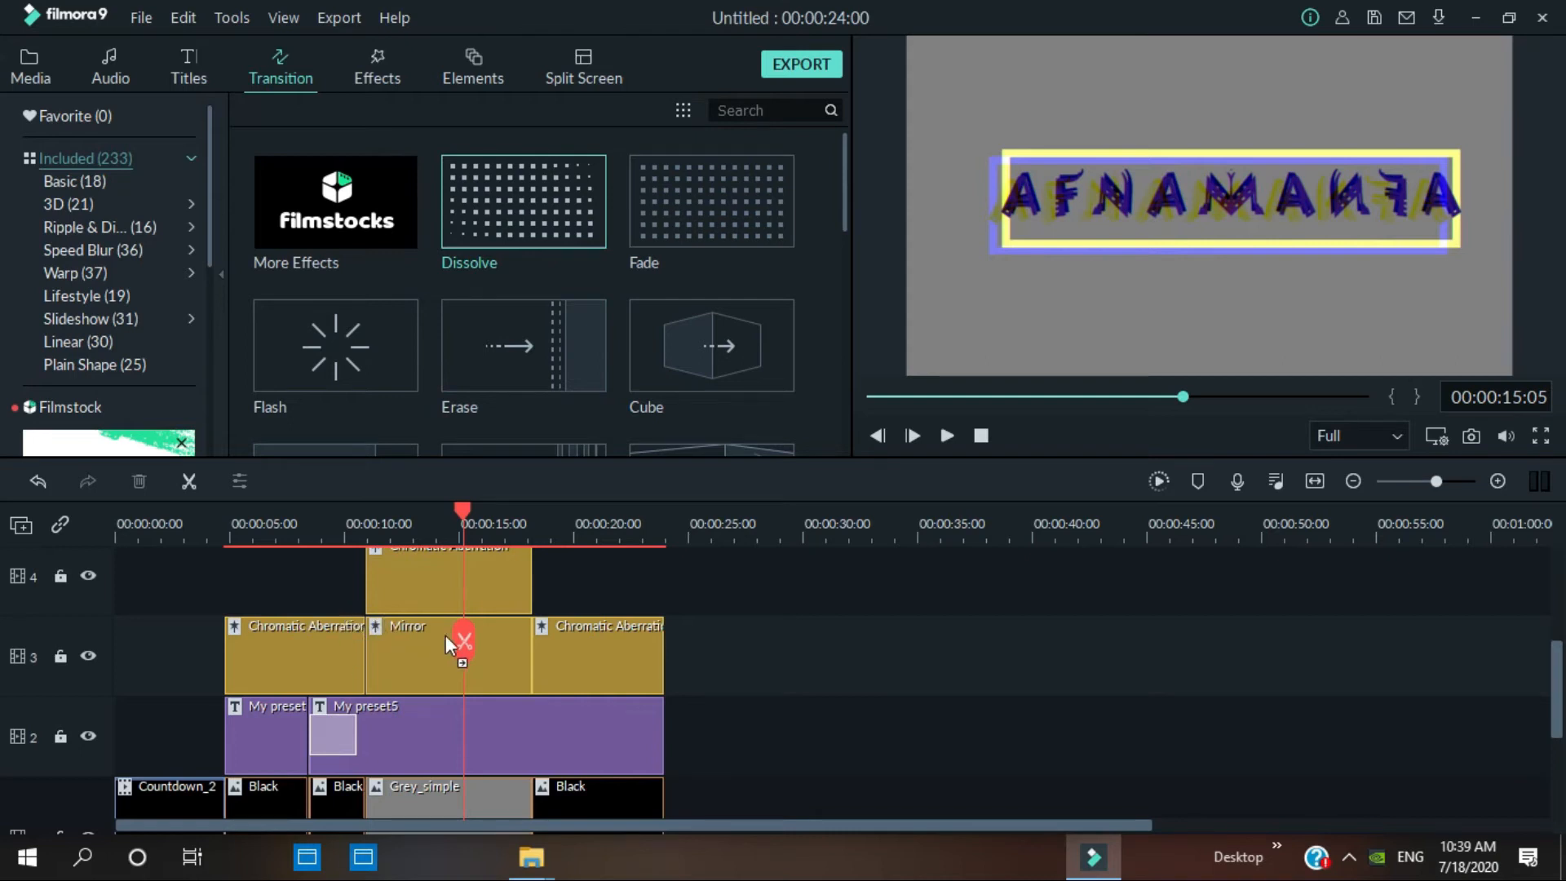
left_click_drag(445, 634, 445, 635)
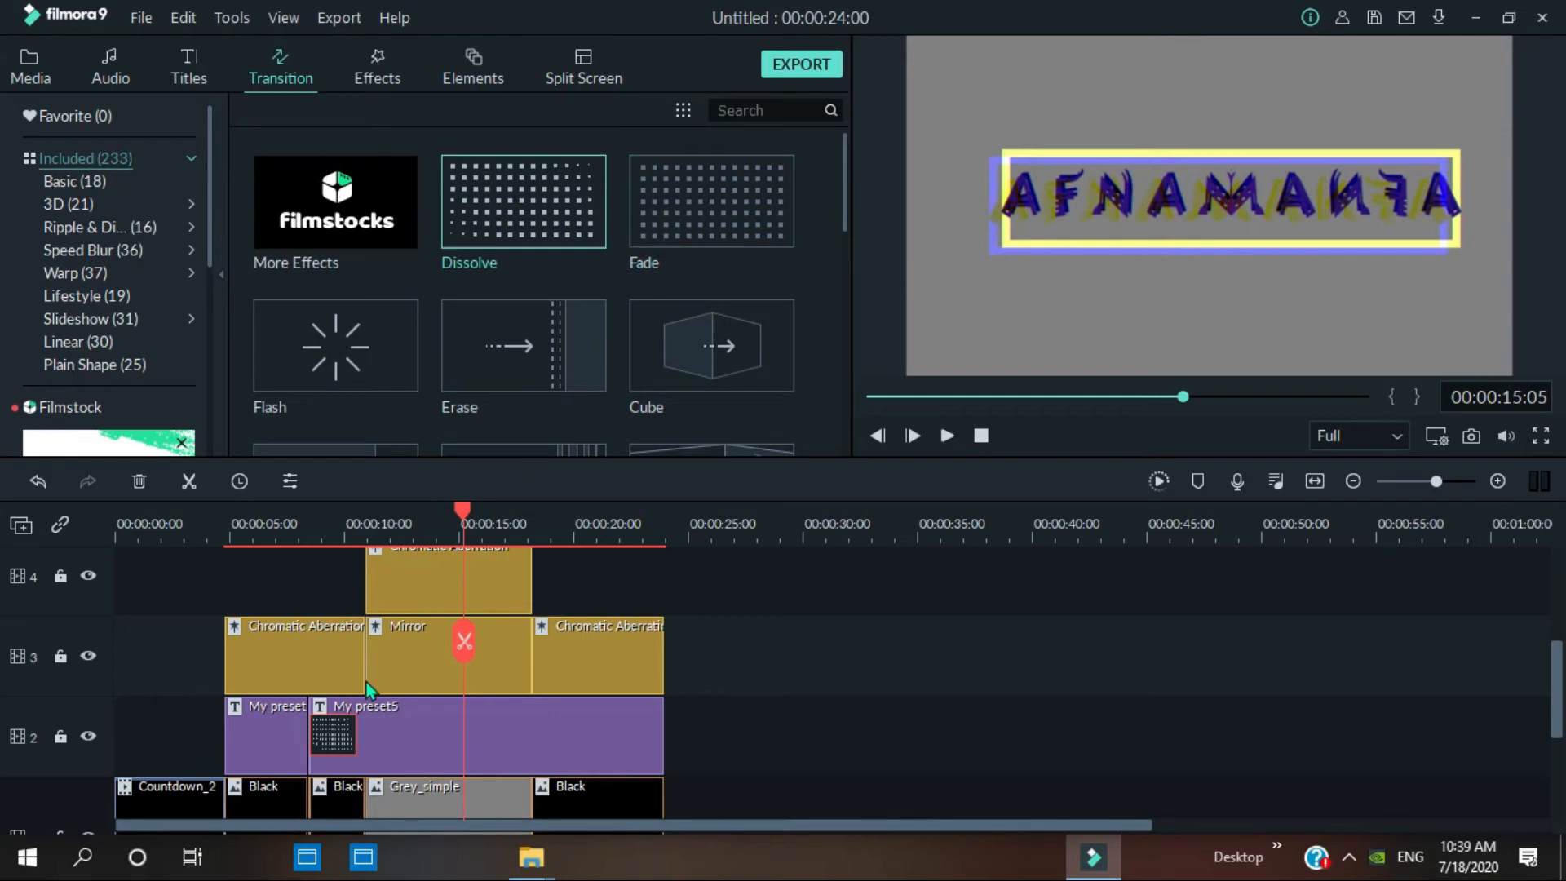
left_click_drag(338, 722, 282, 718)
- Split the title at 00:00:18:05 and place a Fade transition at the end of the middle title segment
left_click_drag(671, 220, 531, 724)
left_click(533, 728)
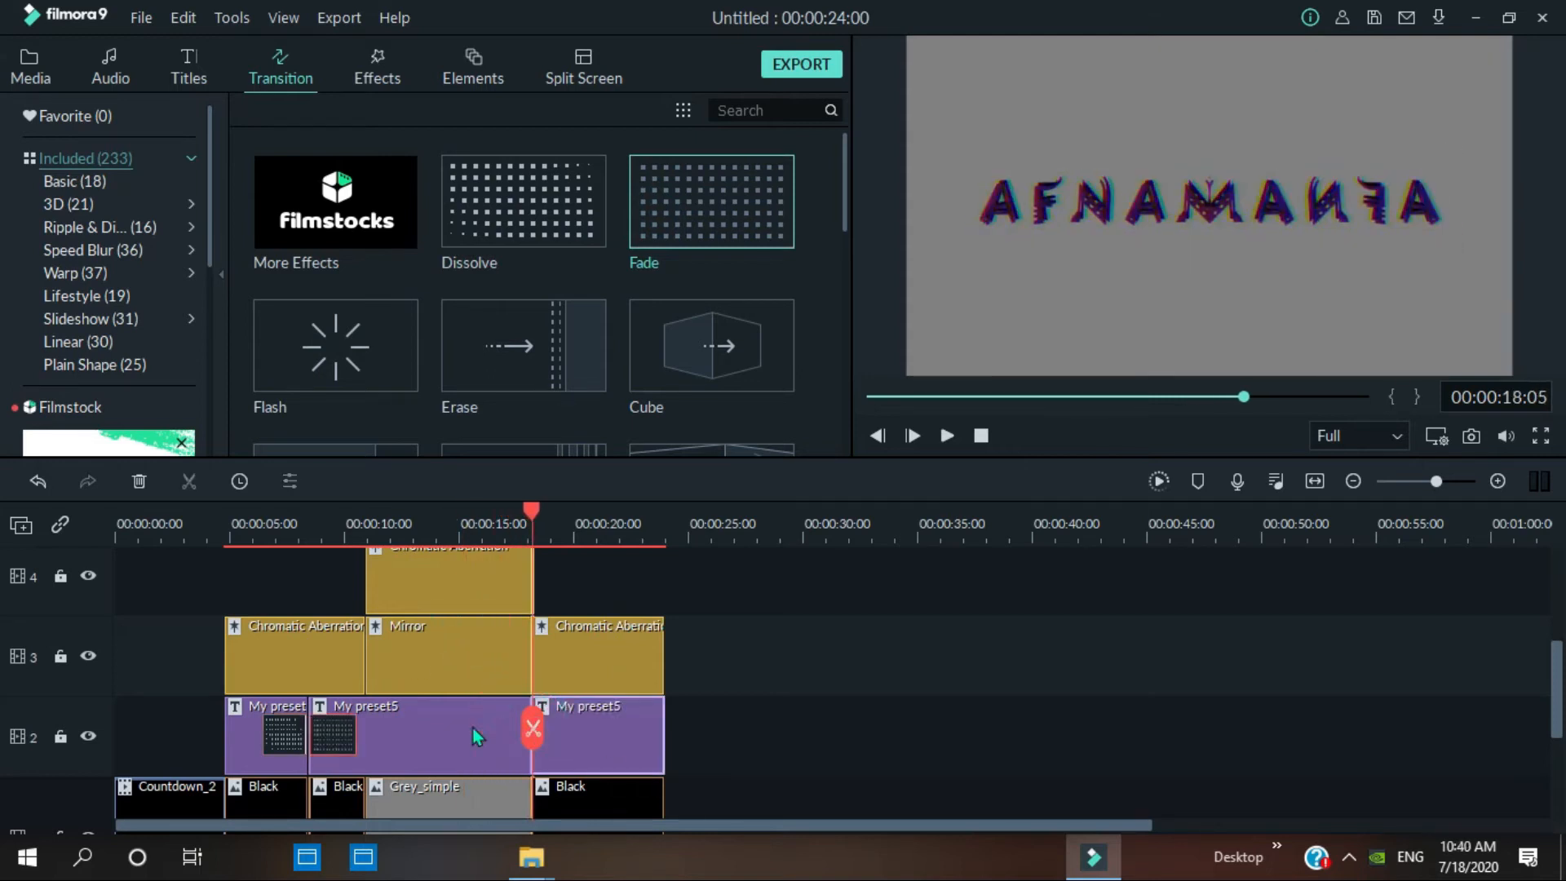
left_click_drag(356, 736, 399, 738)
- Shorten the Dissolve on the first title segment and the Fade on the middle title segment
left_click(269, 735)
left_click_drag(264, 725, 284, 725)
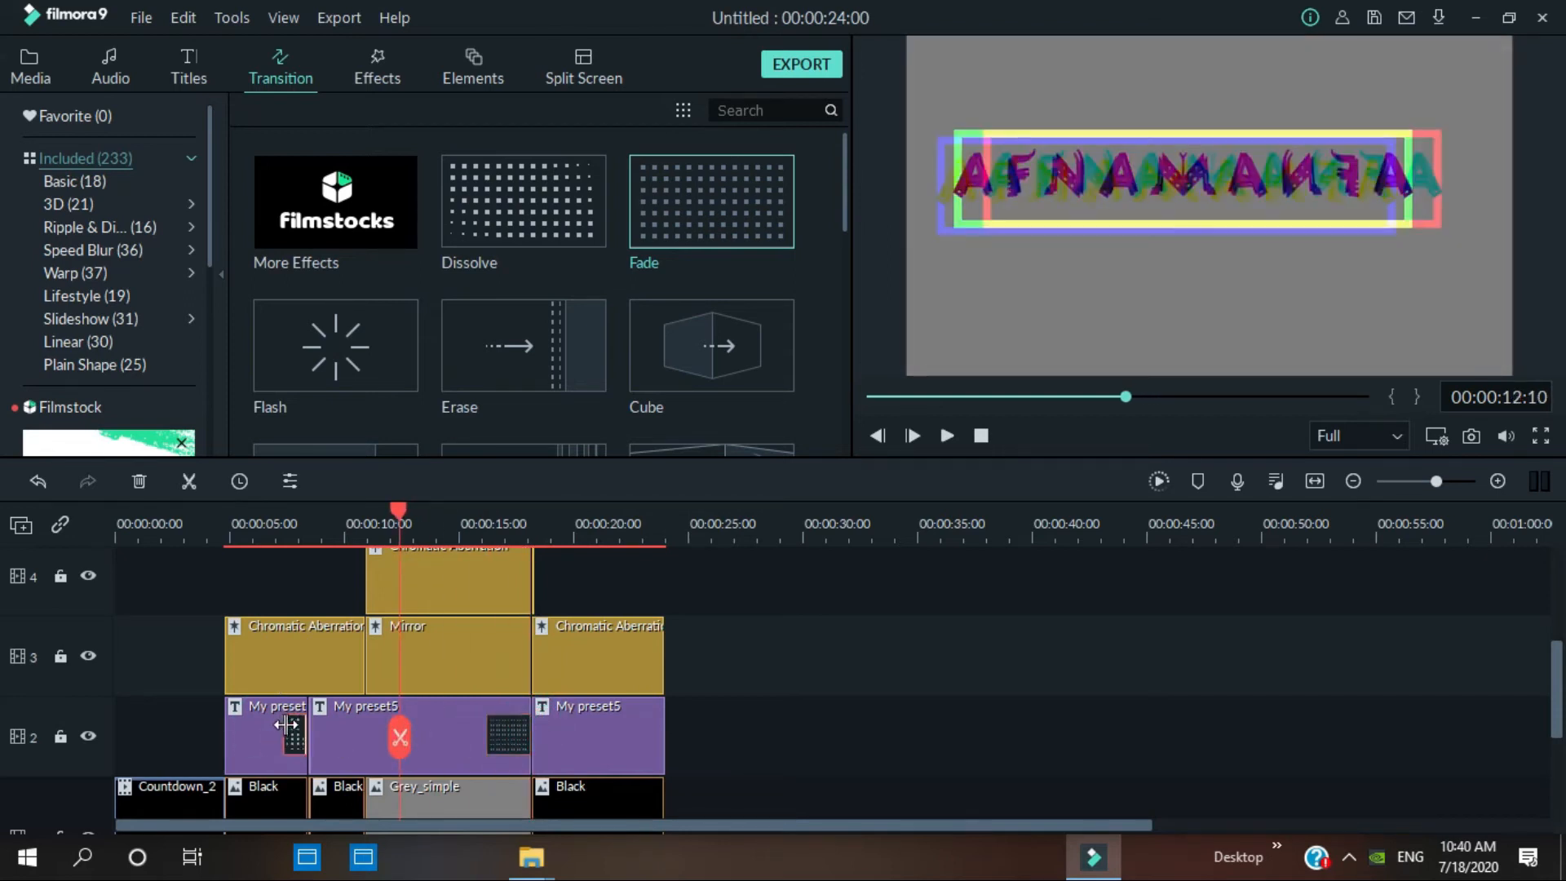
left_click(497, 730)
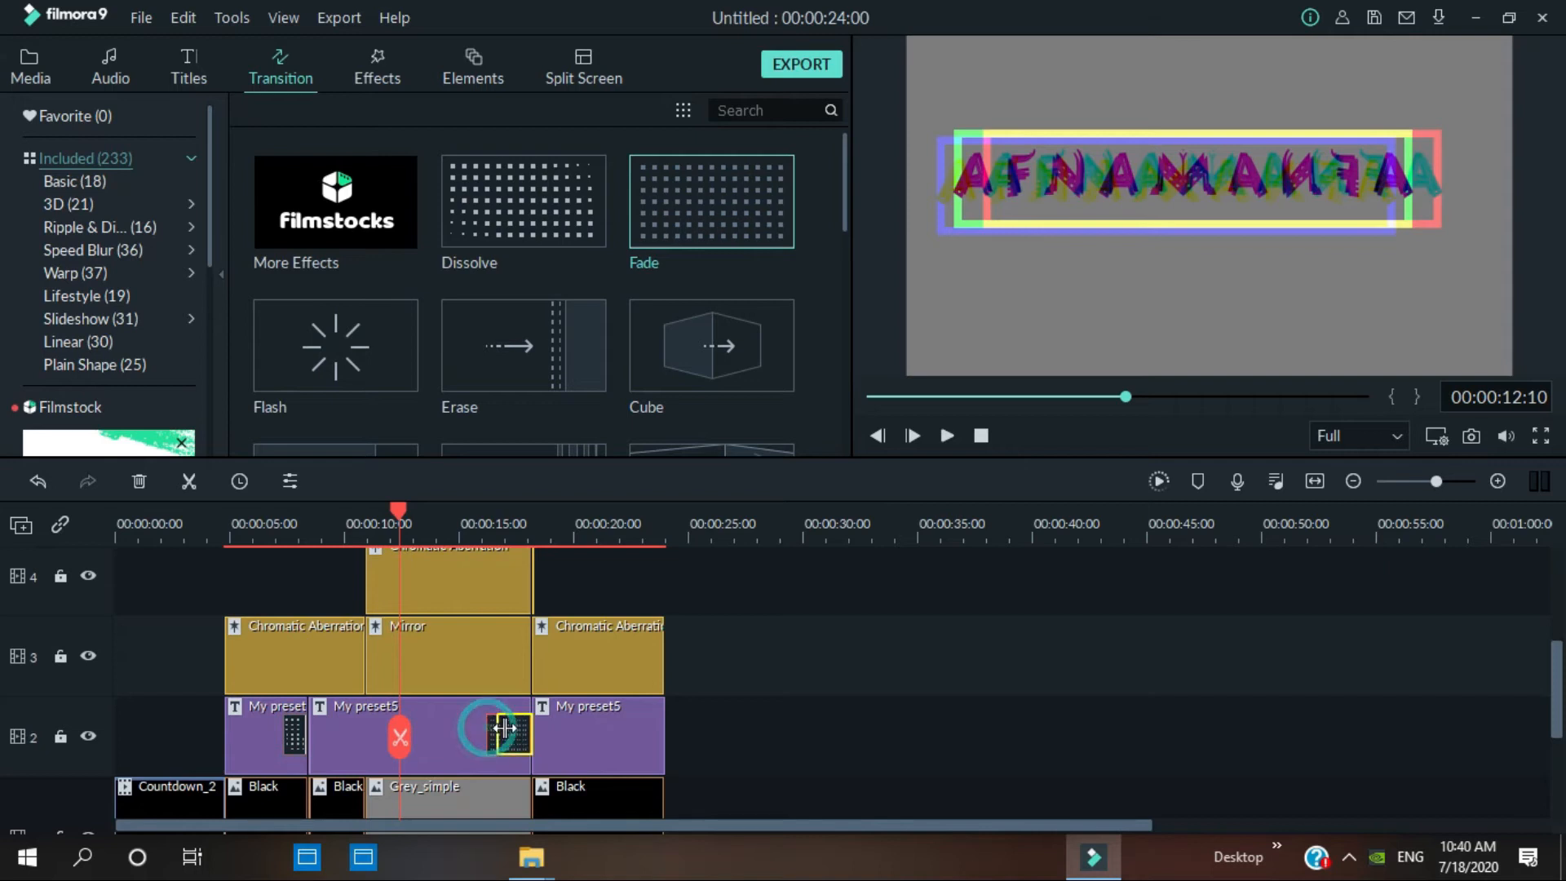
left_click_drag(510, 728, 509, 729)
- Add a Dissolve transition at the end of the last My preset5 title segment
left_click(623, 737)
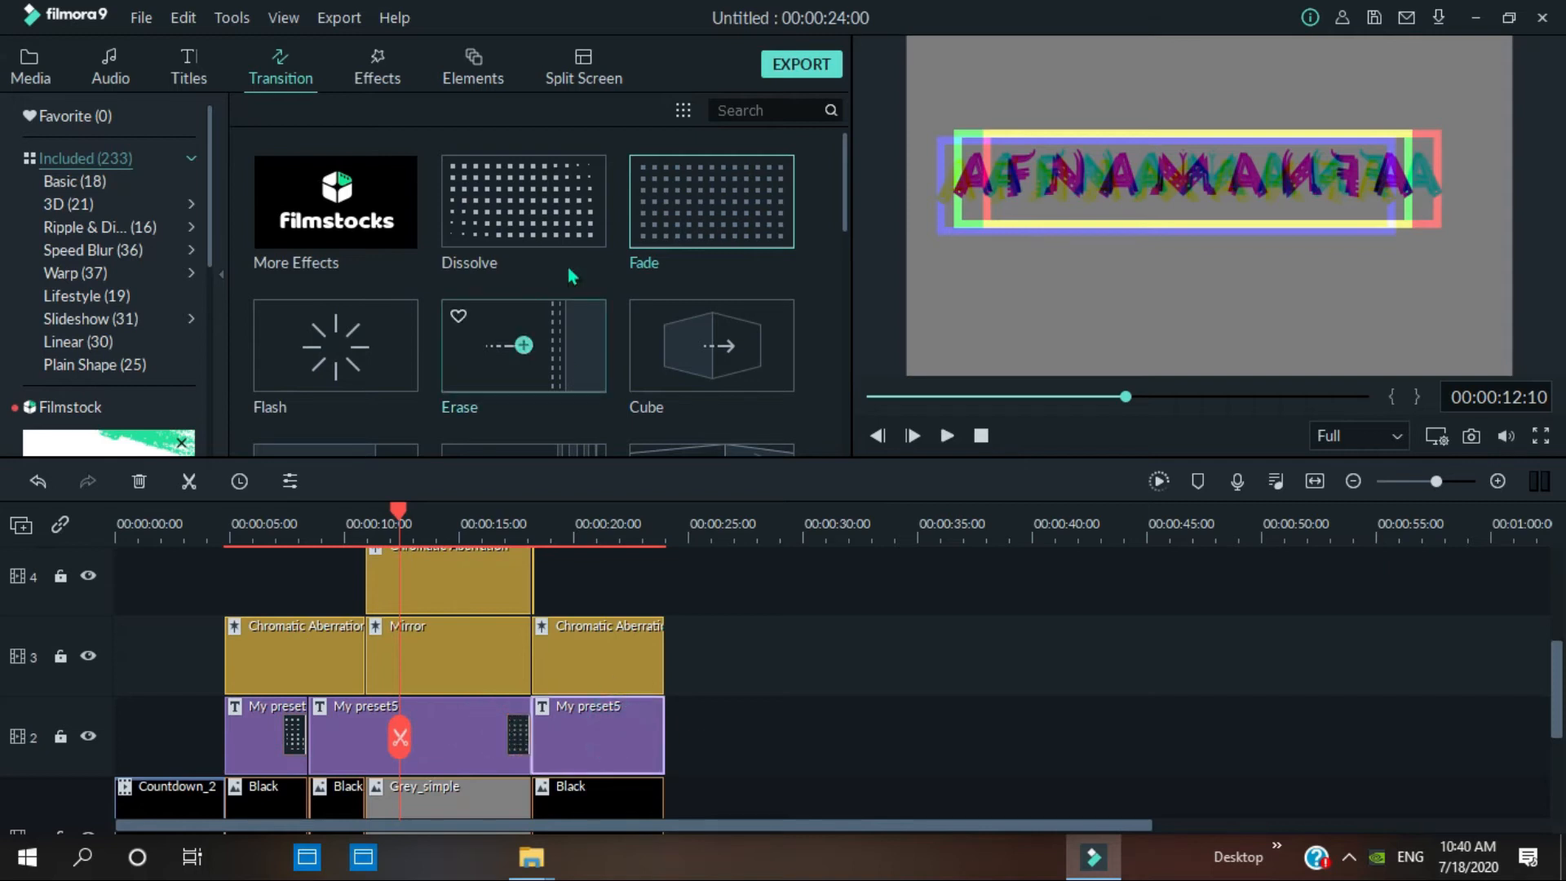
left_click_drag(523, 220, 647, 728)
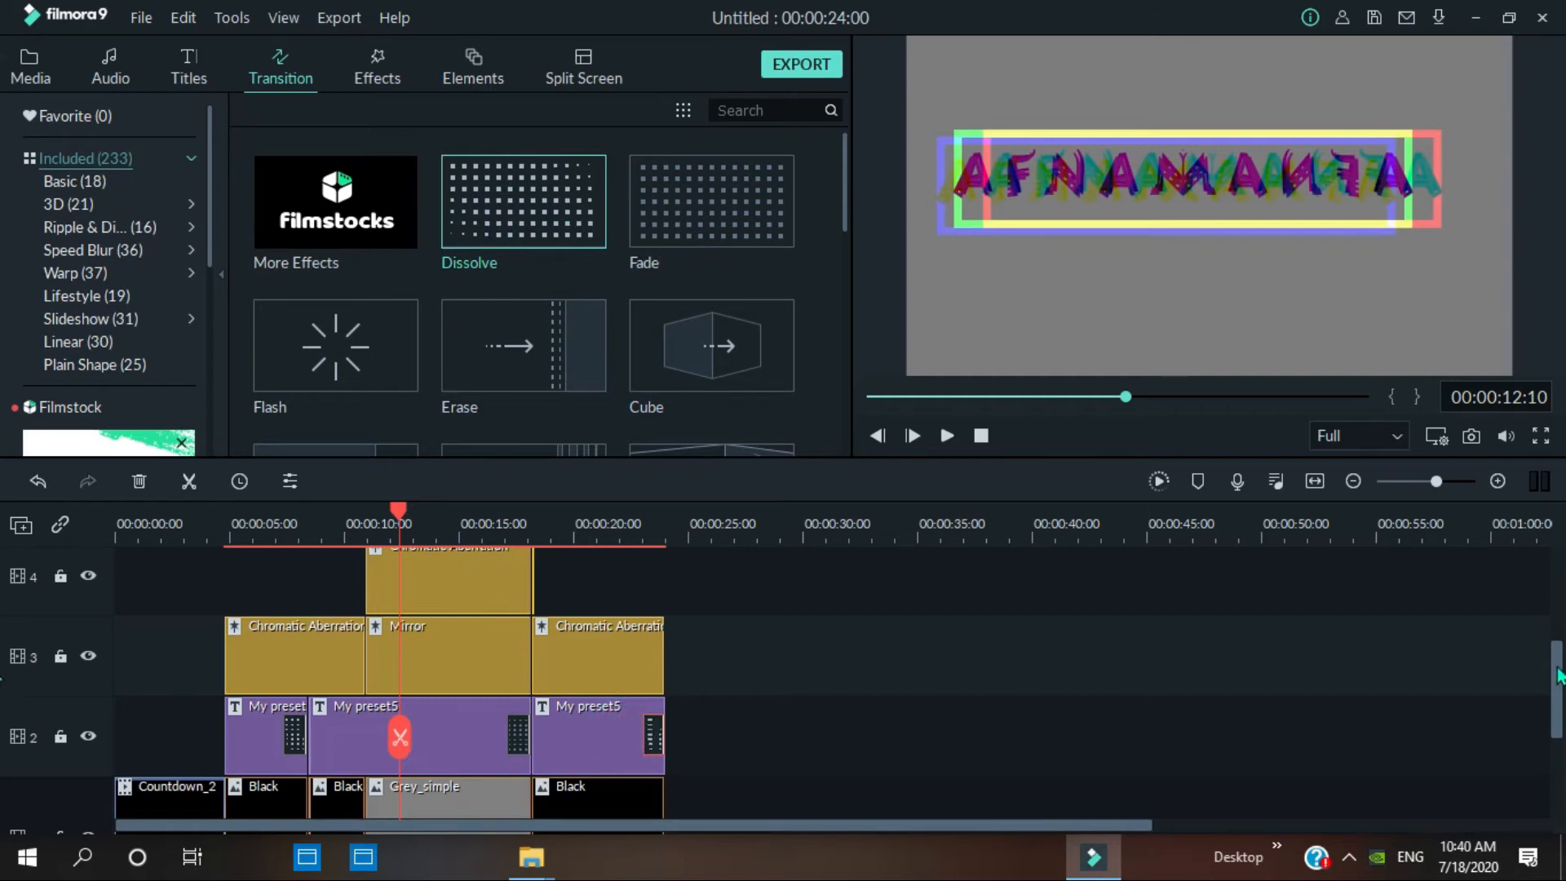
left_click_drag(1556, 667, 1556, 724)
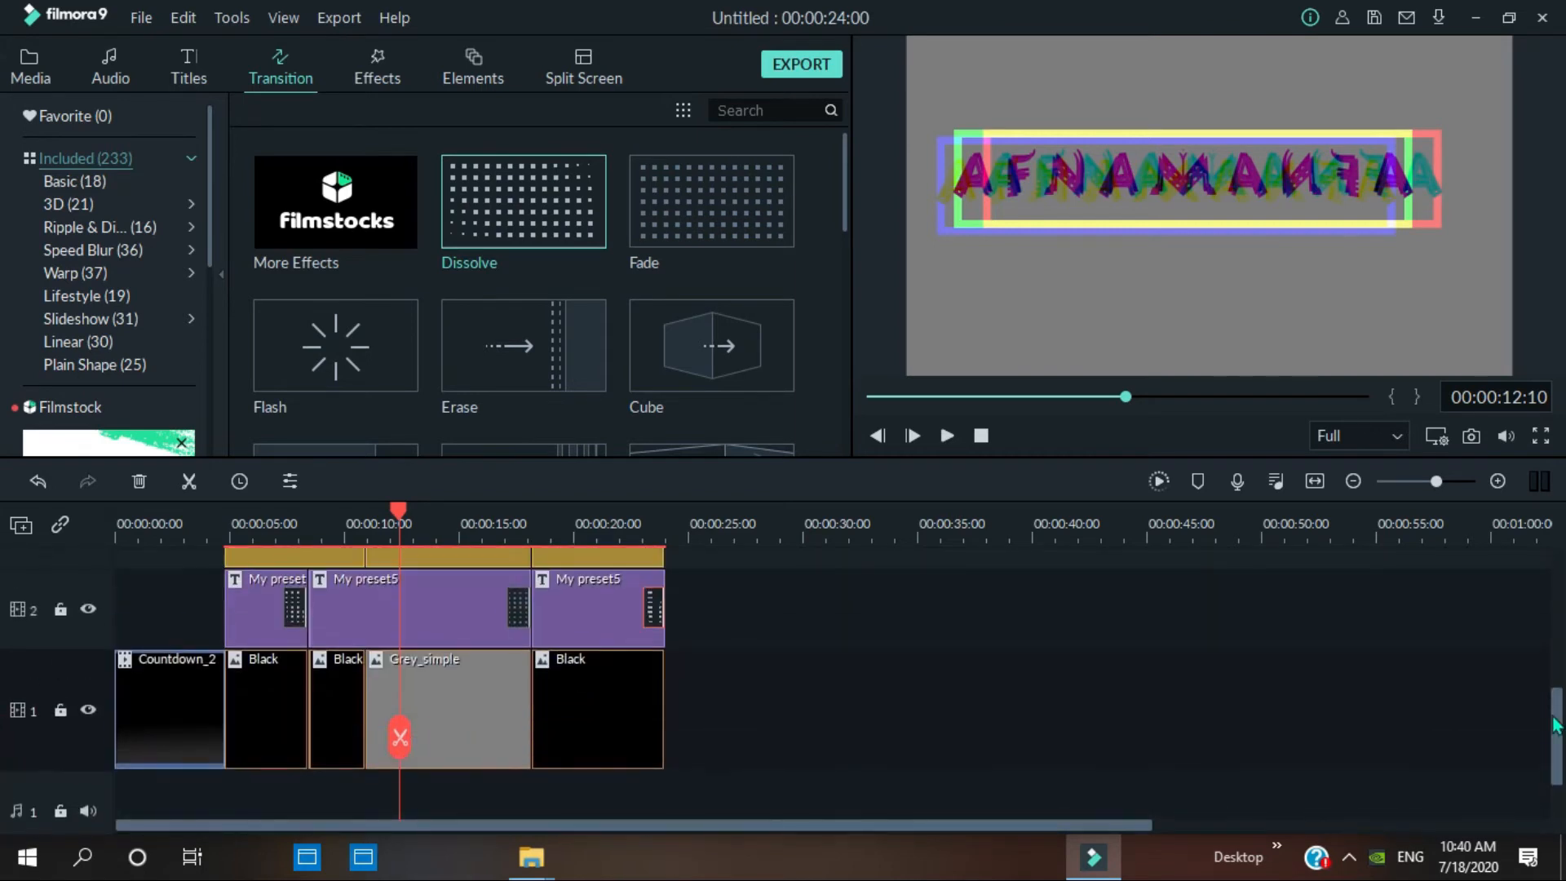
left_click_drag(845, 204, 879, 187)
- Place Alan Walker - Faded (Lyrics) at the start of audio track 1 and cut off everything after 00:00:24:16
left_click(127, 61)
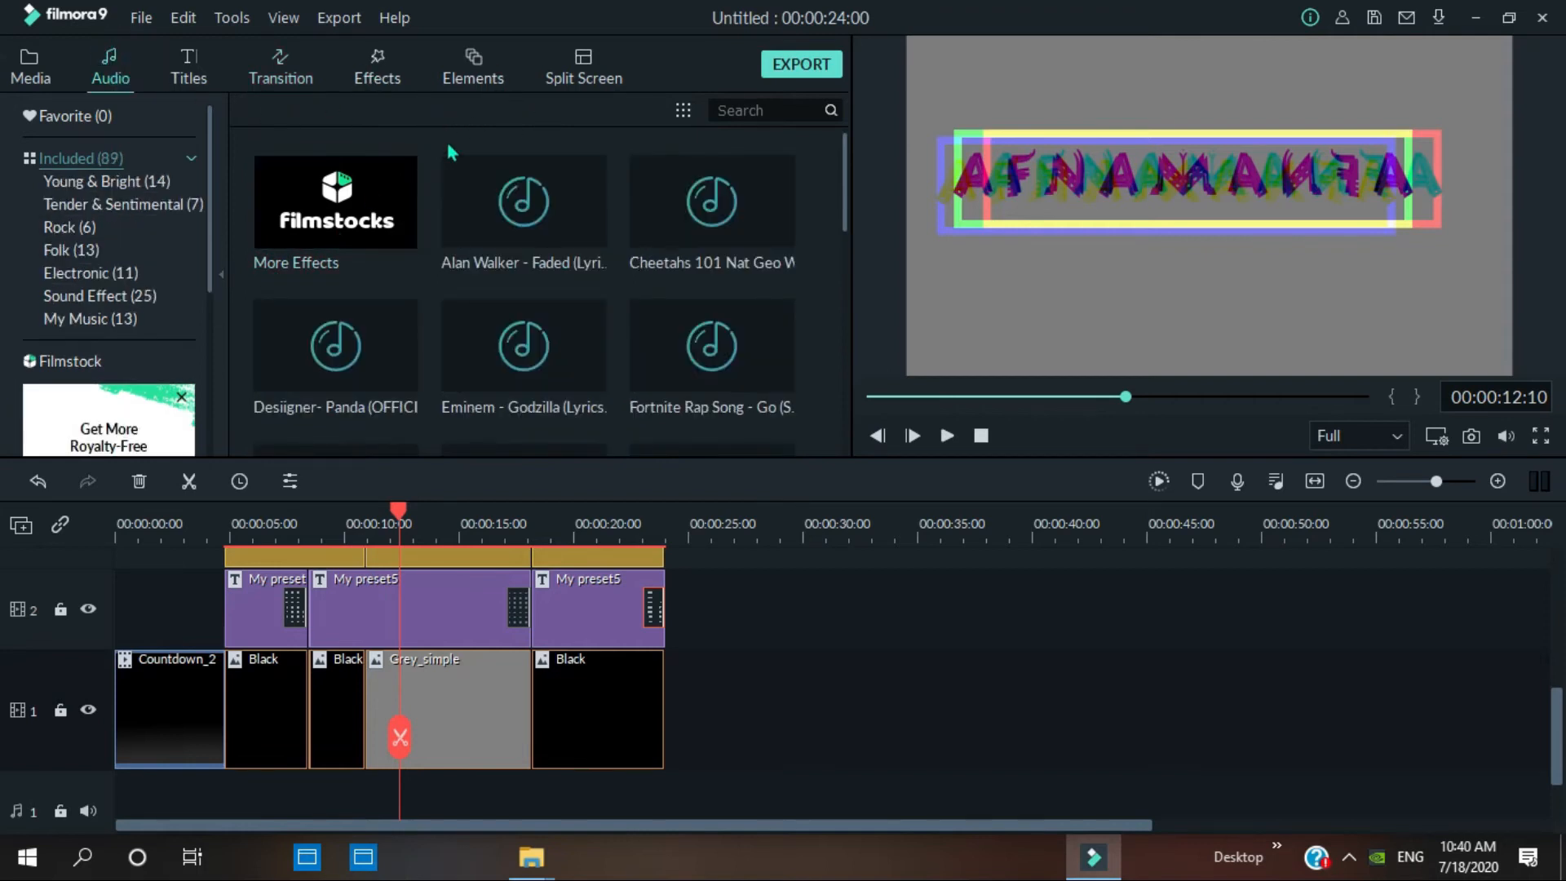
left_click_drag(522, 201, 46, 707)
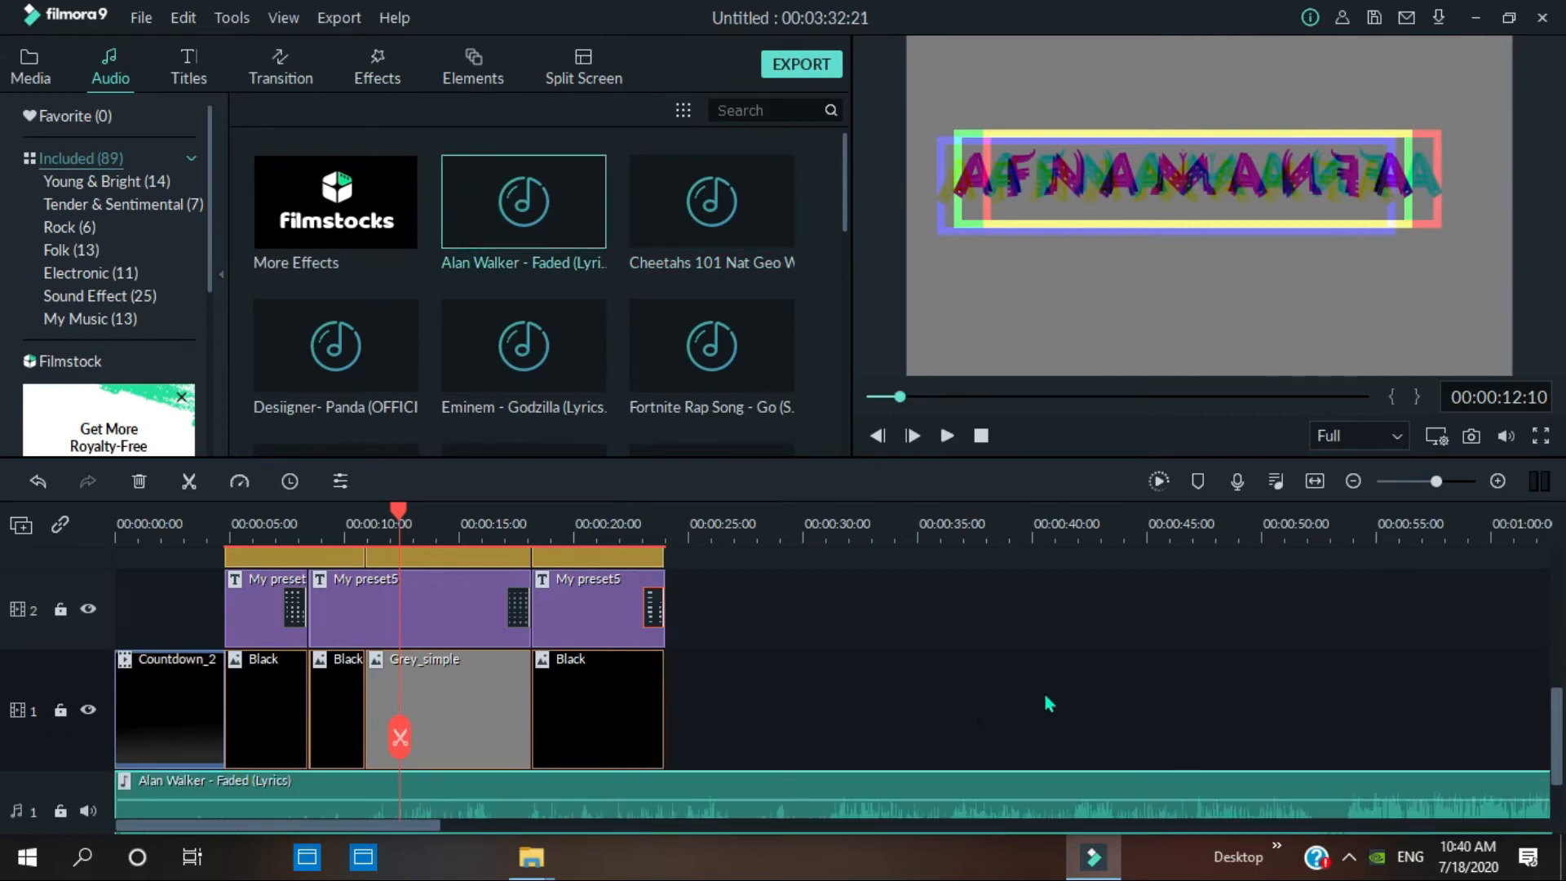
left_click_drag(1559, 706, 1559, 730)
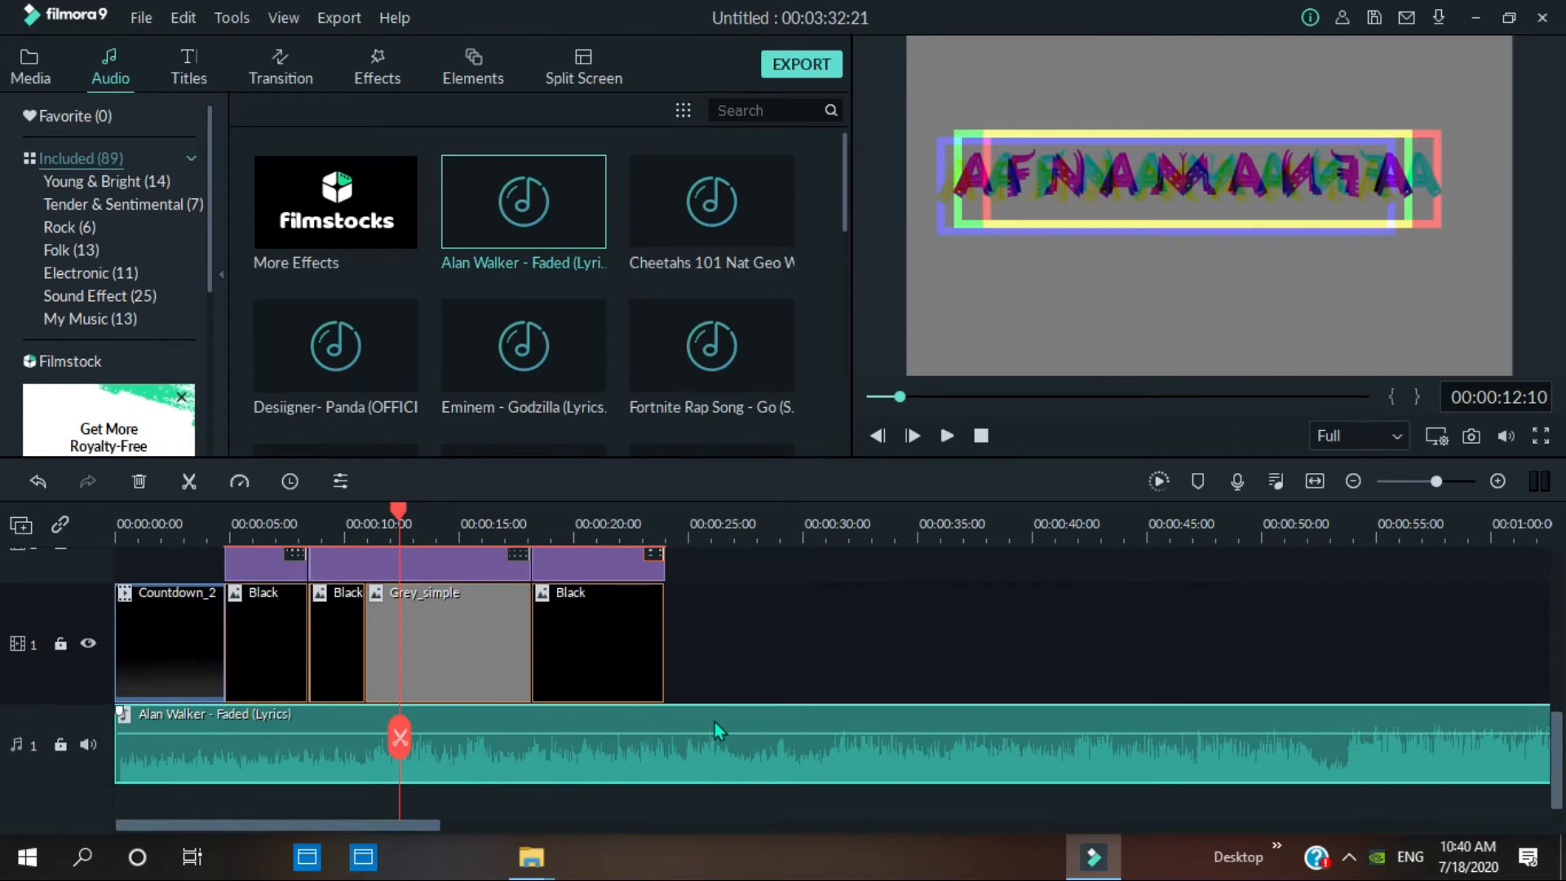
left_click_drag(331, 732, 678, 764)
left_click(680, 765)
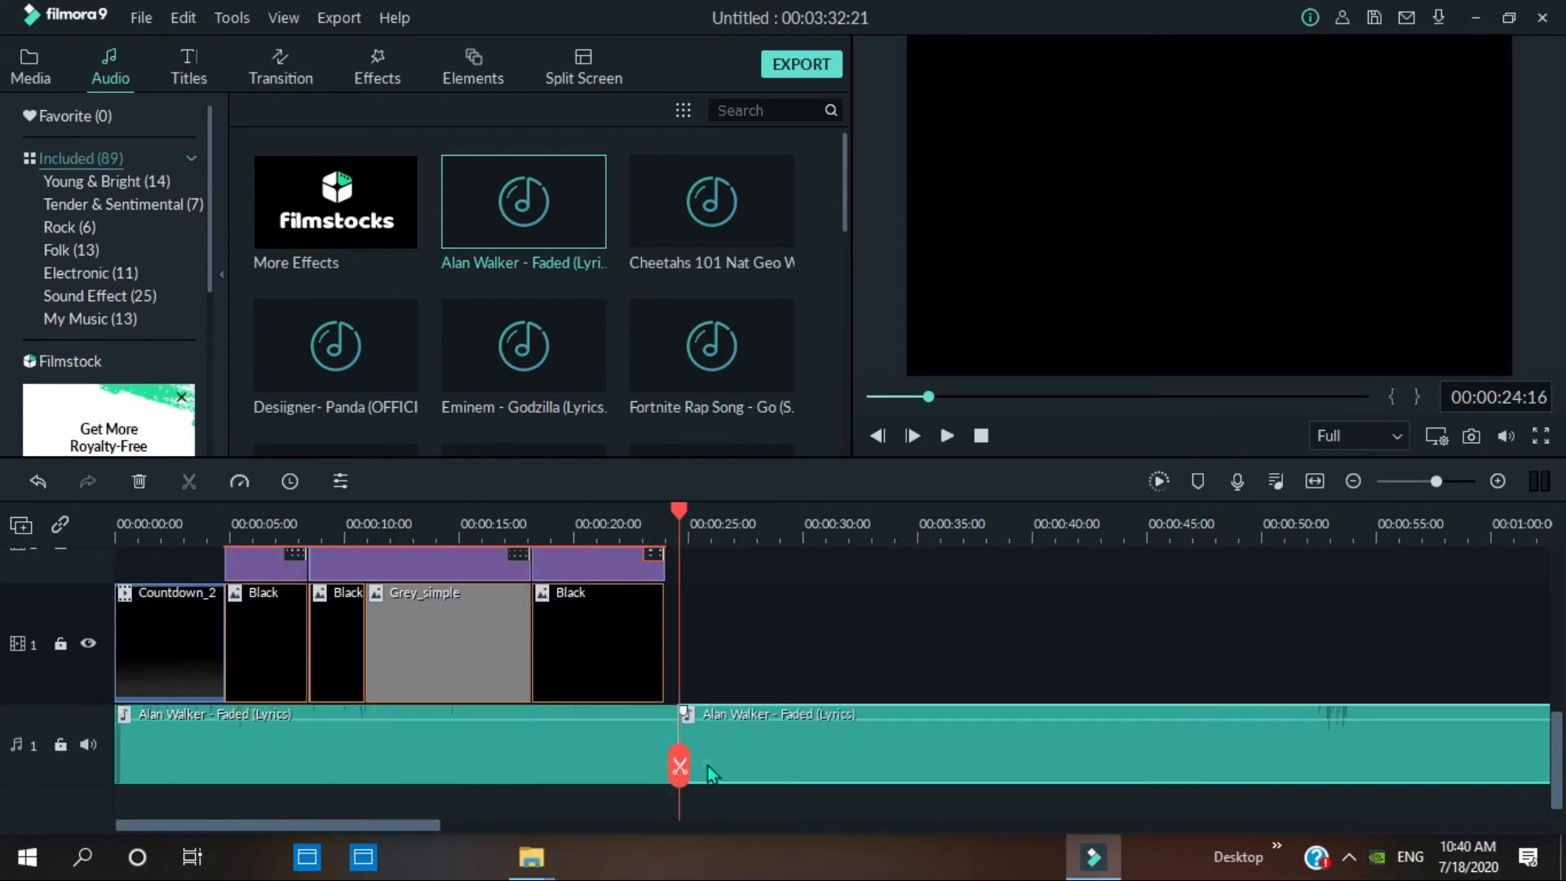
left_click(139, 481)
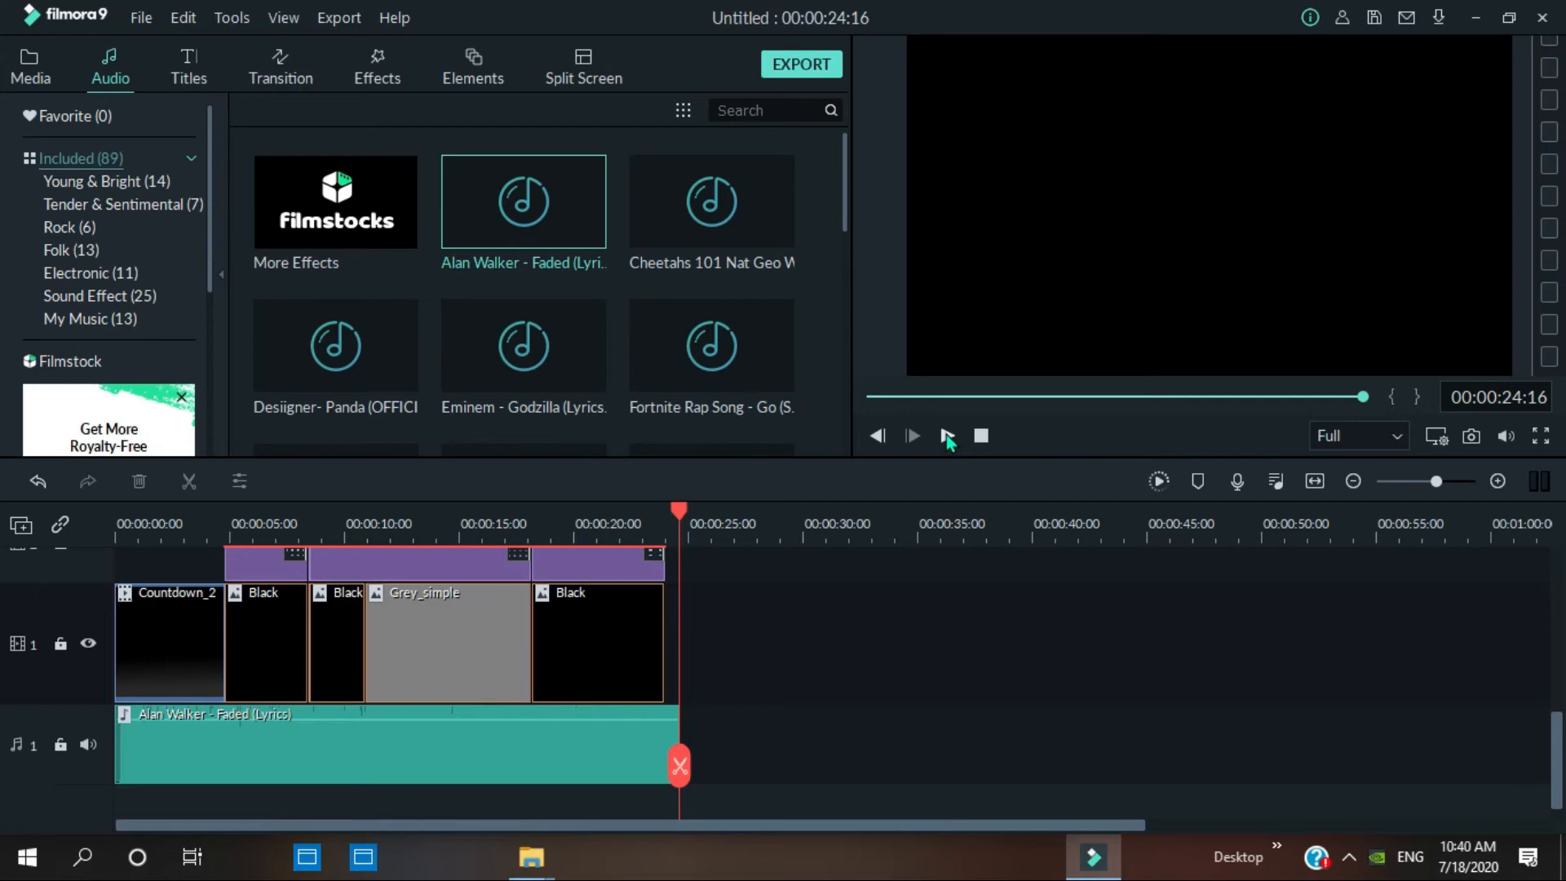
- Preview the music and trim its end back to partway through the Grey_simple clip
left_click(947, 437)
left_click_drag(682, 771, 407, 745)
left_click(486, 750)
left_click(144, 483)
left_click(946, 435)
left_click(947, 435)
- Split the music and the clips stacked above it at 00:00:11:13
left_click_drag(443, 747, 379, 750)
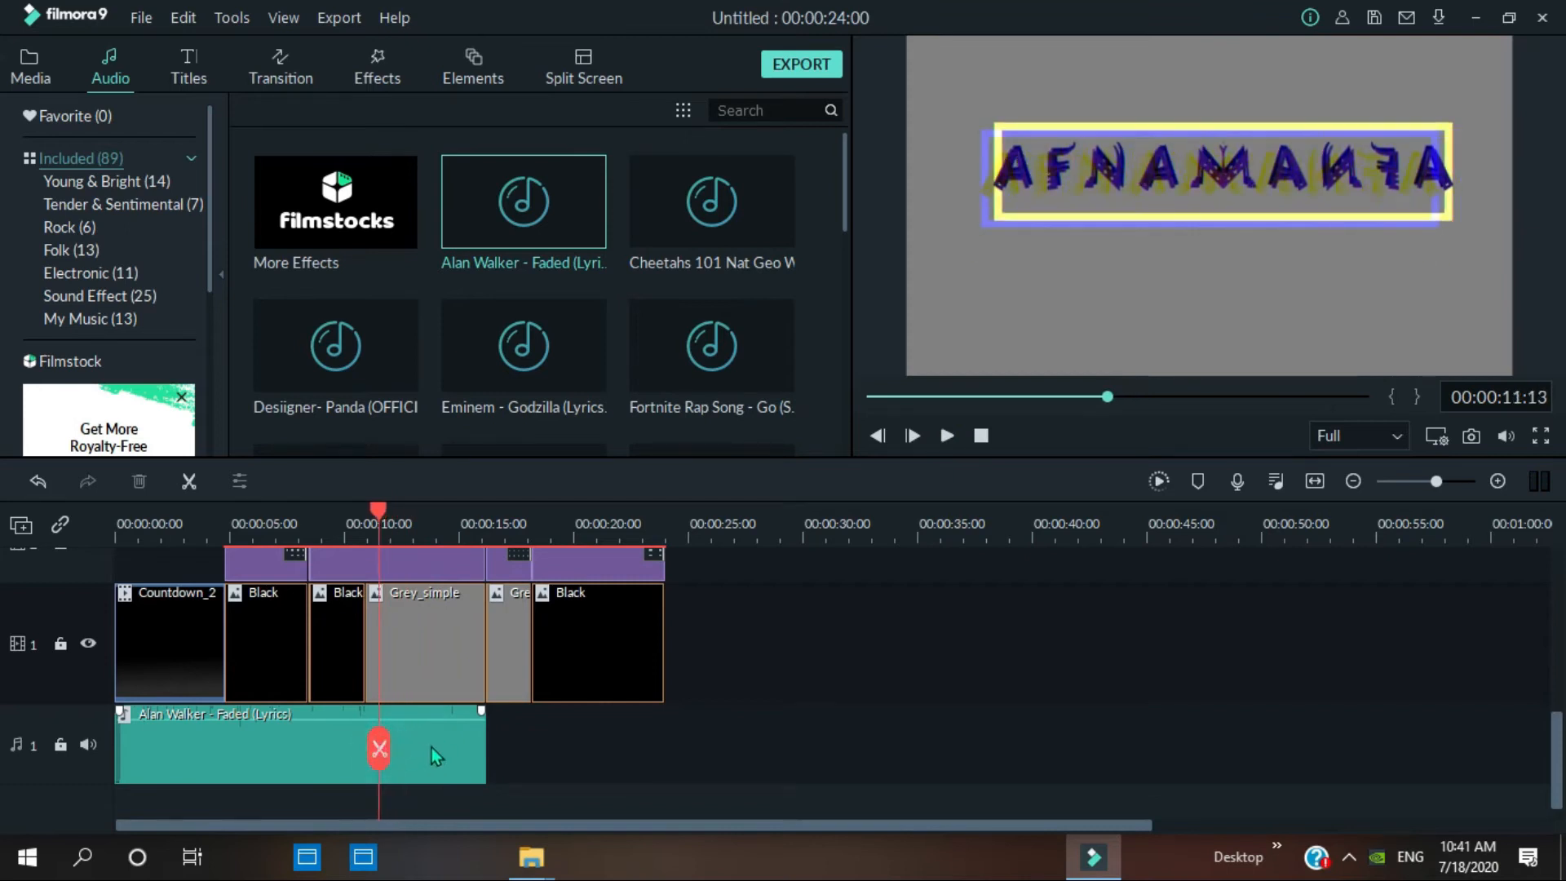
left_click(382, 750)
left_click(462, 752)
left_click(372, 749)
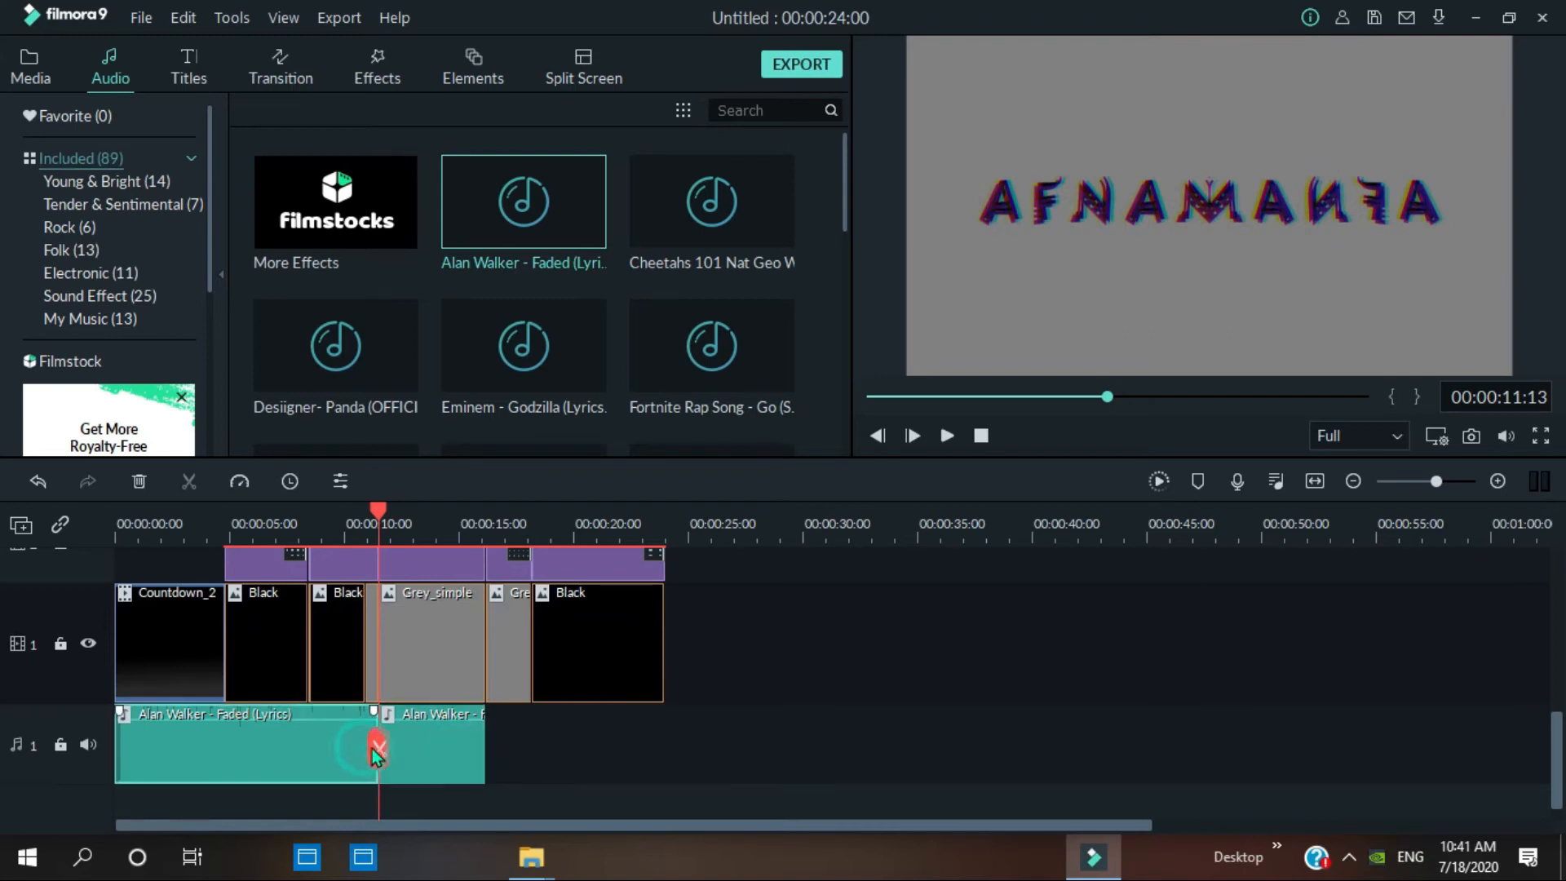
- Delete both remaining pieces of Alan Walker - Faded (Lyrics) from audio track 1
double_click(427, 760)
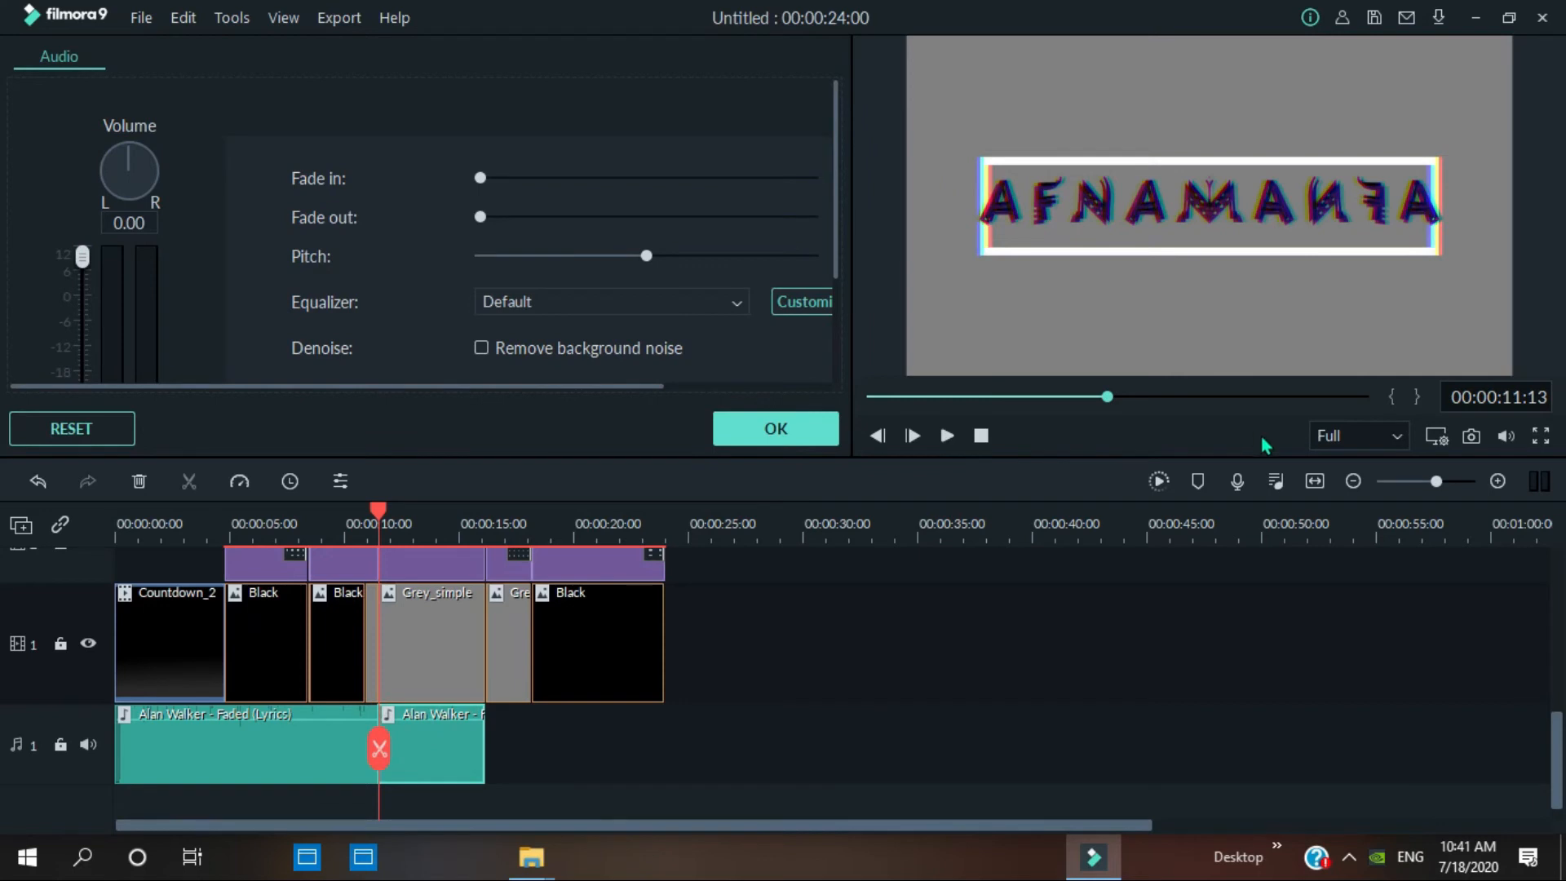
left_click(139, 481)
left_click_drag(379, 750, 545, 737)
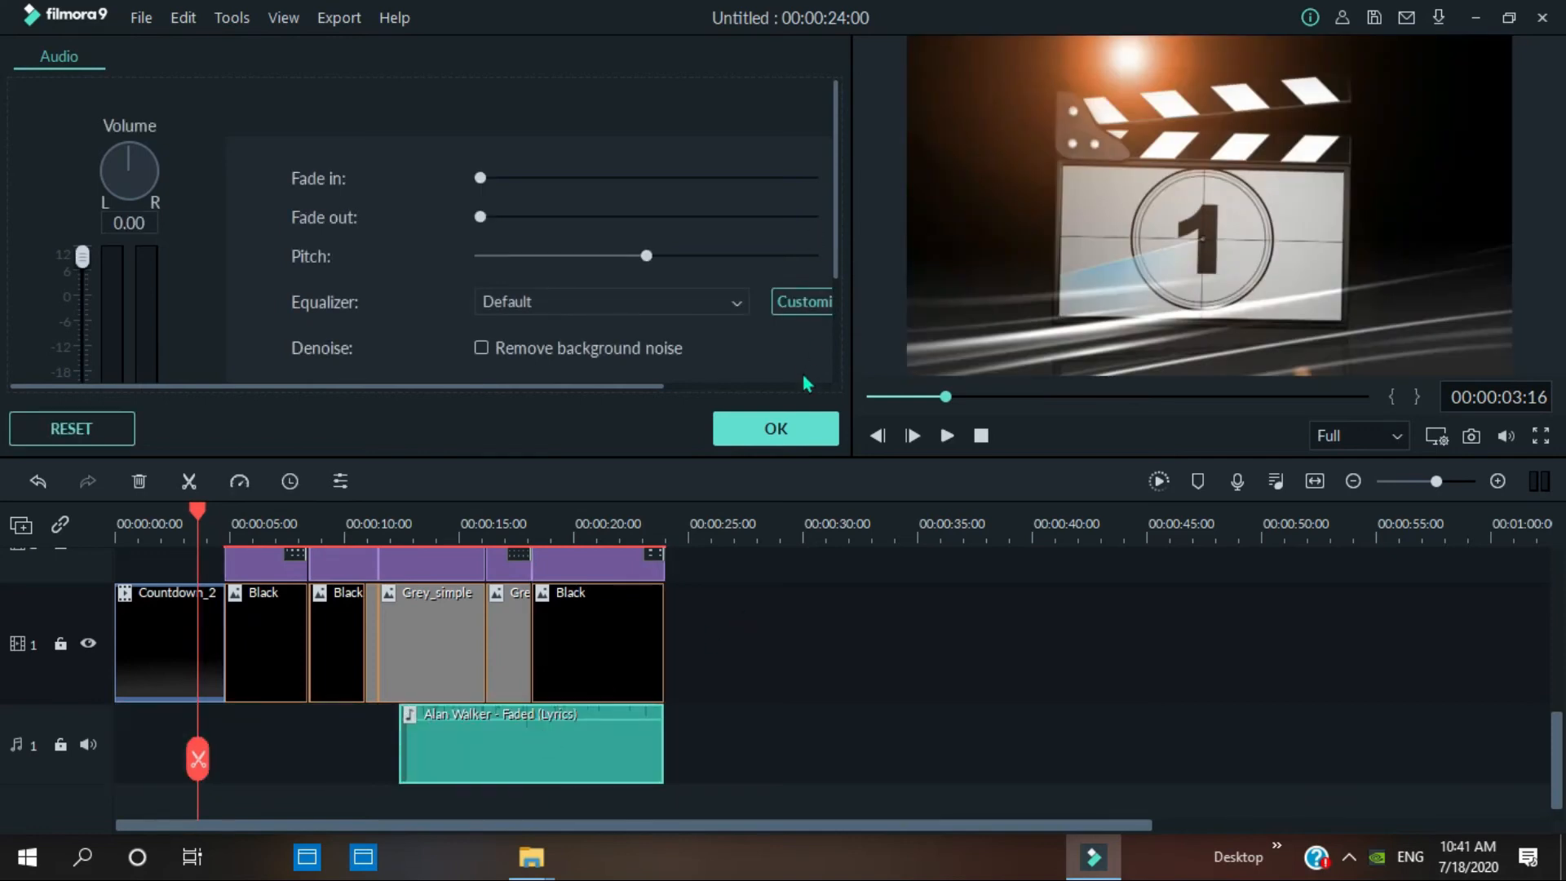
left_click(781, 421)
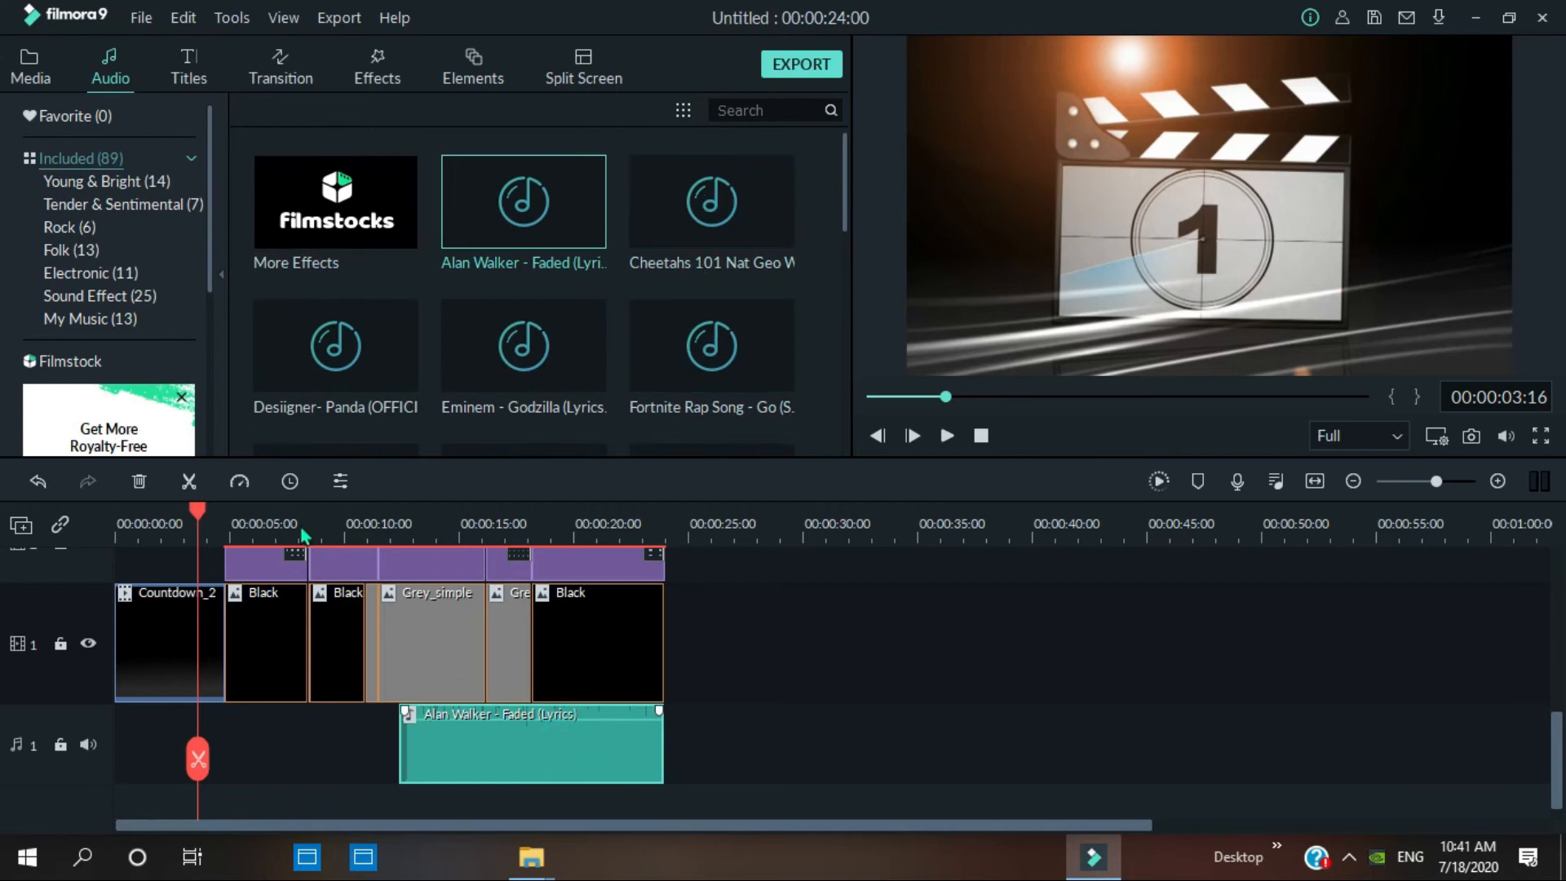
left_click(140, 487)
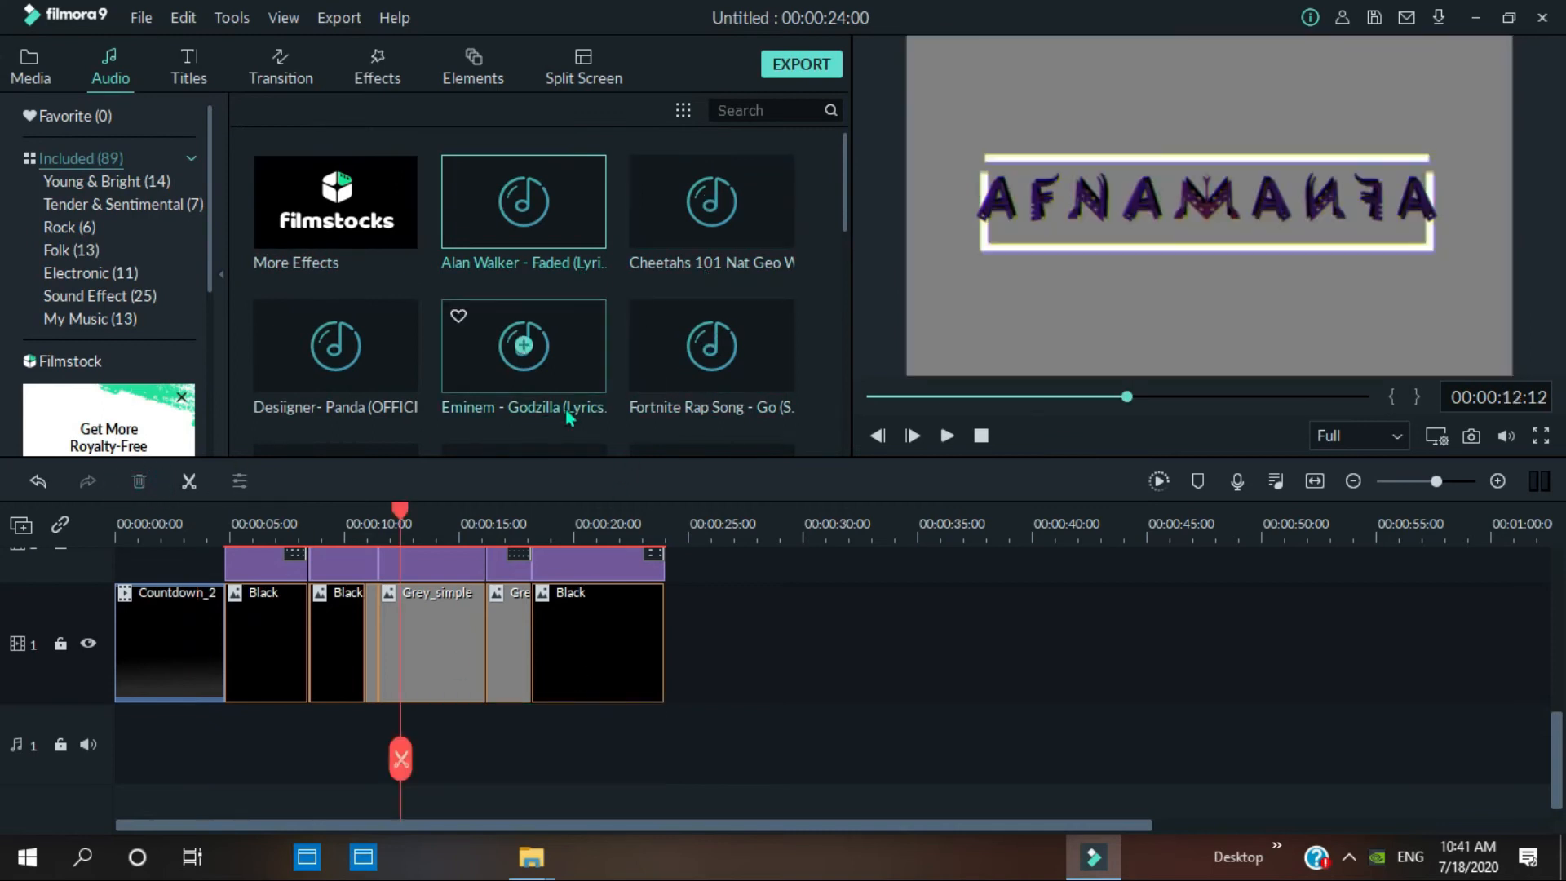
- Place Desiigner- Panda (OFFICIAL SONG) at the start of audio track 1 and cut off roughly its first ten seconds
mouse_move(843, 209)
left_mouse_down()
mouse_move(851, 280)
mouse_move(857, 204)
mouse_move(867, 255)
mouse_move(867, 212)
left_mouse_up()
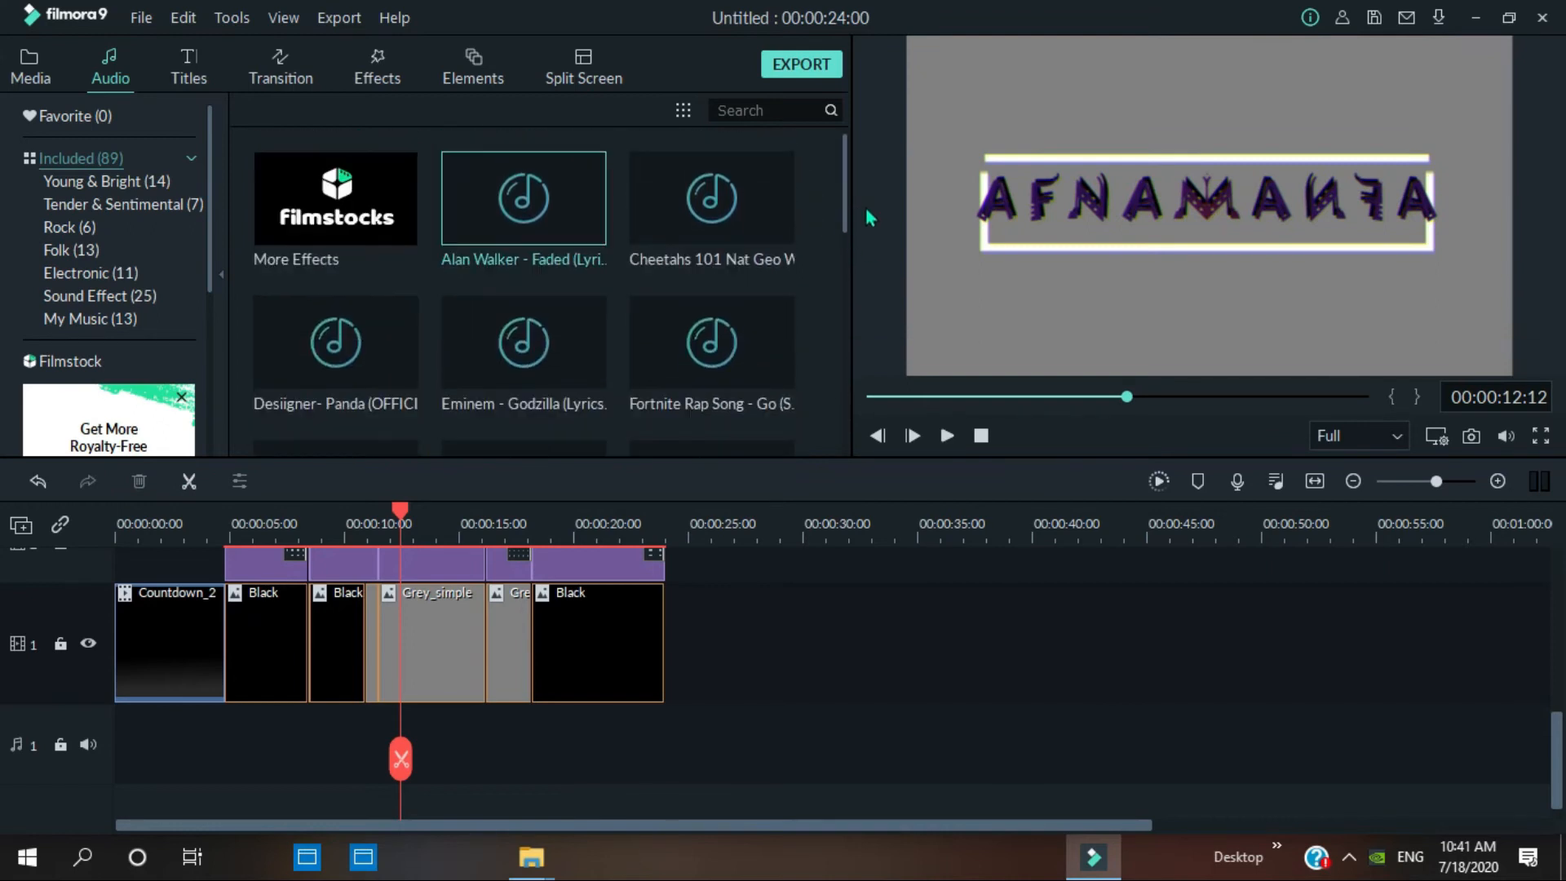
left_click_drag(328, 353, 131, 721)
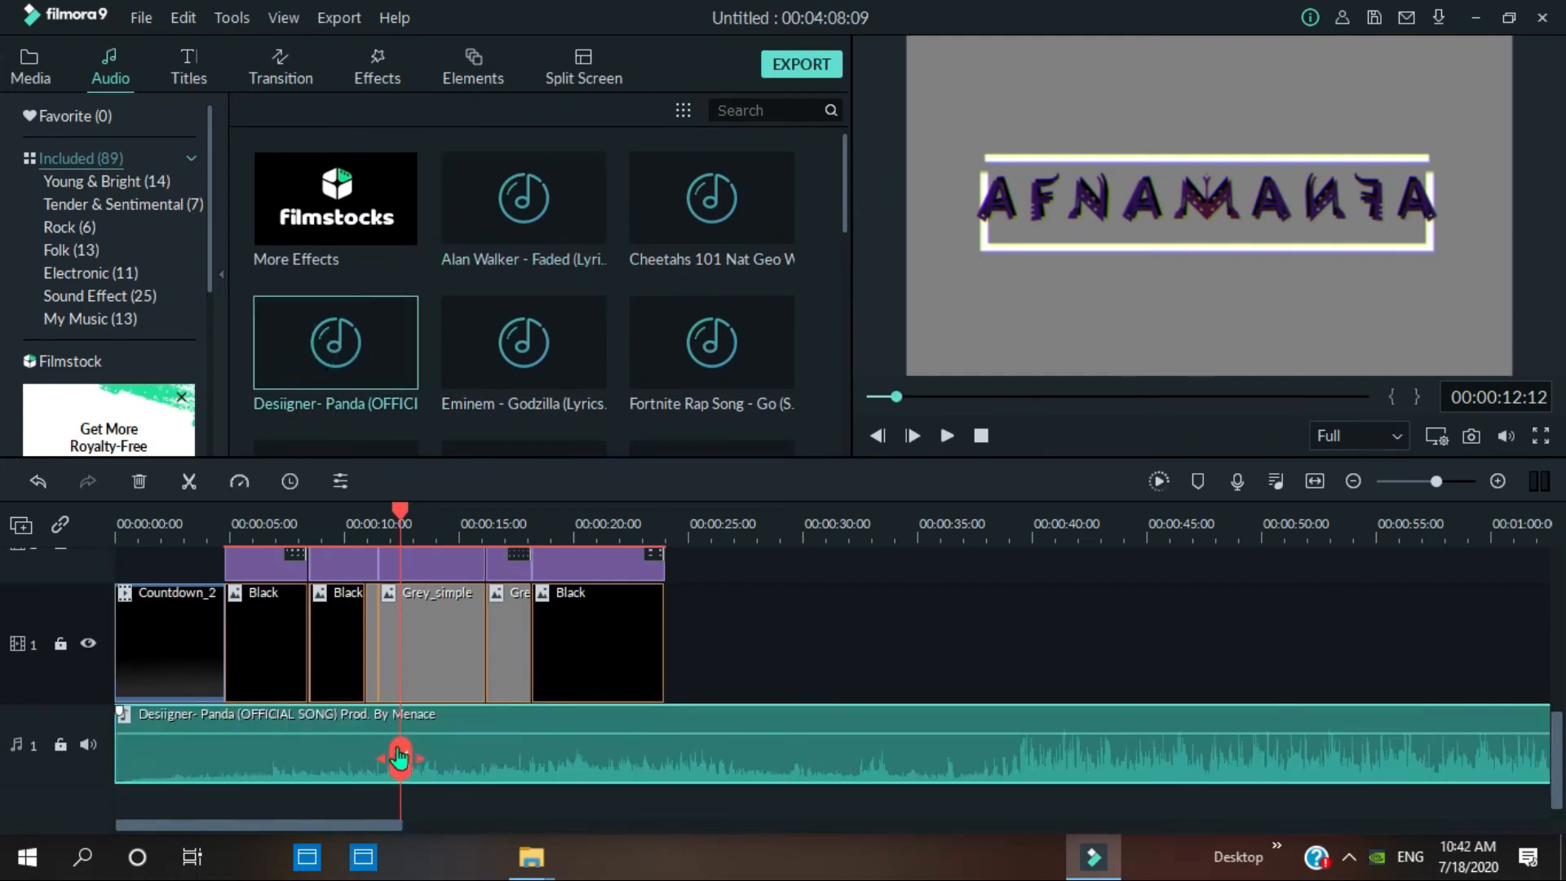
left_click_drag(397, 747, 340, 747)
left_click(340, 752)
left_click(257, 760)
left_click(140, 481)
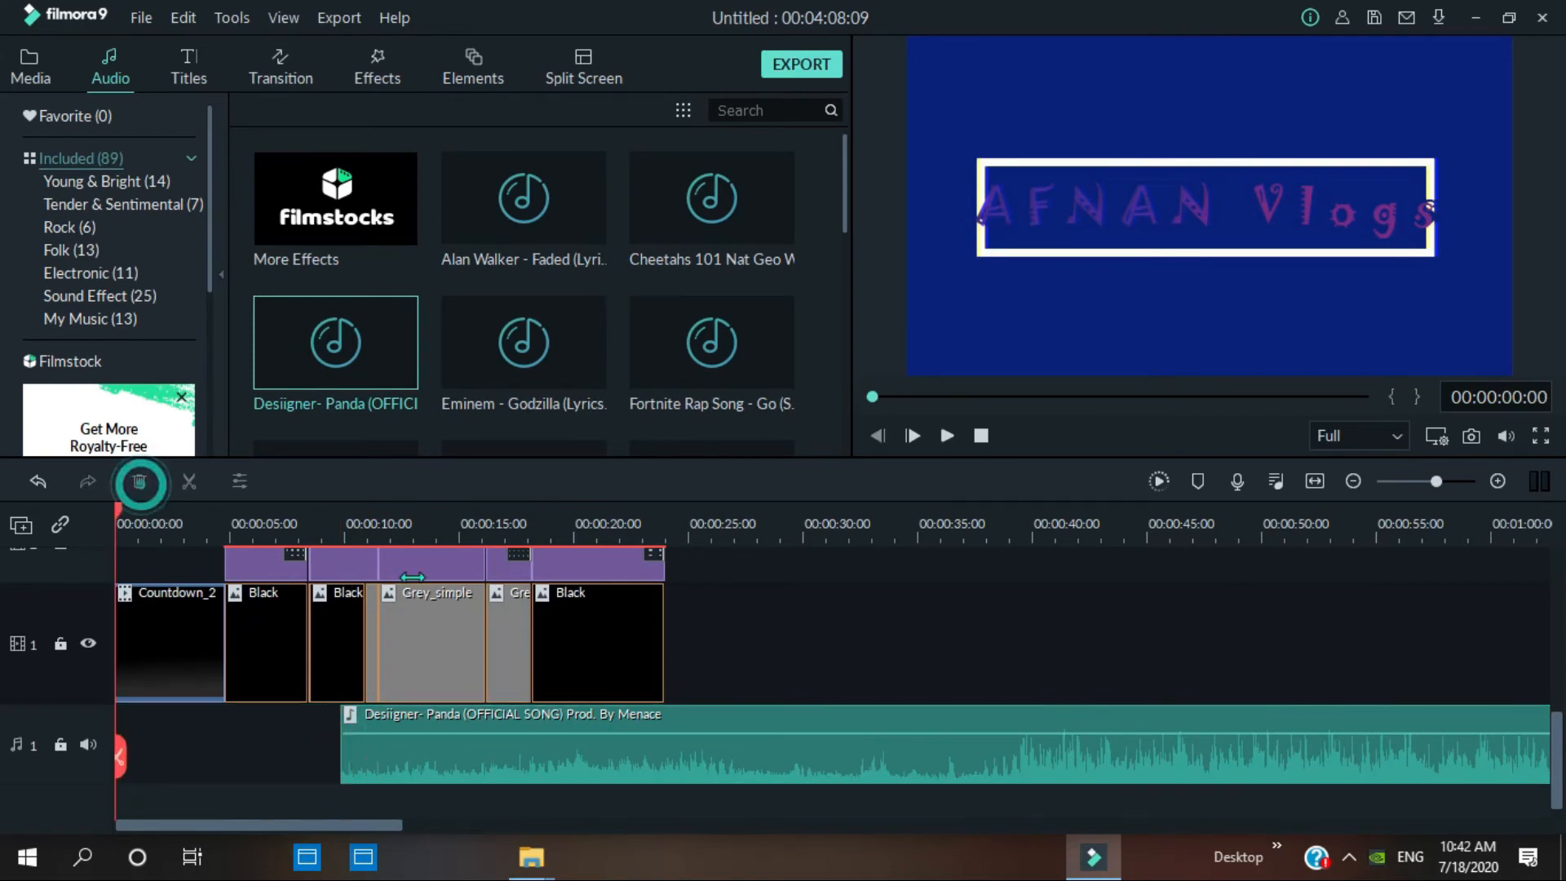
- Move the remaining song to the start of the timeline and cut off everything after 00:00:24:15
left_click_drag(653, 726, 277, 743)
left_click_drag(427, 734, 426, 710)
left_click_drag(122, 754, 687, 716)
left_click(685, 714)
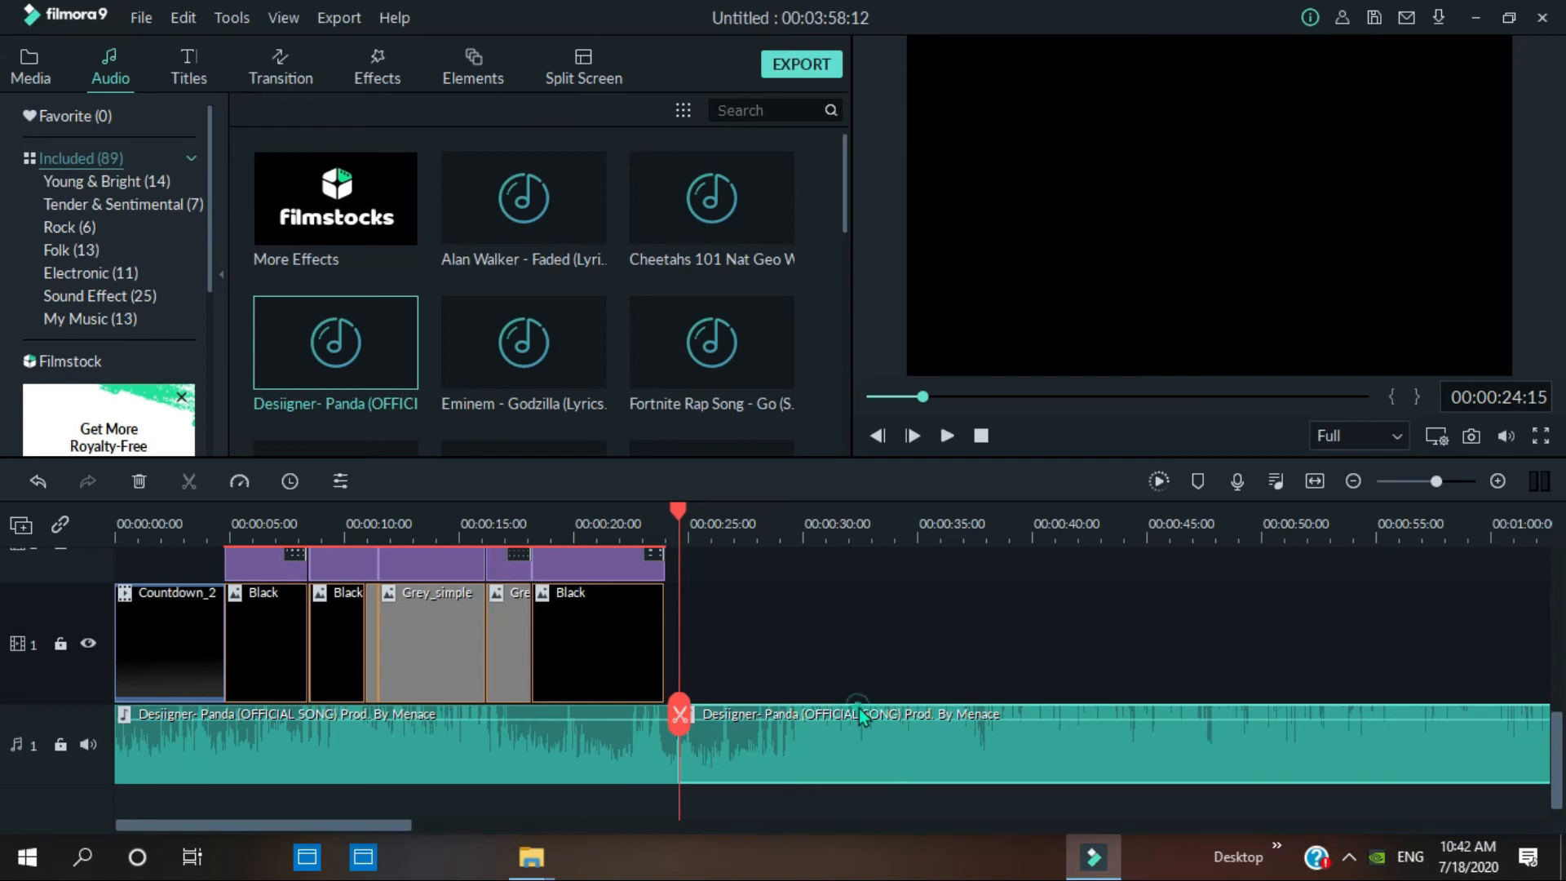
left_click(138, 480)
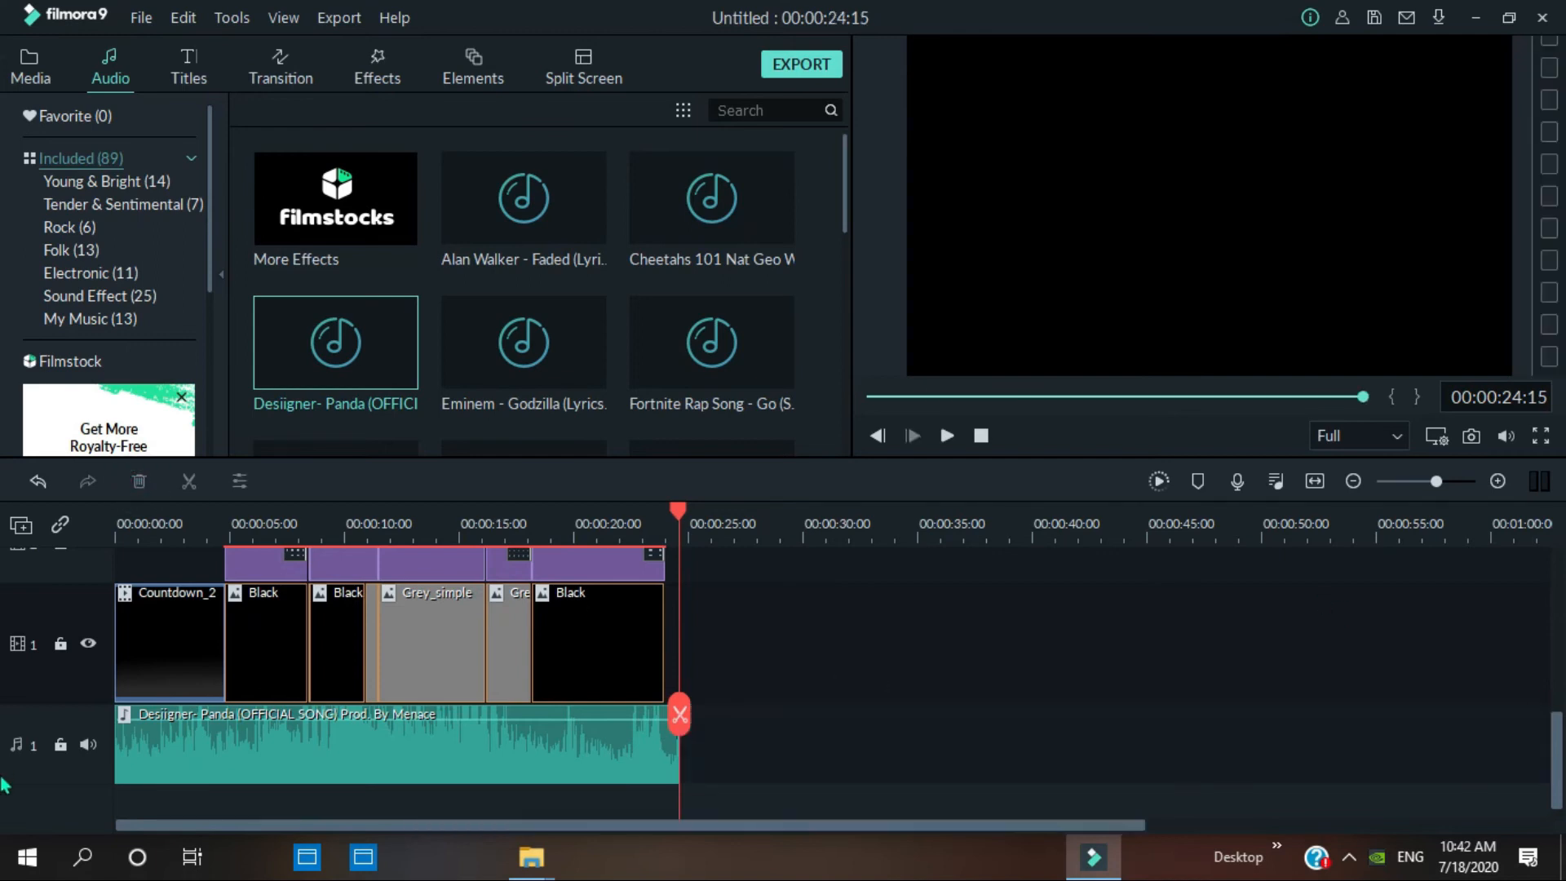
left_click_drag(1558, 779, 964, 685)
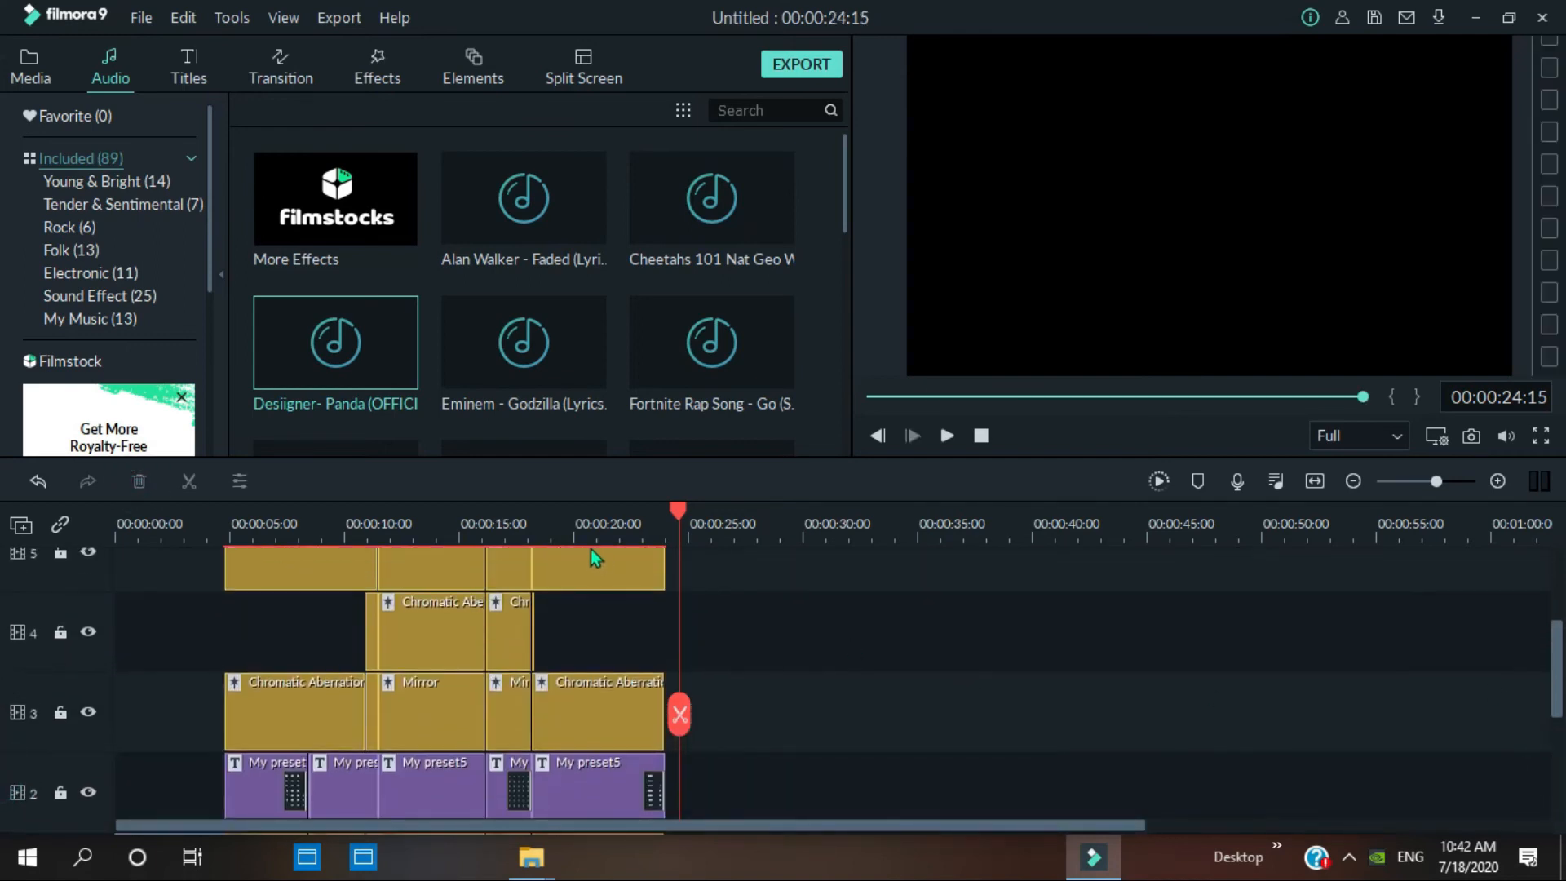
left_click(141, 480)
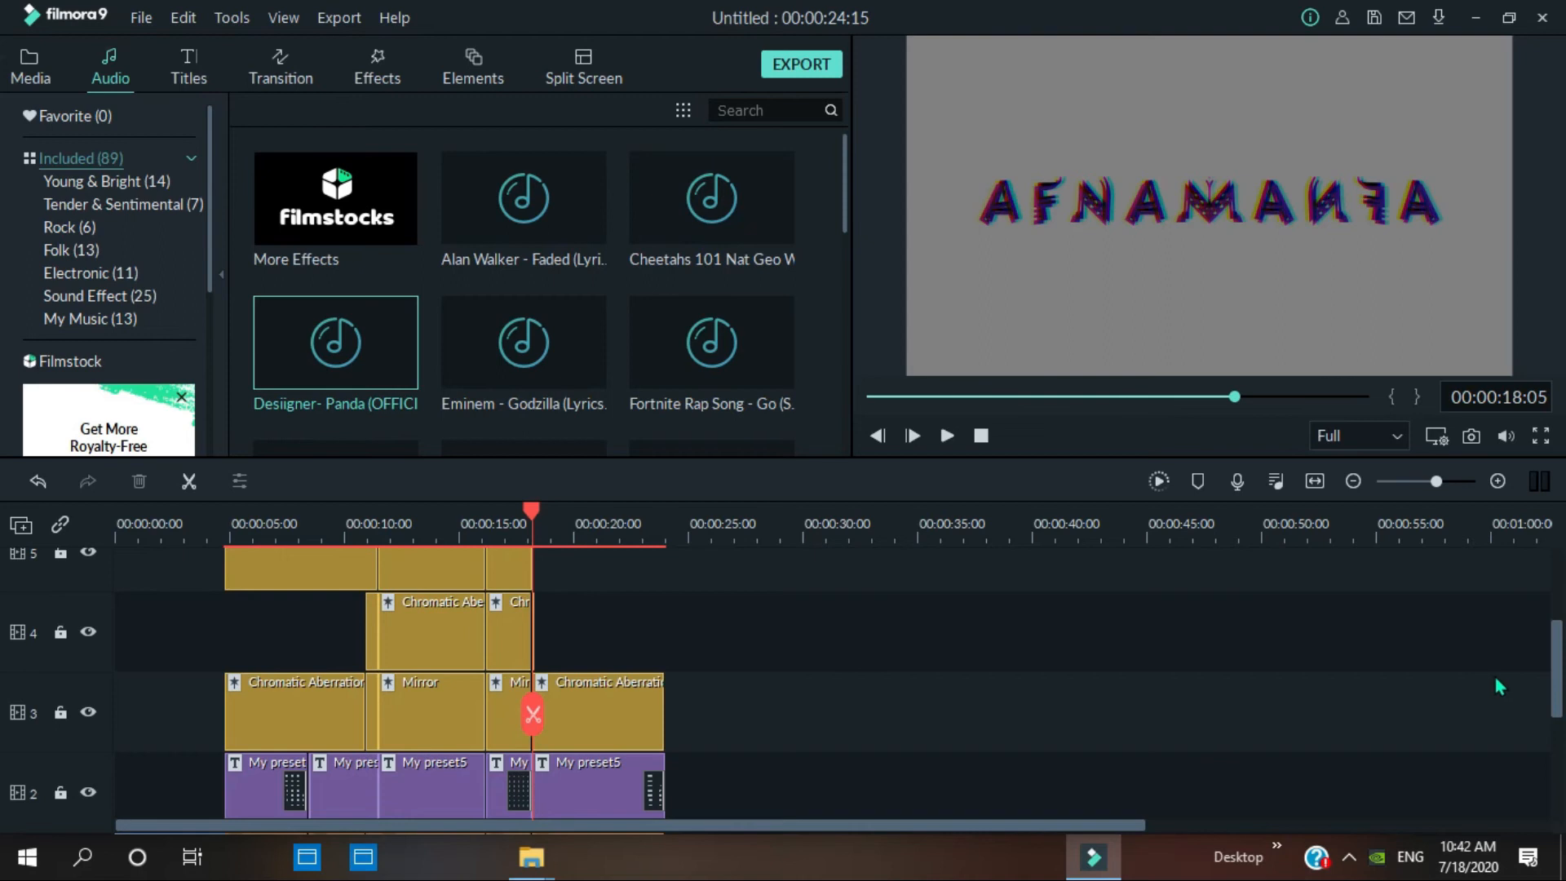
left_click_drag(1559, 668, 1564, 605)
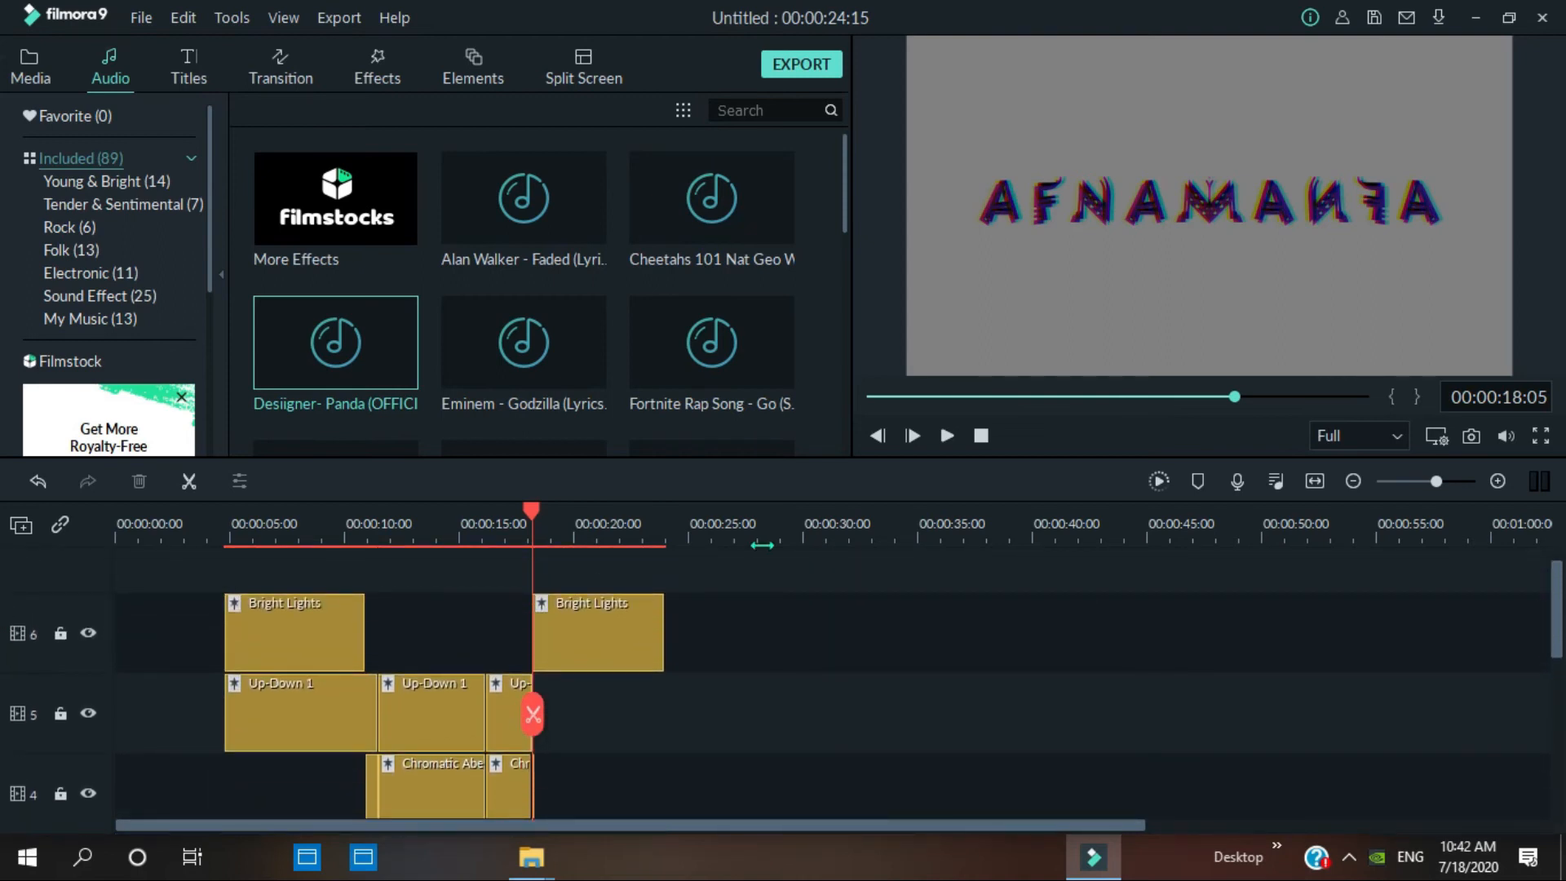
key("ctrl+v")
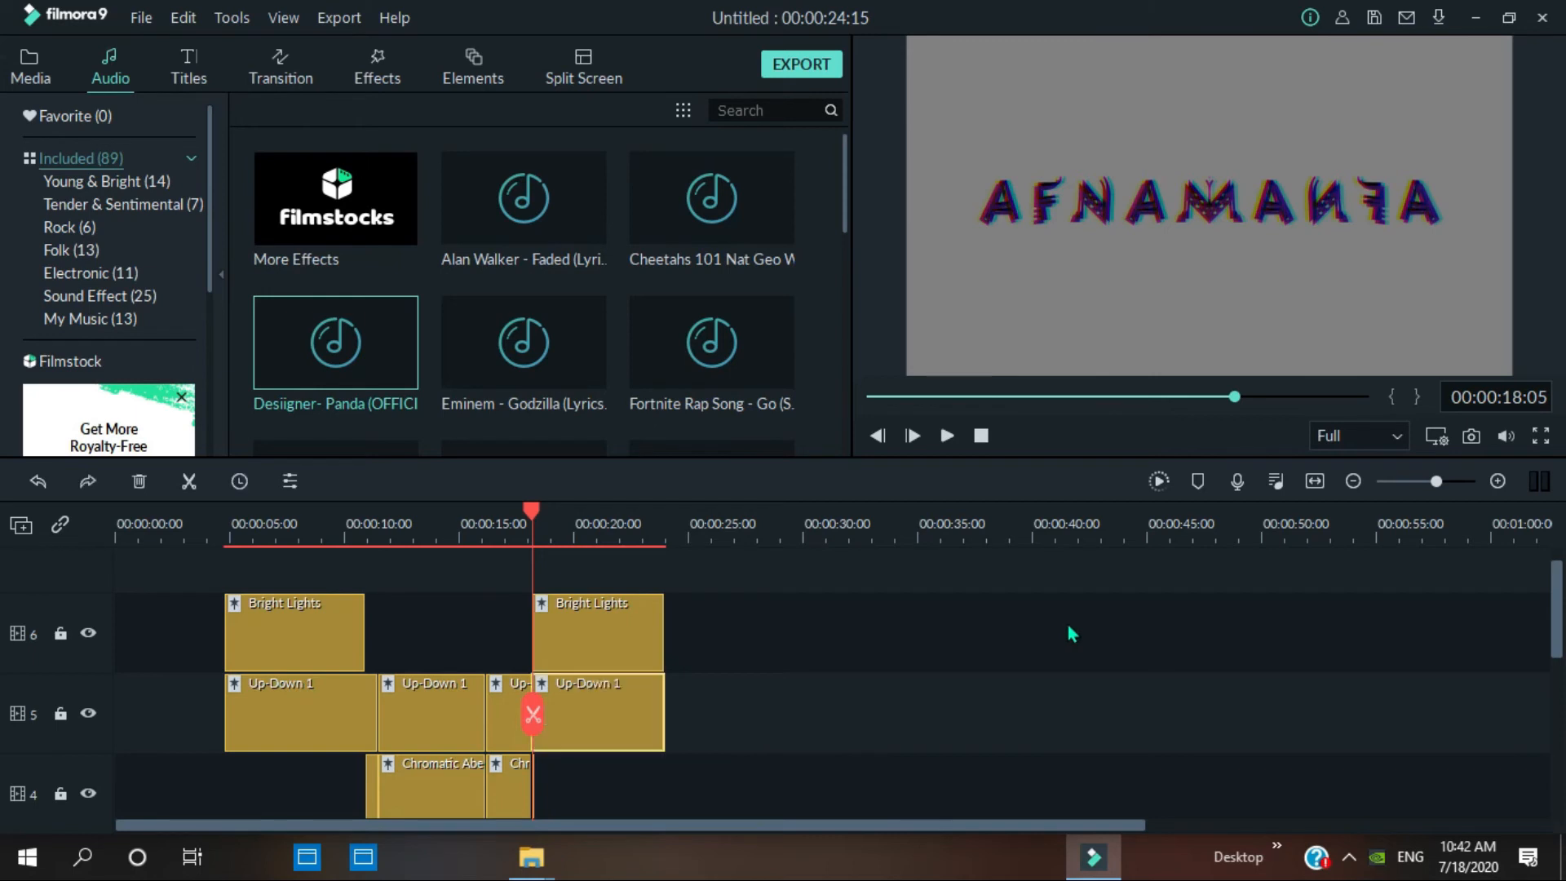
- Delete both Bright Lights effects from video track 6
left_click(604, 616)
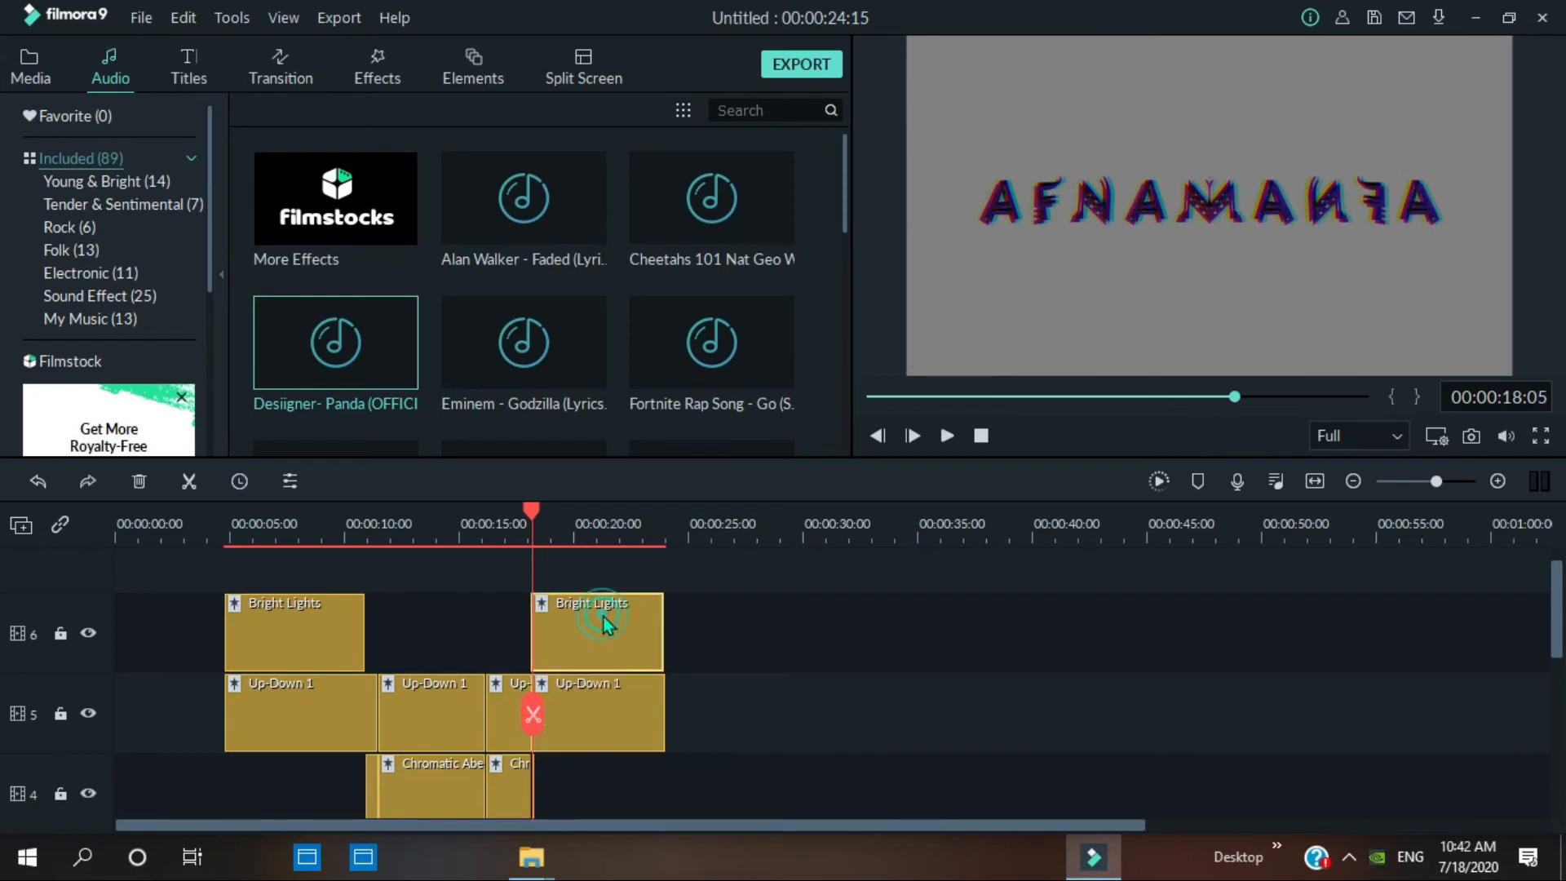
left_click(140, 482)
left_click(314, 627)
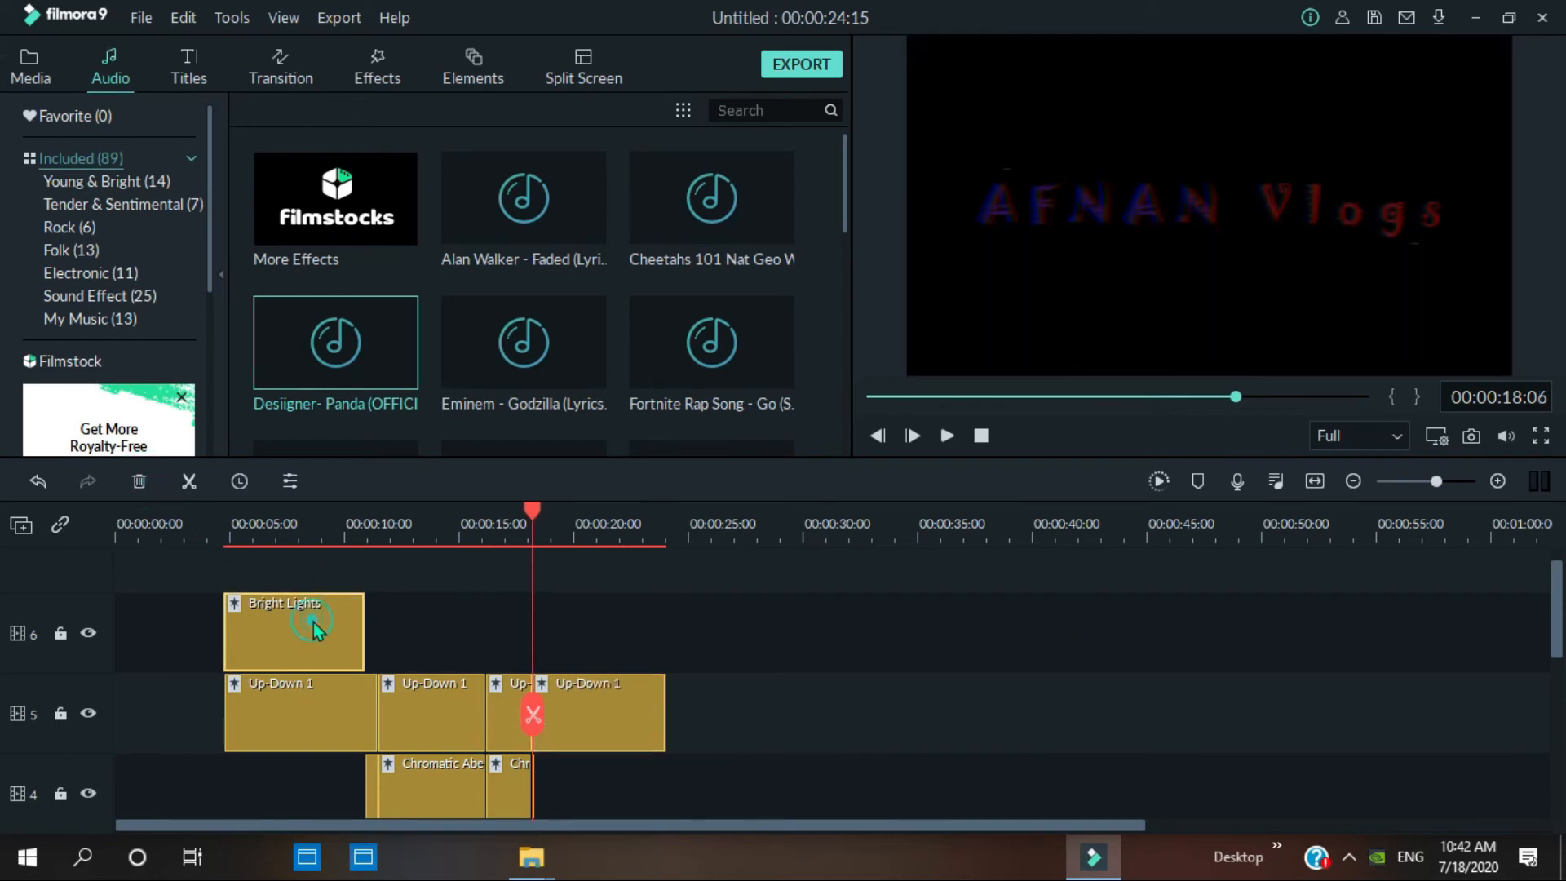
left_click(136, 480)
scroll(1556, 631, "down", 1)
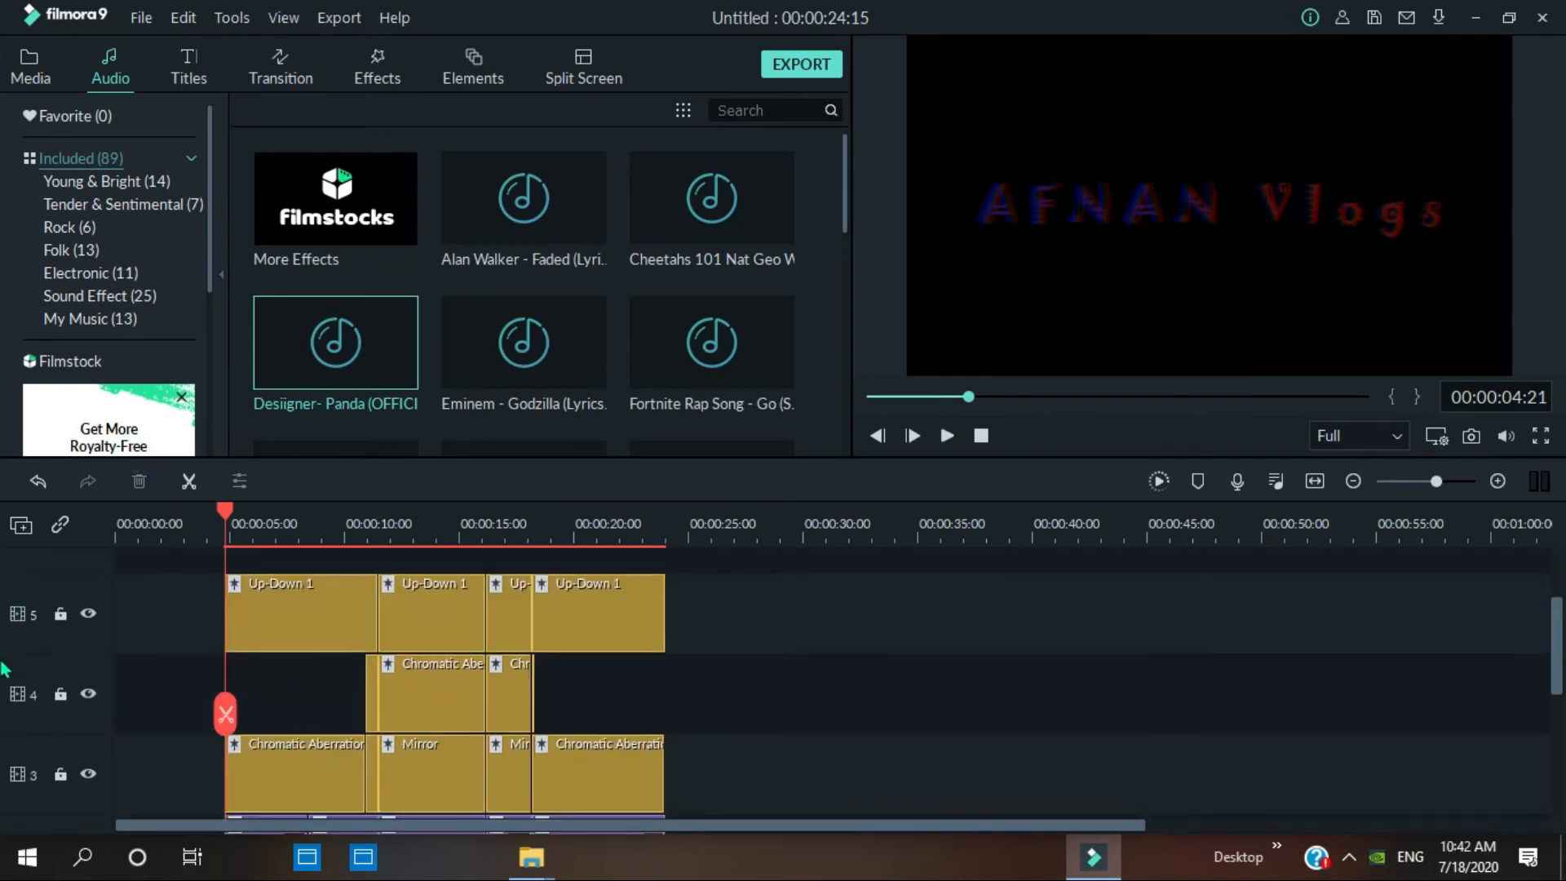
- Play the whole intro from the beginning and lower the system volume during playback
left_click(980, 435)
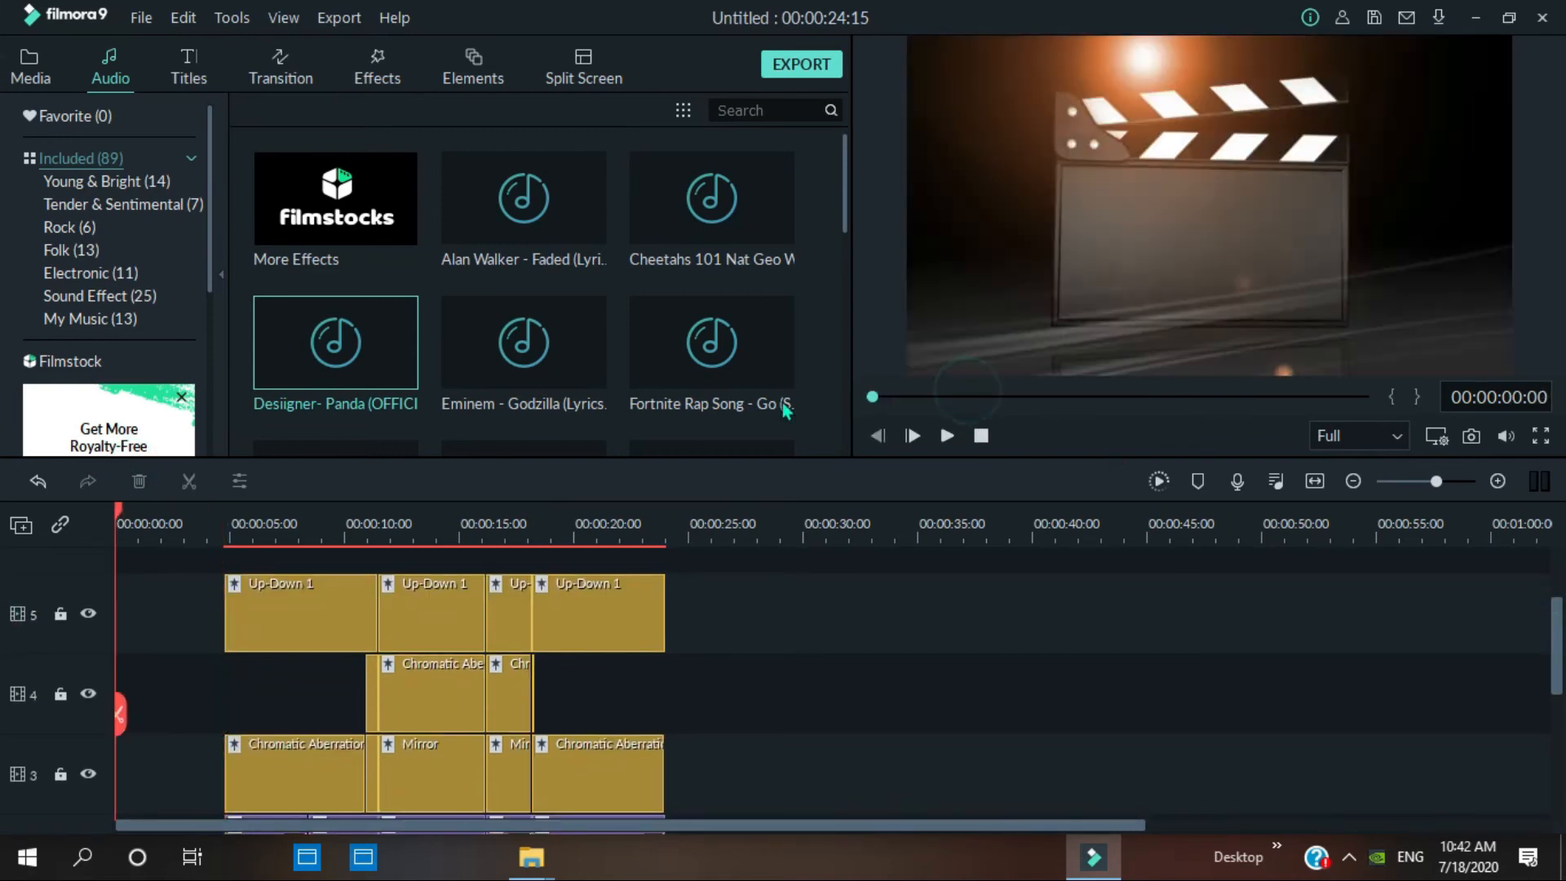
left_click(946, 436)
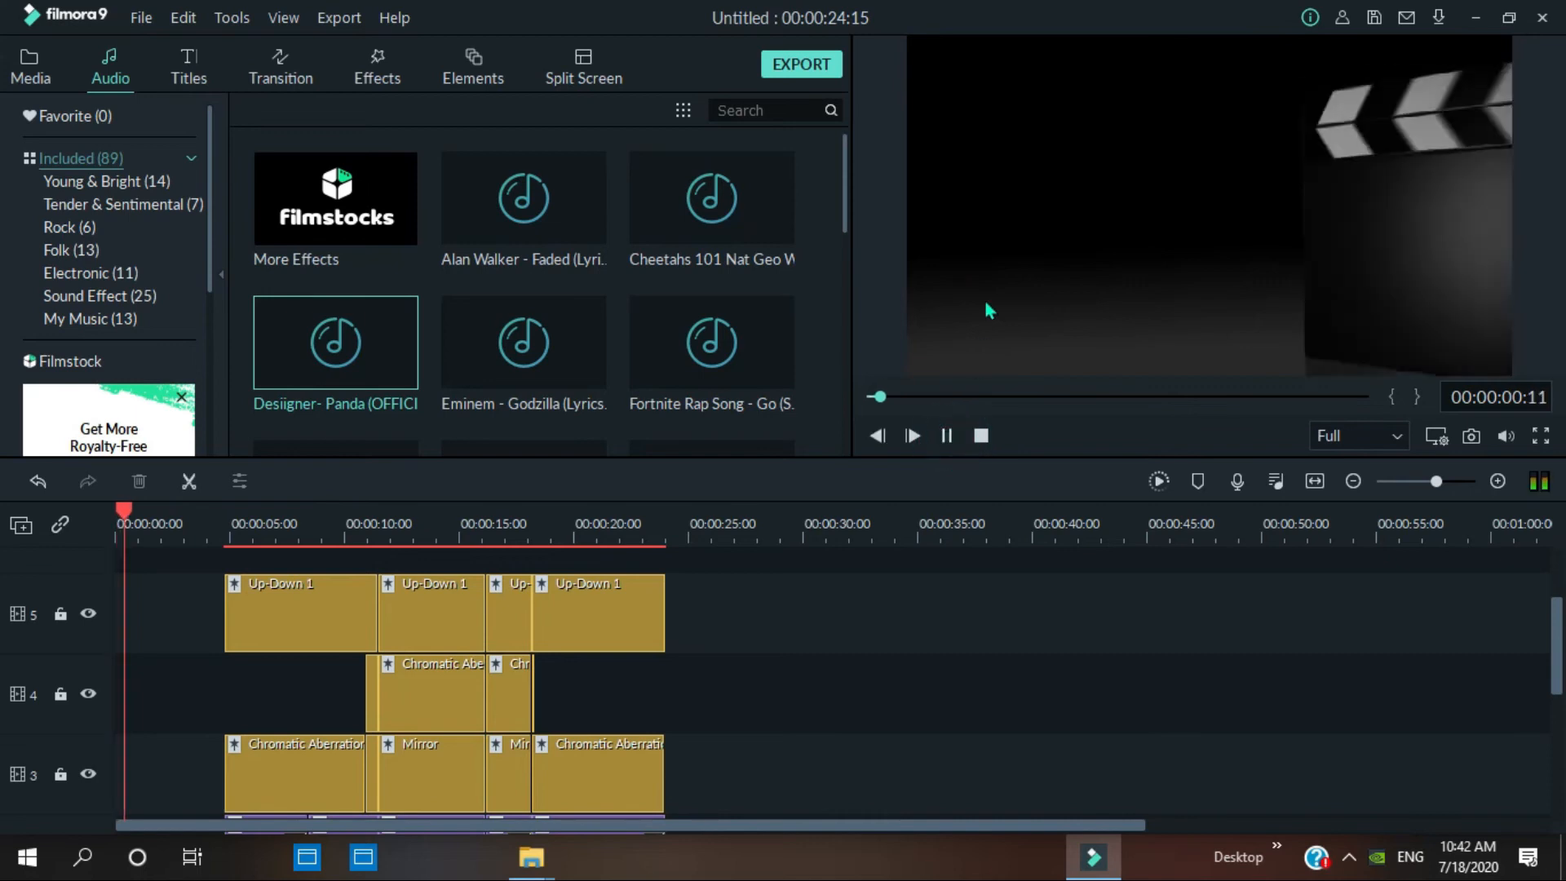
key("XF86AudioLowerVolume")
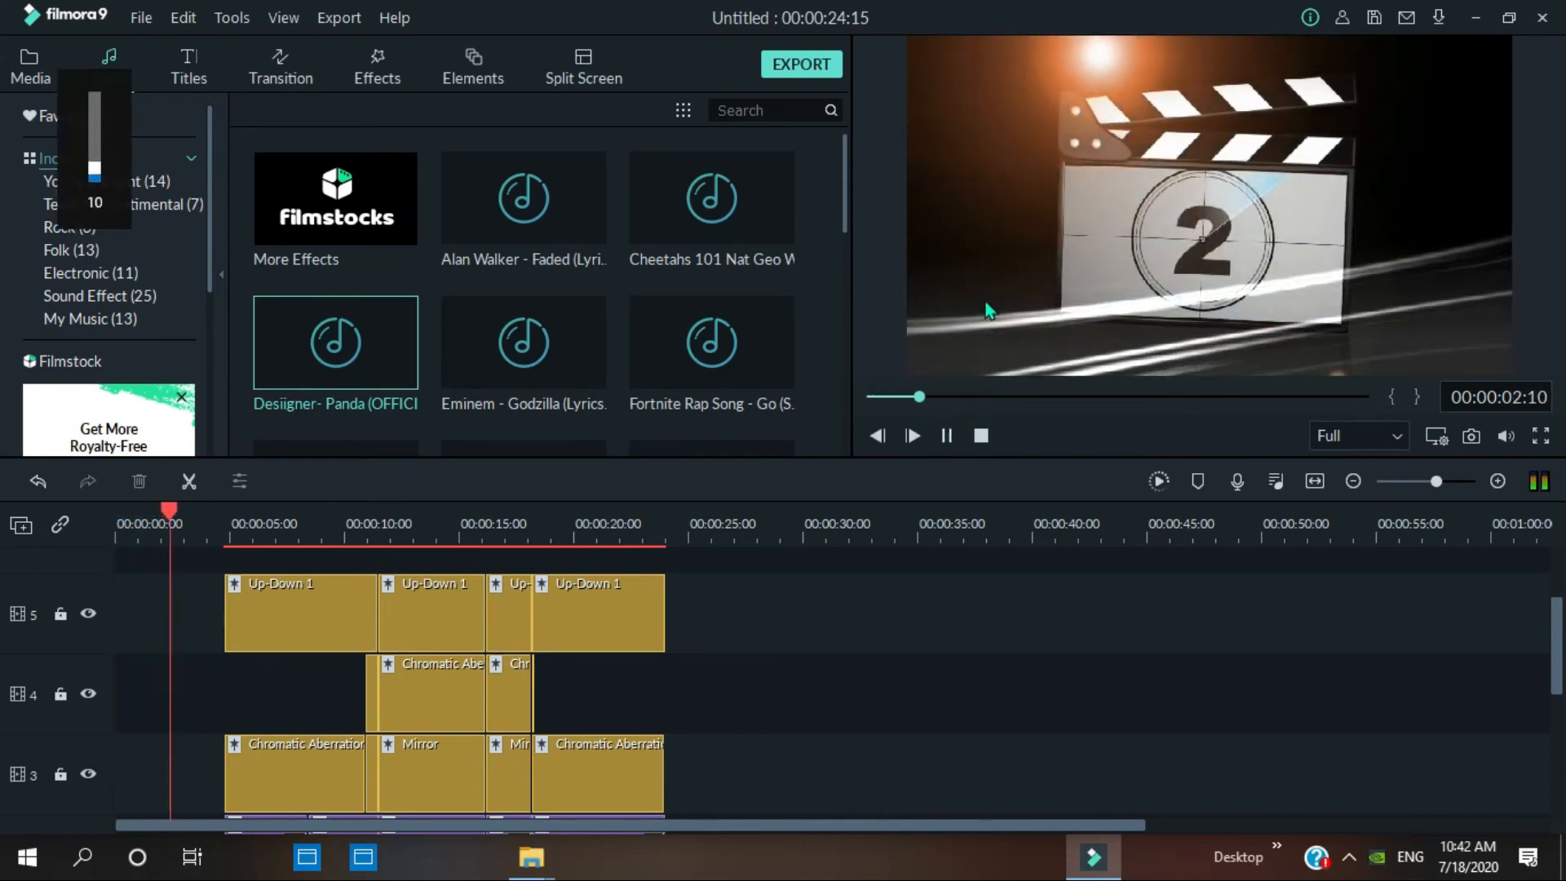
key("XF86AudioLowerVolume")
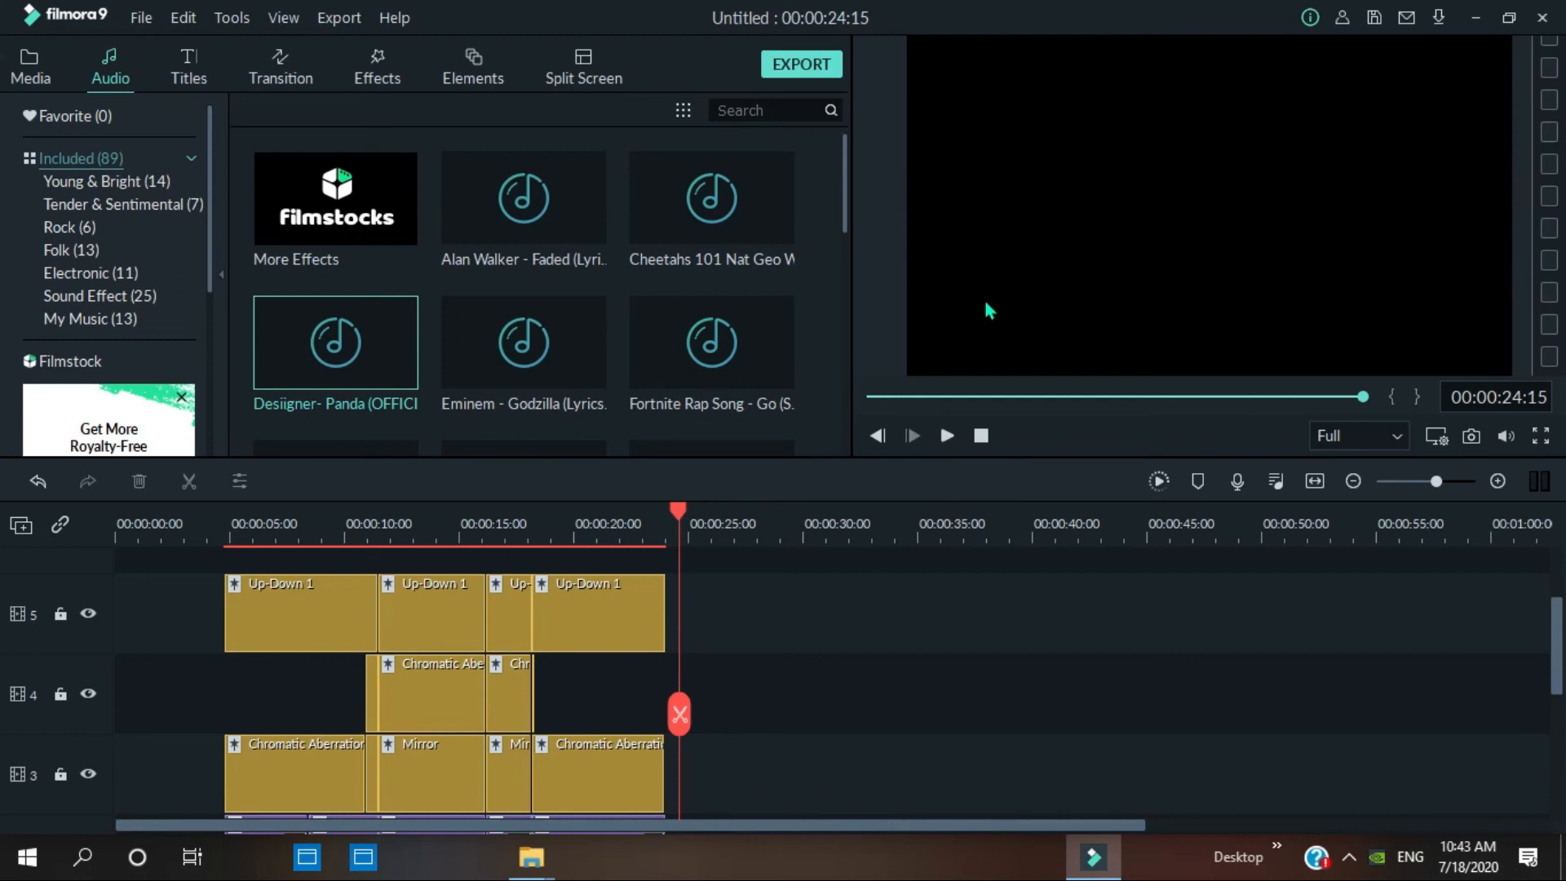
- Split the timeline at 00:00:23:22 and delete the leftover end of the Panda song
scroll(966, 738, "down", 5)
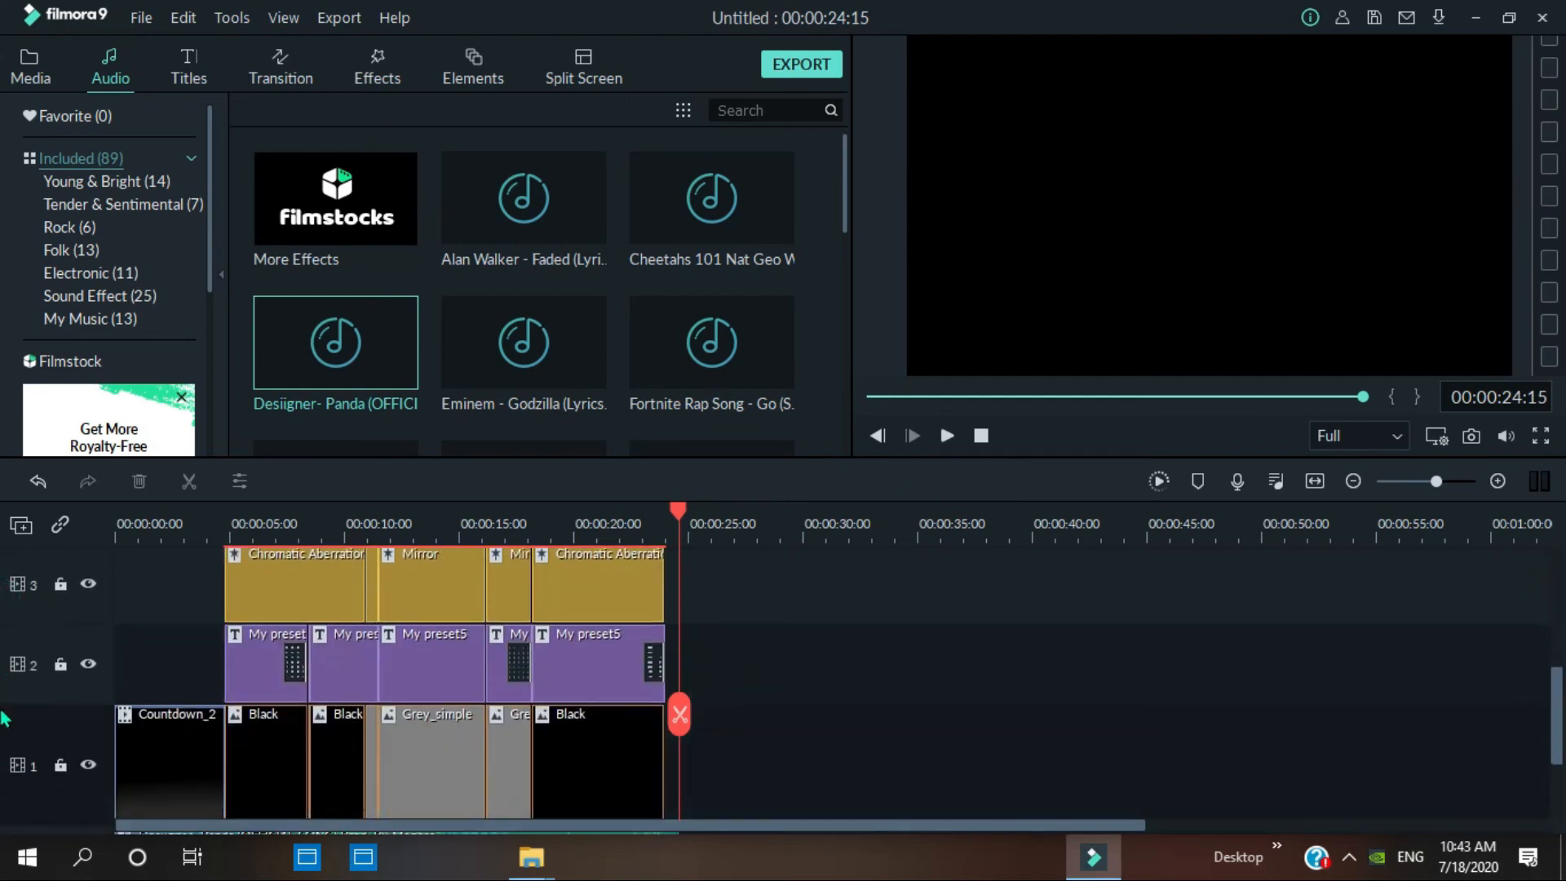
left_click_drag(679, 714, 662, 716)
left_click(675, 738)
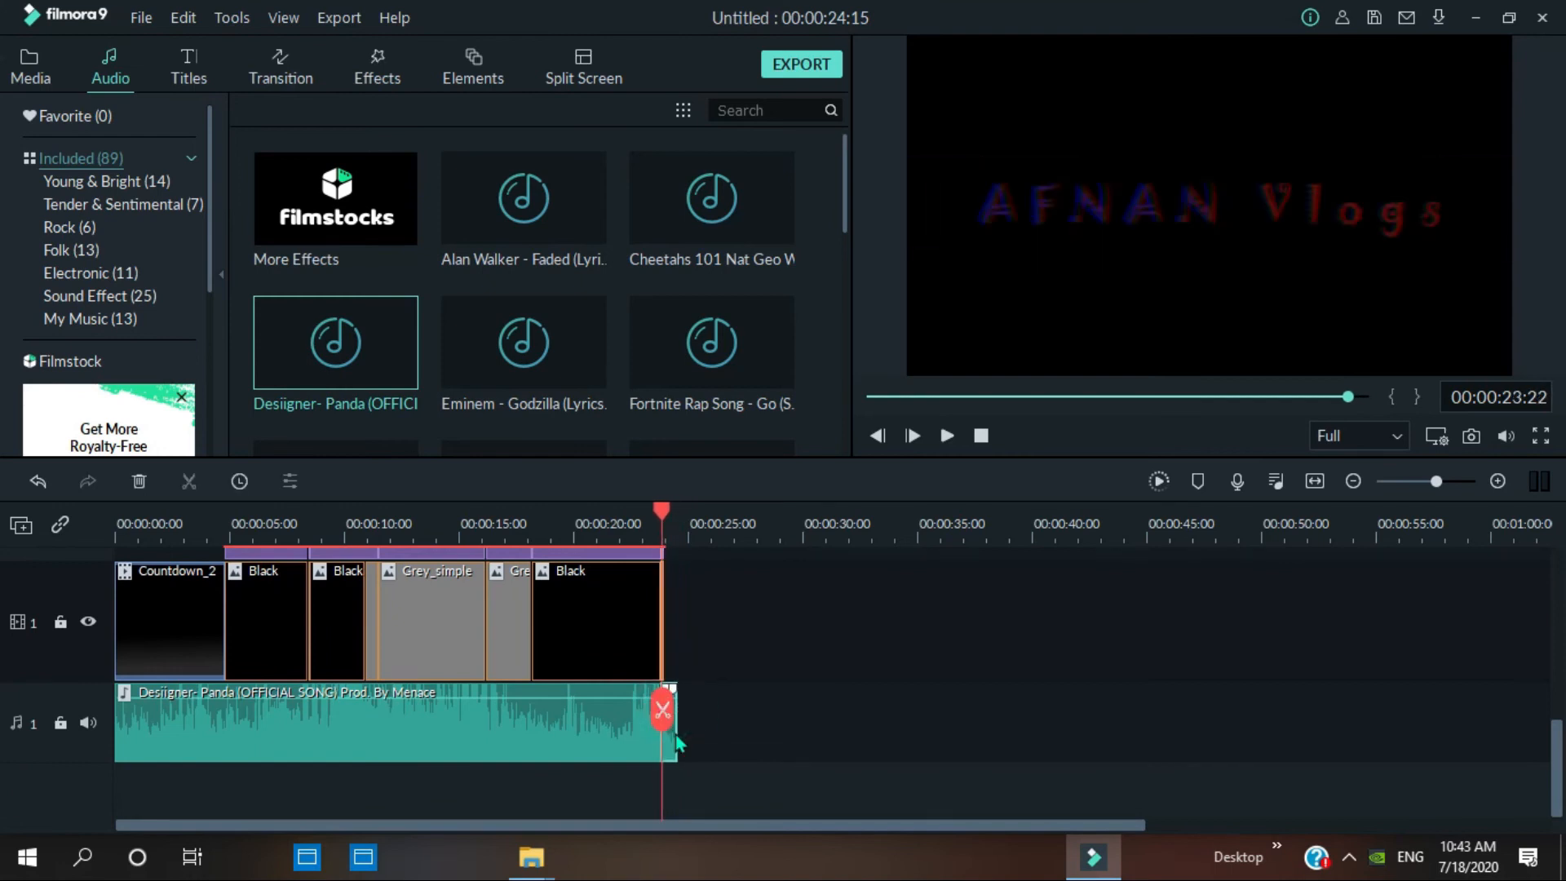
left_click(140, 485)
- Set the Frequency of the last Up-Down 1 effect segment on track 5 to 230.34
scroll(3, 787, "up", 10)
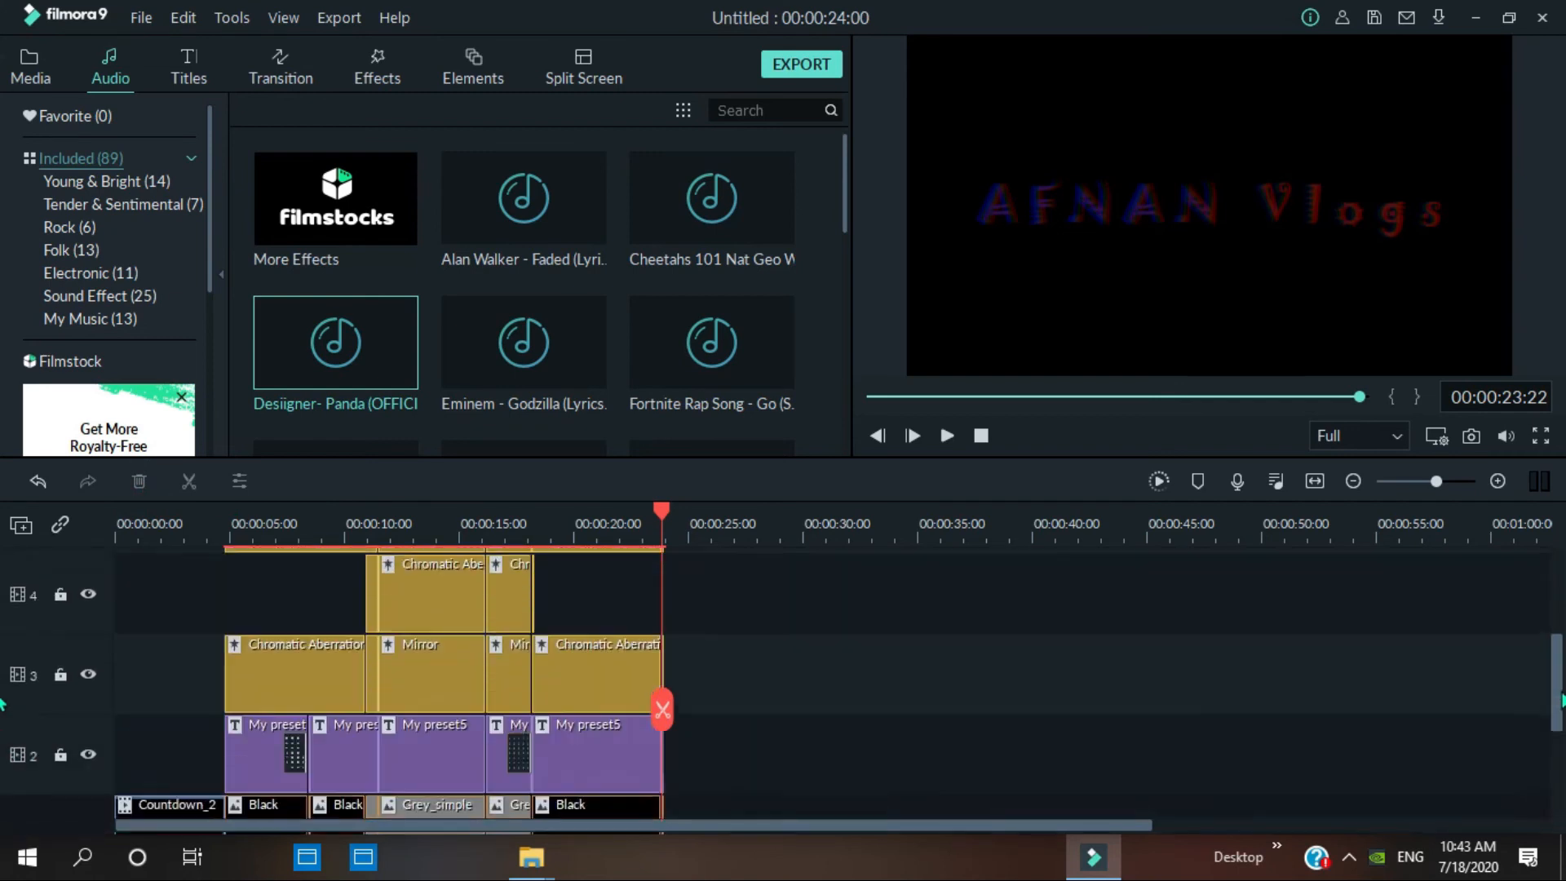
scroll(2, 640, "down", 3)
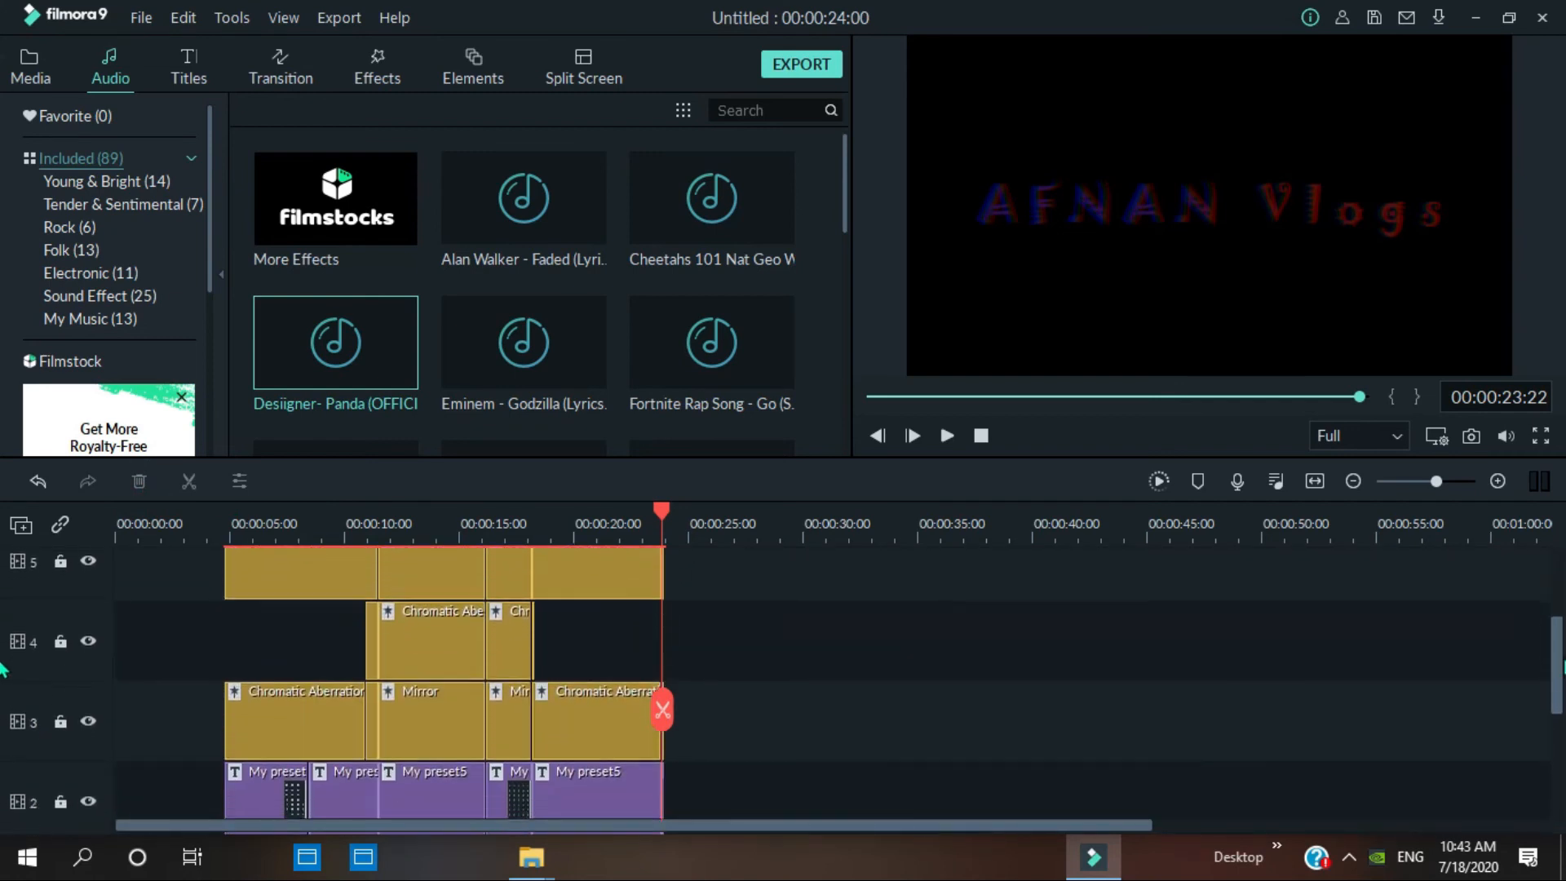
scroll(2, 644, "up", 2)
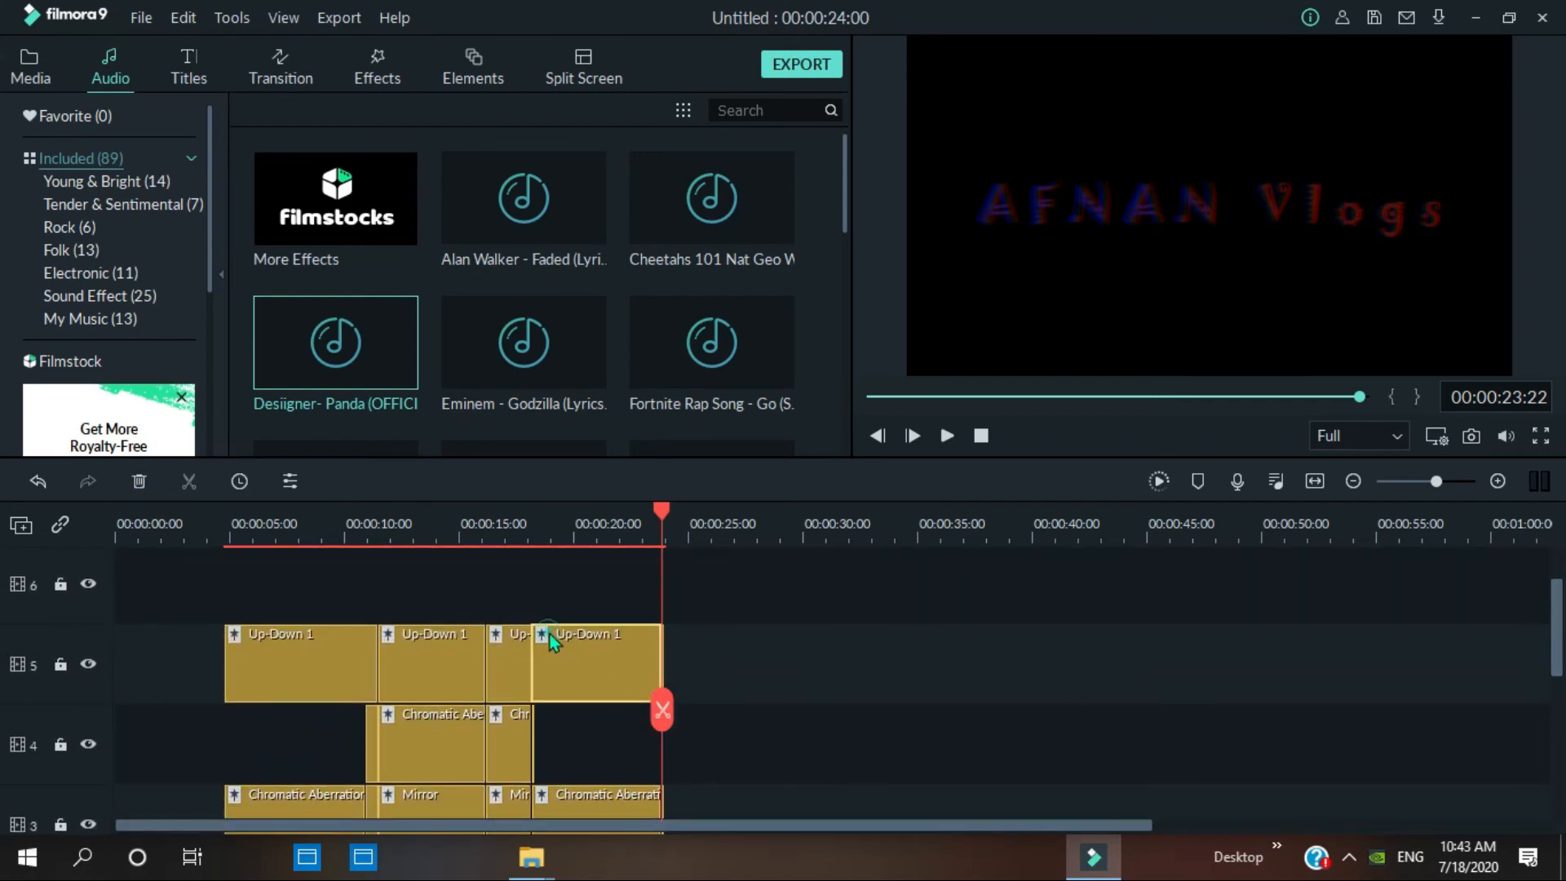
double_click(550, 634)
left_click_drag(568, 217, 474, 218)
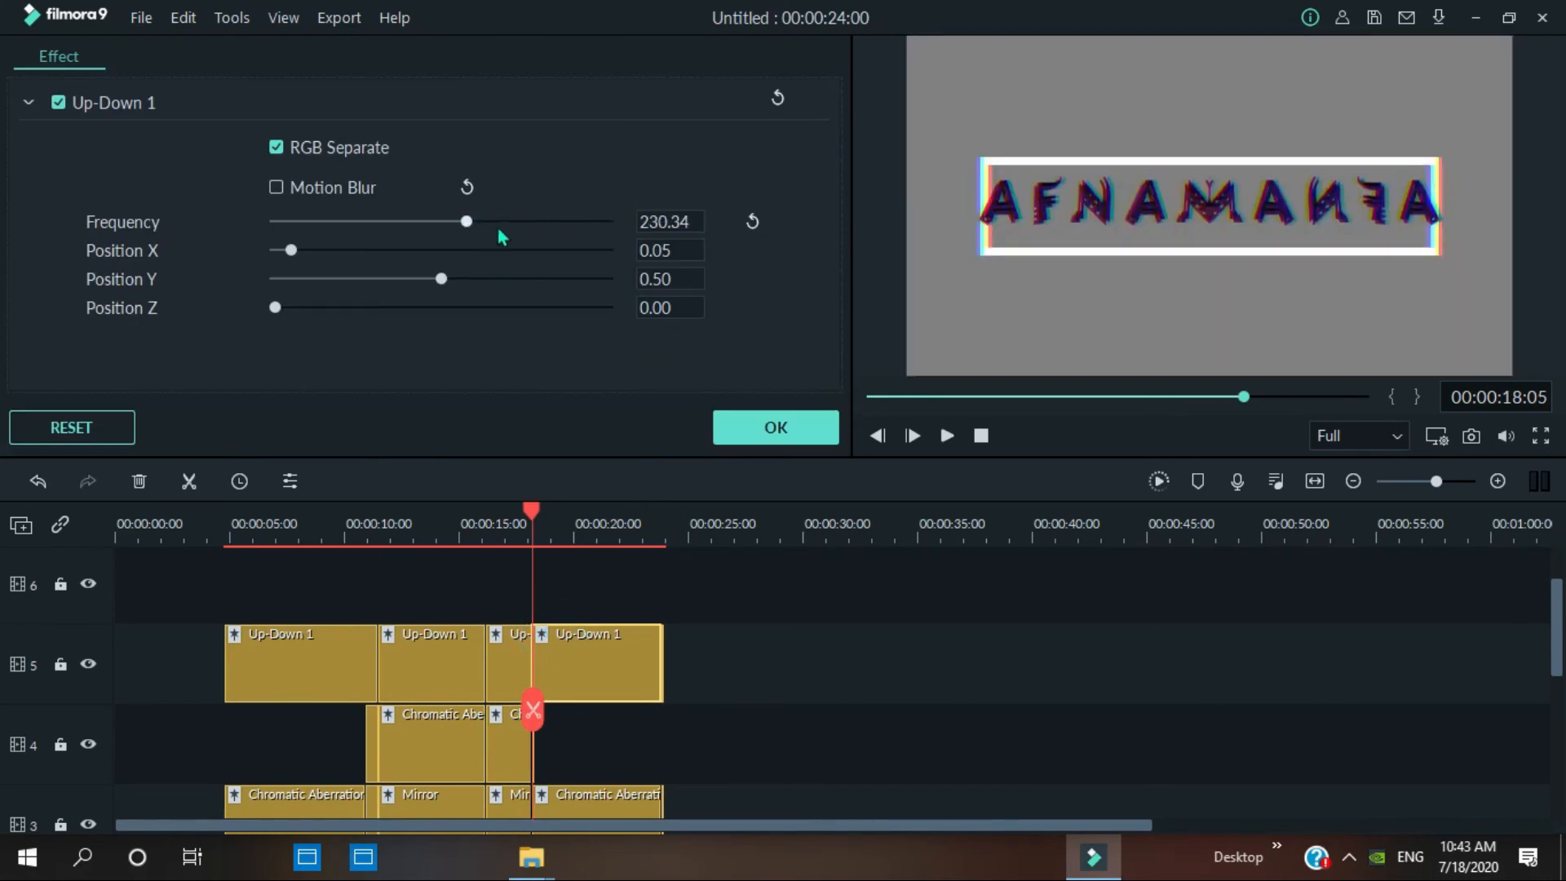
left_click(748, 440)
- Lower the Frequency of the short Up-Down 1 segment at 00:00:16:05 and set the one starting at 00:00:11:13 to 220.69
double_click(491, 647)
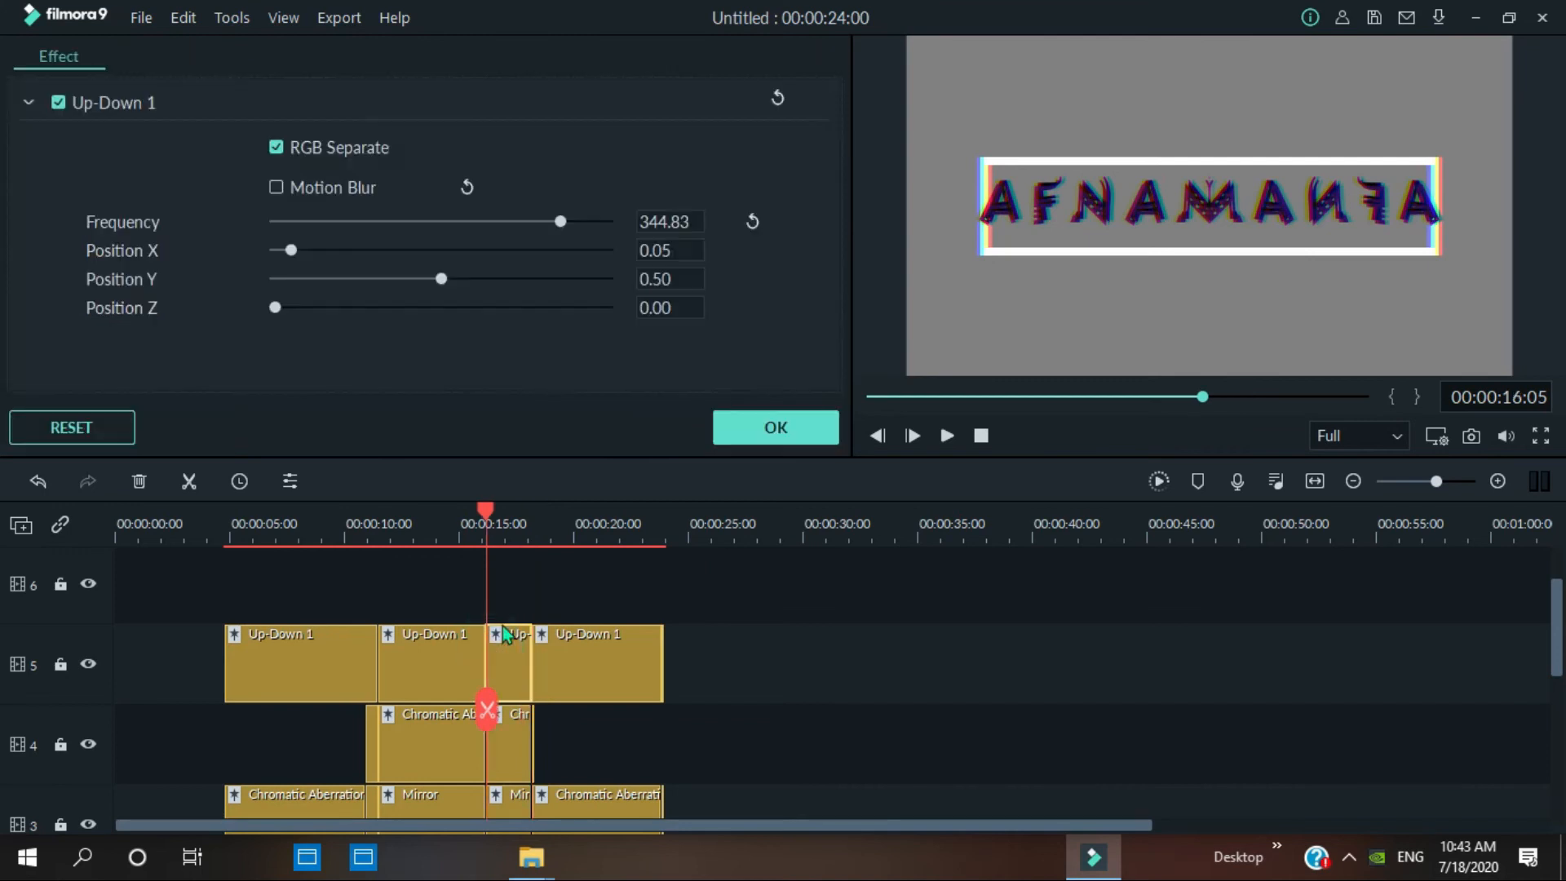
left_click_drag(558, 223, 457, 219)
left_click(748, 422)
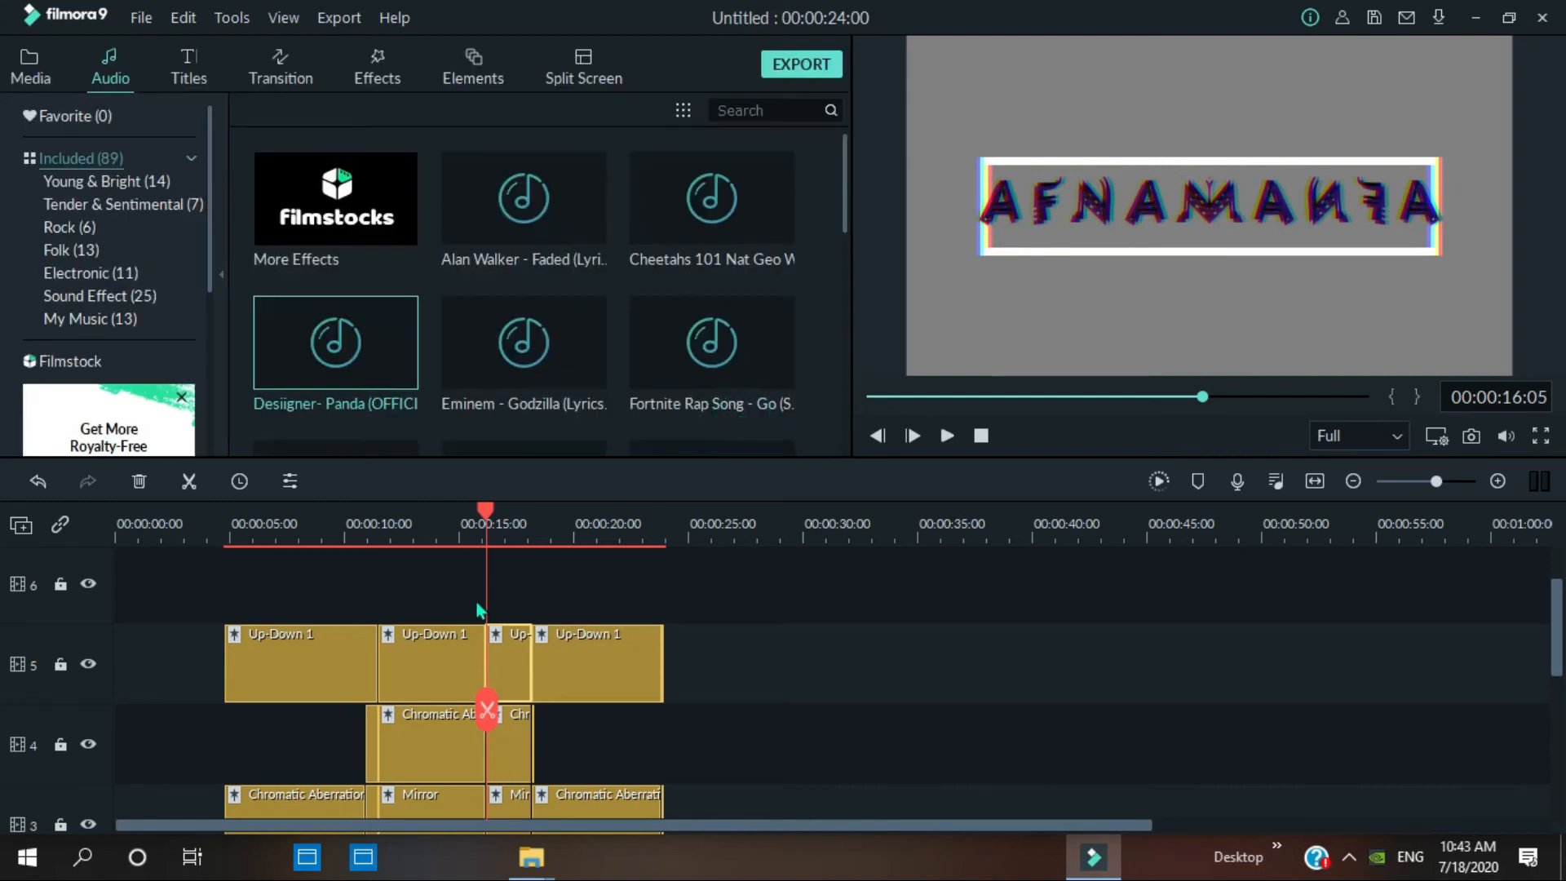
double_click(441, 654)
left_click_drag(552, 219, 465, 234)
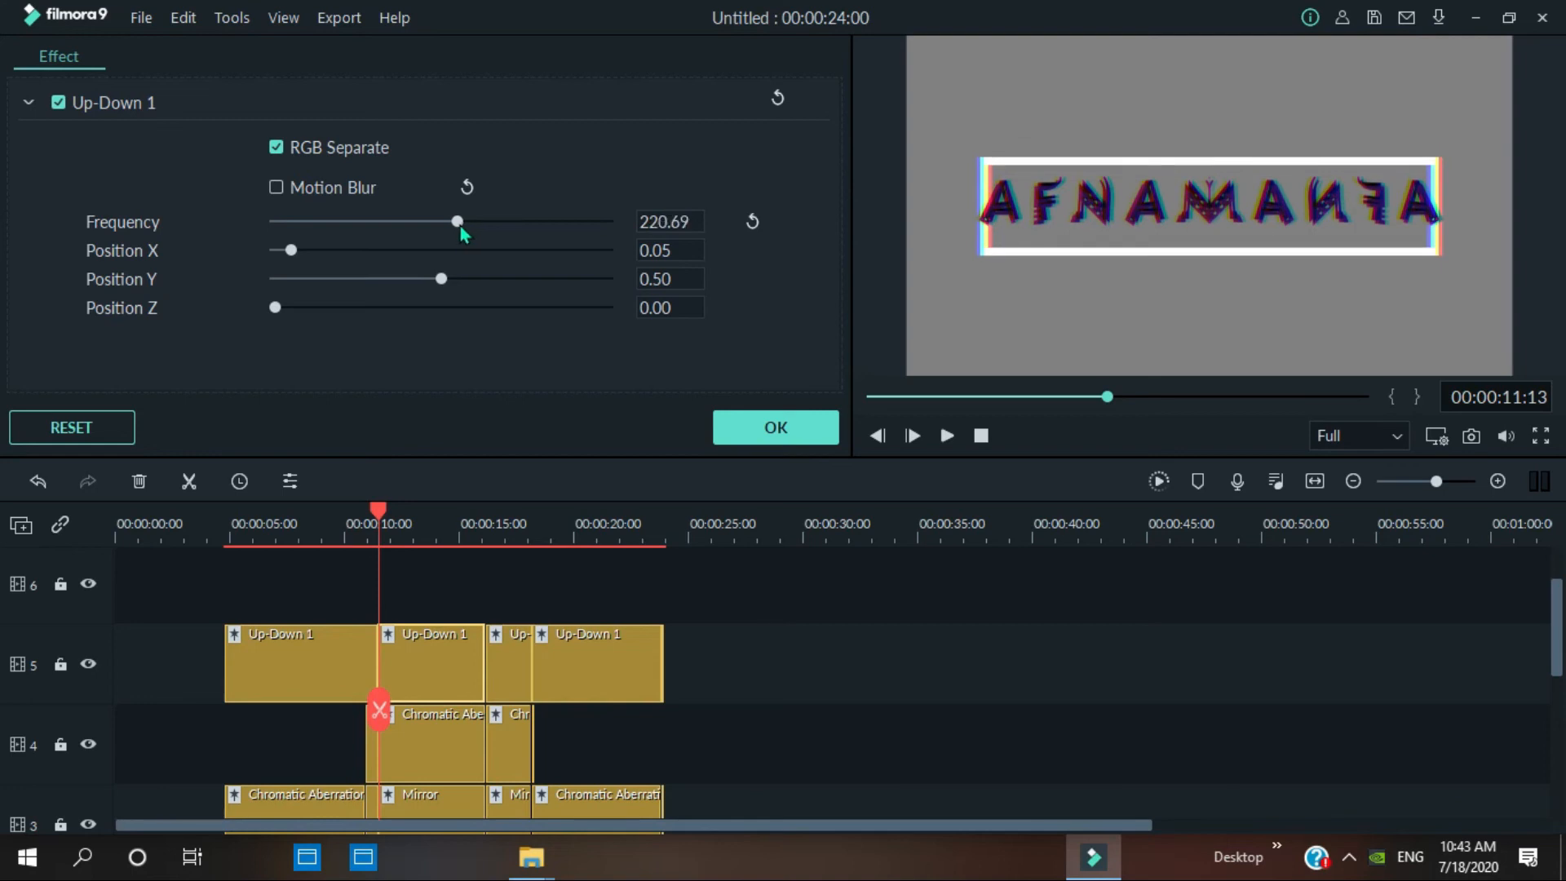
left_click(786, 428)
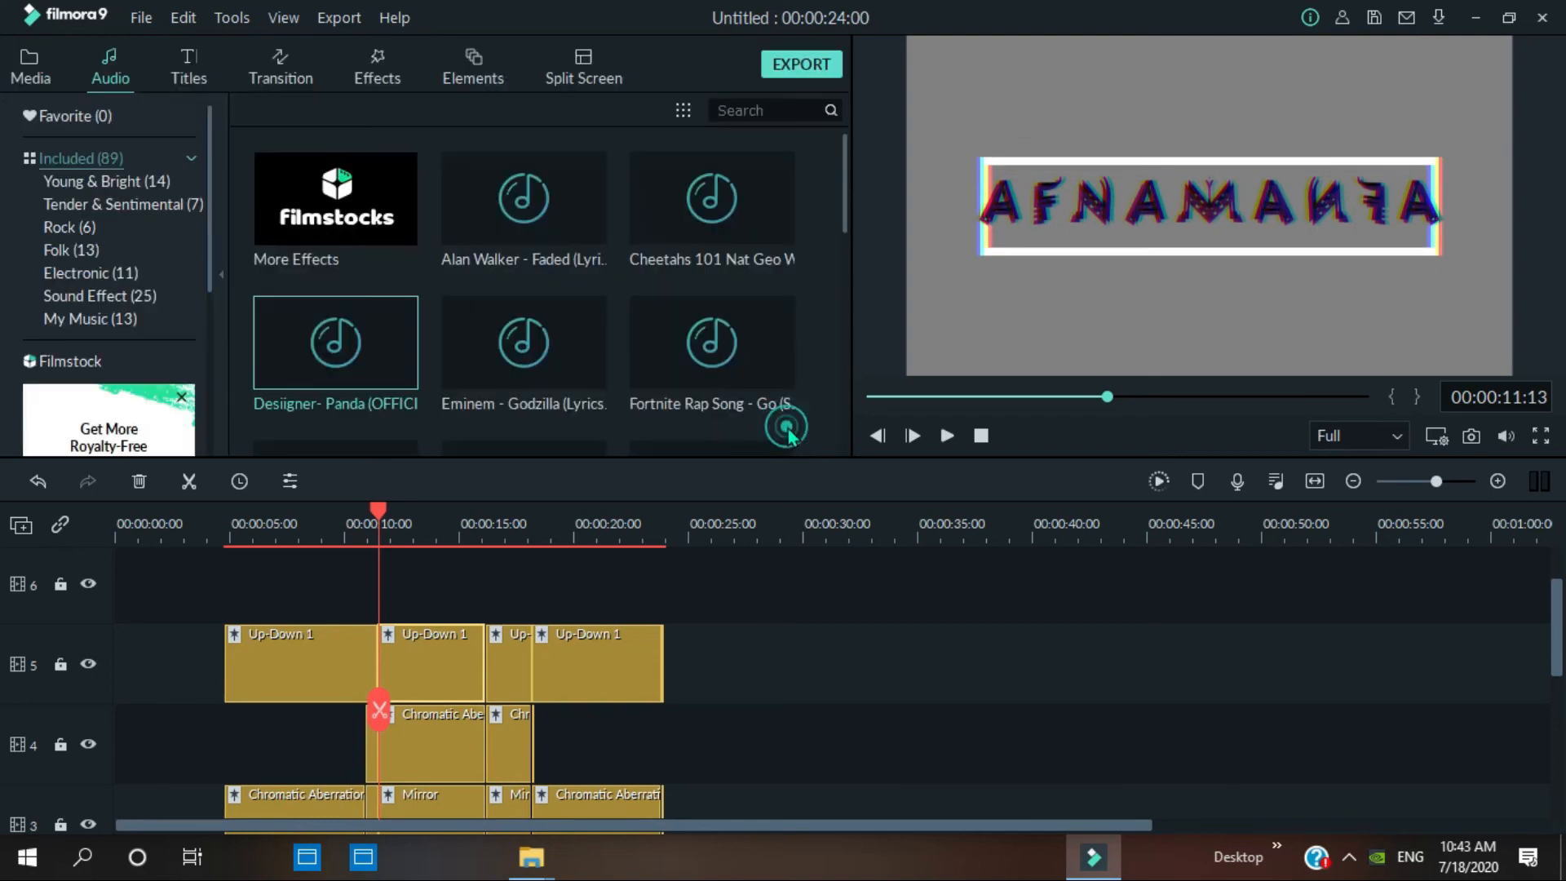
- Set the first Up-Down 1 segment's Frequency to 219.31 and play the intro from the beginning
double_click(281, 639)
left_click_drag(562, 229, 462, 241)
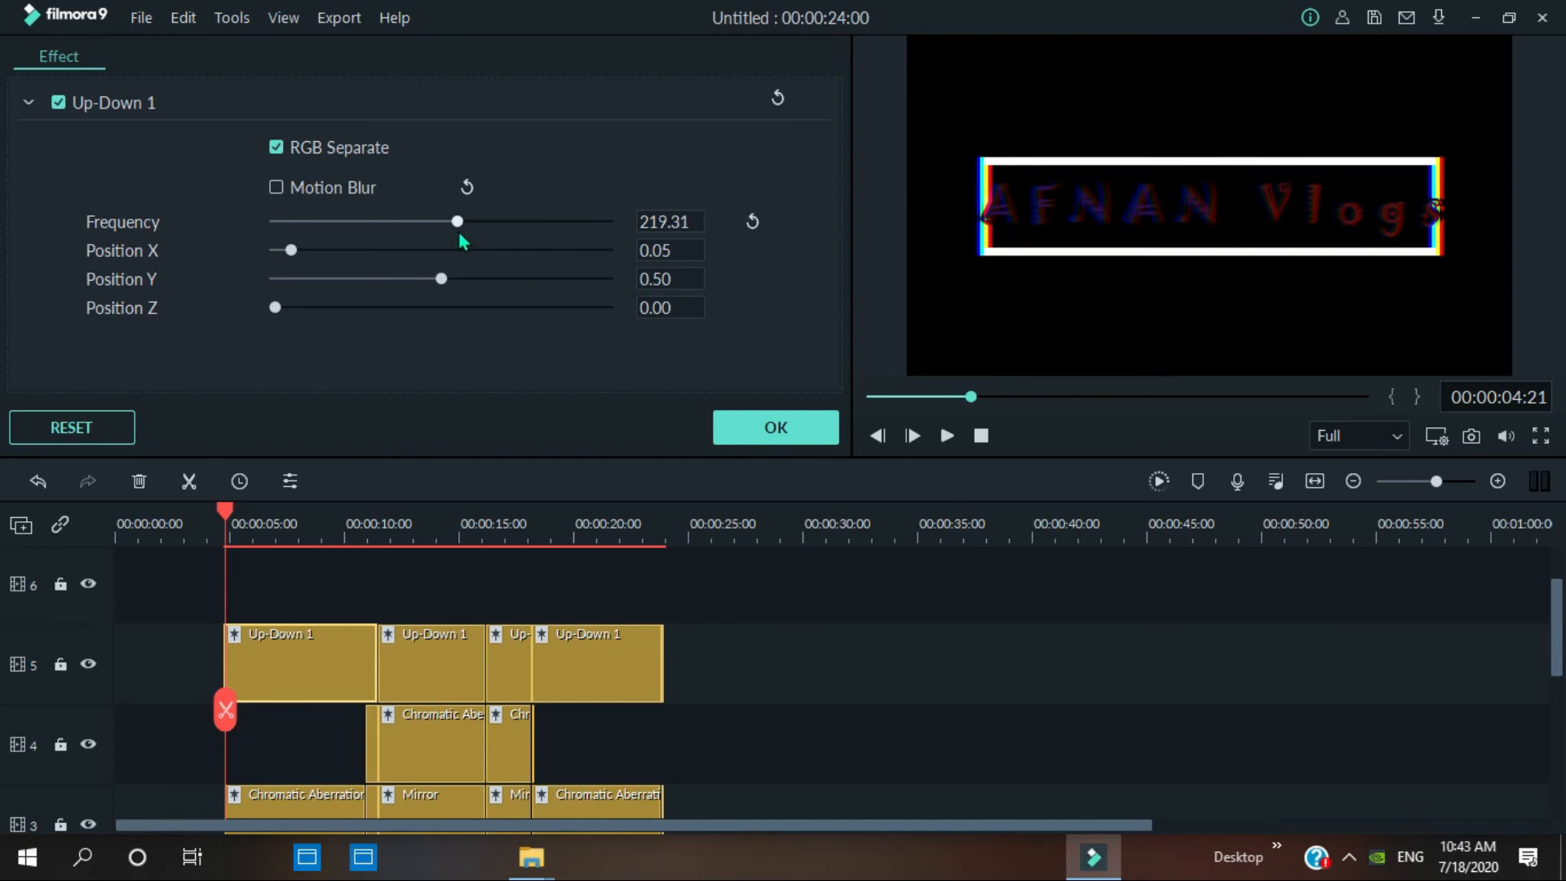
left_click(784, 425)
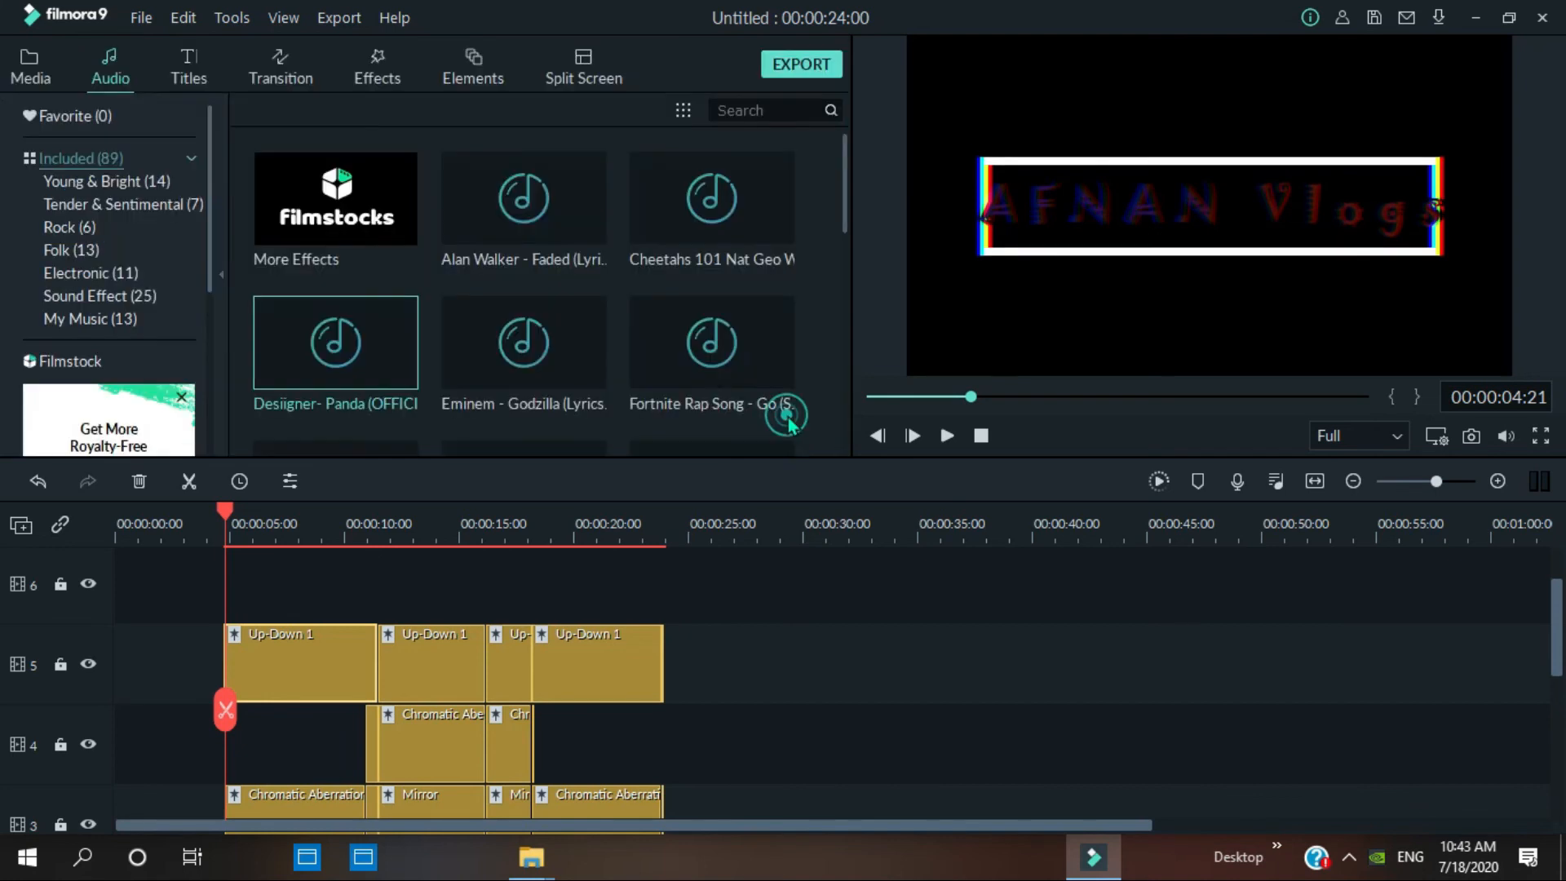
left_click_drag(972, 397, 822, 422)
left_click(946, 437)
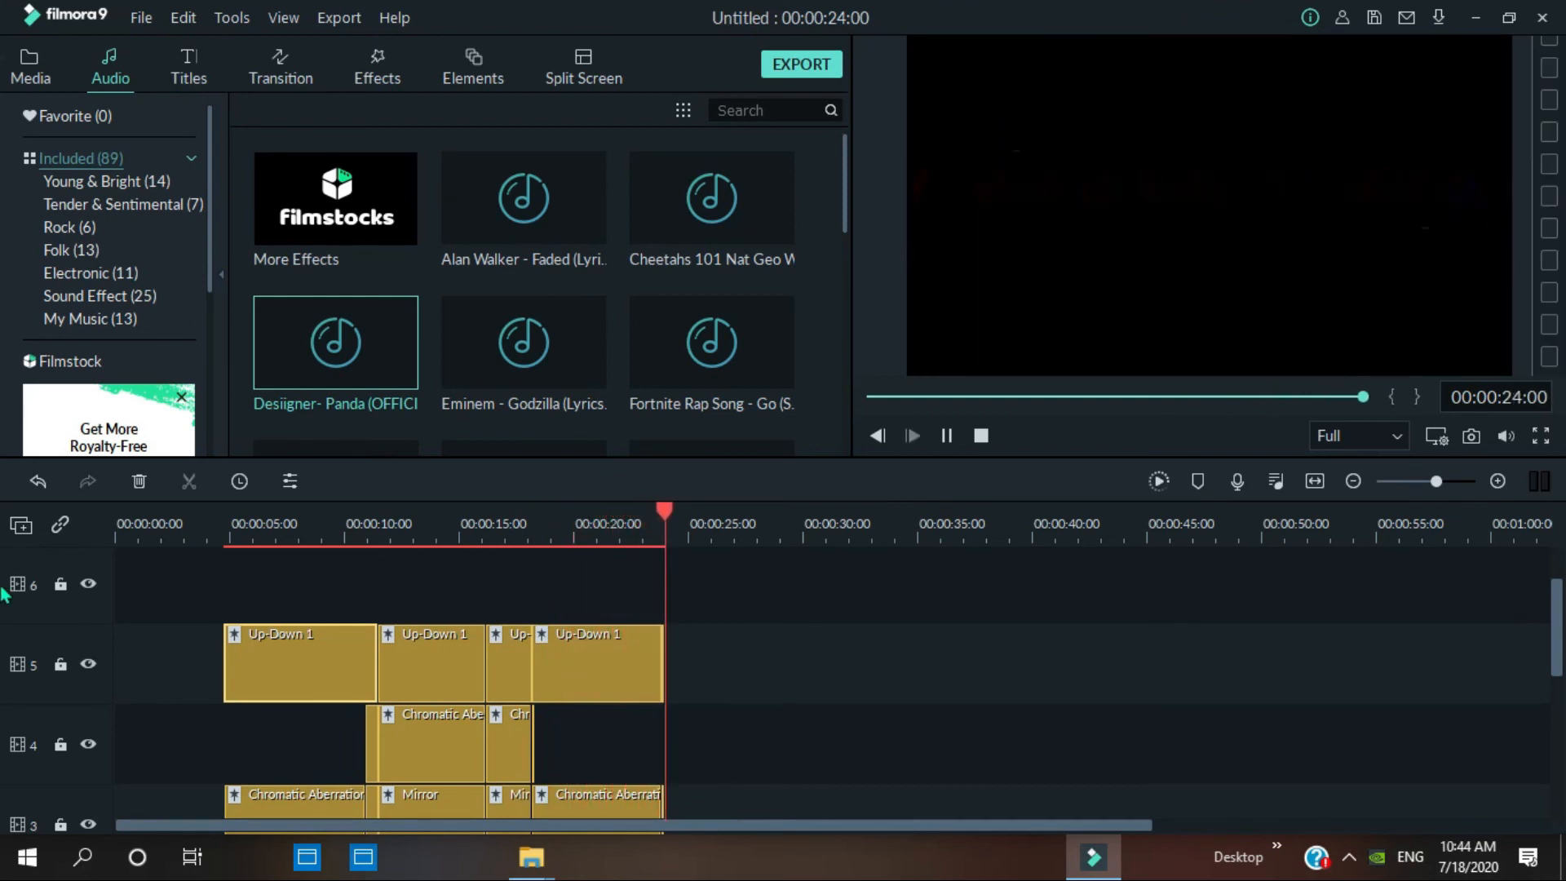
- Open the audio adjustments for the Panda song on audio track 1 and set its Equalizer to Classic
left_click_drag(1556, 618, 4, 759)
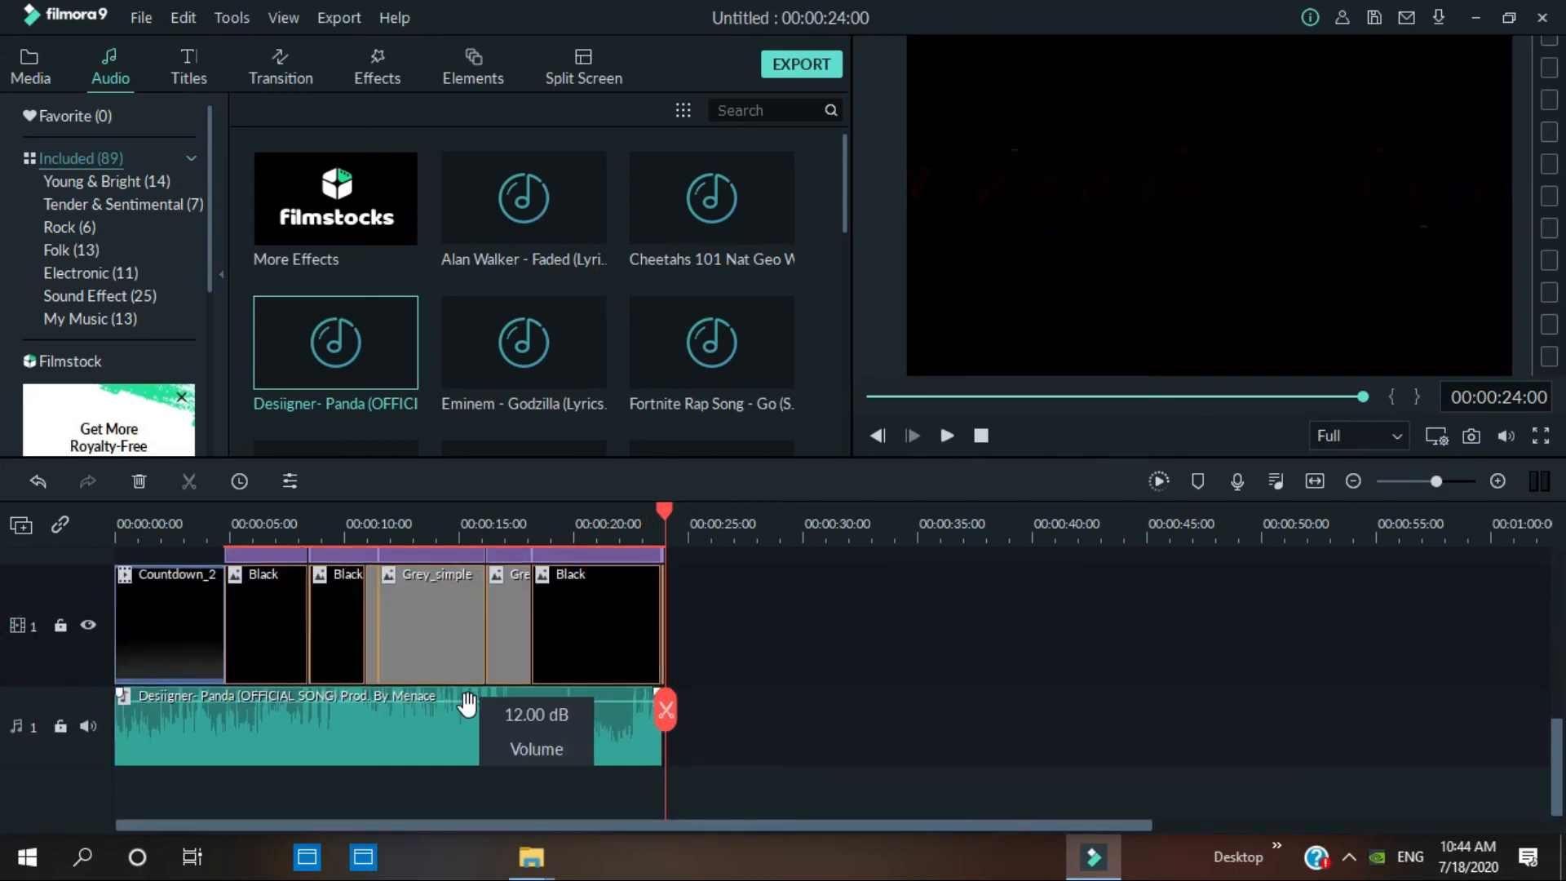
right_click(472, 715)
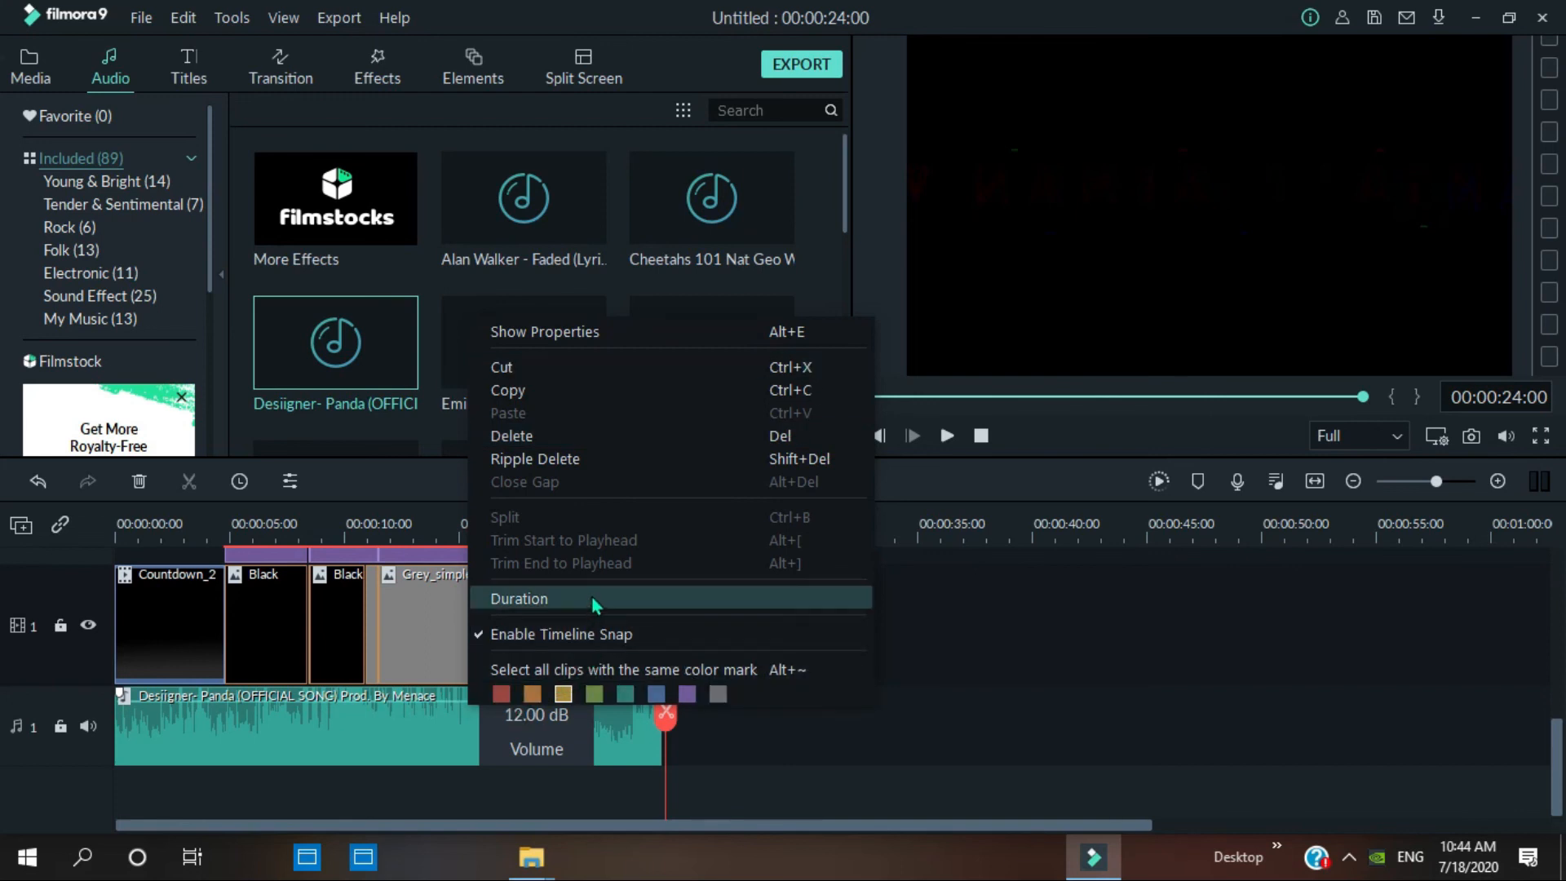
left_click(300, 725)
right_click(301, 724)
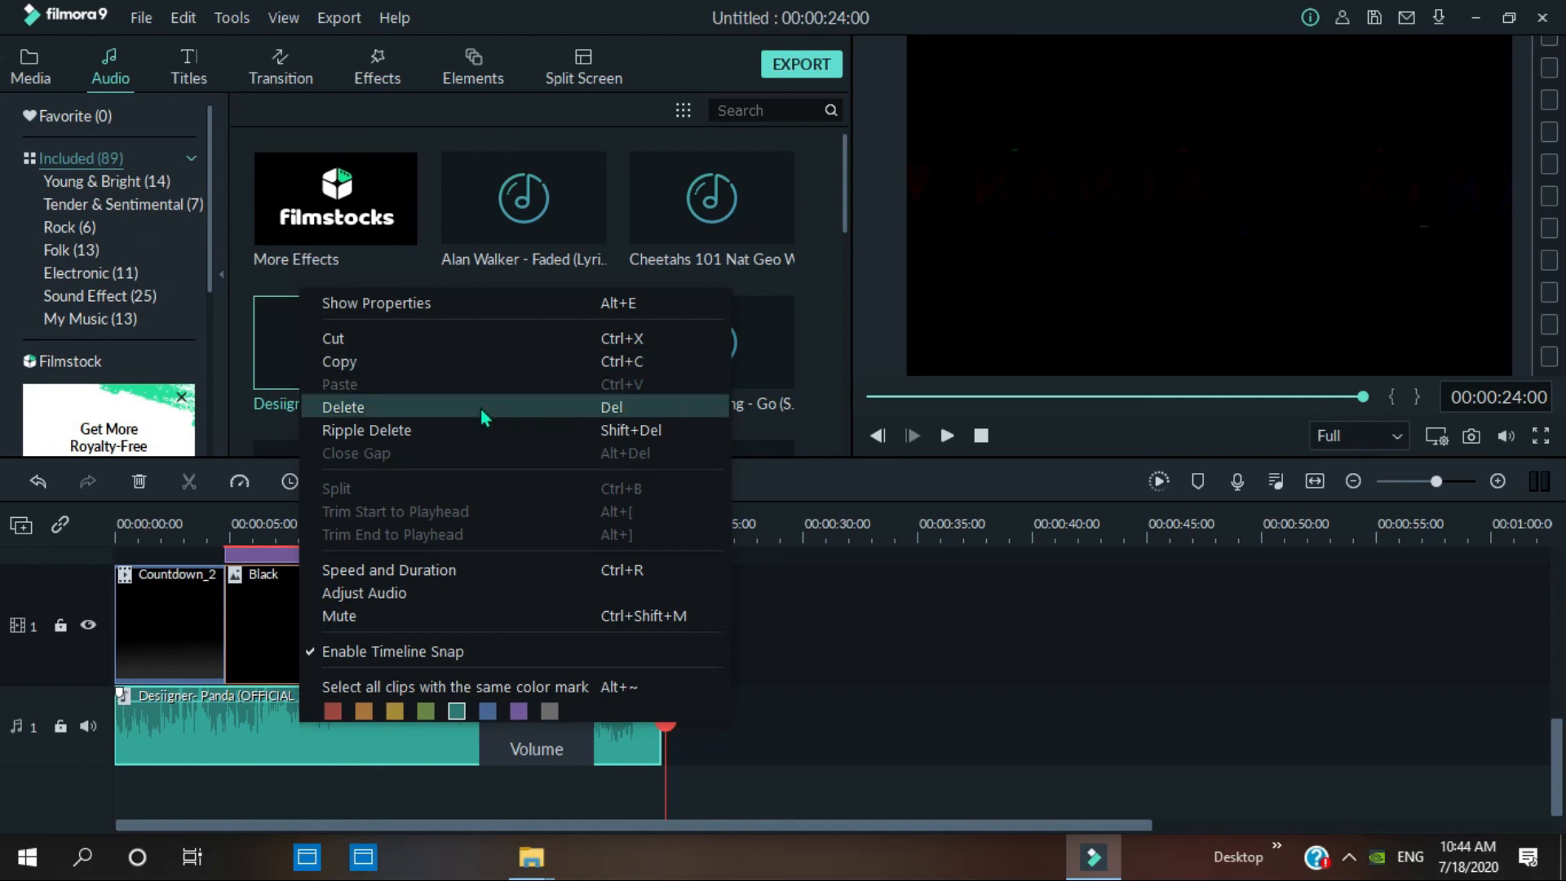
left_click(449, 592)
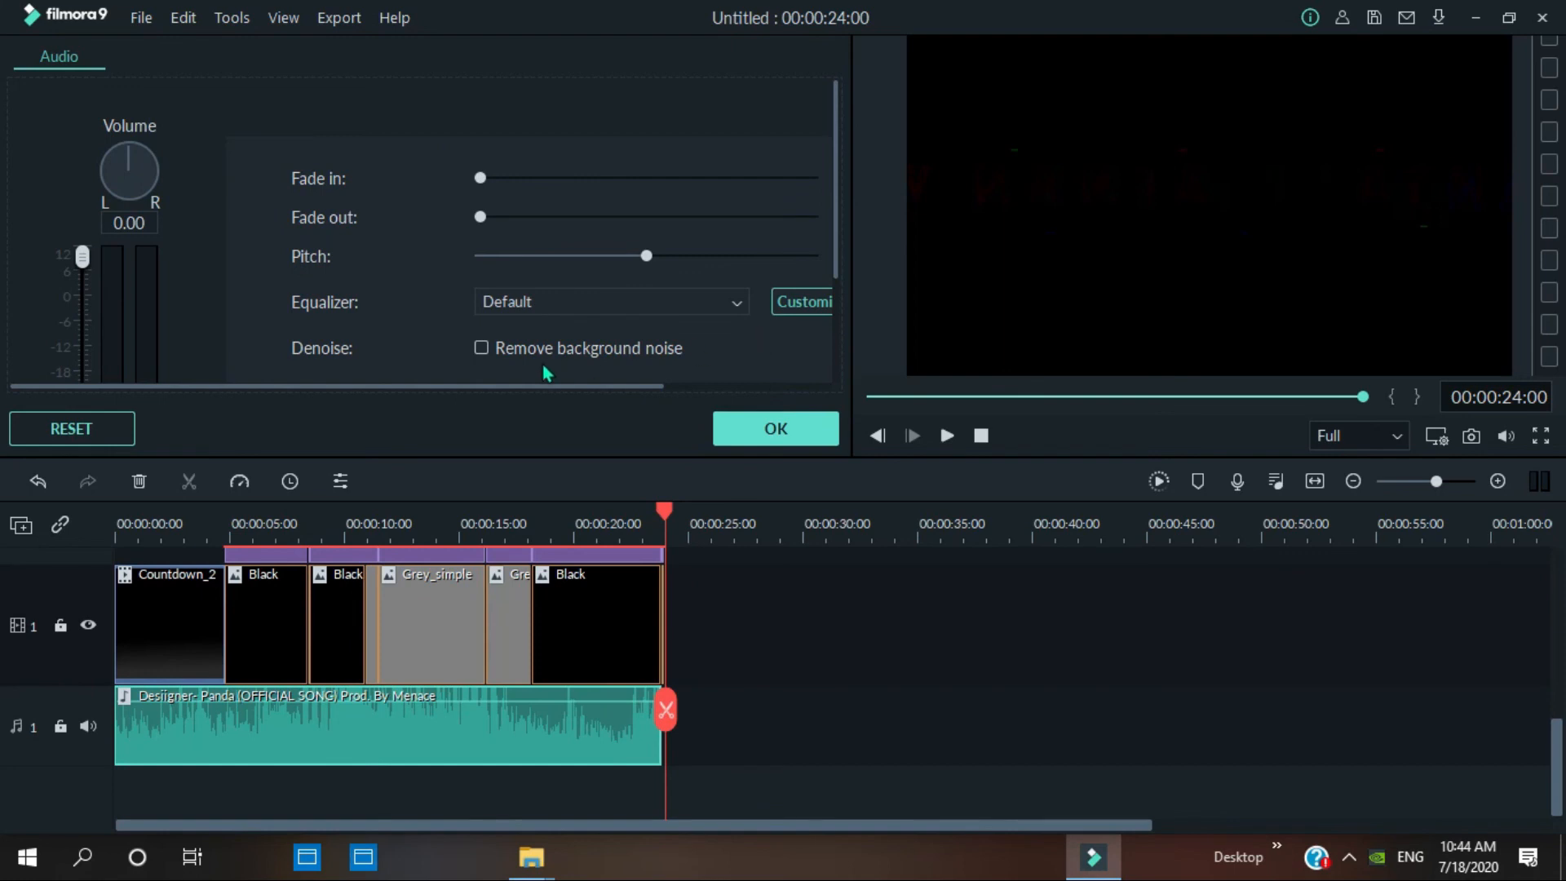
left_click(581, 301)
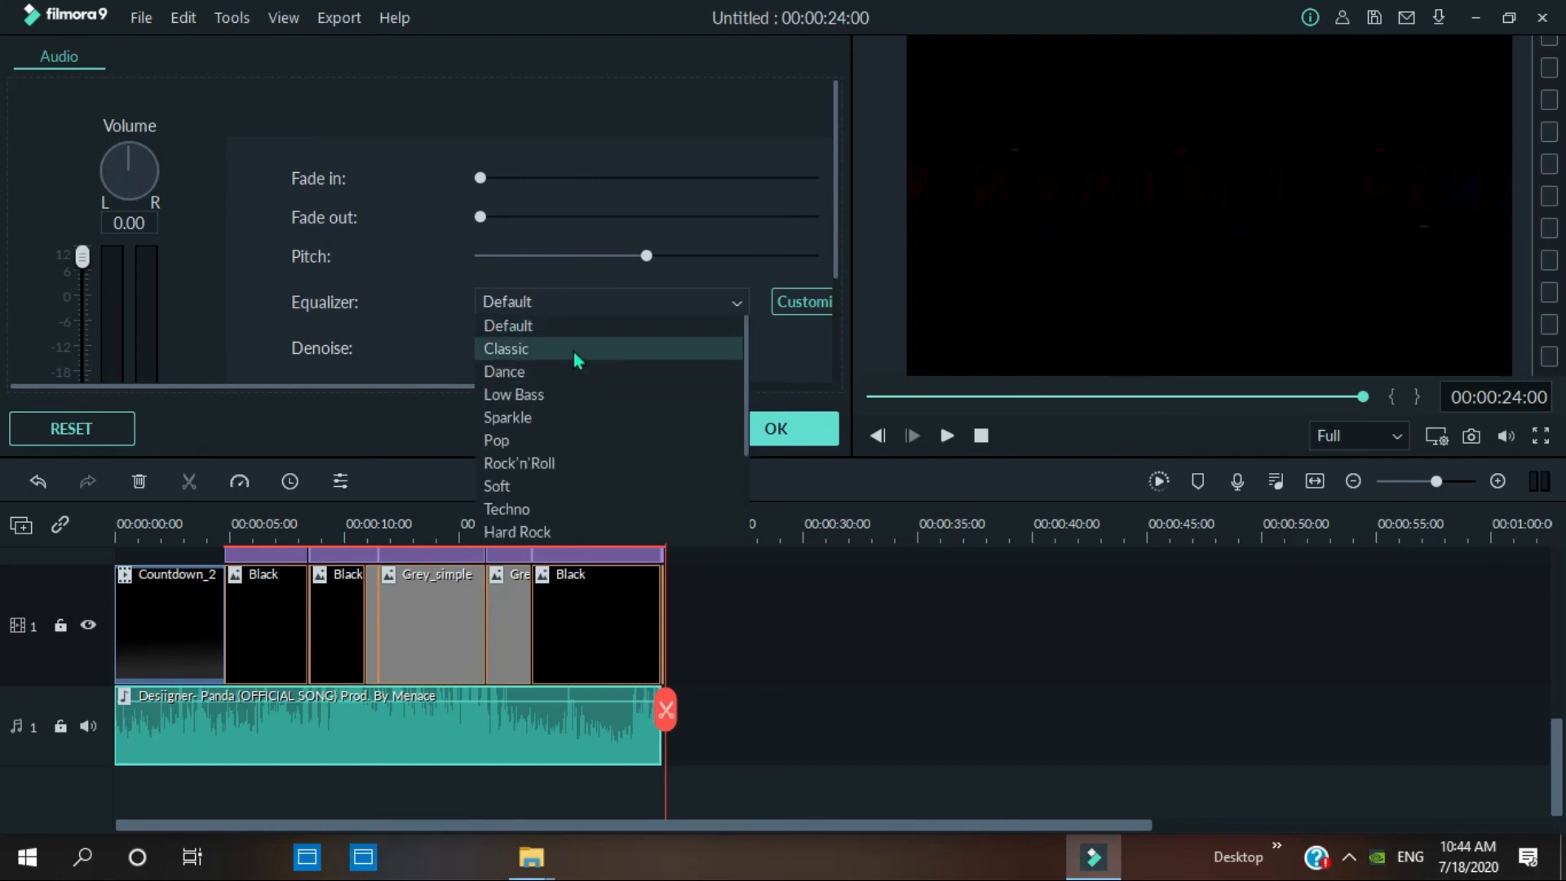
left_click(577, 349)
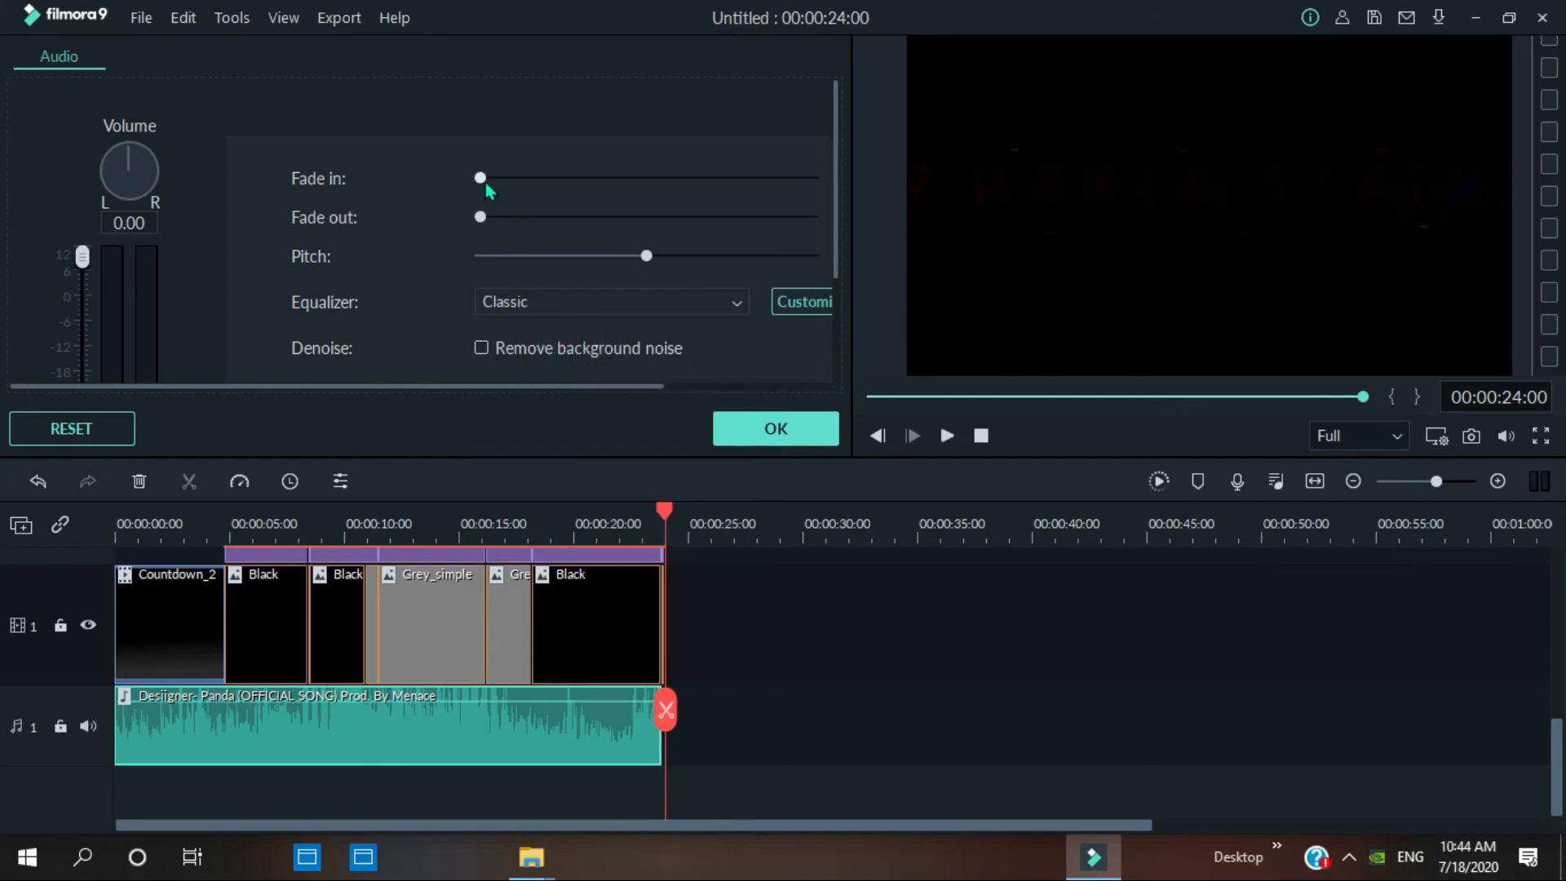
- Give the Panda song a short fade-in and a short fade-out of similar length and apply the audio settings
left_click_drag(538, 180, 566, 175)
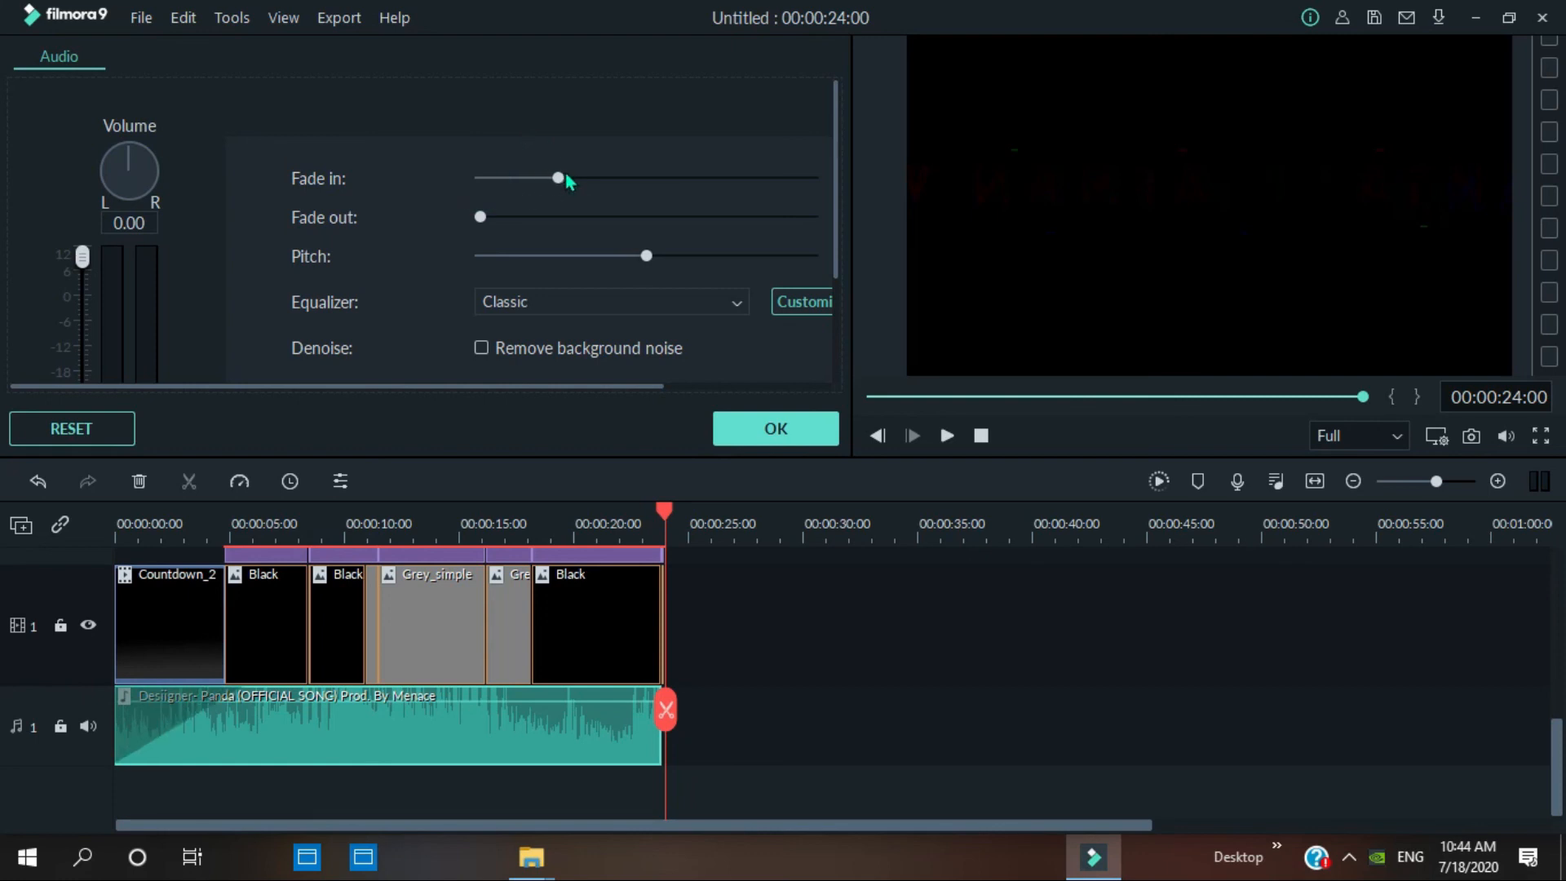
left_click_drag(482, 219, 518, 186)
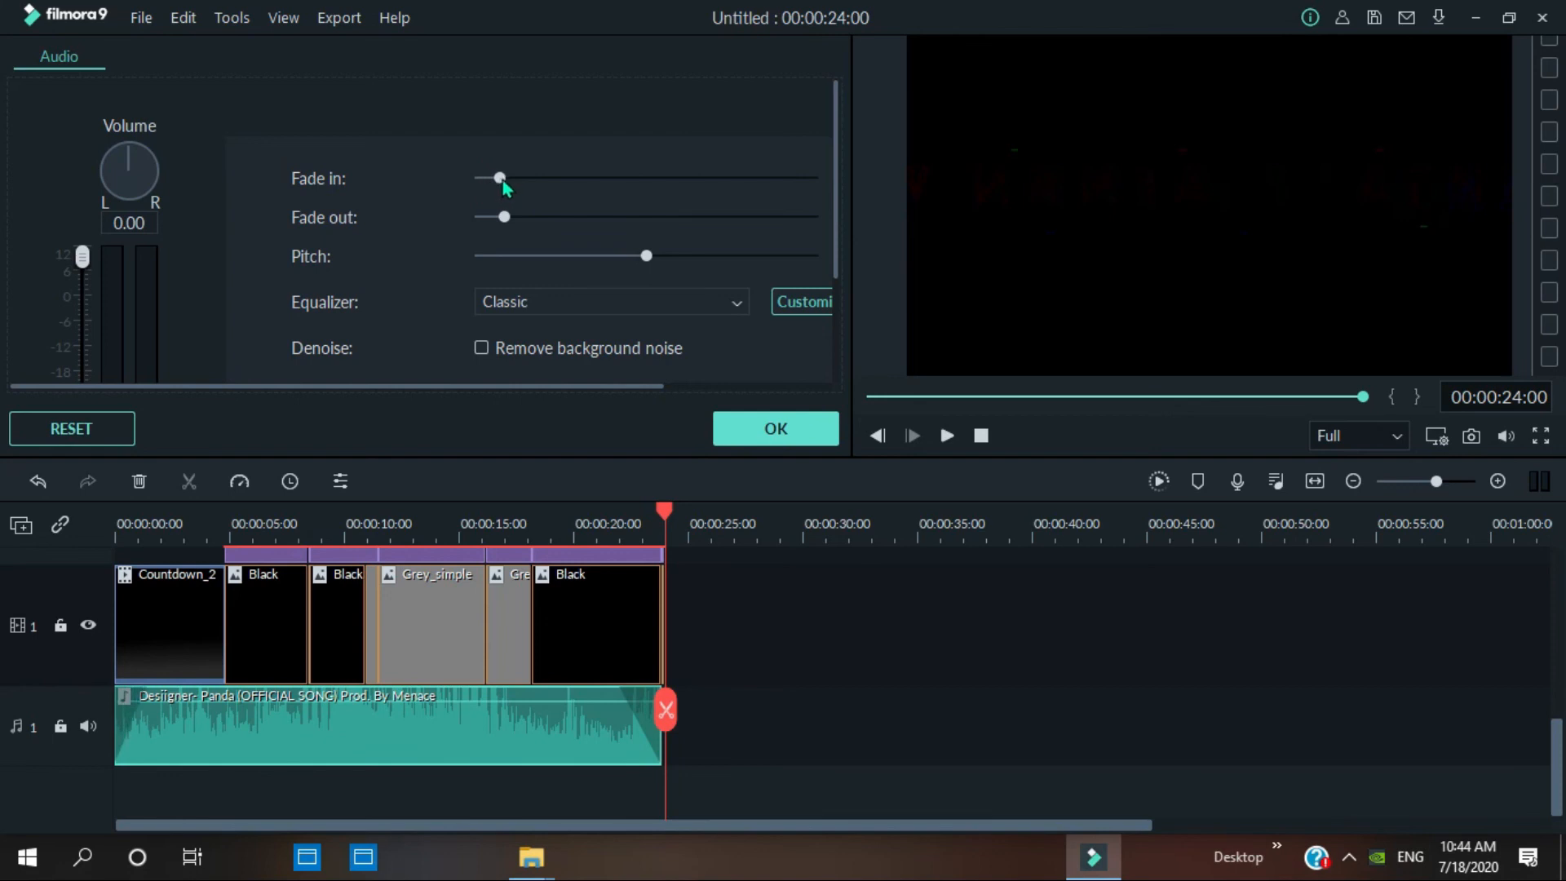
left_click(768, 440)
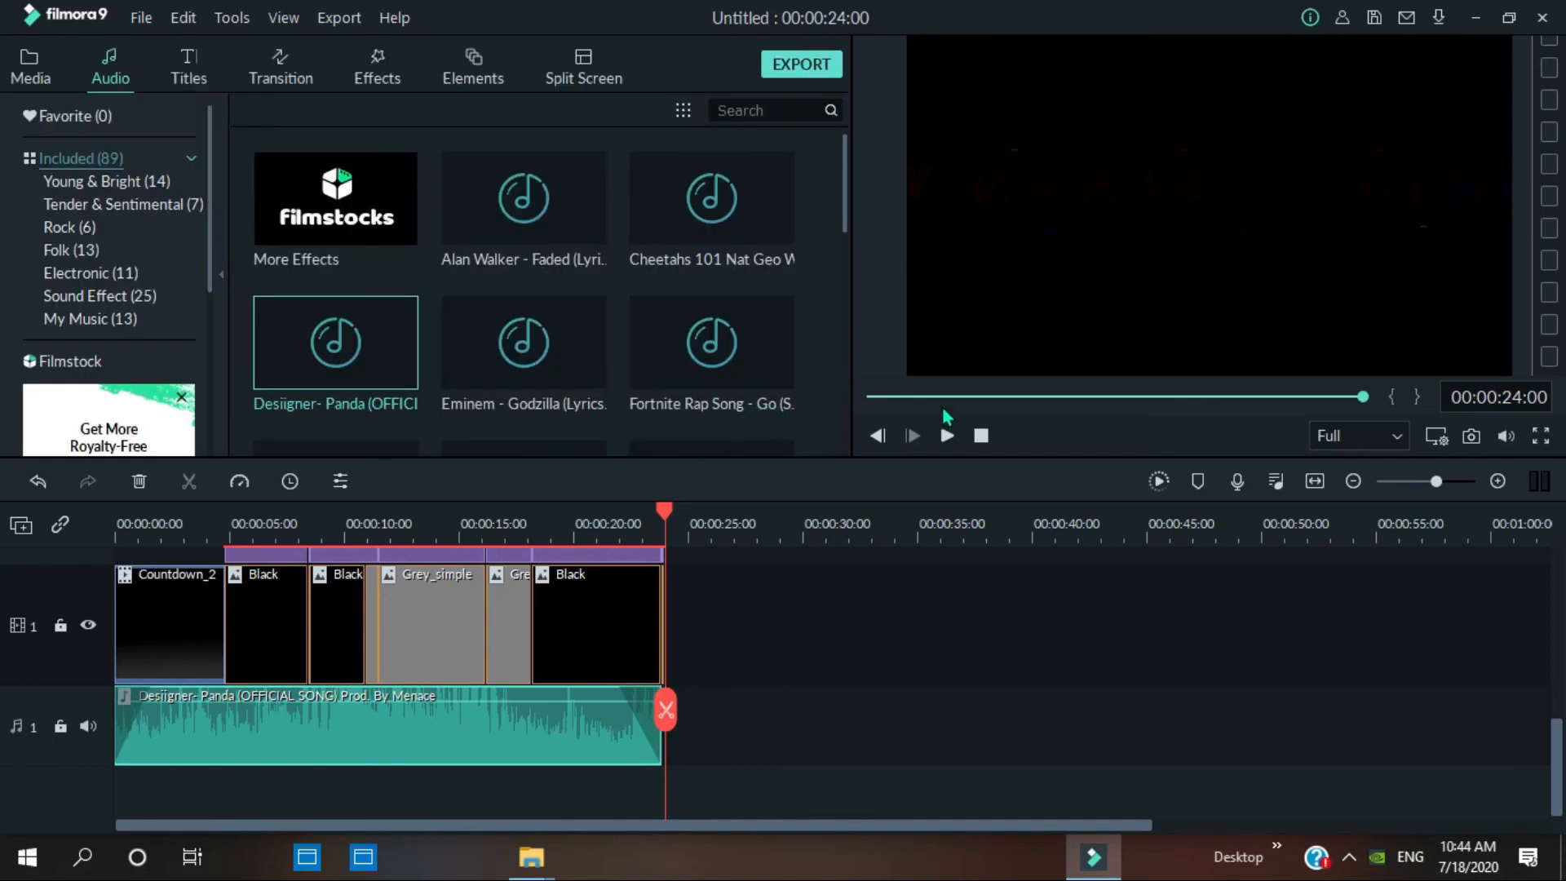
- Play the intro from the beginning to about 00:00:10:14, pause it, and return the playhead to 00:00:00:00
left_click(949, 435)
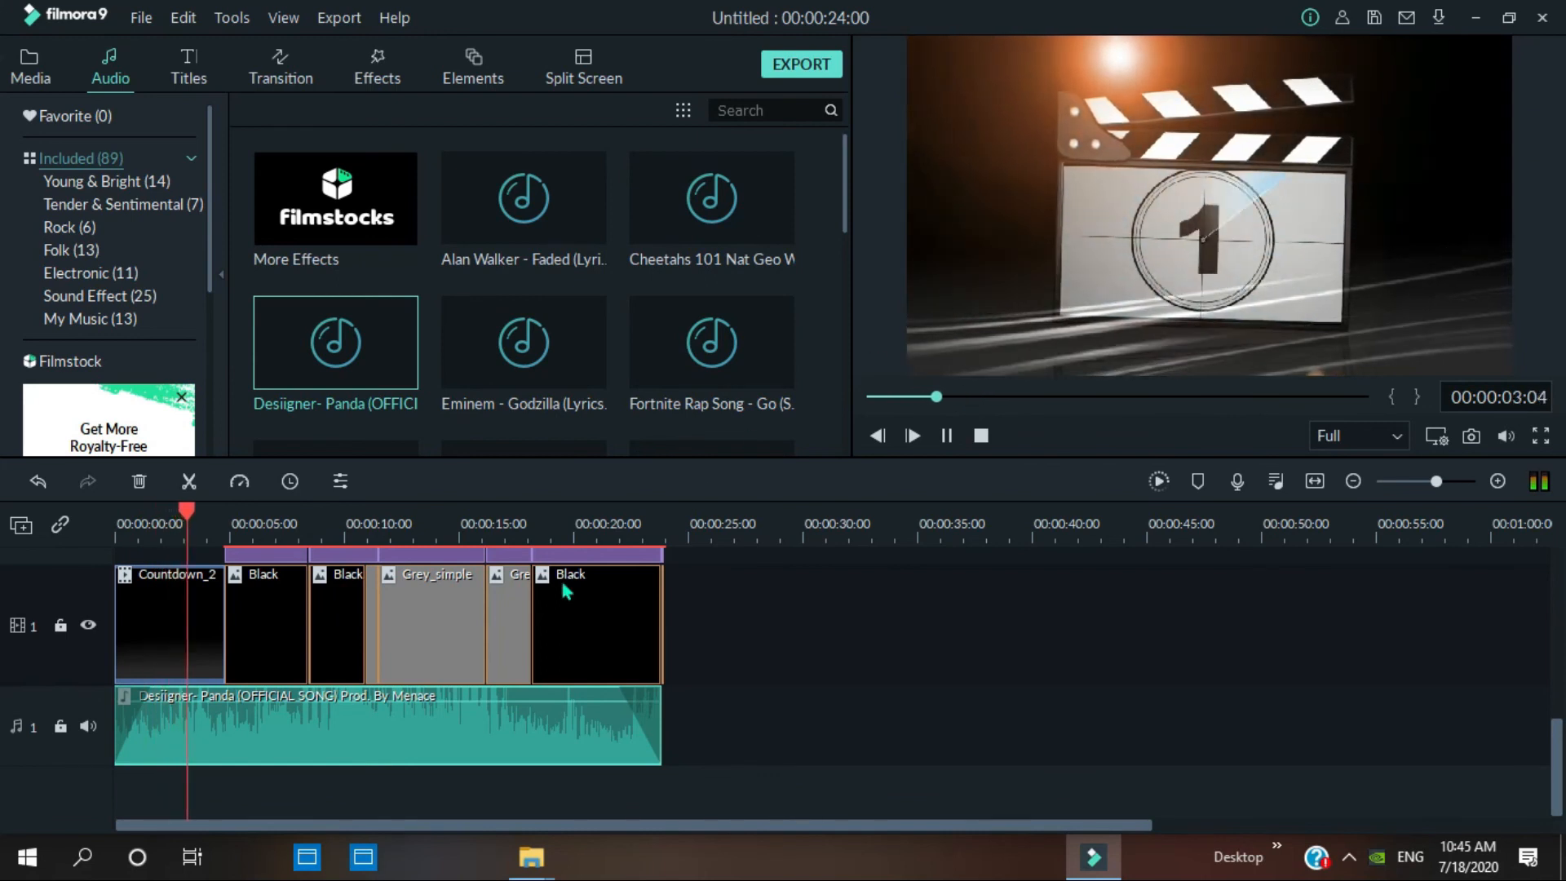
left_click(947, 436)
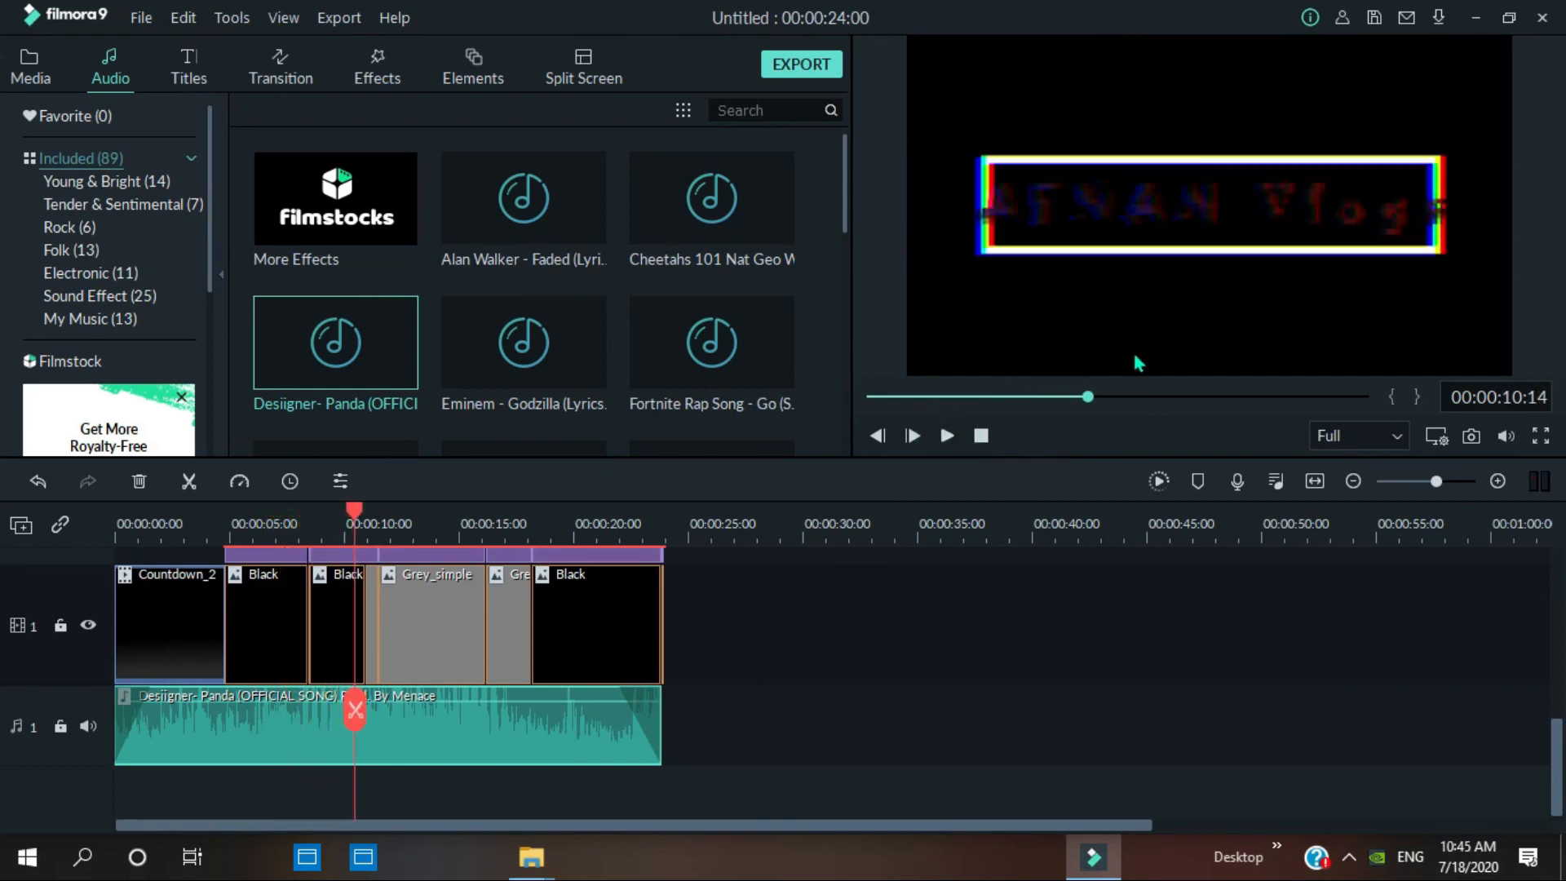
left_click_drag(1088, 397, 760, 413)
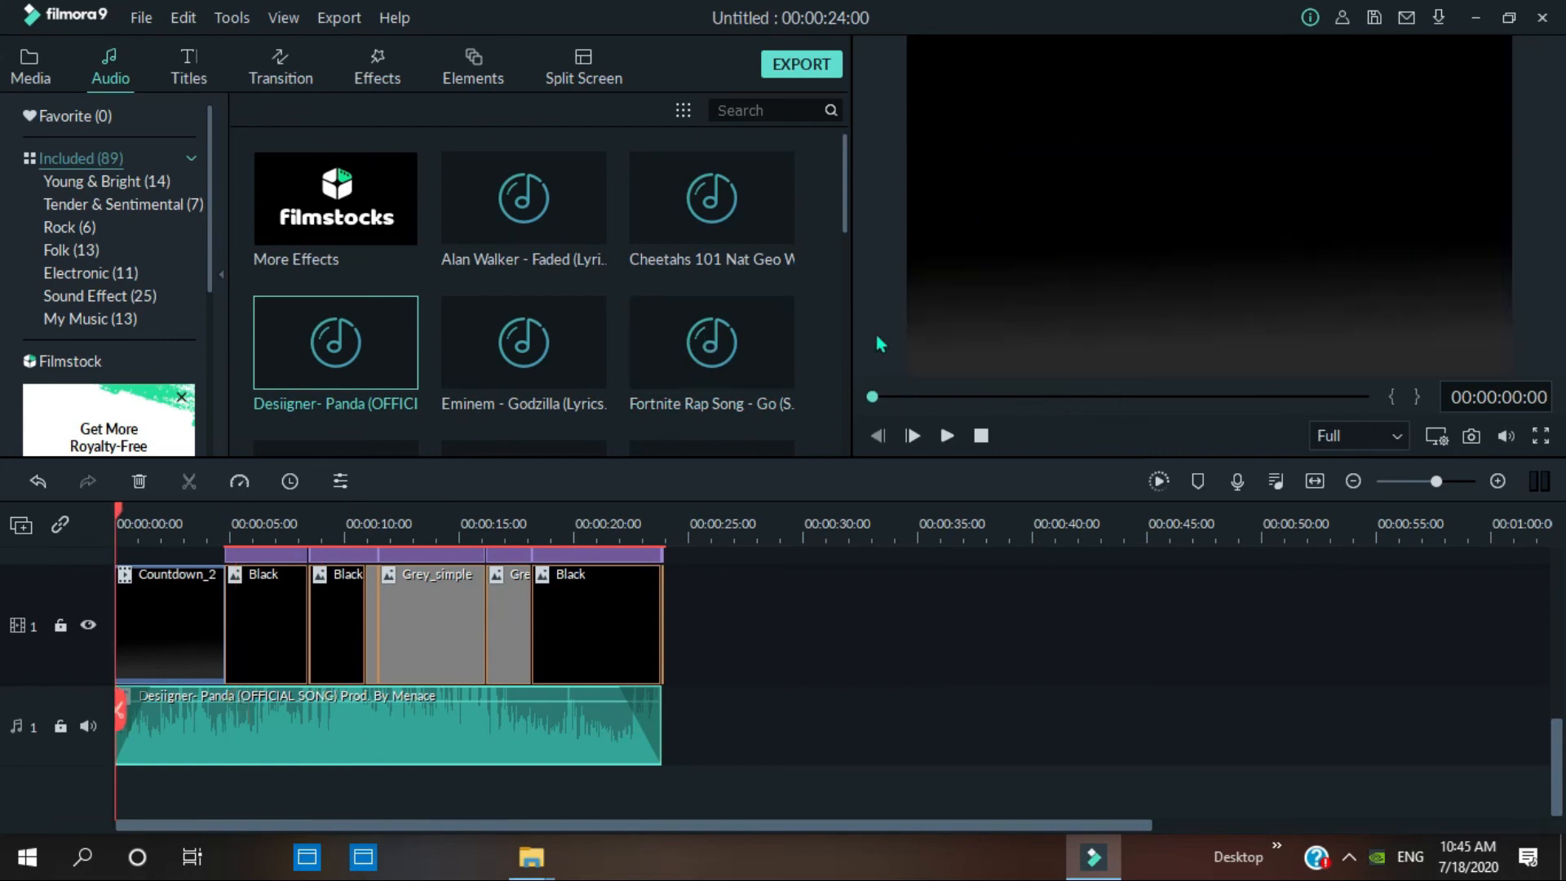
left_click(1347, 861)
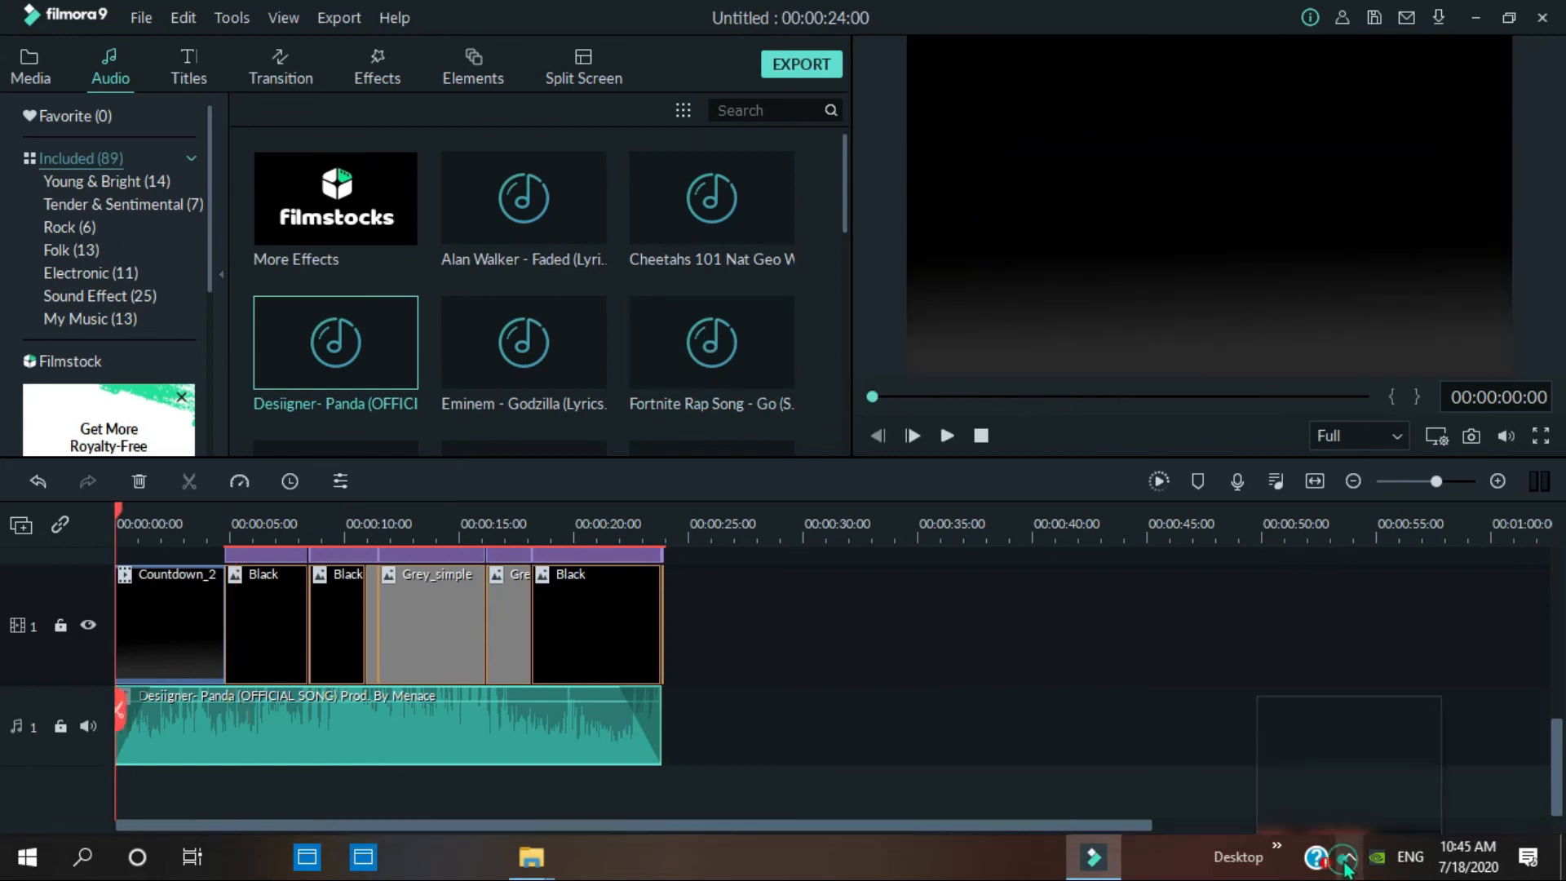
right_click(1333, 806)
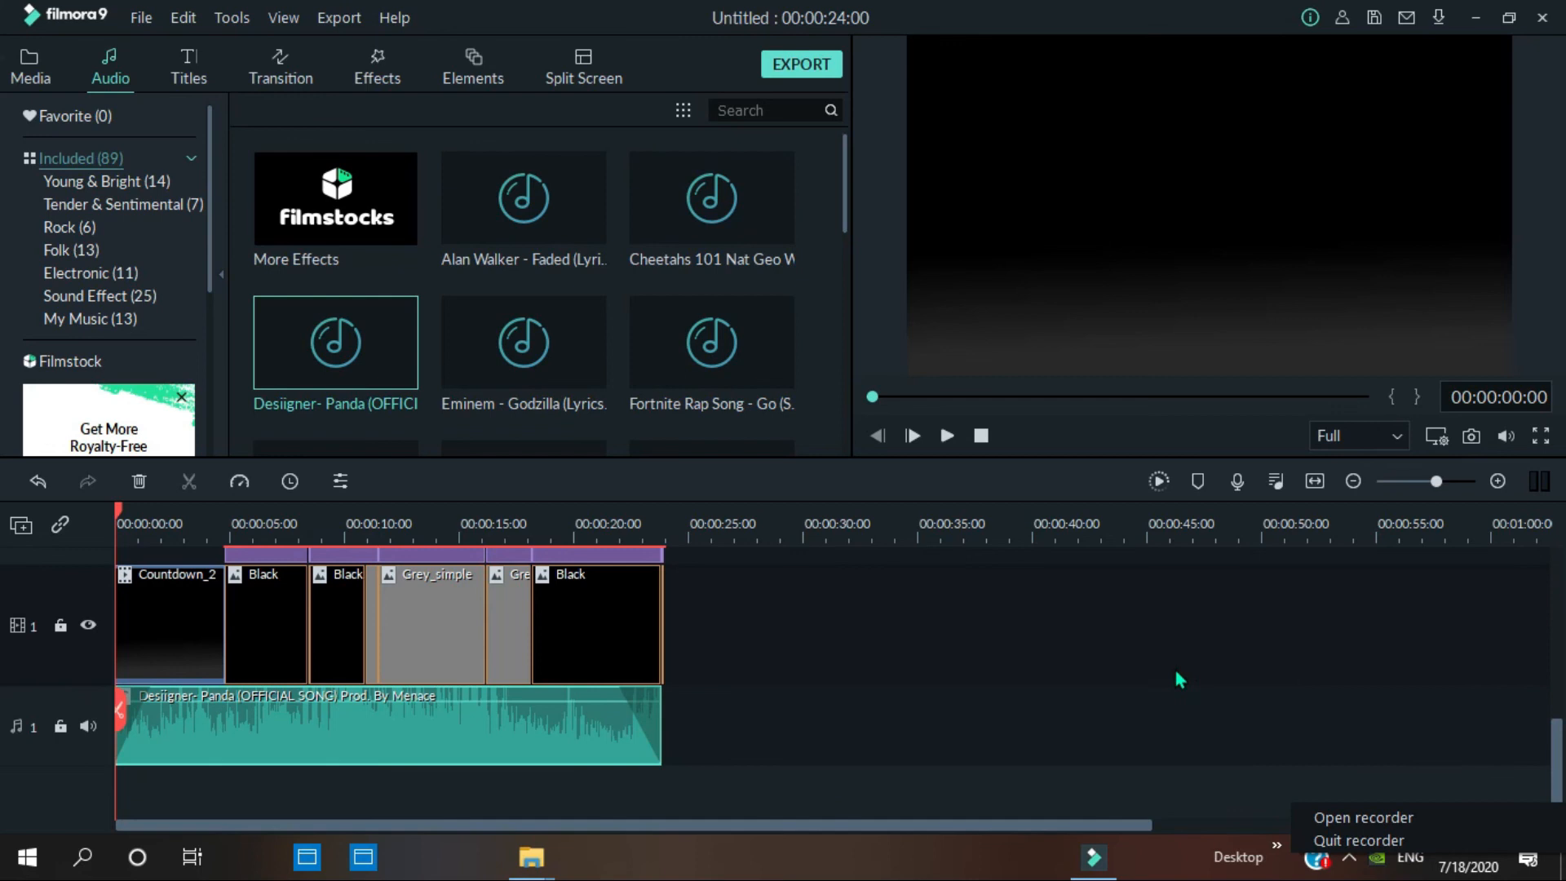
left_click(1354, 840)
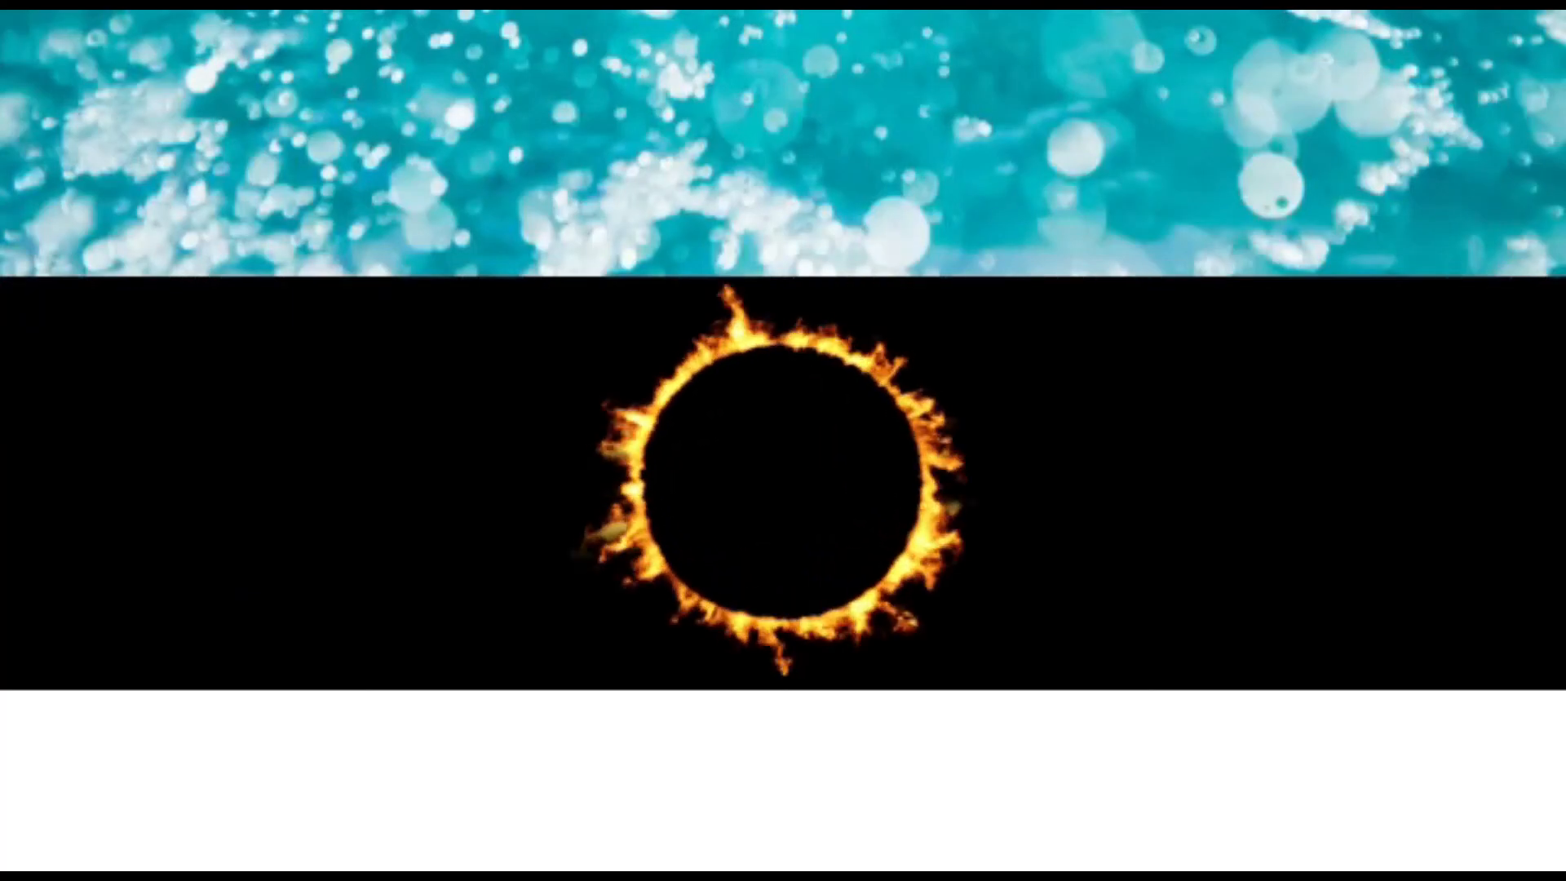